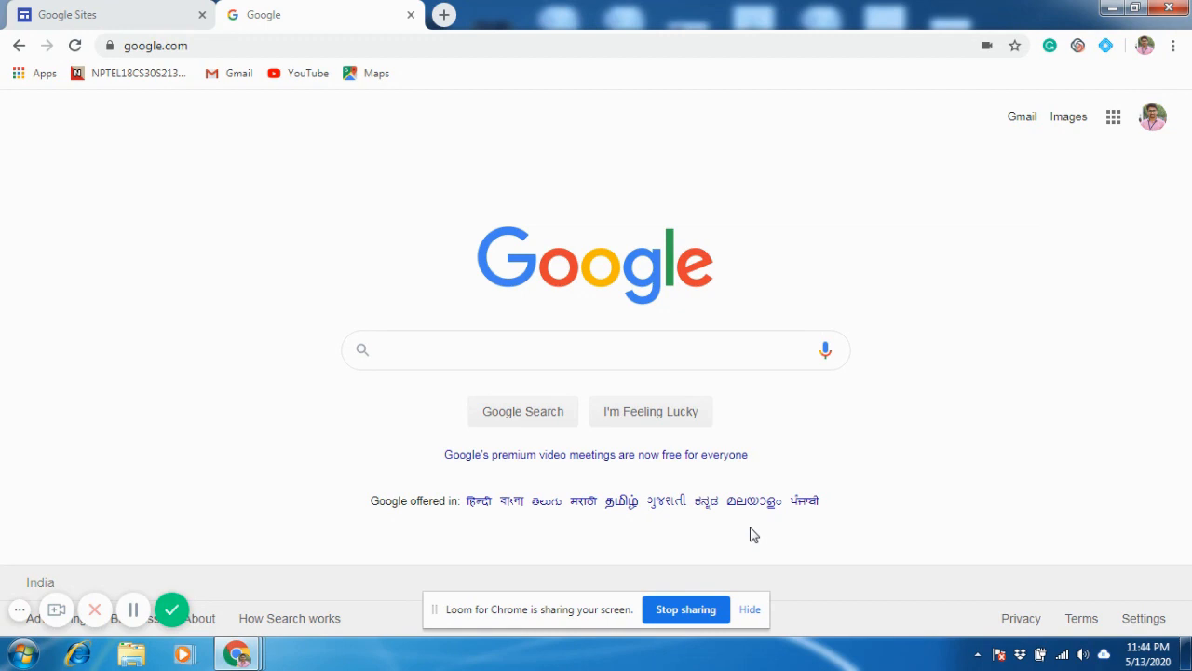
- Switch to the published vpcr site window and examine its web address, home page content down to the footer, and page navigation
mouse_move(265, 626)
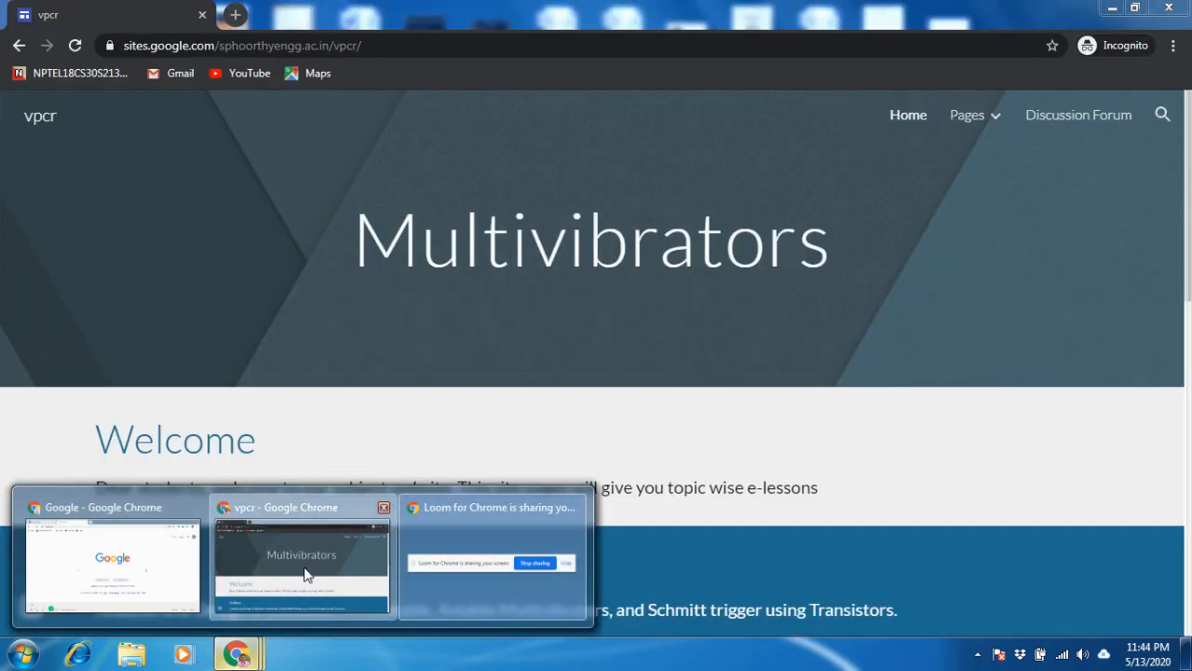
left_click(305, 596)
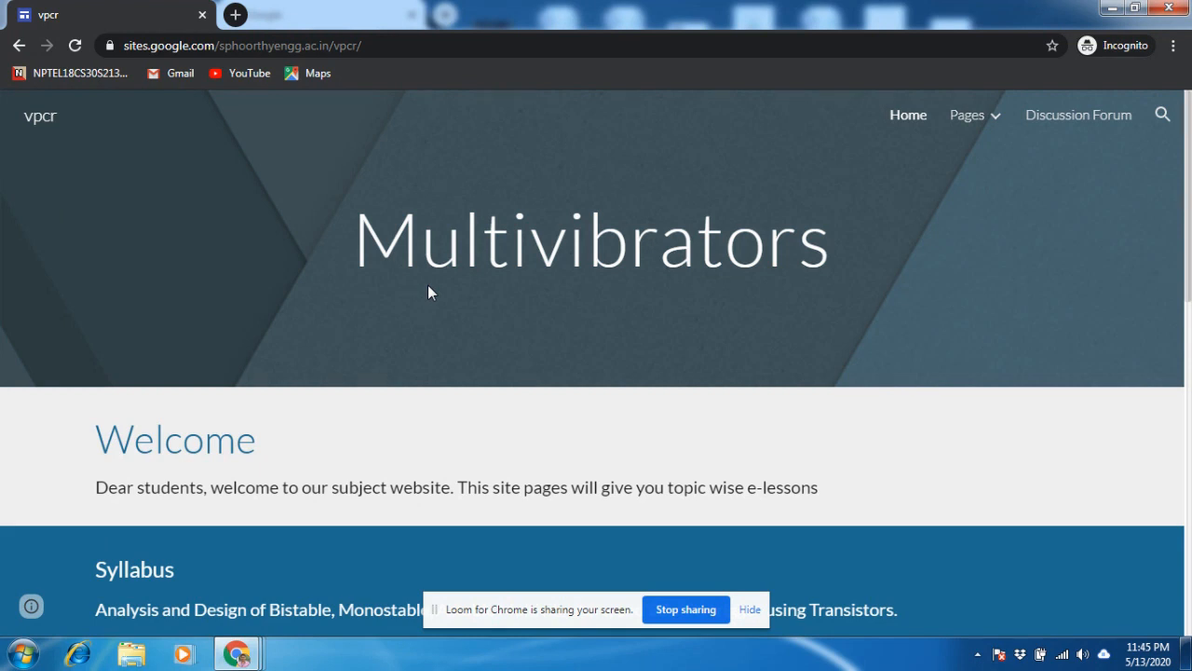
left_click(415, 44)
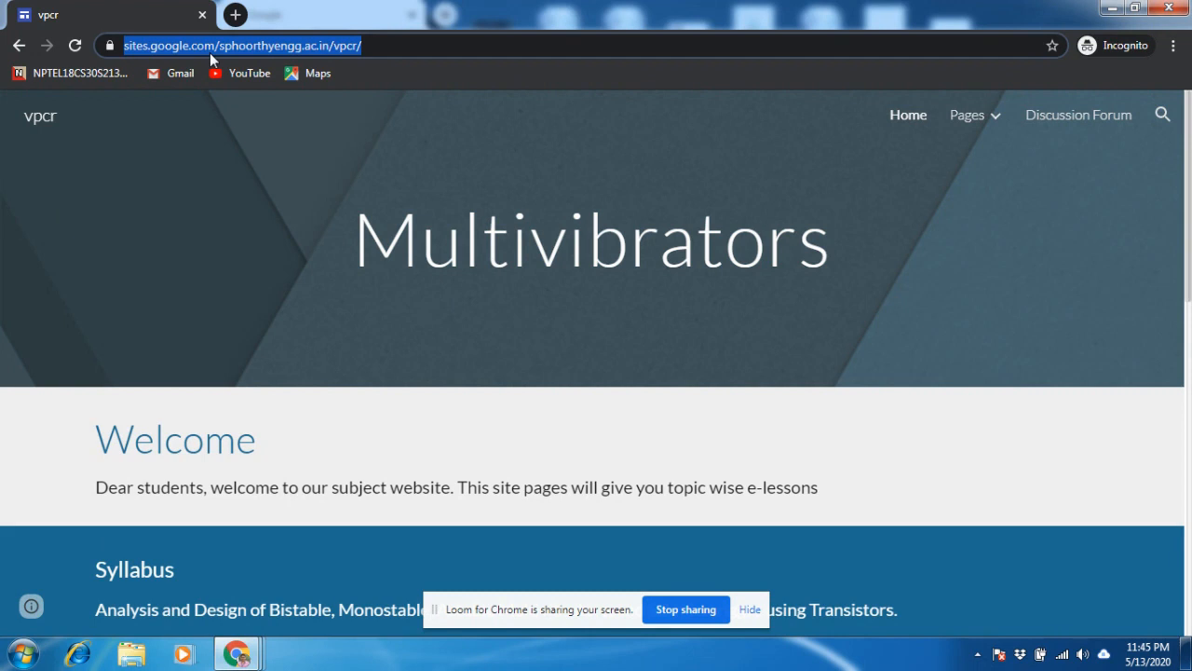
left_click(354, 47)
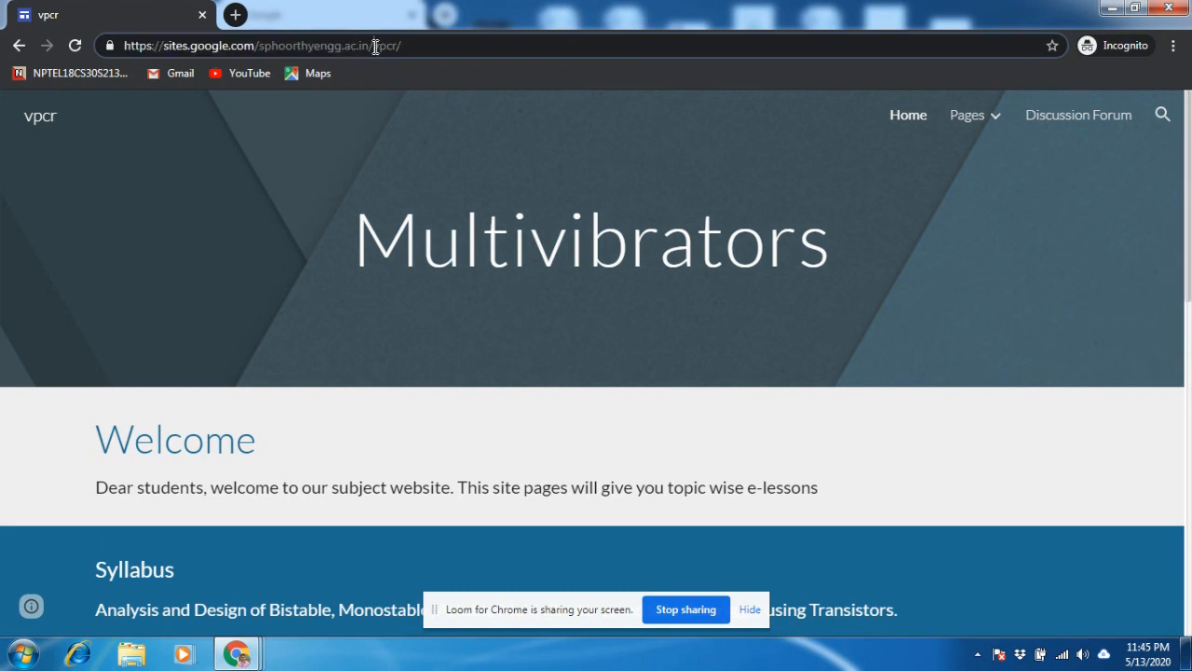
left_click_drag(374, 46, 396, 52)
left_click_drag(1189, 273, 1190, 491)
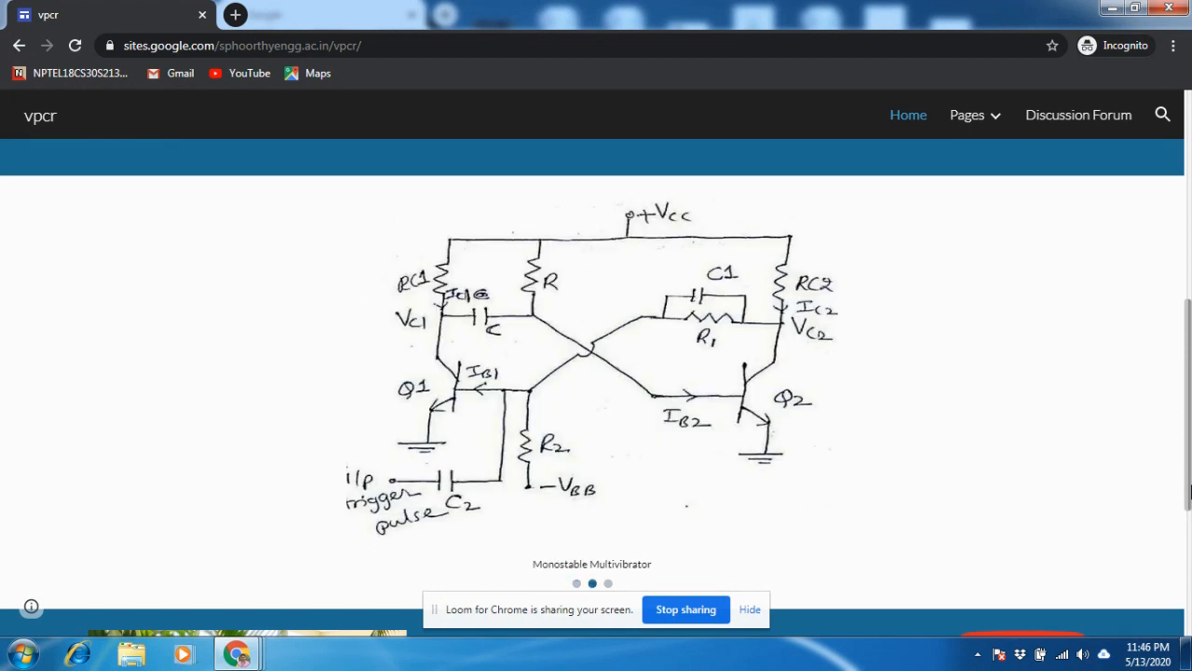
left_click_drag(1189, 491, 1190, 620)
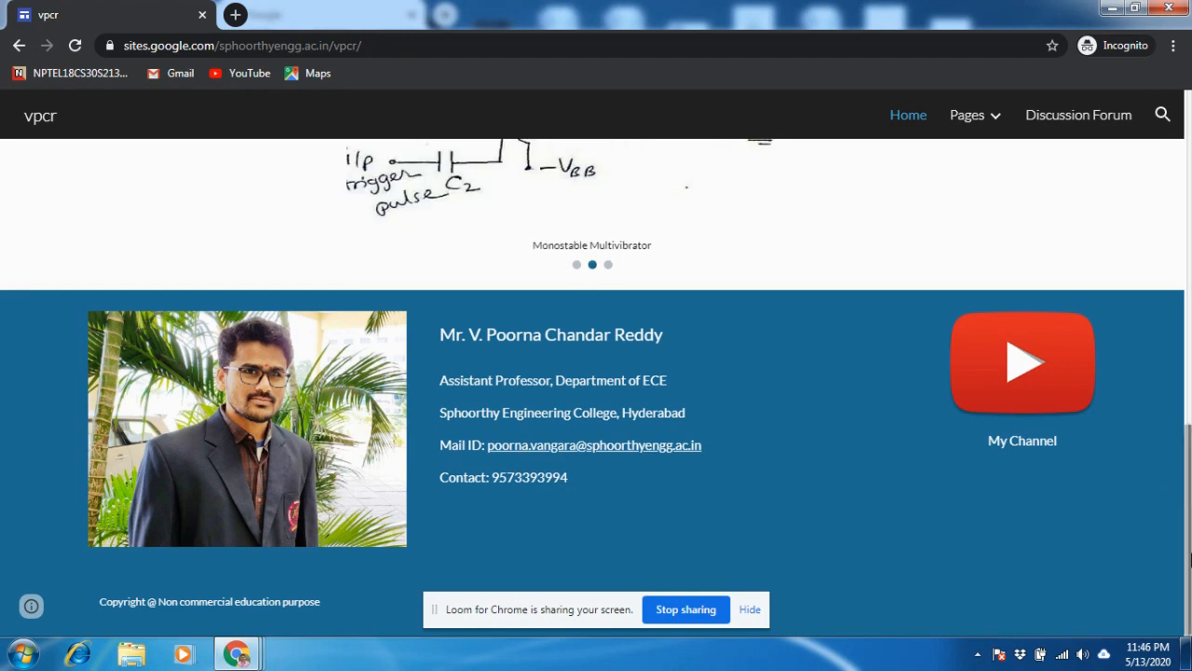
left_click_drag(1190, 557, 1181, 182)
left_click(995, 115)
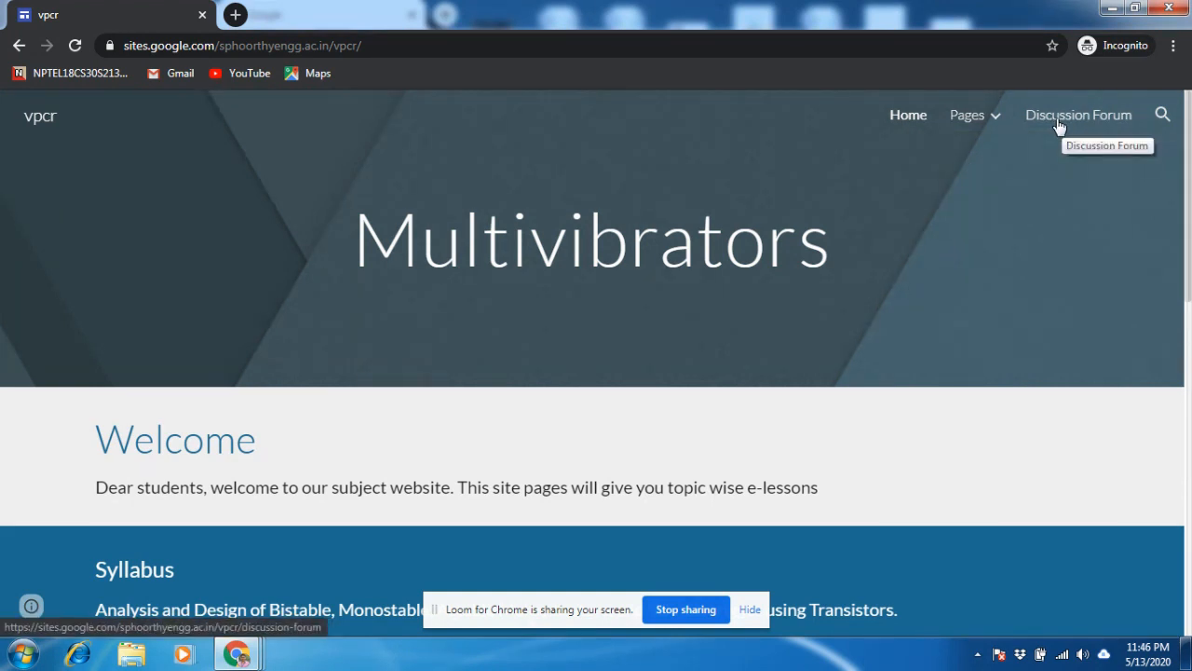
mouse_move(1001, 122)
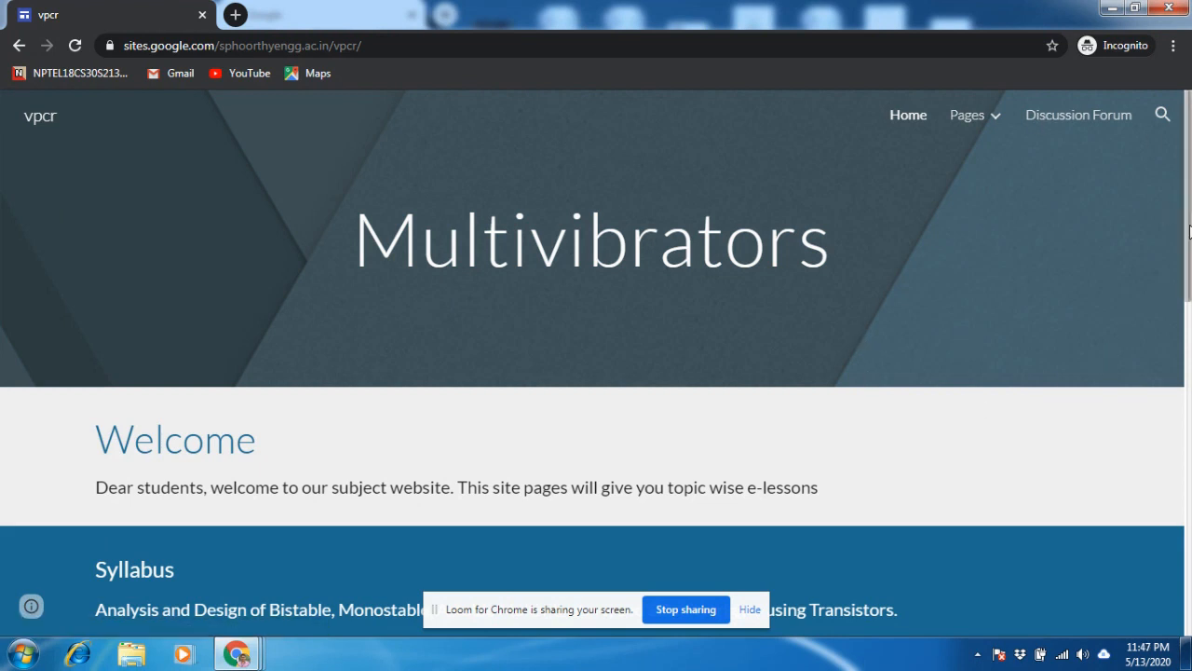
scroll(754, 255, "down", 1)
scroll(754, 255, "up", 1)
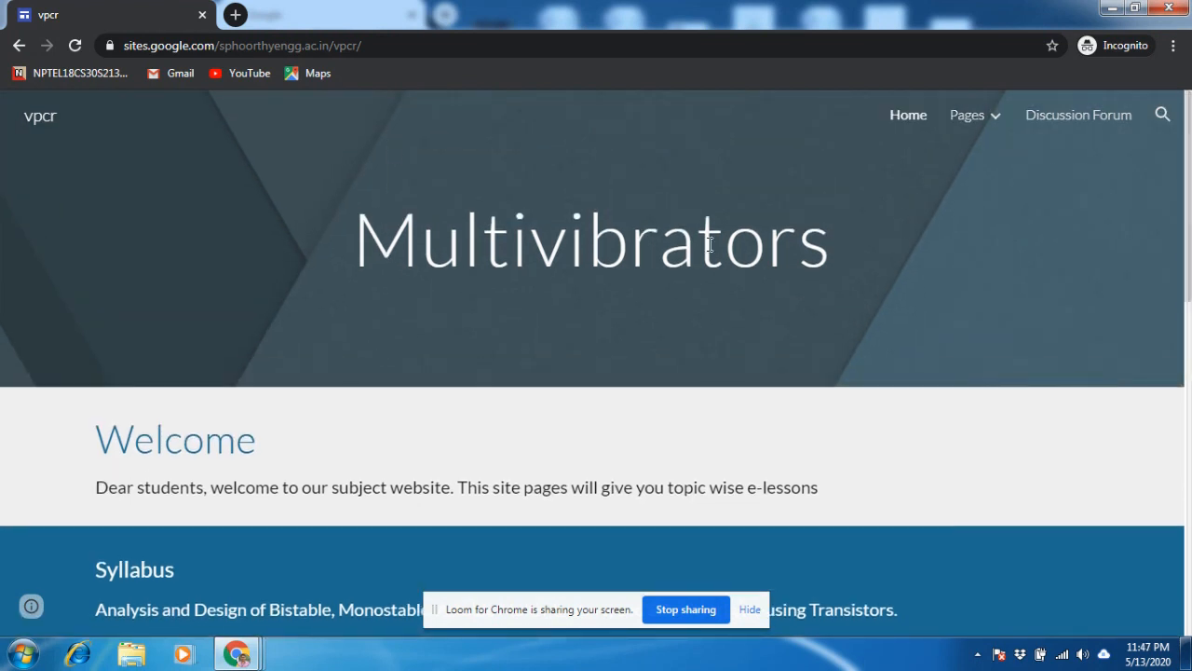
- Return to the Google window, go to sites.google.com, and start a new blank site
mouse_move(249, 658)
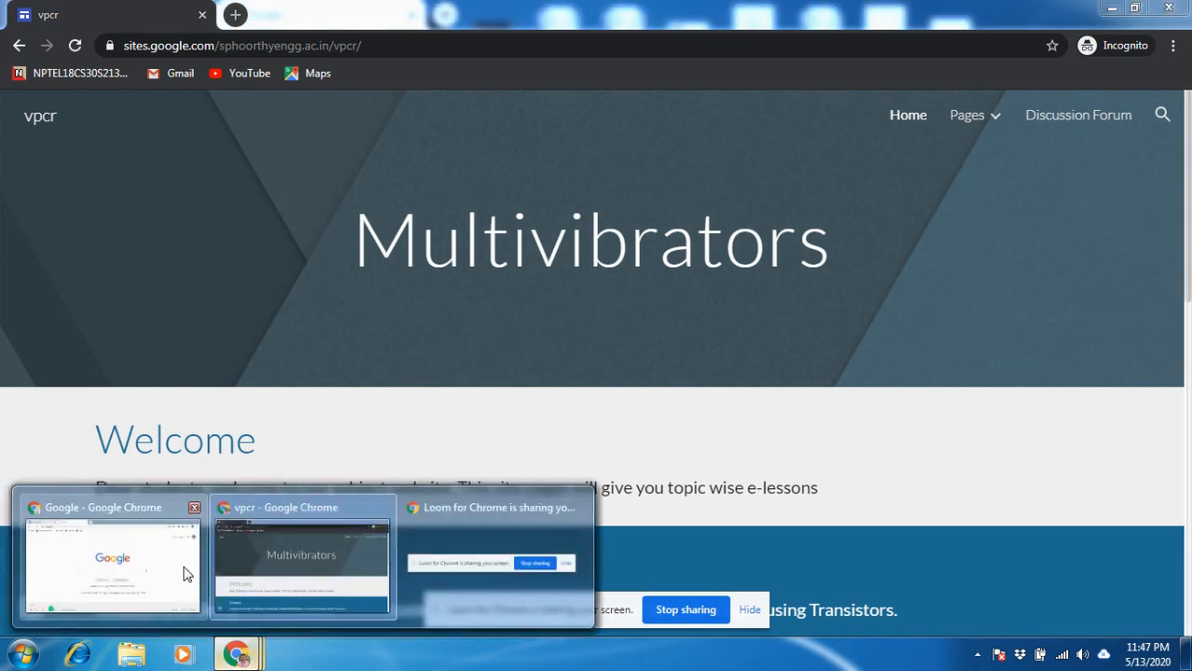
left_click(181, 568)
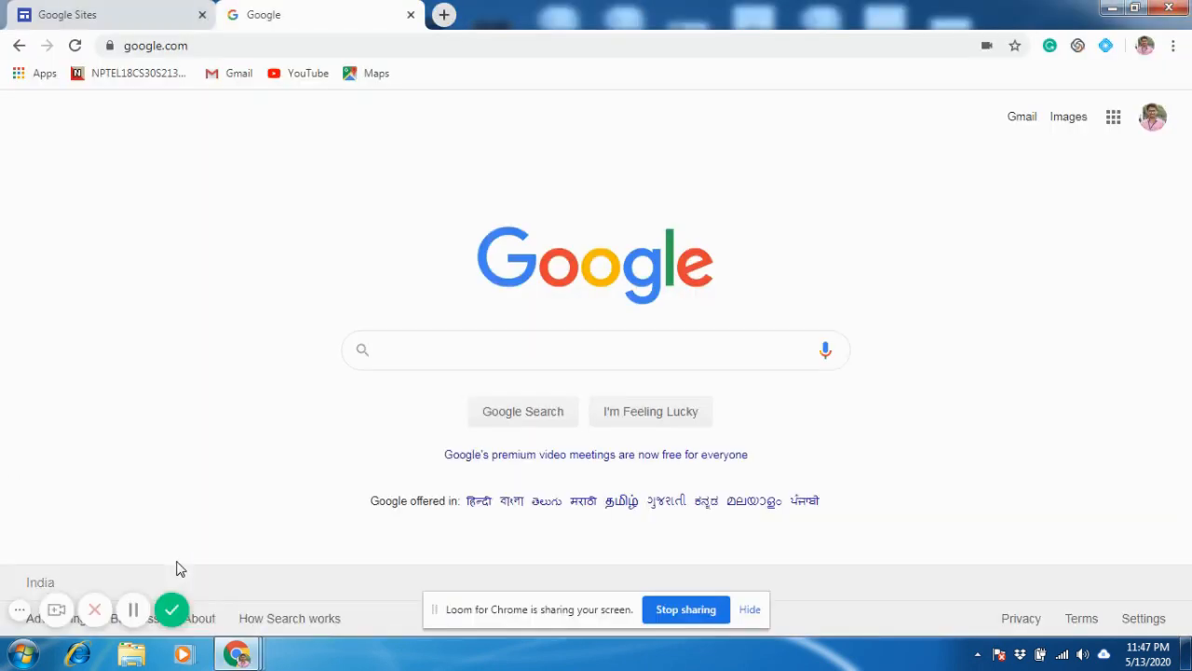
left_click(199, 53)
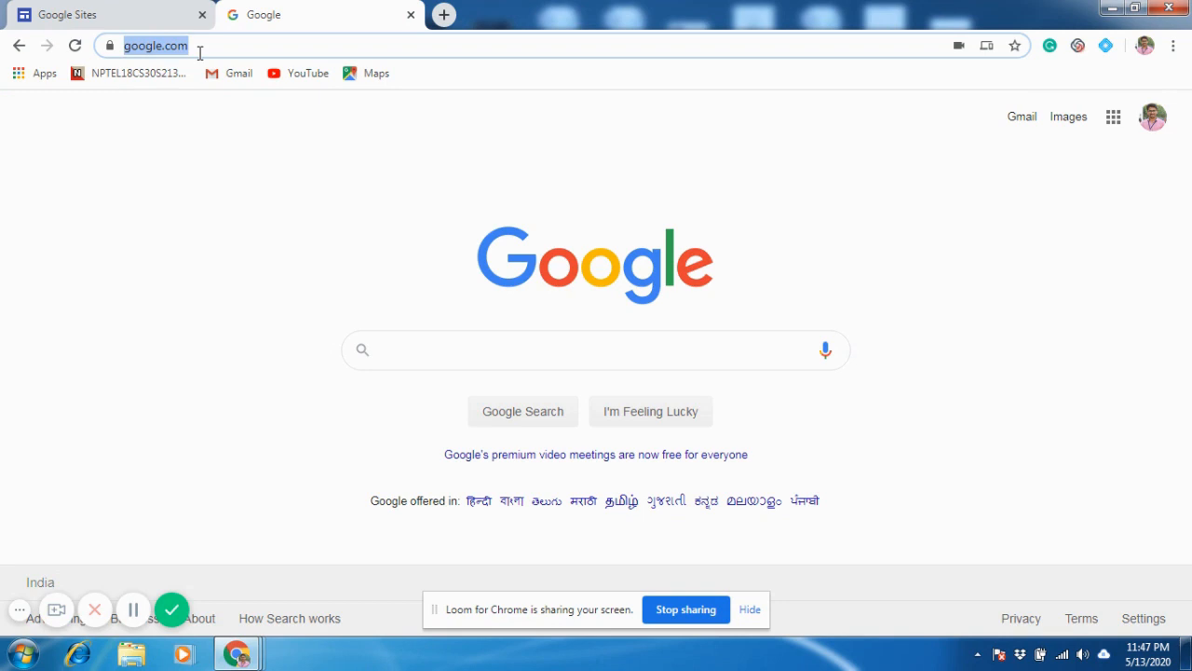
type("sites.")
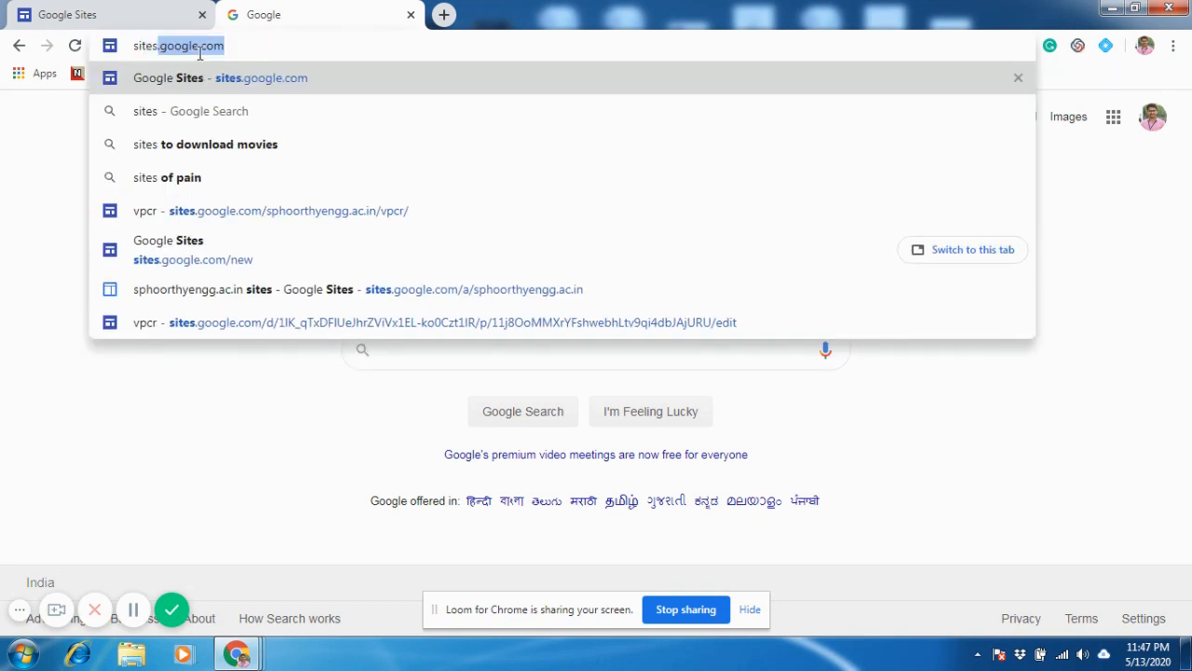
key("Return")
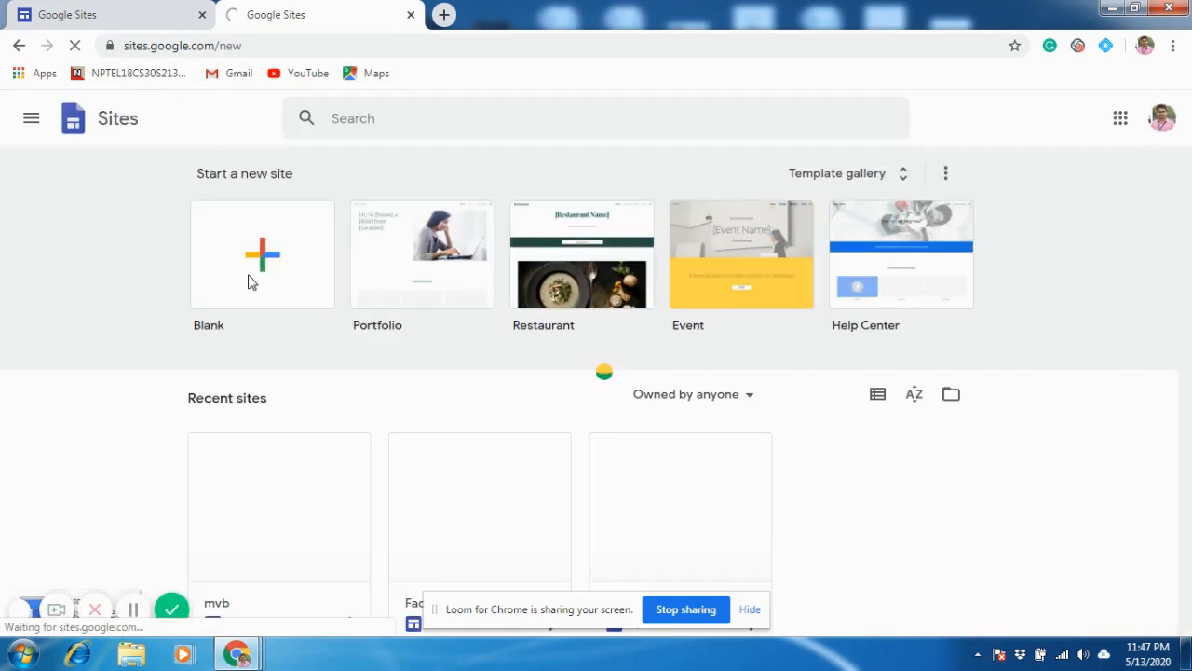
left_click(250, 281)
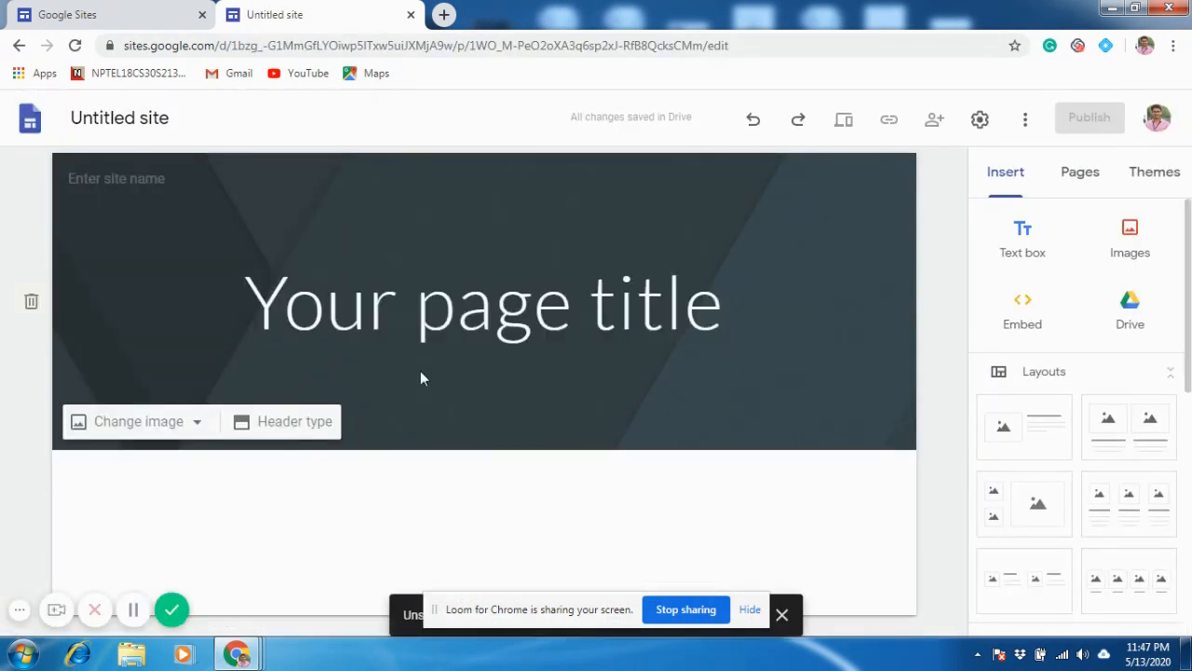
- Replace the placeholder page title in the header with "Multivibrators"
left_click(432, 323)
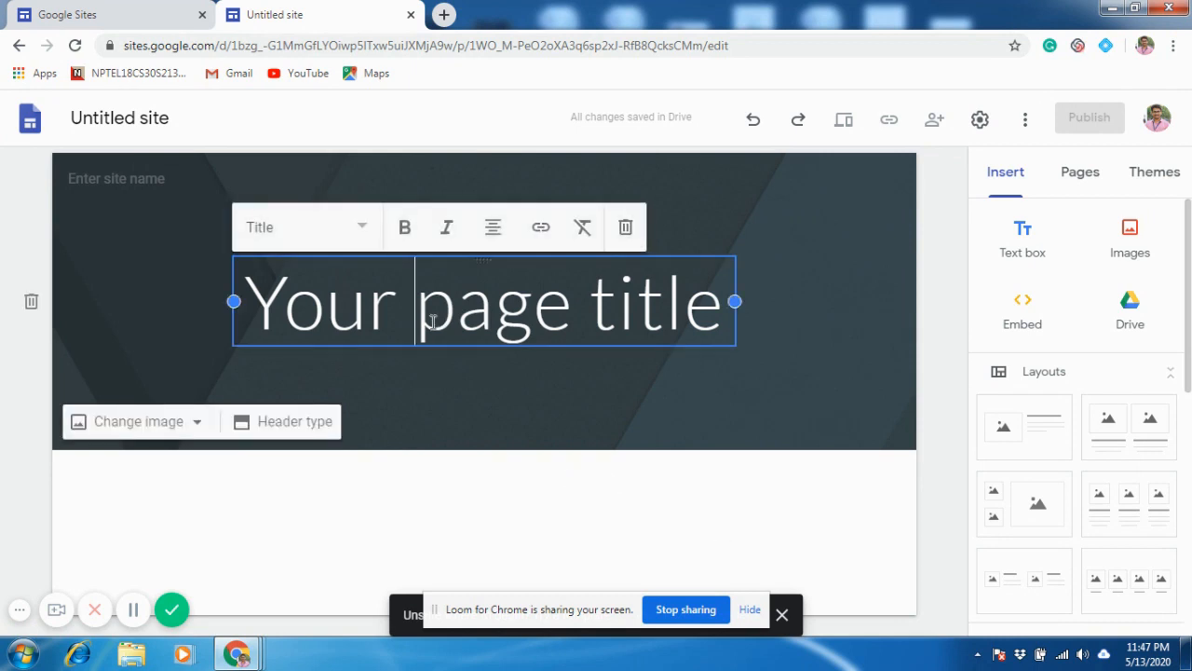
triple_click(432, 322)
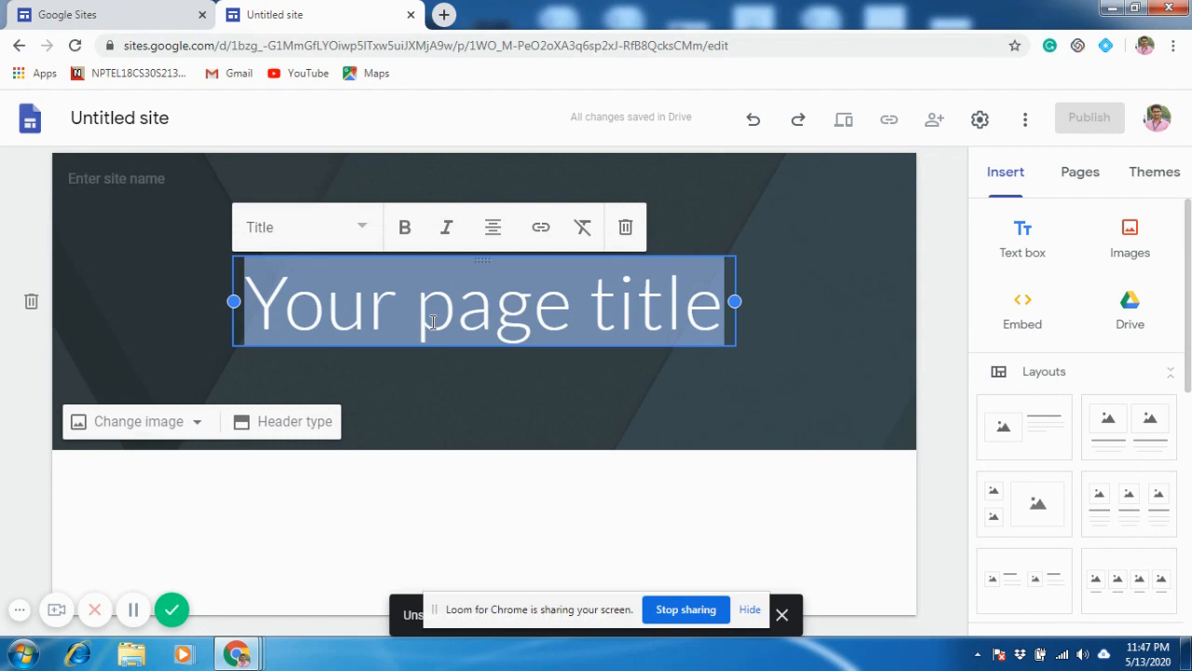
type("Multivi")
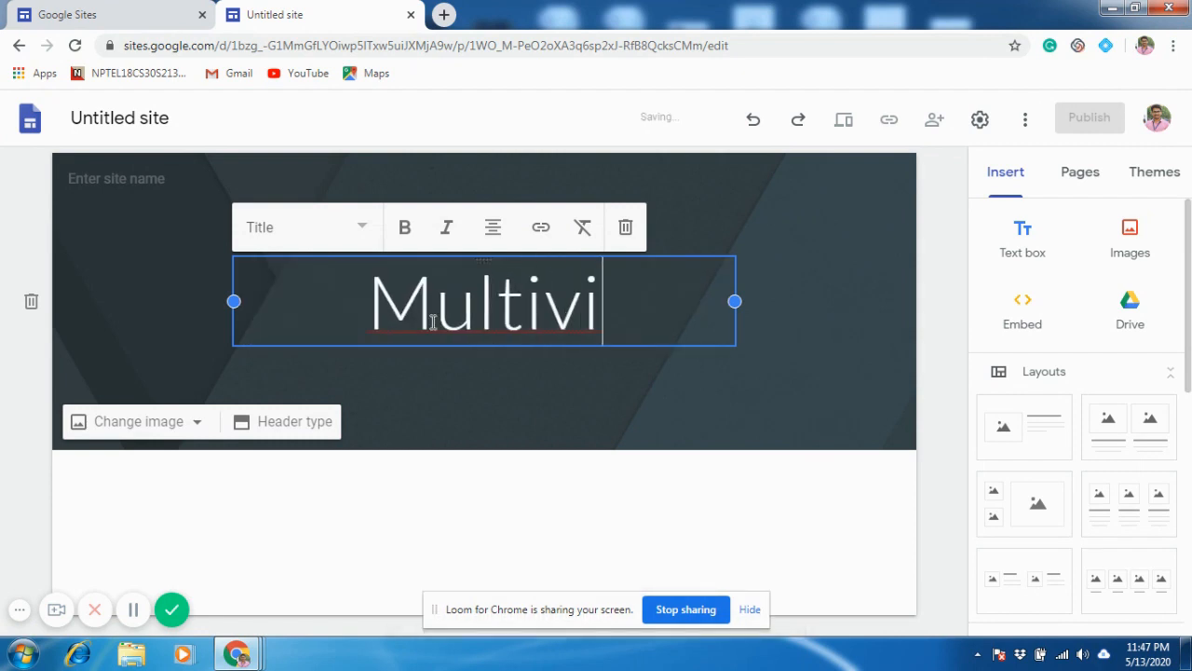
type("brators")
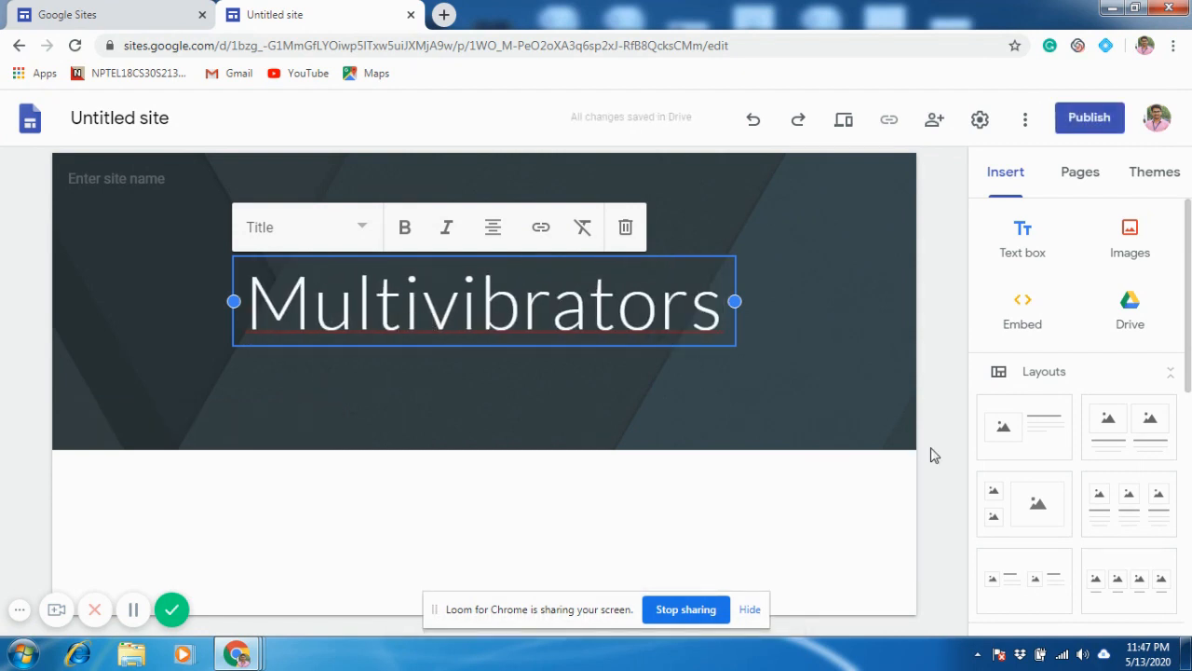
left_click(512, 357)
- Try the Large banner and Title only header types, and set the header back to Banner
left_click(272, 421)
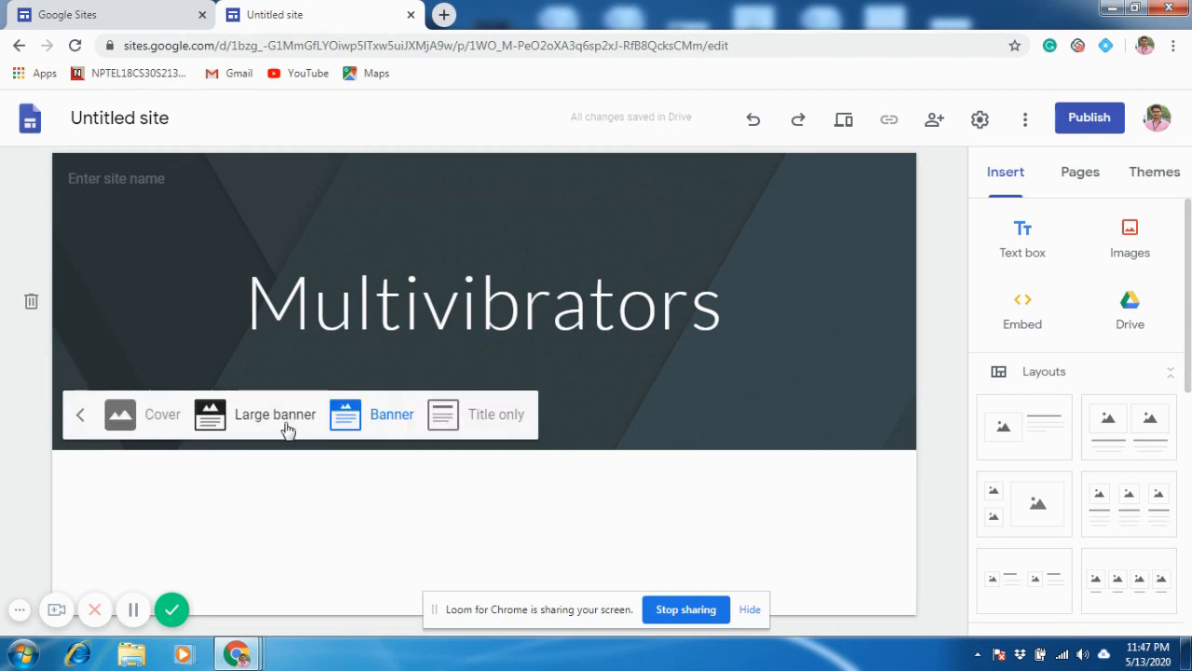
left_click(257, 429)
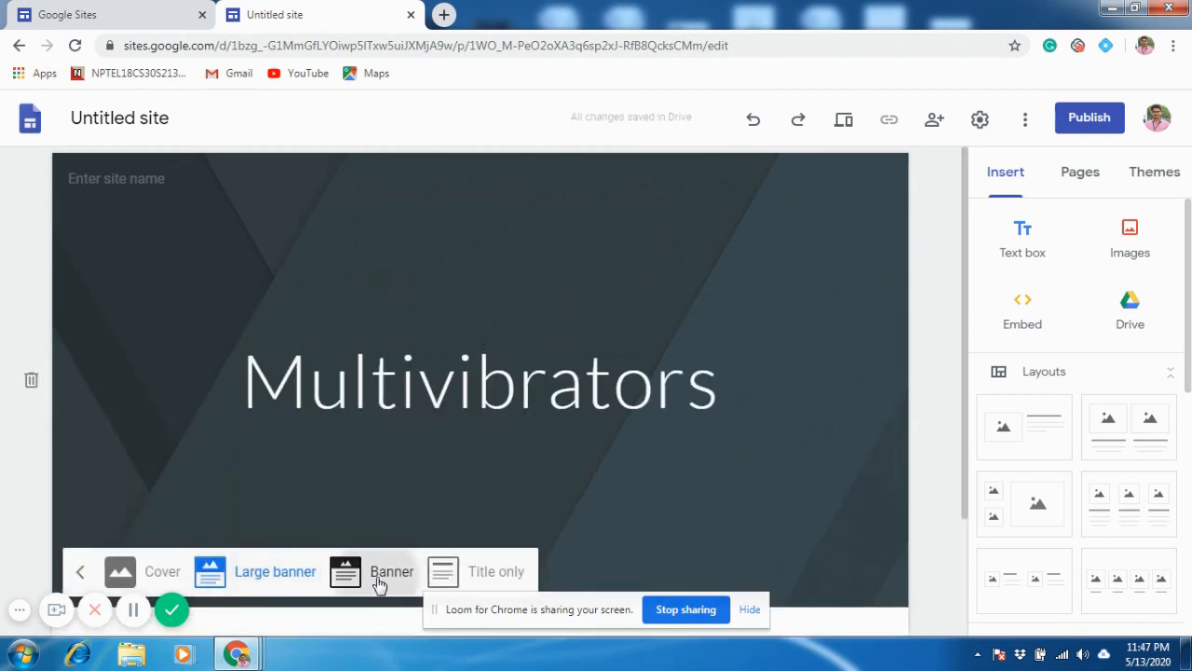
left_click(380, 573)
left_click(469, 413)
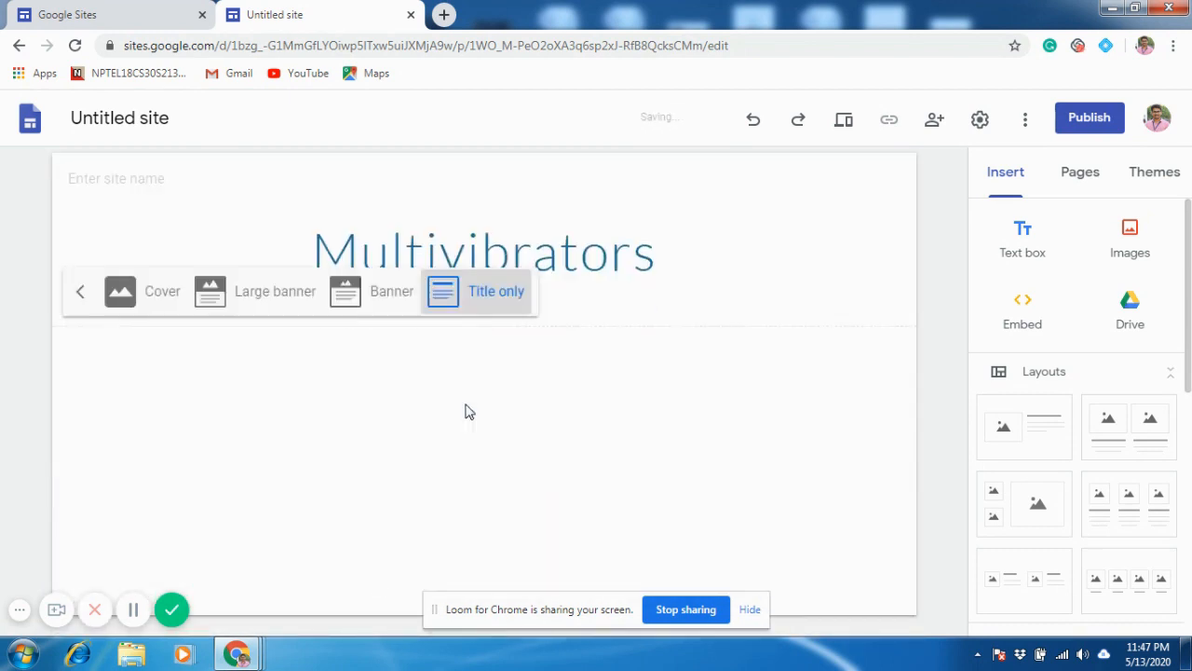
left_click(371, 277)
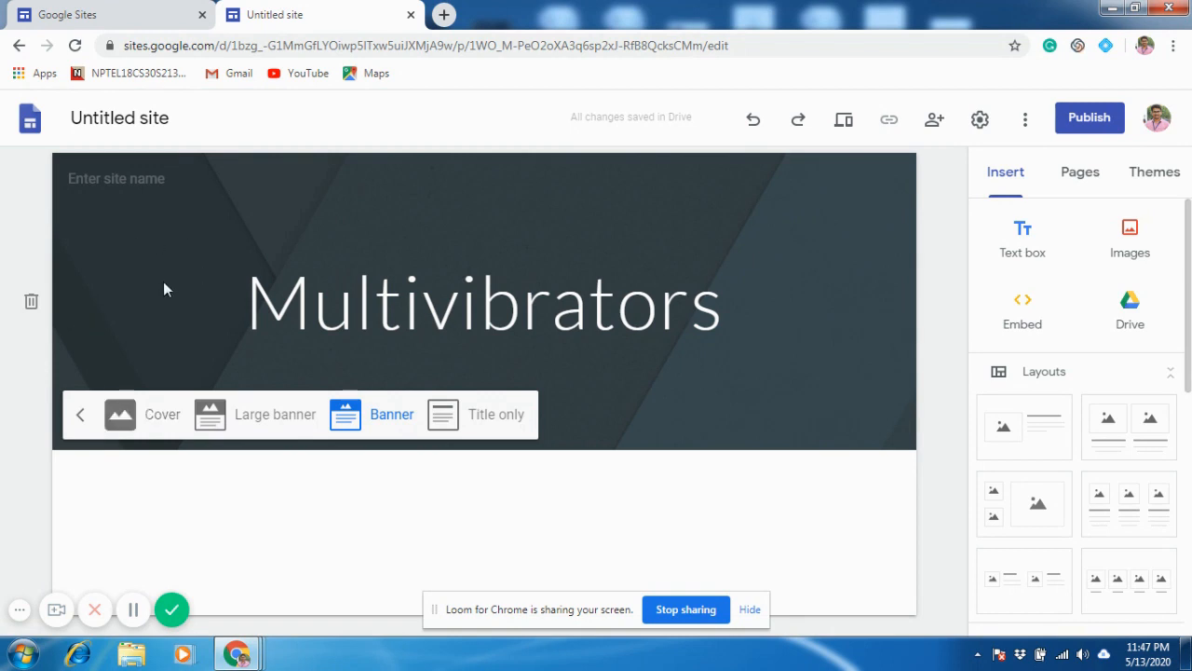
- Enter "mvb" as the site name in the header and apply it as the site document's name too
left_click(107, 179)
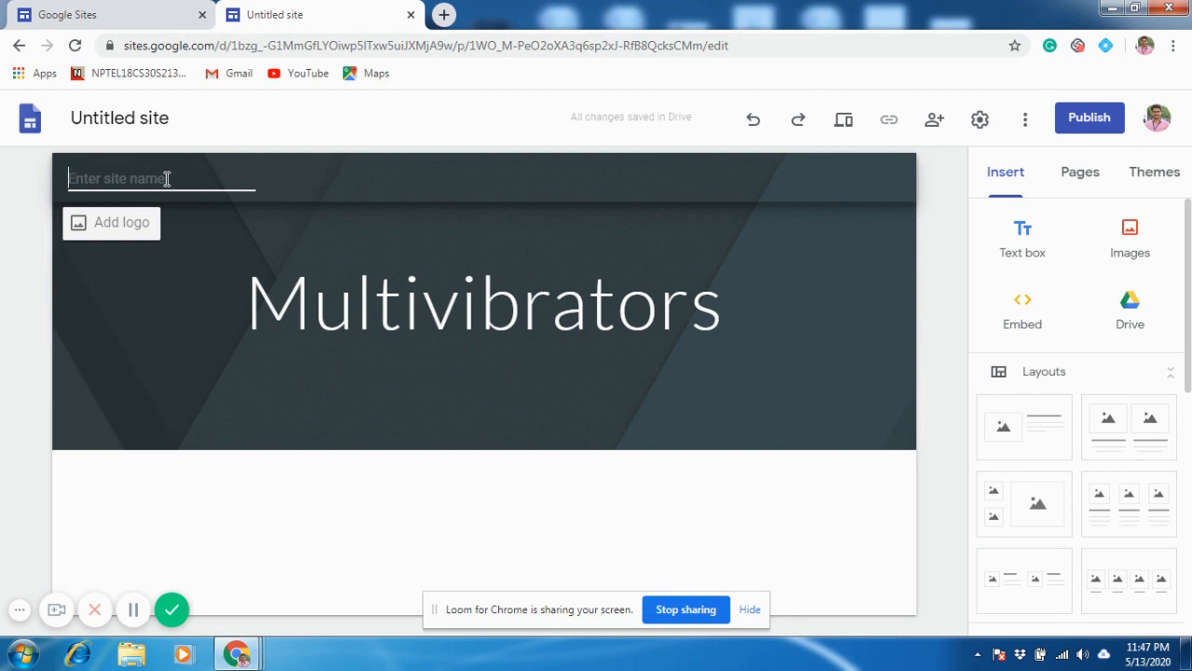
type("mvb")
left_click(145, 118)
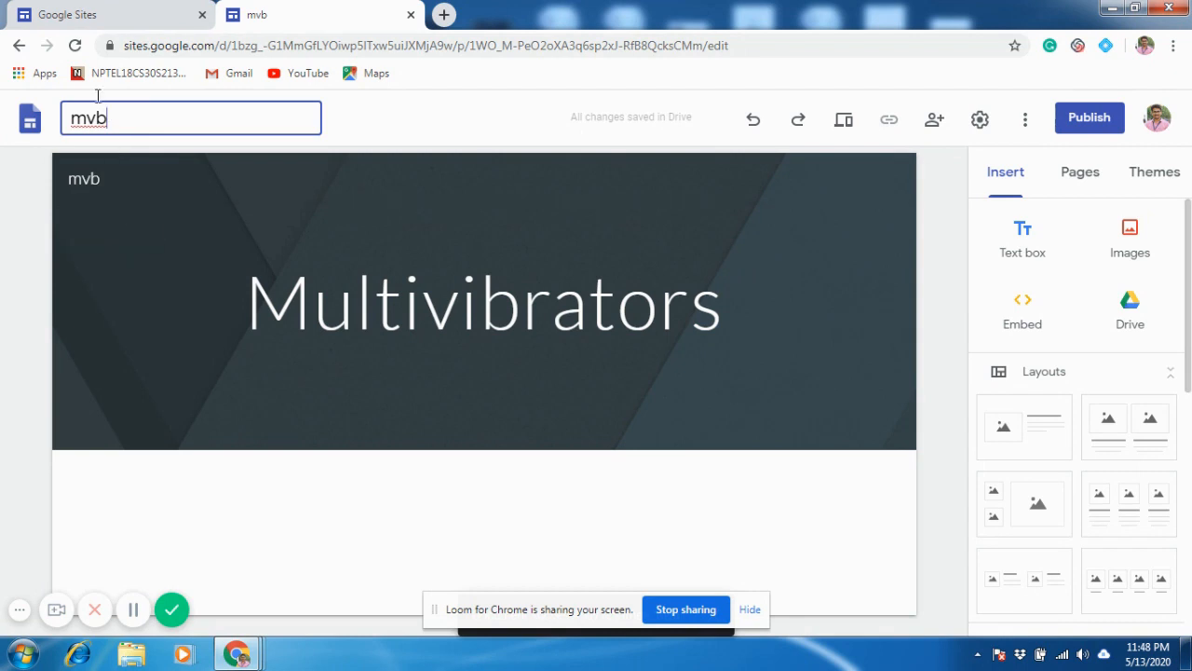
left_click(936, 383)
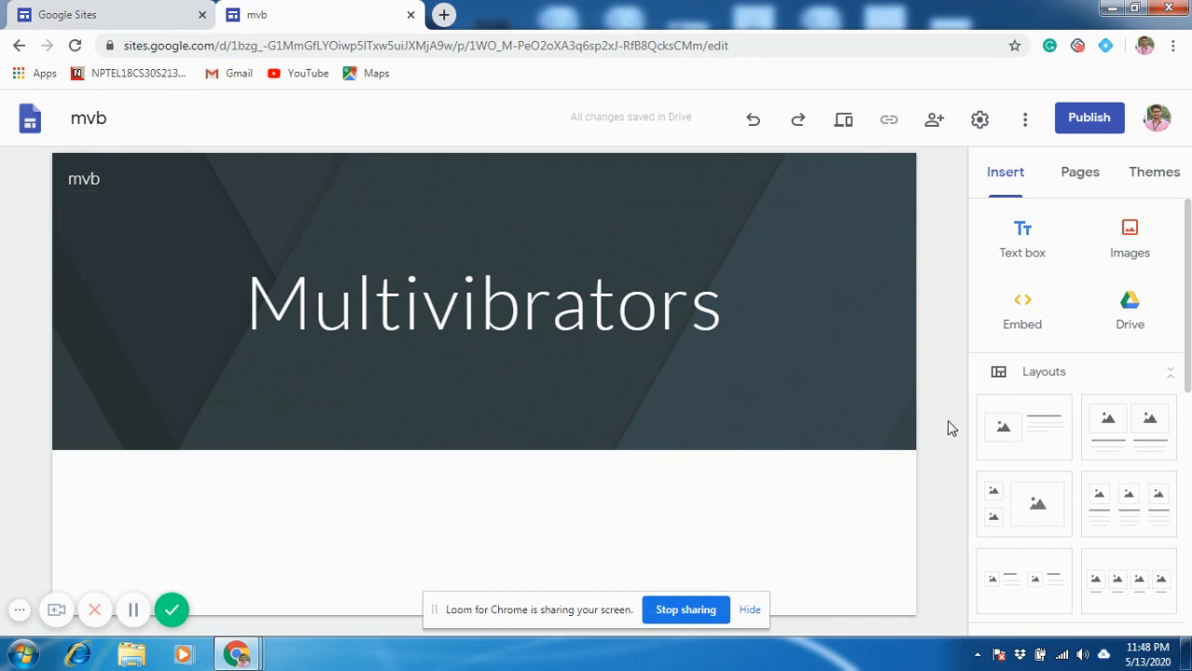
- Switch to the published vpcr site and copy the Welcome heading with the greeting sentence below it
mouse_move(1190, 283)
left_mouse_down()
mouse_move(1190, 331)
mouse_move(1190, 284)
left_mouse_up()
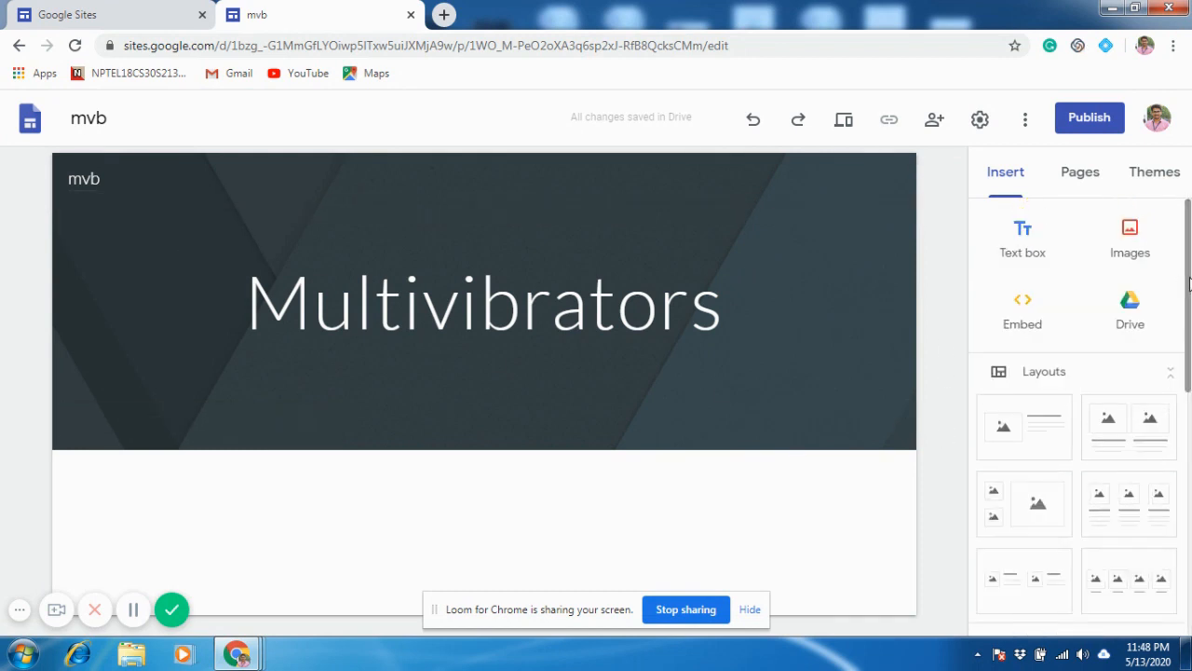
left_click(237, 654)
left_click(318, 609)
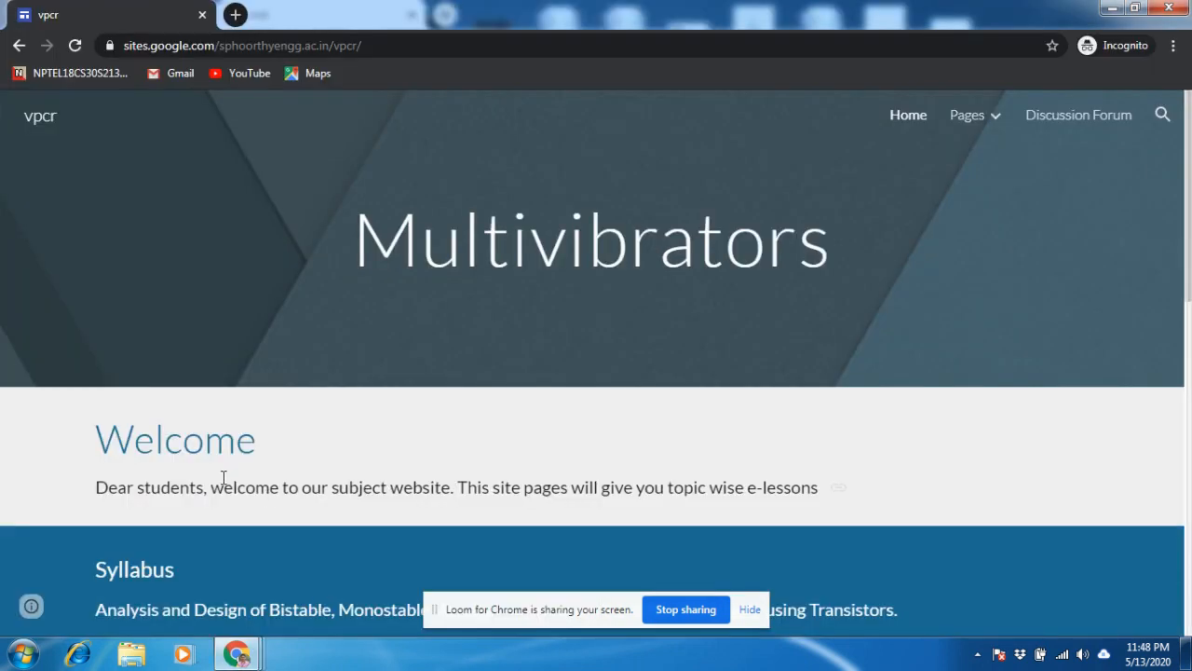
left_click_drag(96, 438, 863, 472)
key("ctrl+c")
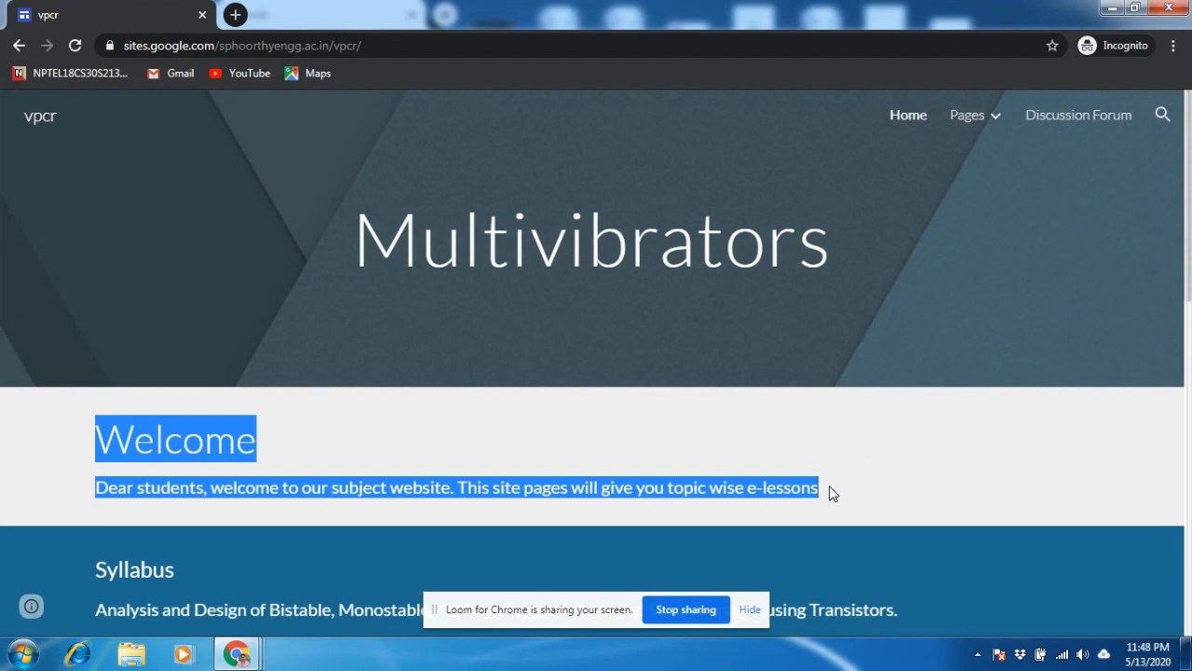
- Return to the mvb site editor, add a text box below the header, and paste the copied Welcome text into it
mouse_move(237, 654)
left_click(173, 585)
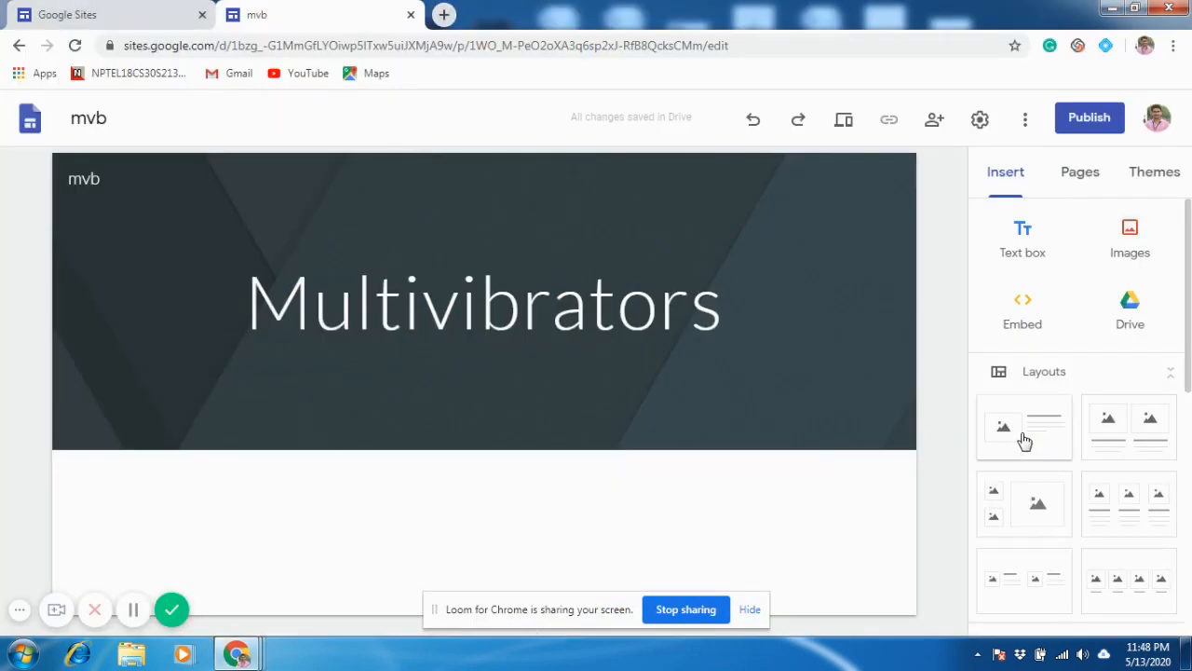
double_click(483, 530)
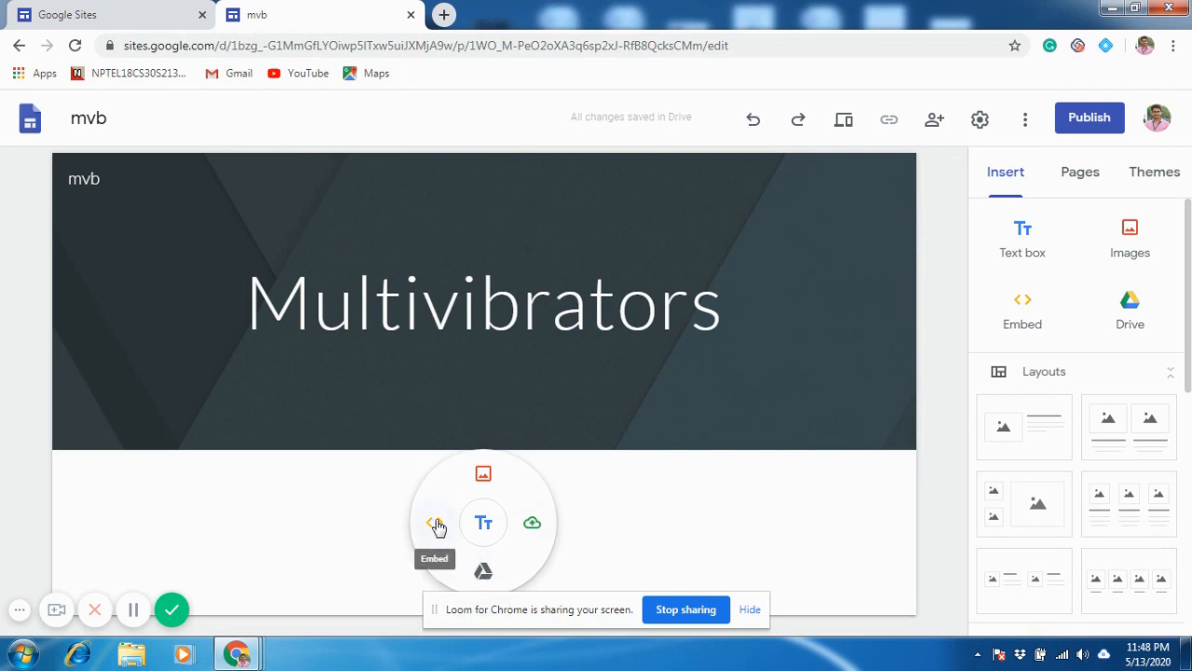
left_click(486, 525)
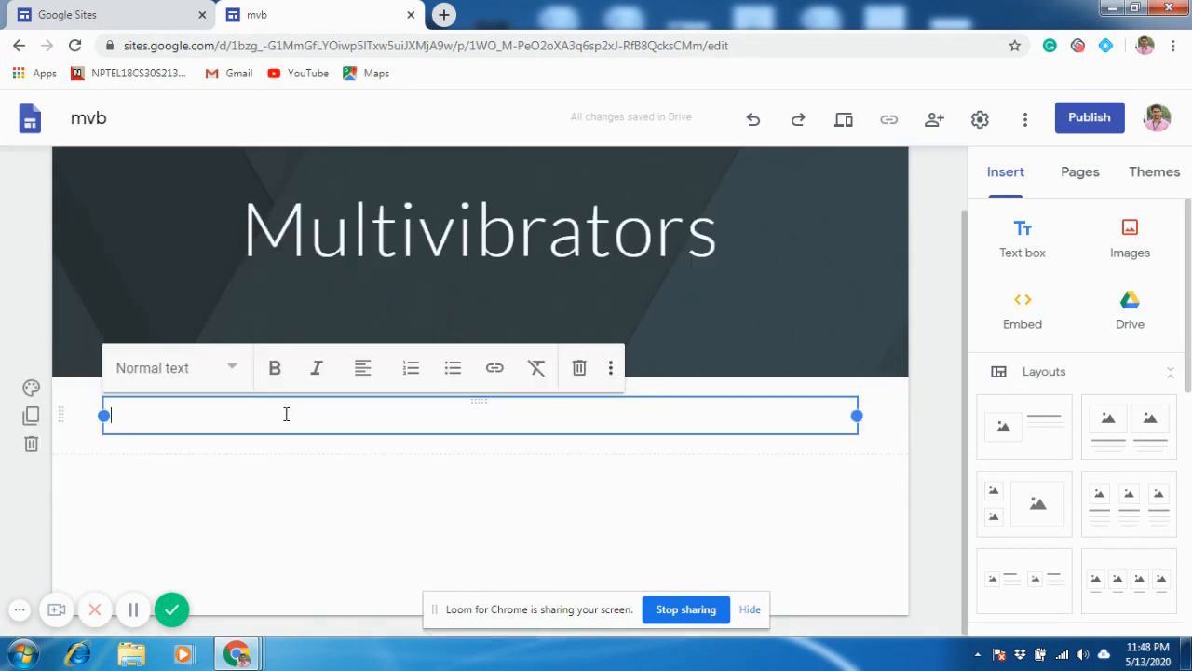
key("ctrl+v")
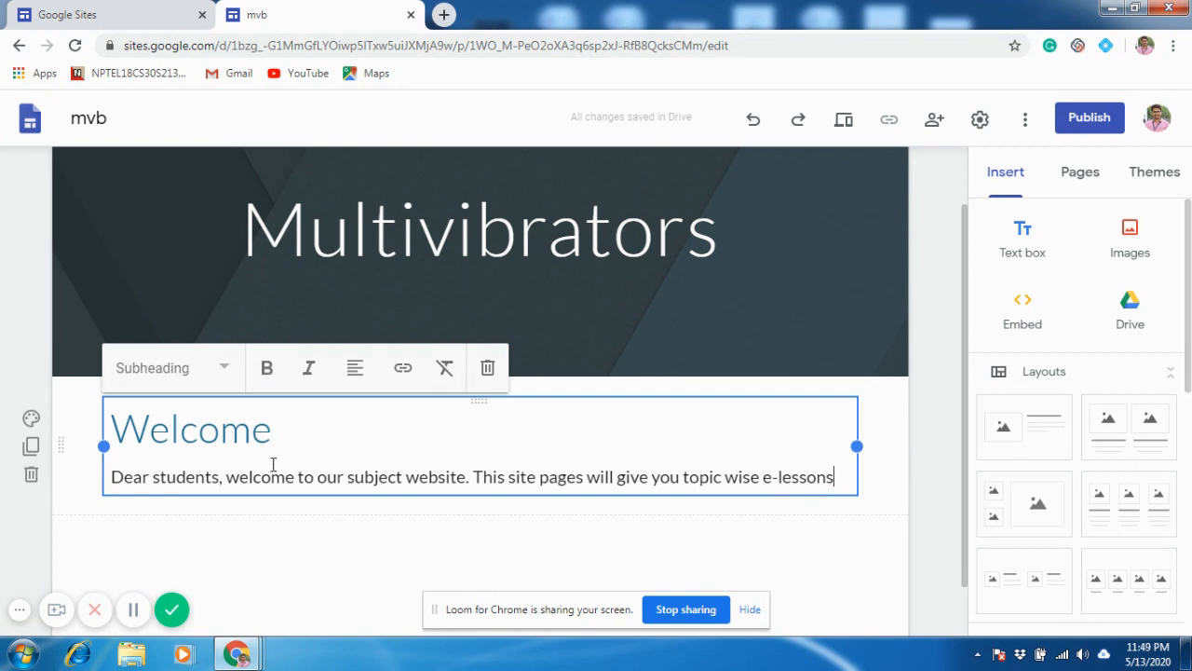
left_click(931, 497)
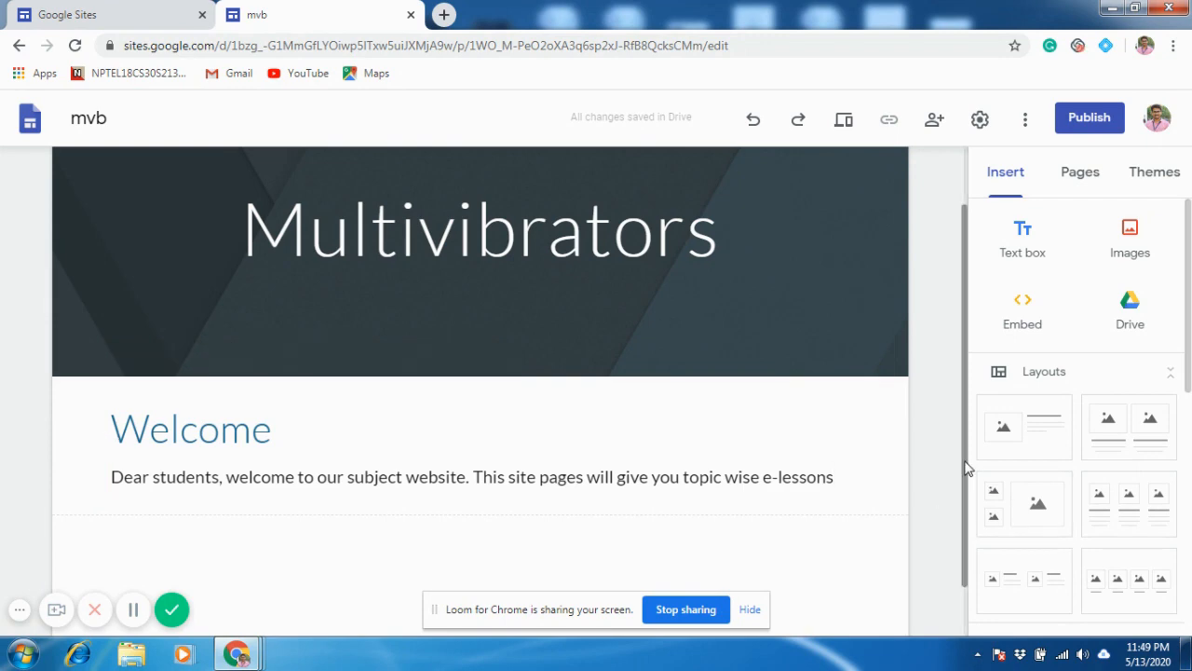
- Switch to the published vpcr site to view its Syllabus section, and return to the mvb site editor
scroll(967, 468, "down", 1)
mouse_move(237, 652)
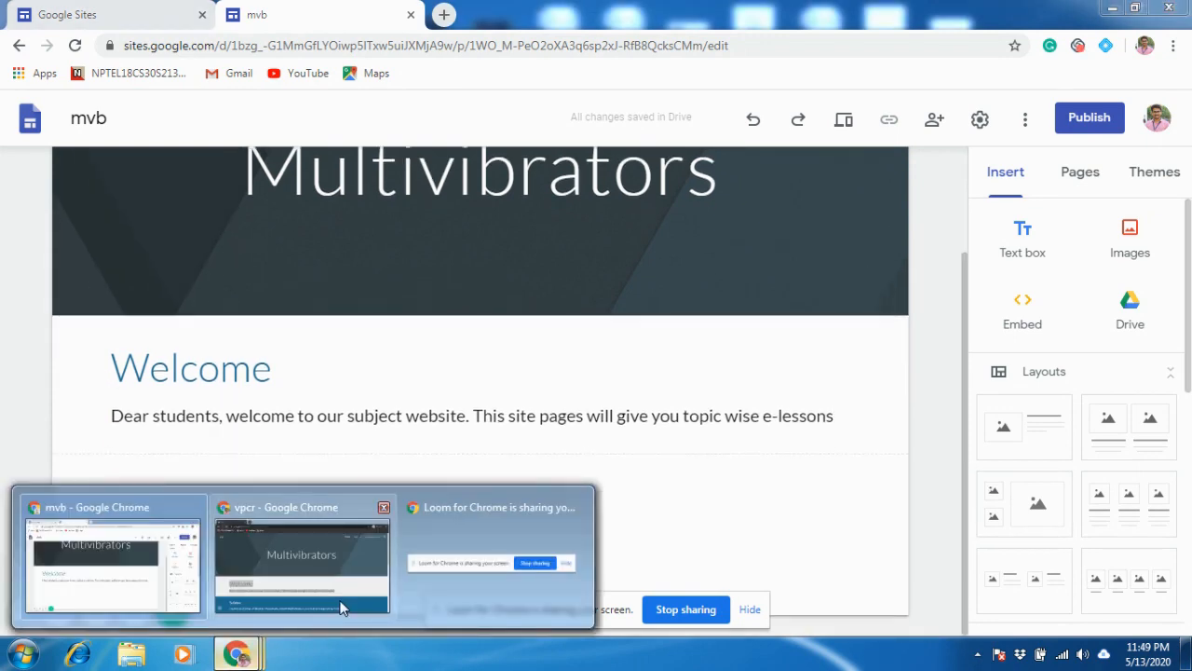
left_click(341, 608)
scroll(1187, 314, "down", 3)
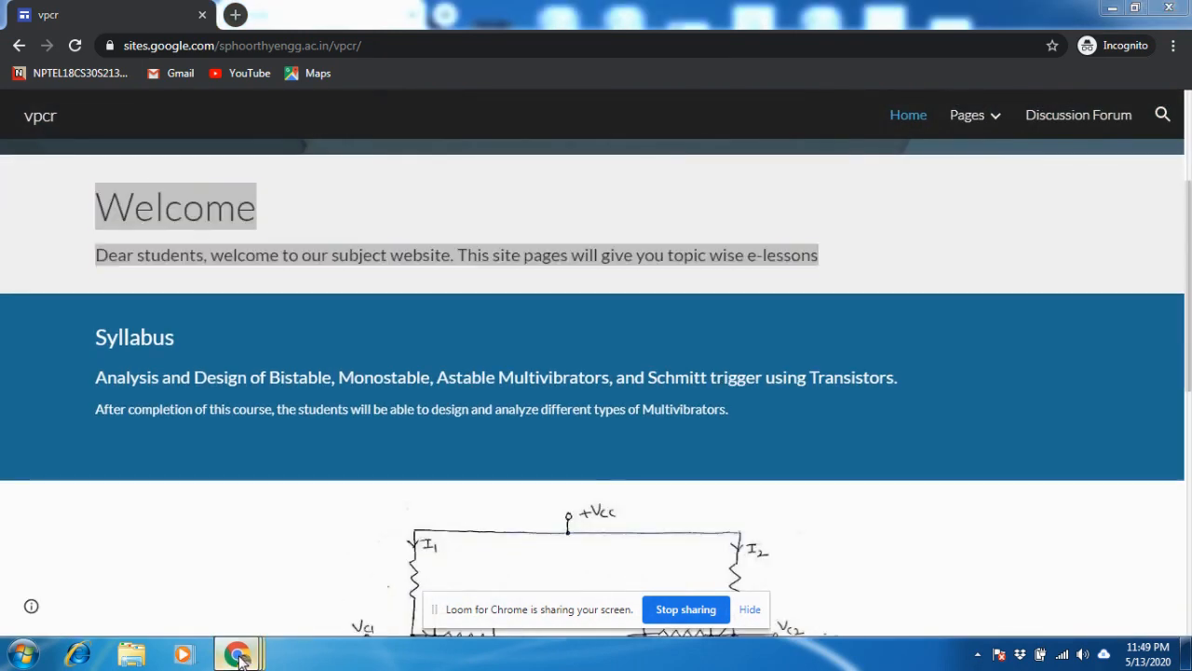
mouse_move(236, 652)
left_click(160, 587)
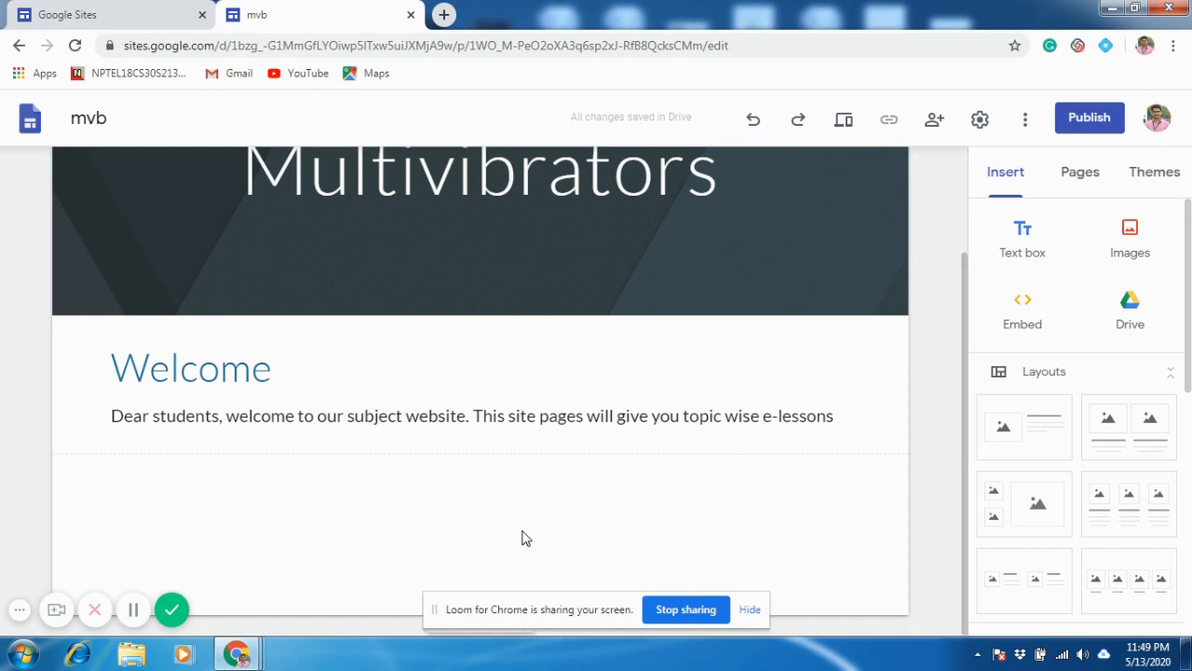
- Add a text box below the Welcome section, and copy the Syllabus heading with its two sentences from the published vpcr site
double_click(448, 517)
left_click(451, 511)
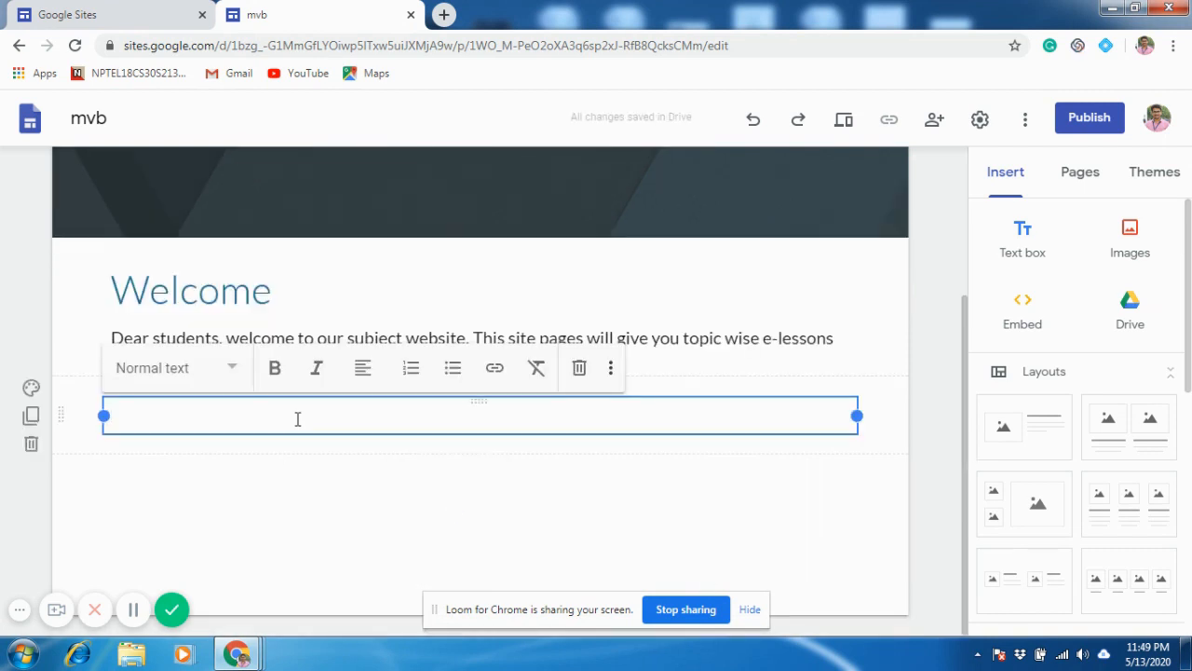
mouse_move(237, 654)
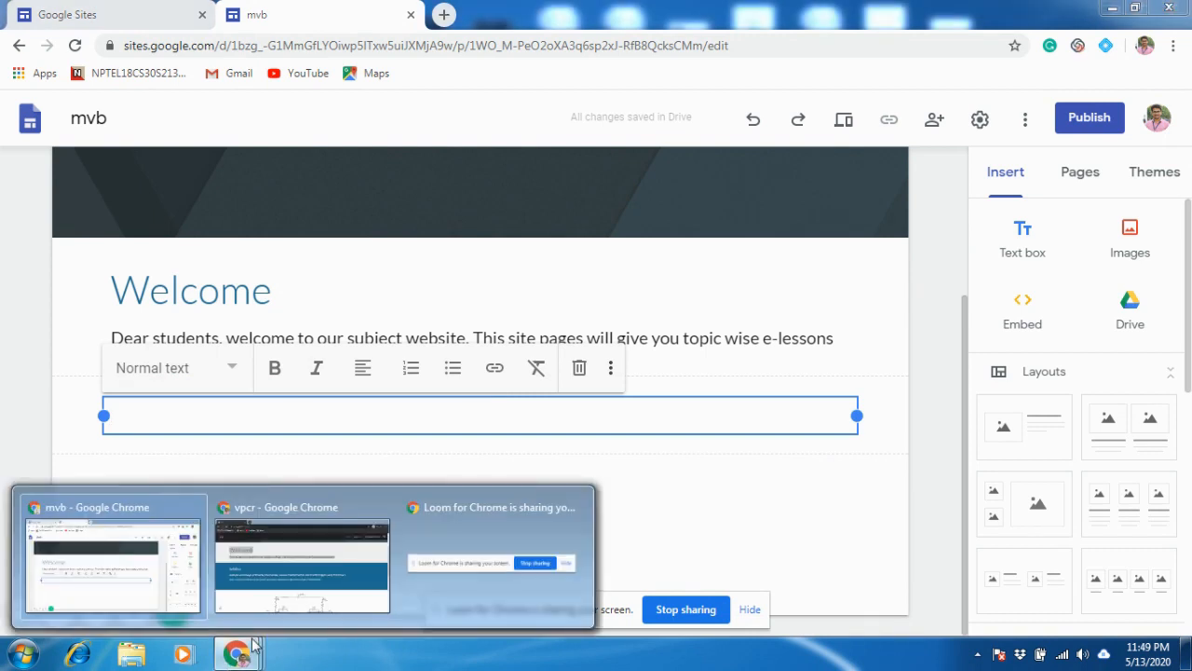
left_click(292, 596)
left_click(100, 338)
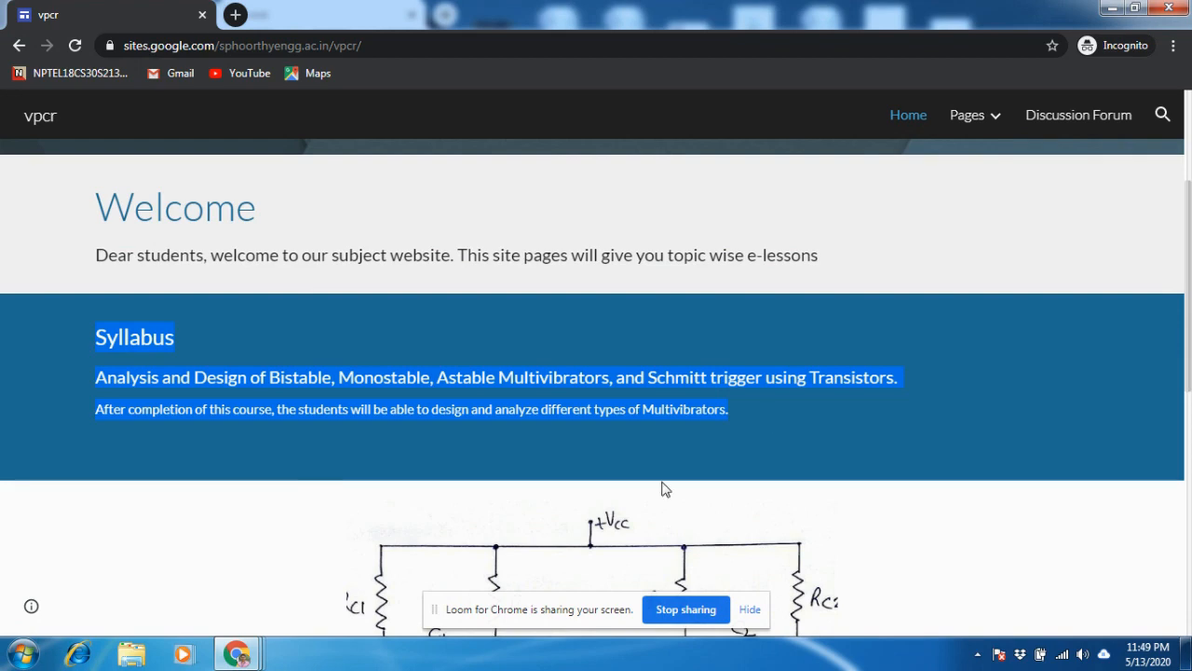
- Paste the copied Syllabus text into the new text box on the mvb site and remove the trailing blank line
mouse_move(236, 654)
left_click(173, 590)
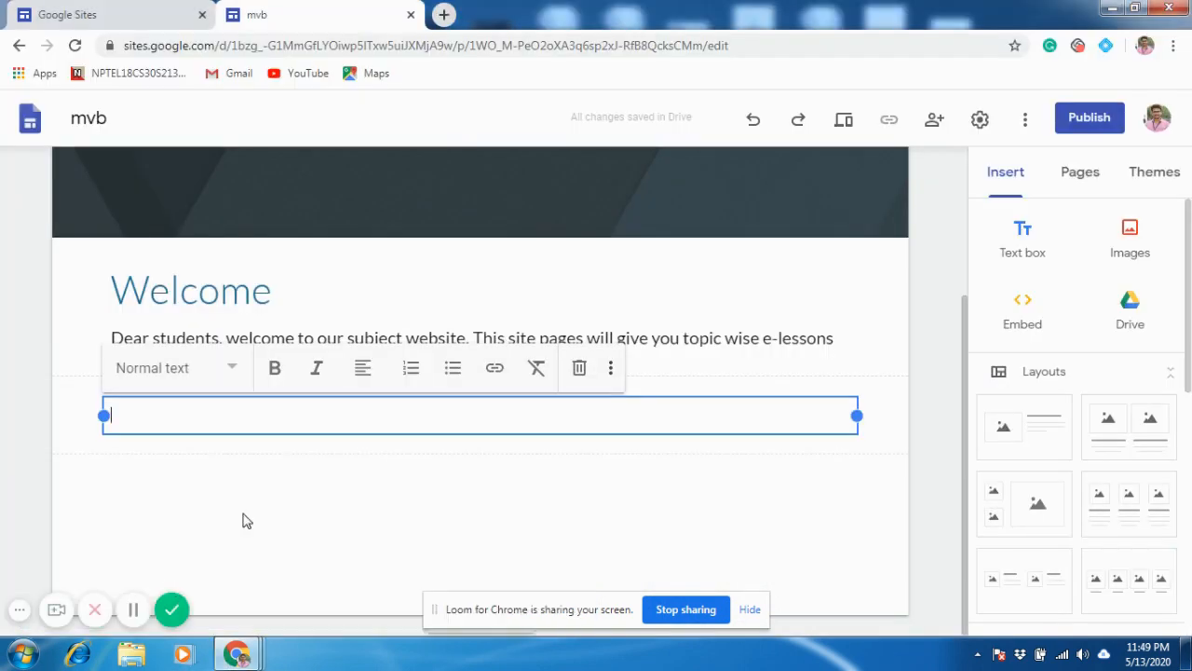
type("Syllabus Analysis and Design of Bistable, Monostable, Astable Multivibrators, and Schmitt trigger using Transistors. After completion of this course, the students will be able to design and analyze different types of Multivibrators.")
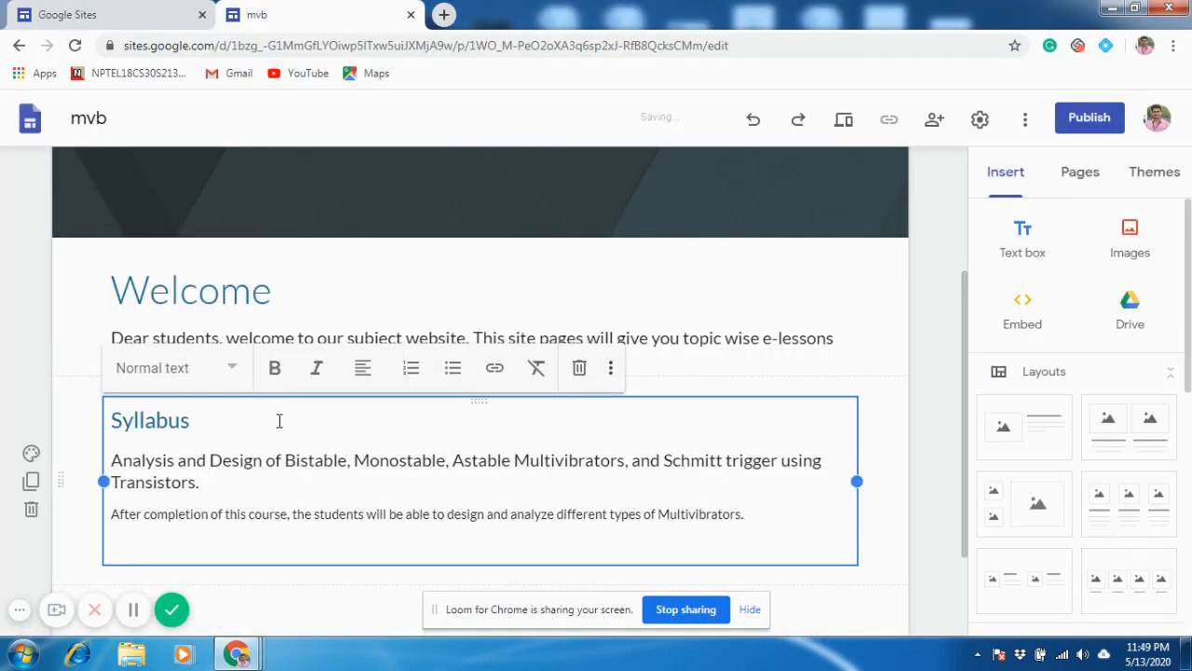
key("BackSpace")
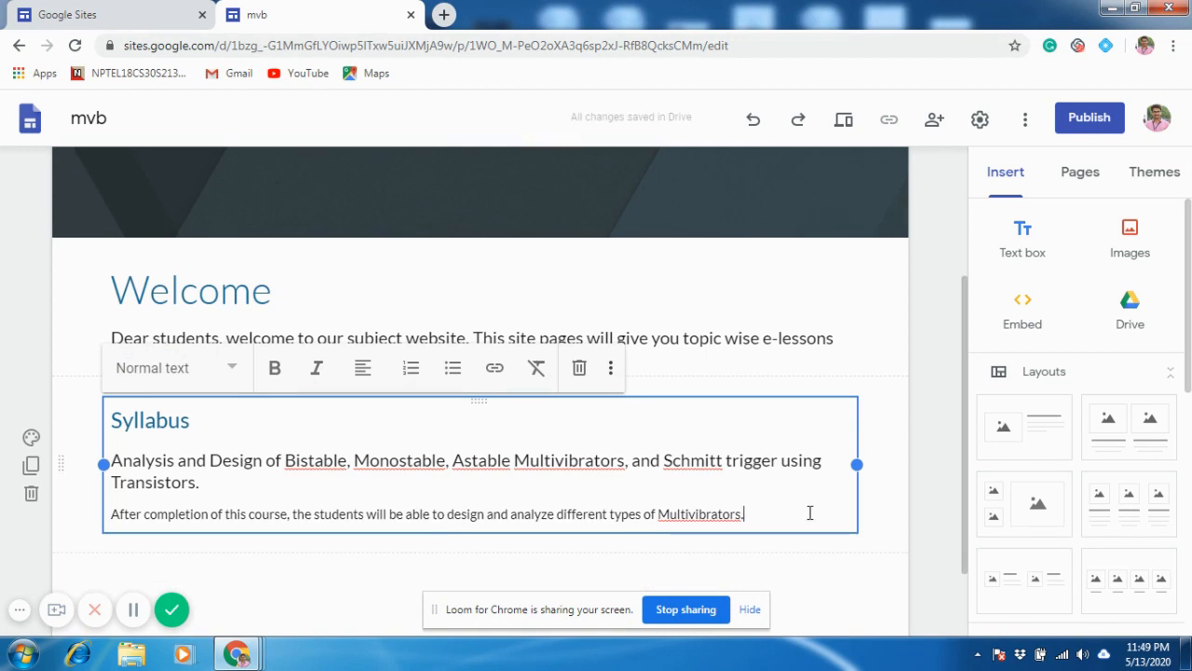
left_click(954, 461)
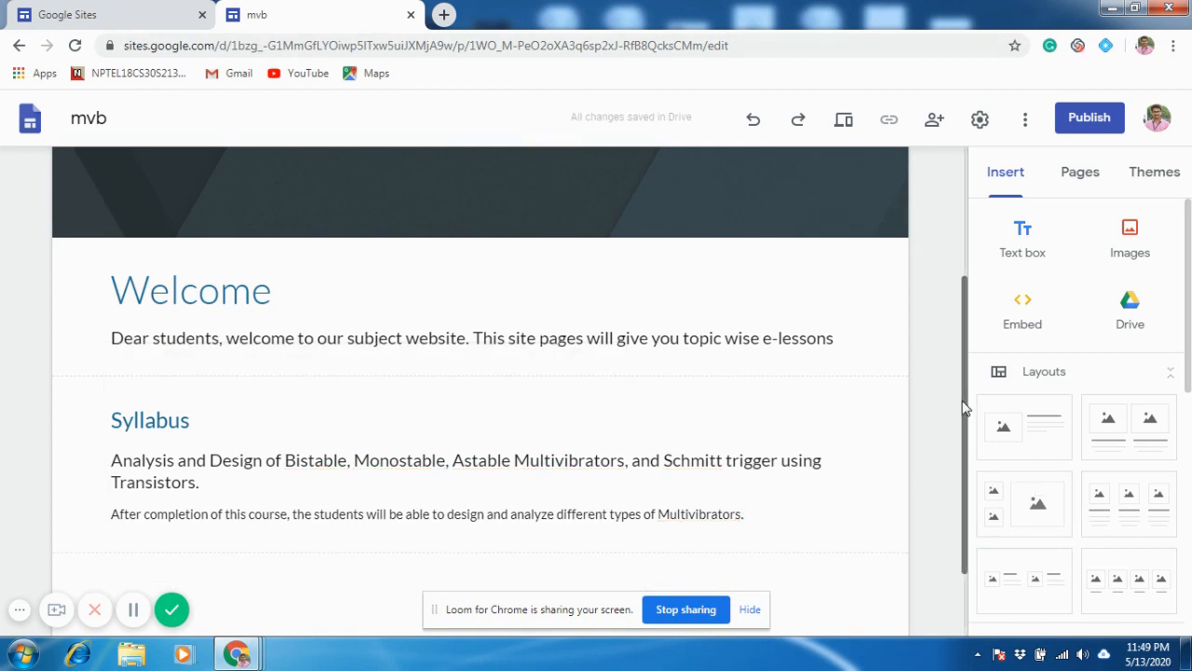
- Try Emphasis 1 as the Syllabus section's background, and set it to Emphasis 2
scroll(964, 407, "down", 1)
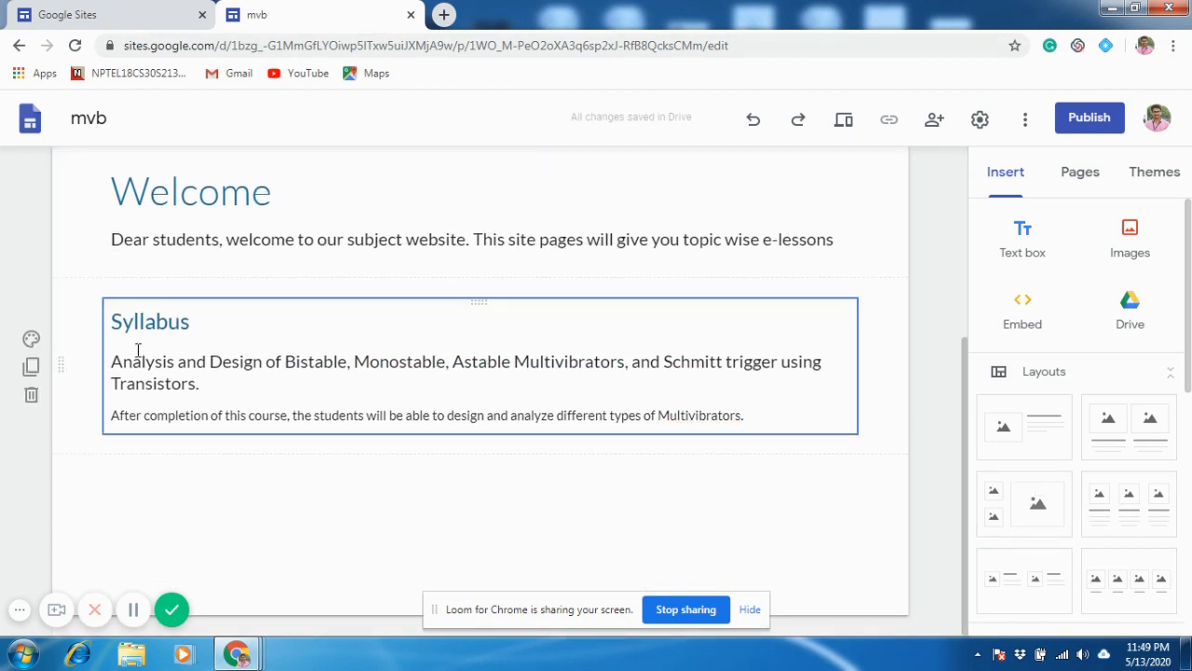
left_click(32, 341)
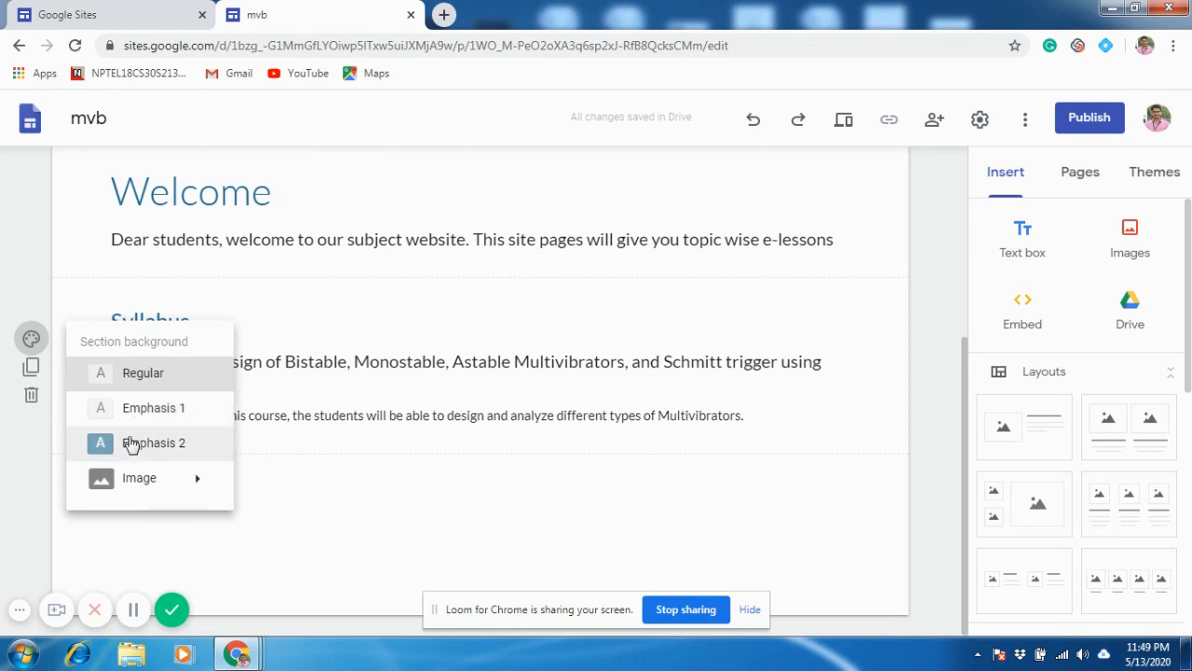
left_click(127, 411)
left_click(32, 339)
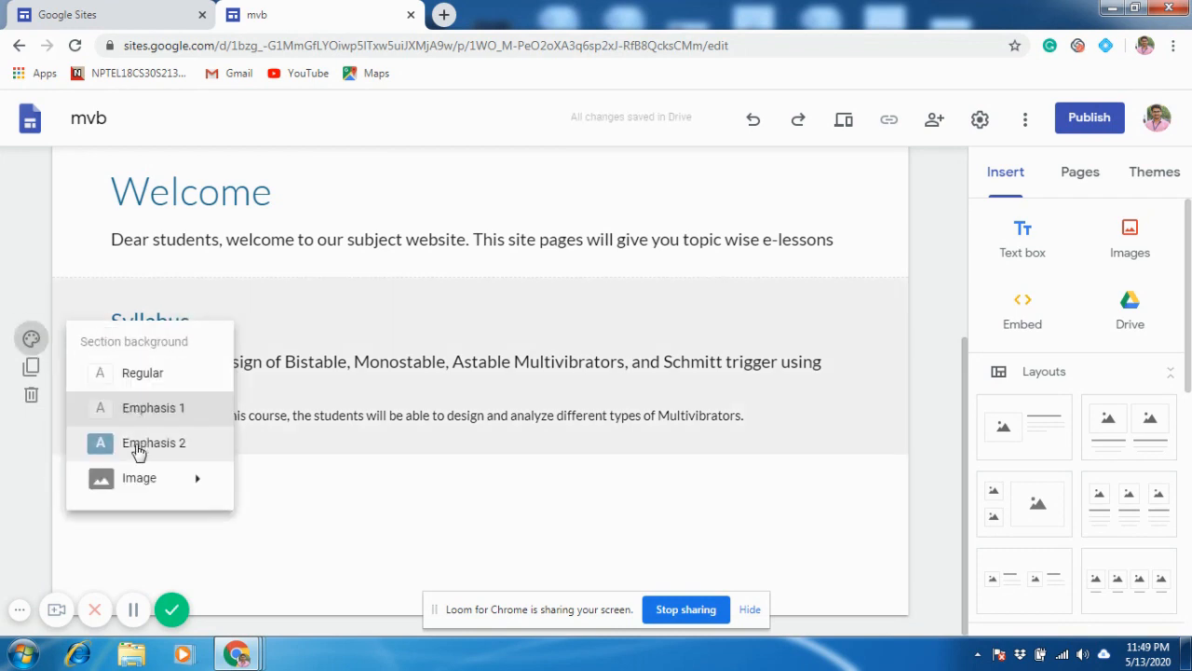
left_click(137, 447)
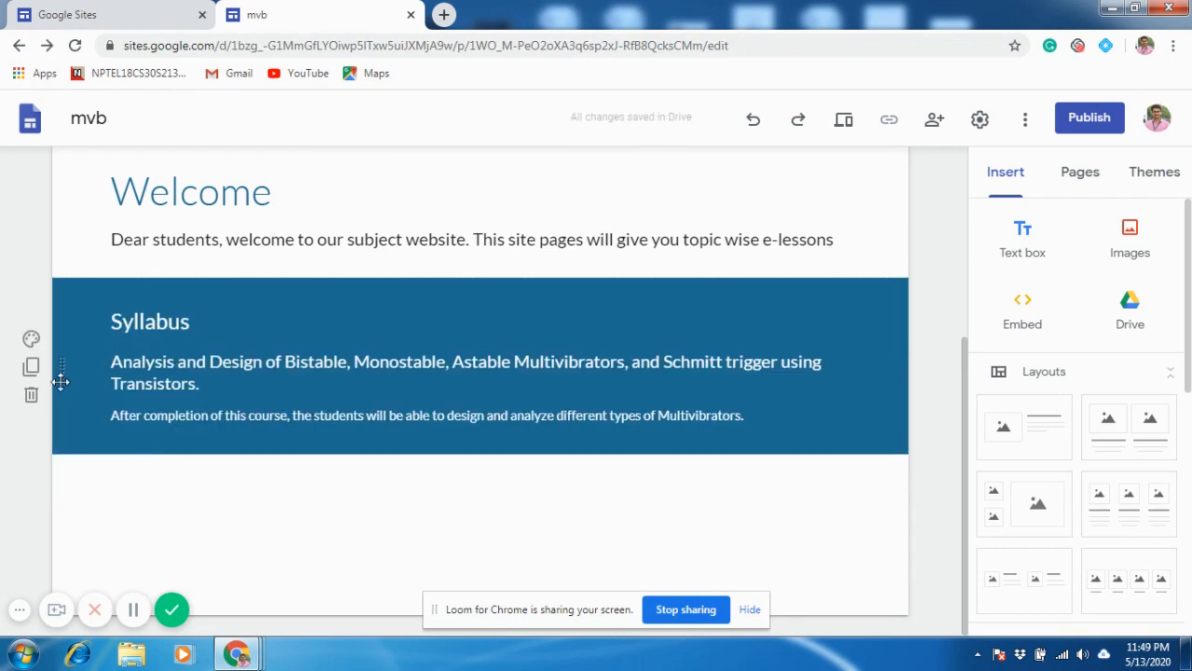
- Look through the Gallery, By URL and Search image sources for the Syllabus section's background, cancel, and keep Emphasis 2
left_click(31, 341)
mouse_move(165, 478)
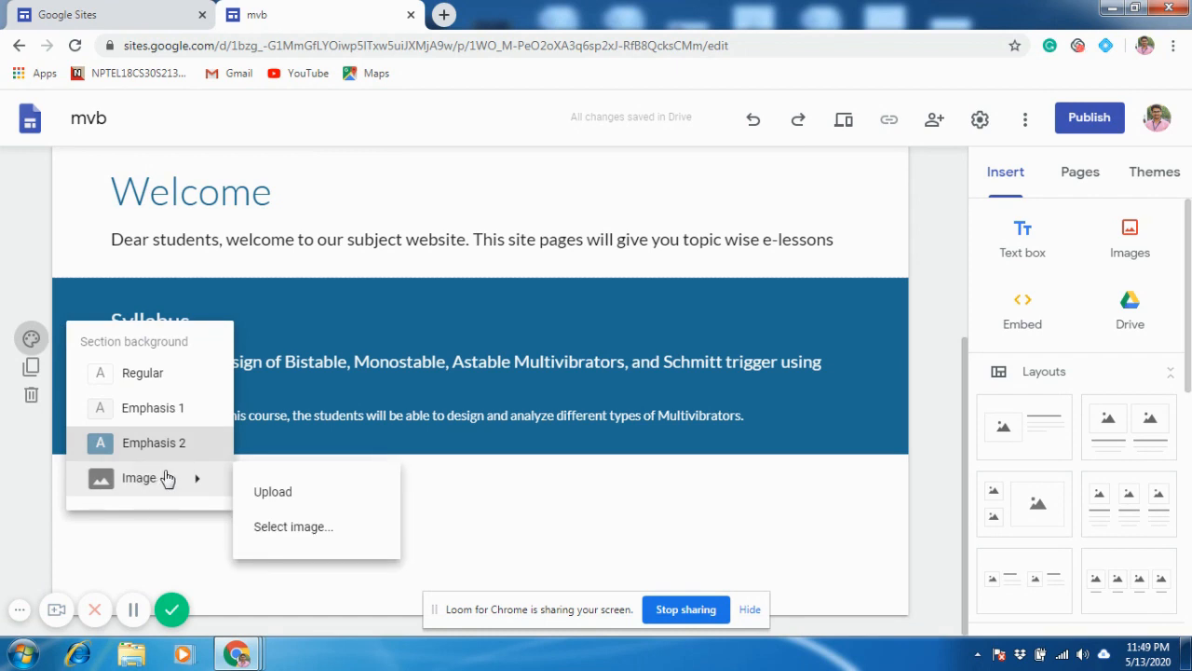
left_click(272, 528)
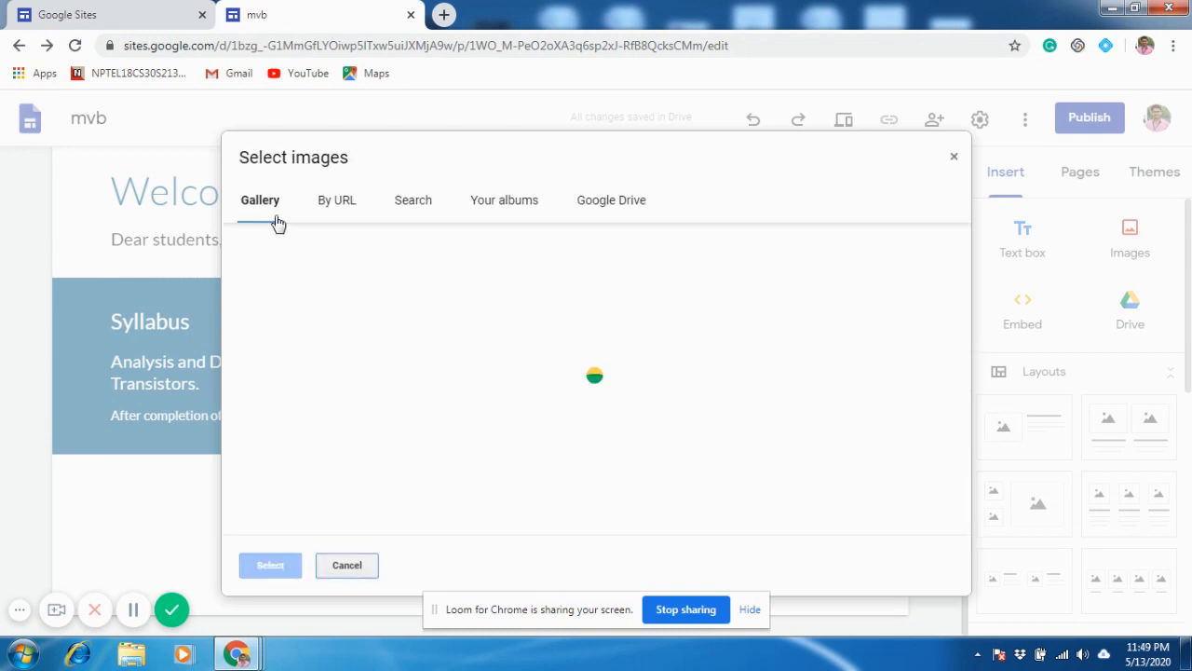
left_click(337, 209)
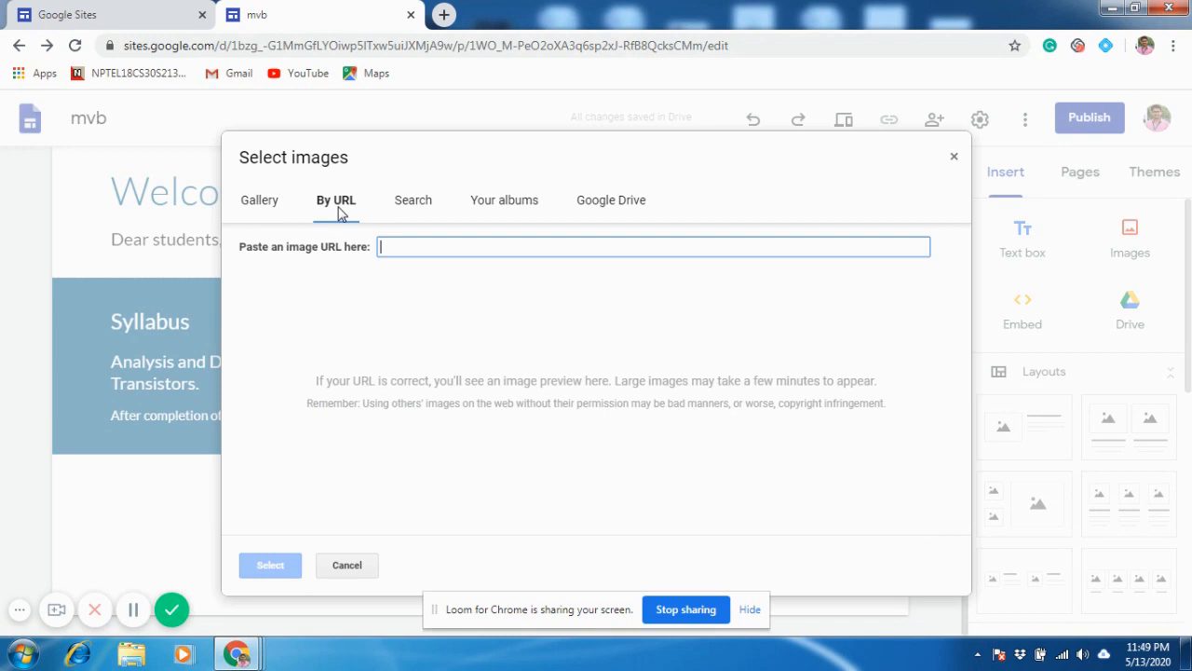
left_click(406, 213)
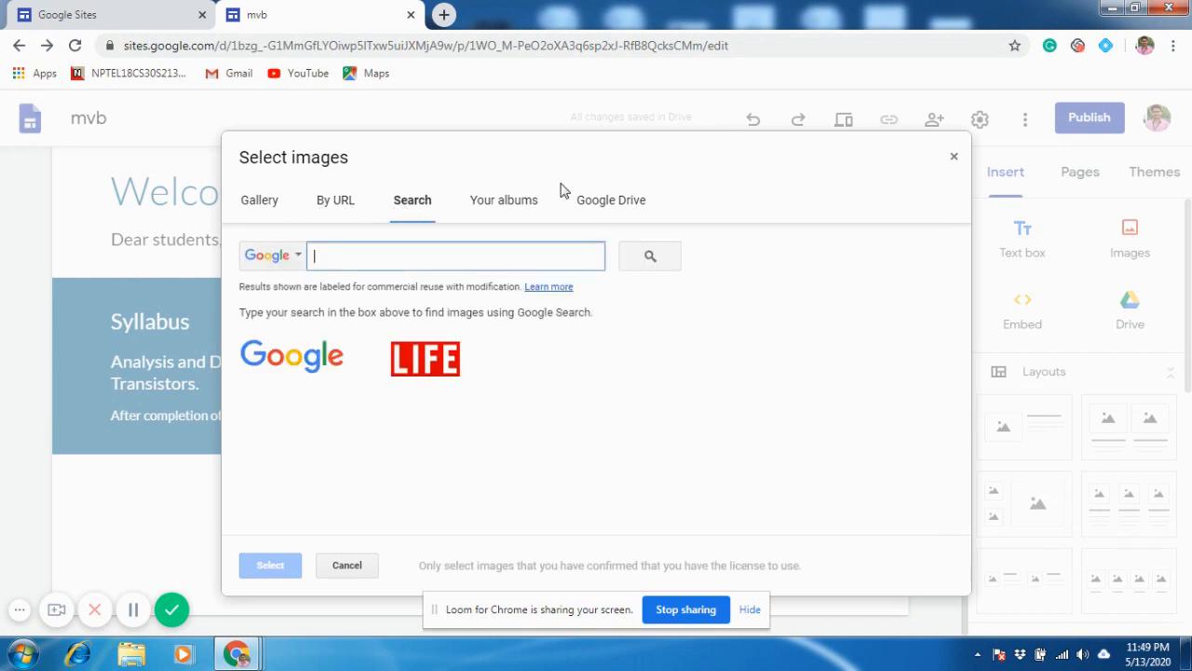
left_click(288, 207)
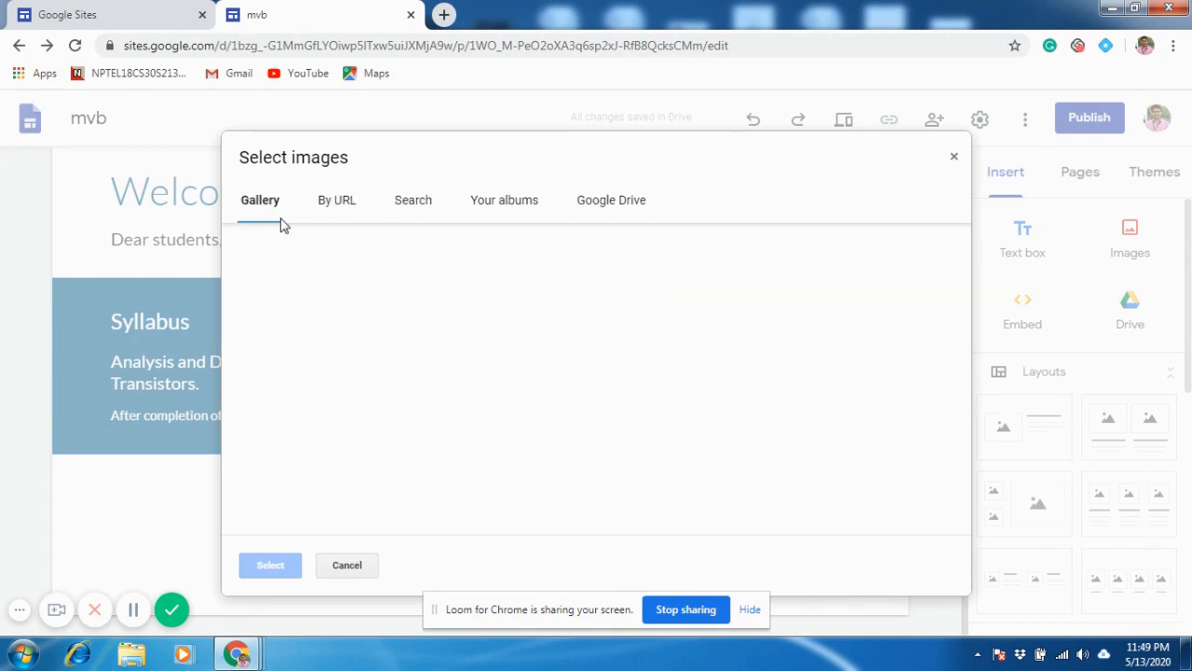
left_click(341, 563)
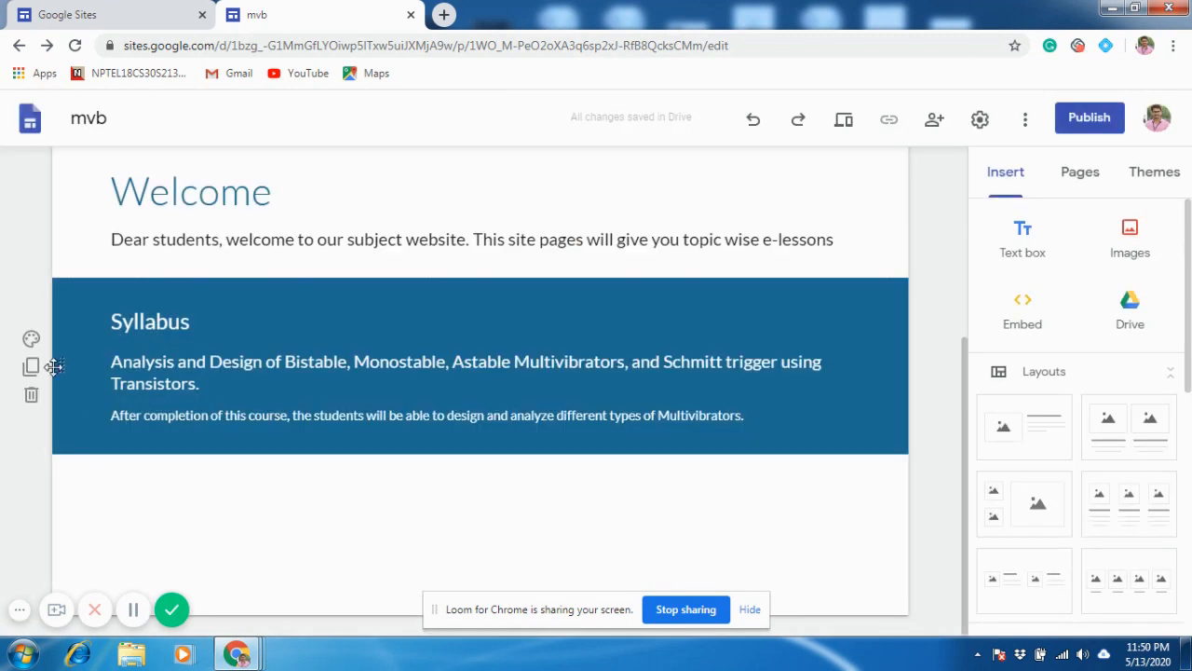
left_click(32, 343)
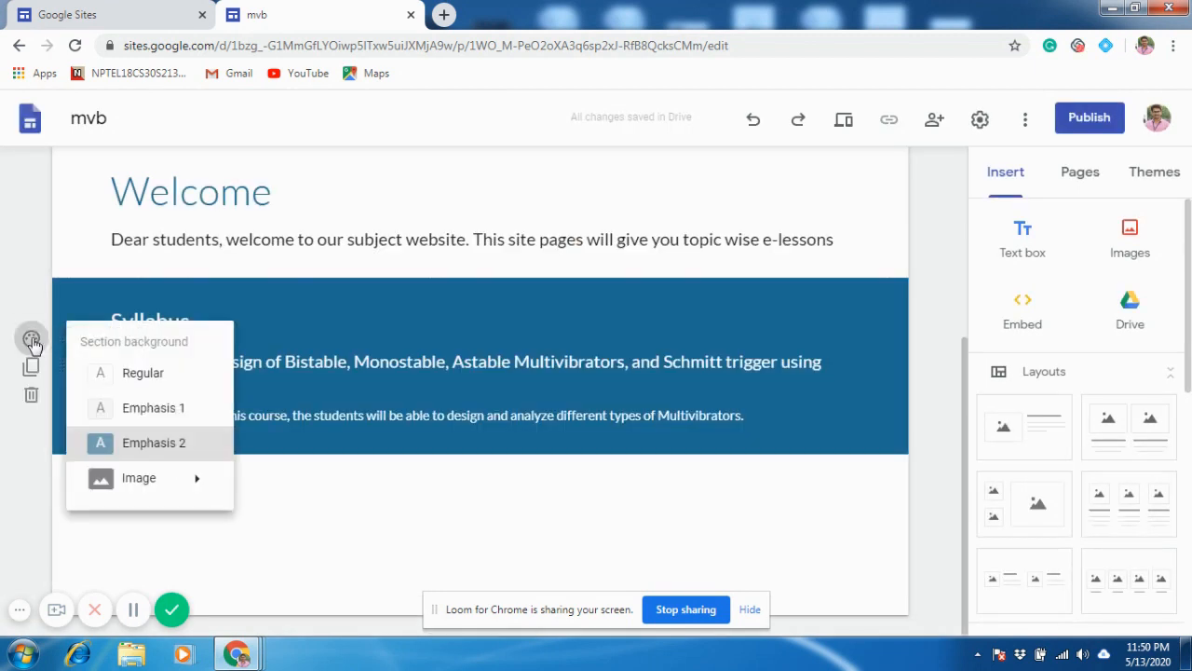
mouse_move(151, 483)
left_click(155, 449)
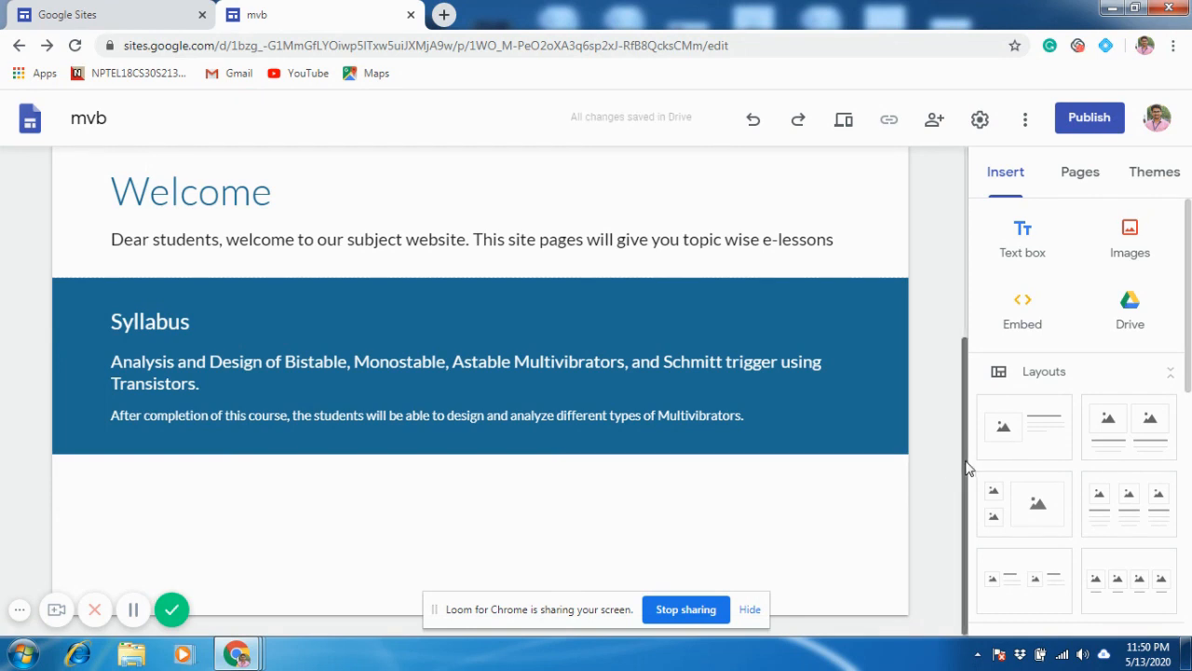
- Insert the single-image-with-text layout below the Syllabus section and upload IMG_20191209_141254 from My Photos on drive E: into its image placeholder
left_click(1019, 441)
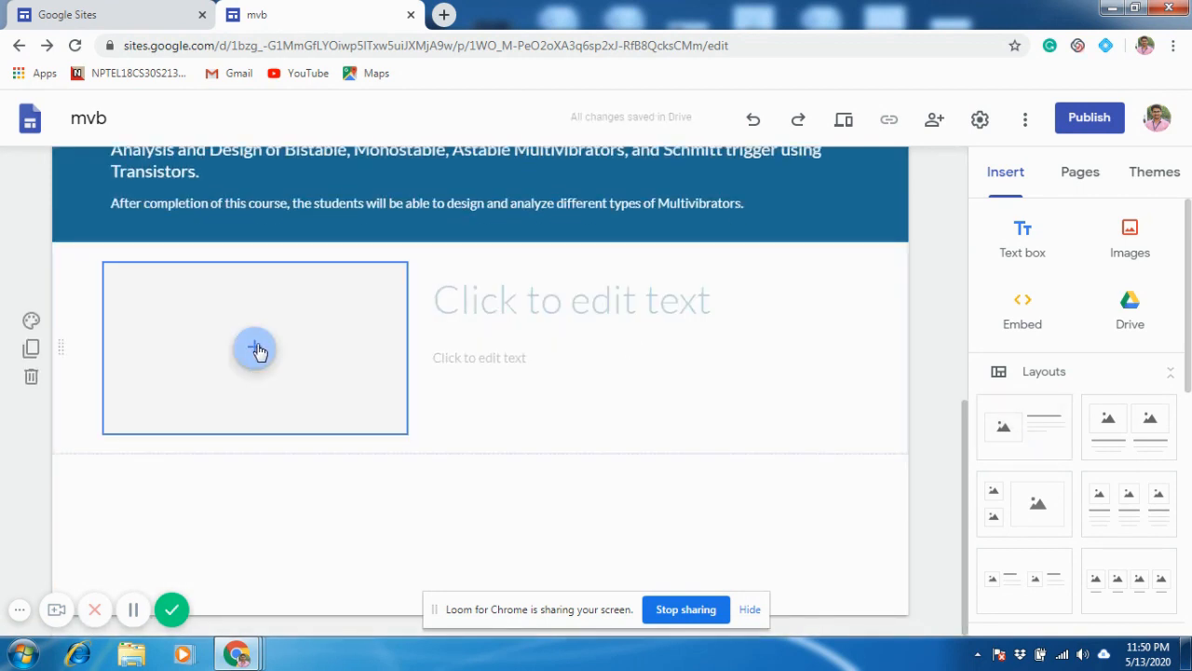
left_click(256, 349)
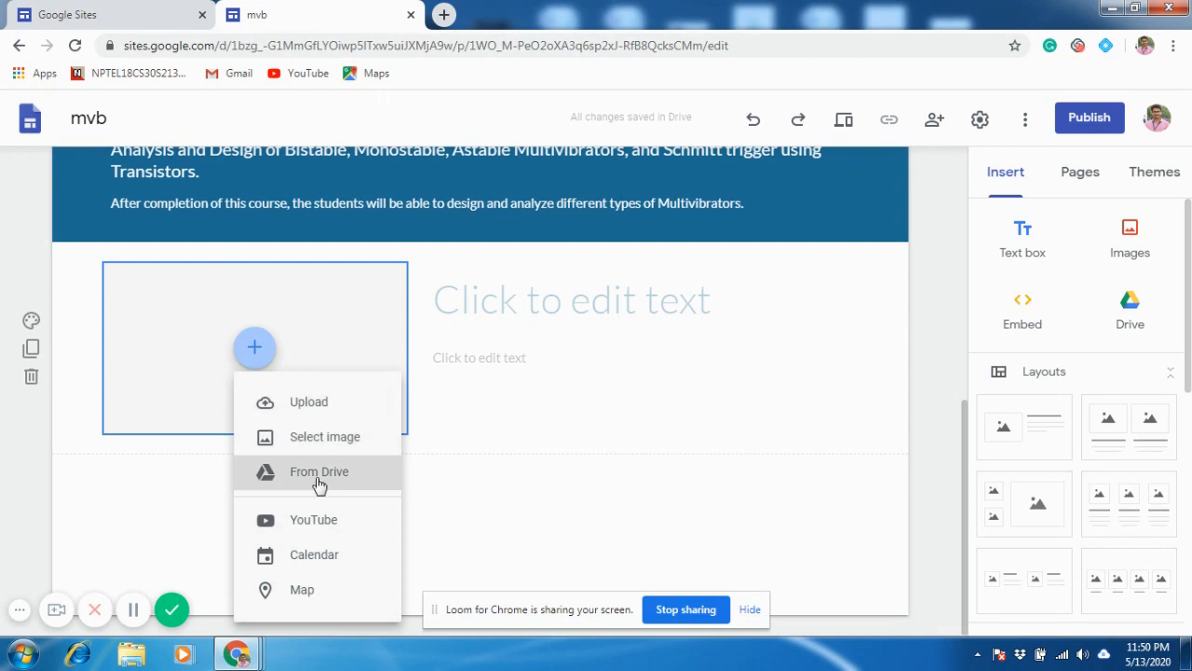
left_click(295, 406)
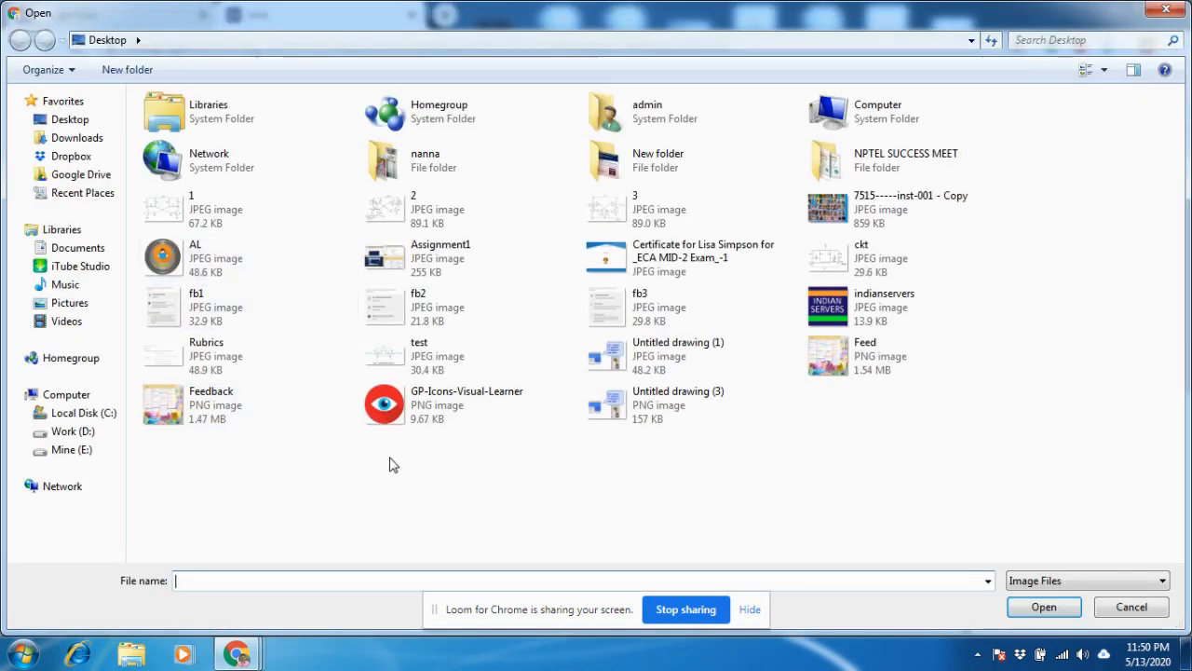
left_click(67, 431)
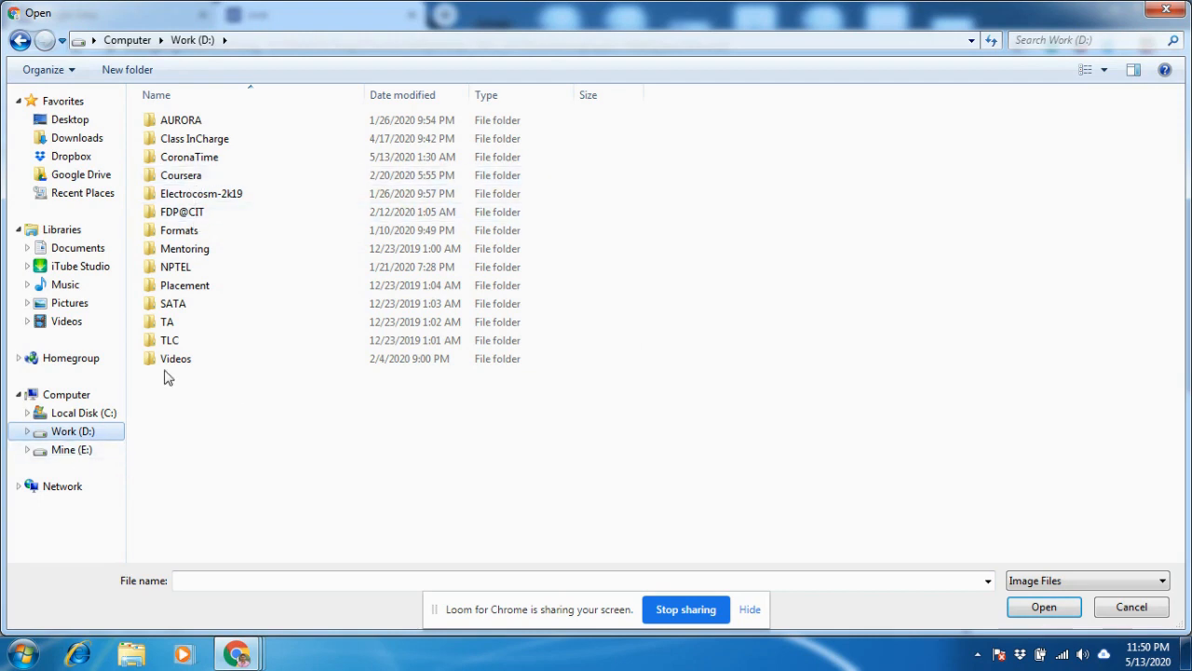
left_click(71, 450)
left_click(205, 289)
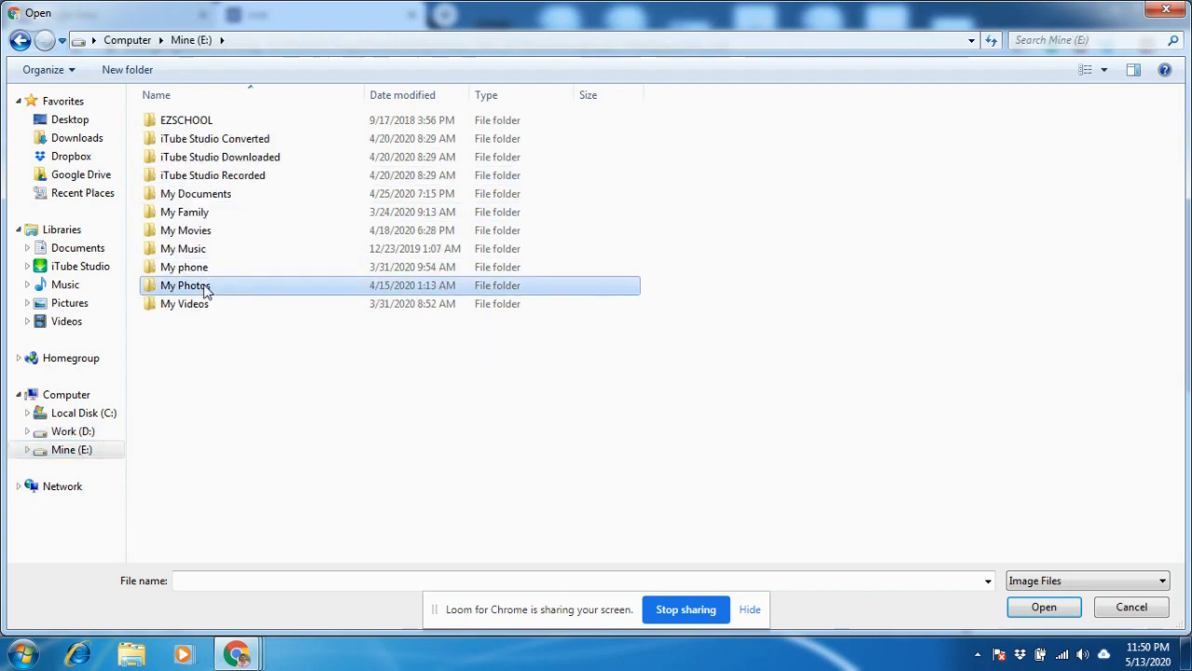
double_click(205, 290)
left_click(485, 297)
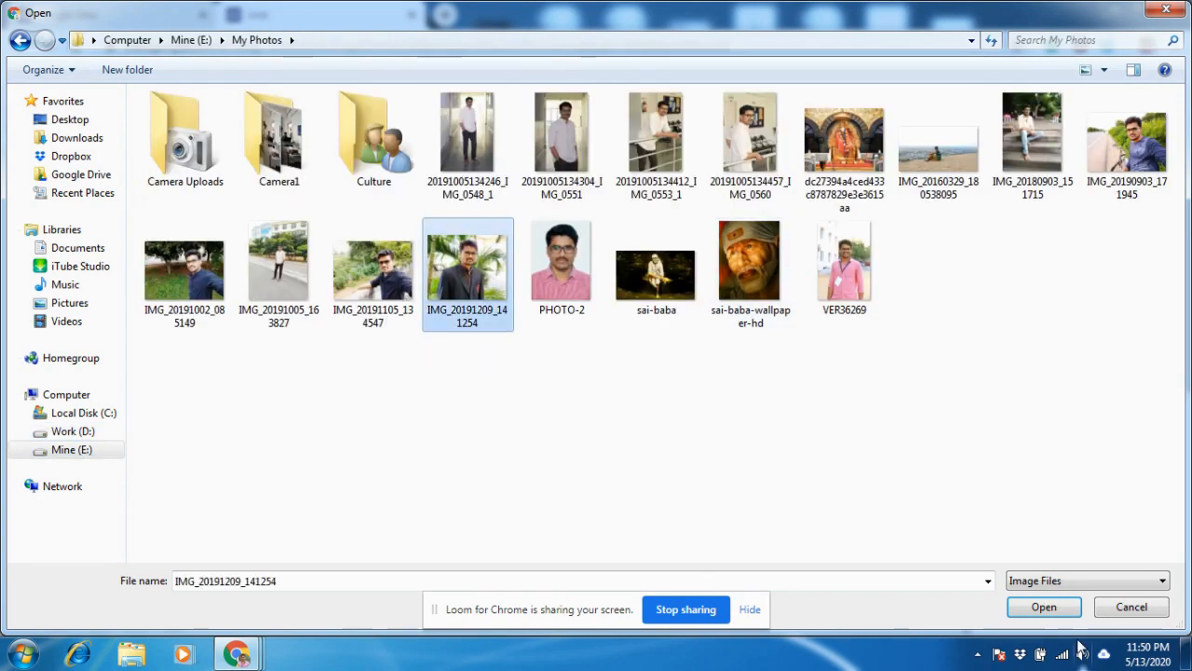
left_click(1044, 606)
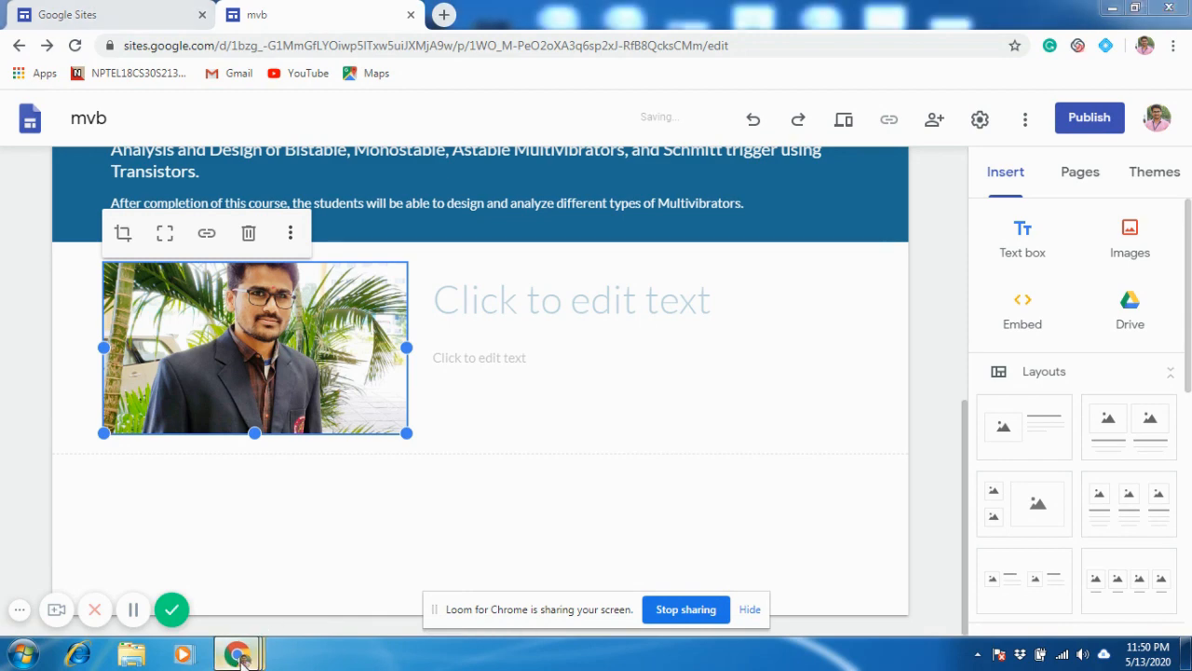
- Switch to the published vpcr site and copy the instructor's name, designation, college and contact details beside the portrait
mouse_move(236, 654)
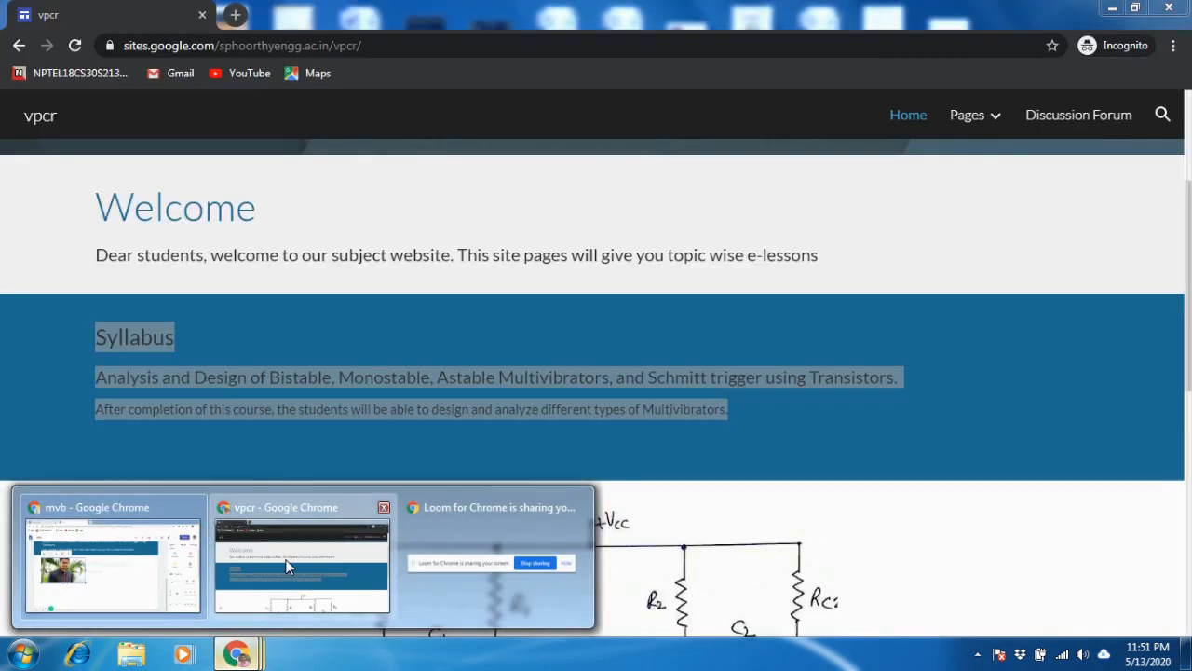
left_click(289, 564)
scroll(1187, 291, "down", 6)
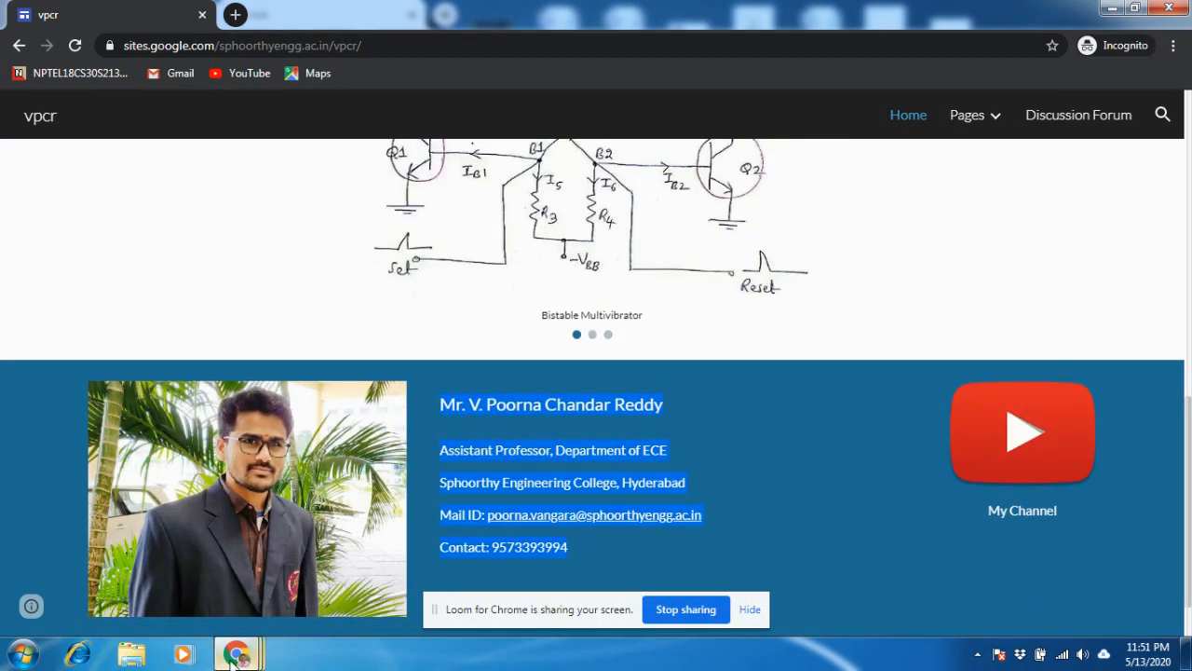
- Paste the copied instructor details into the title text beside the photo on the mvb site and remove the trailing blank lines
mouse_move(236, 655)
left_click(149, 587)
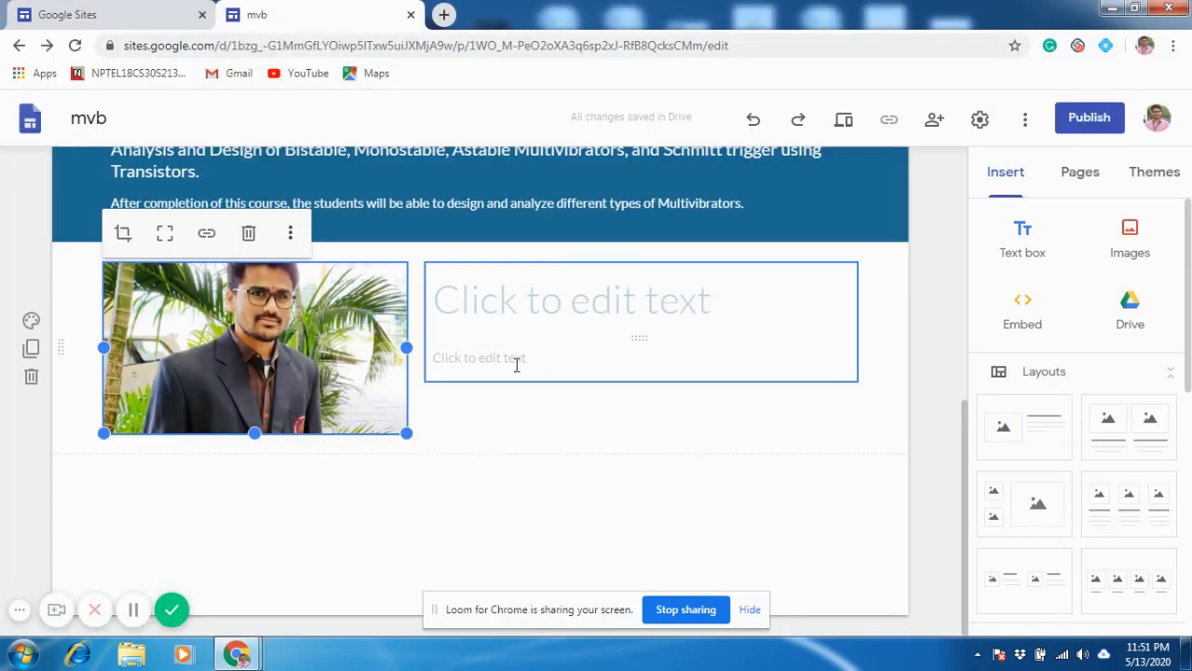
left_click(488, 312)
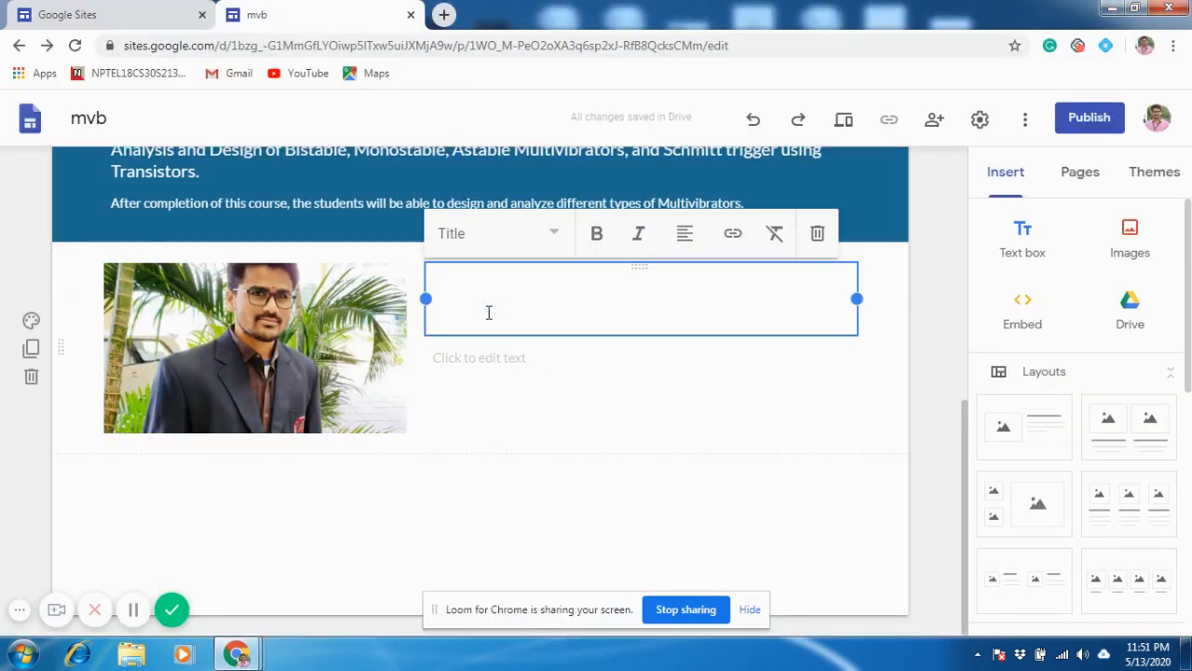
key("ctrl+v")
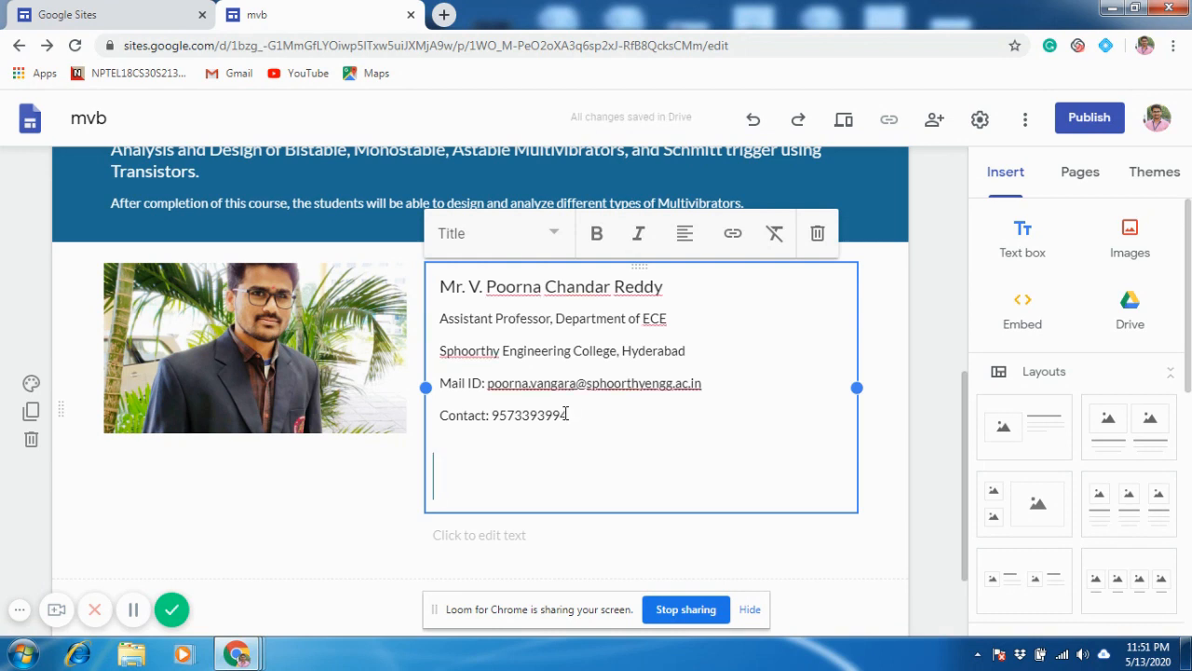
key("BackSpace")
key("BackSpace")
left_click(450, 472)
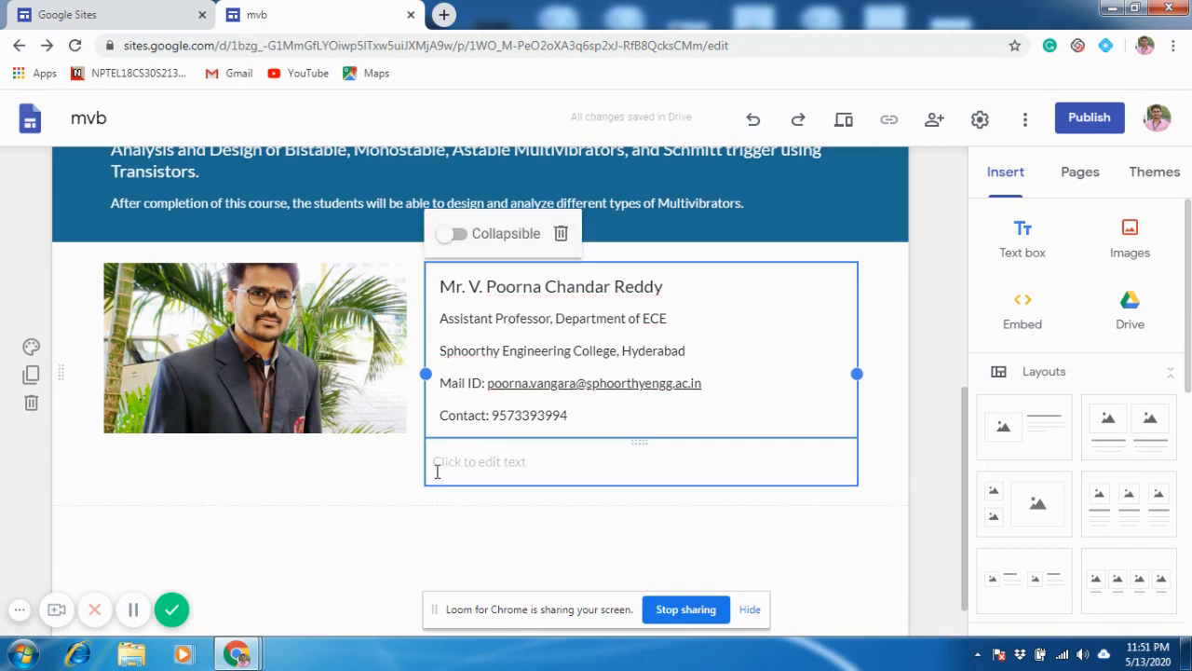
- Delete the empty text placeholder below the instructor details beside the photo
left_click(426, 477)
left_click(474, 474)
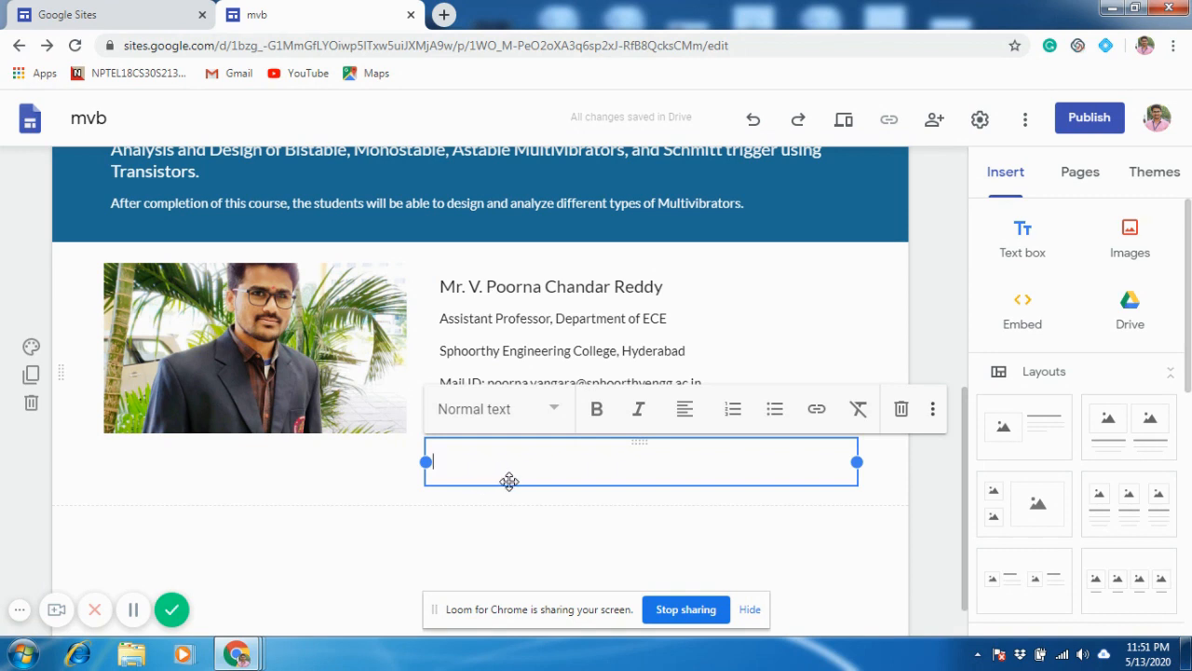
left_click(508, 482)
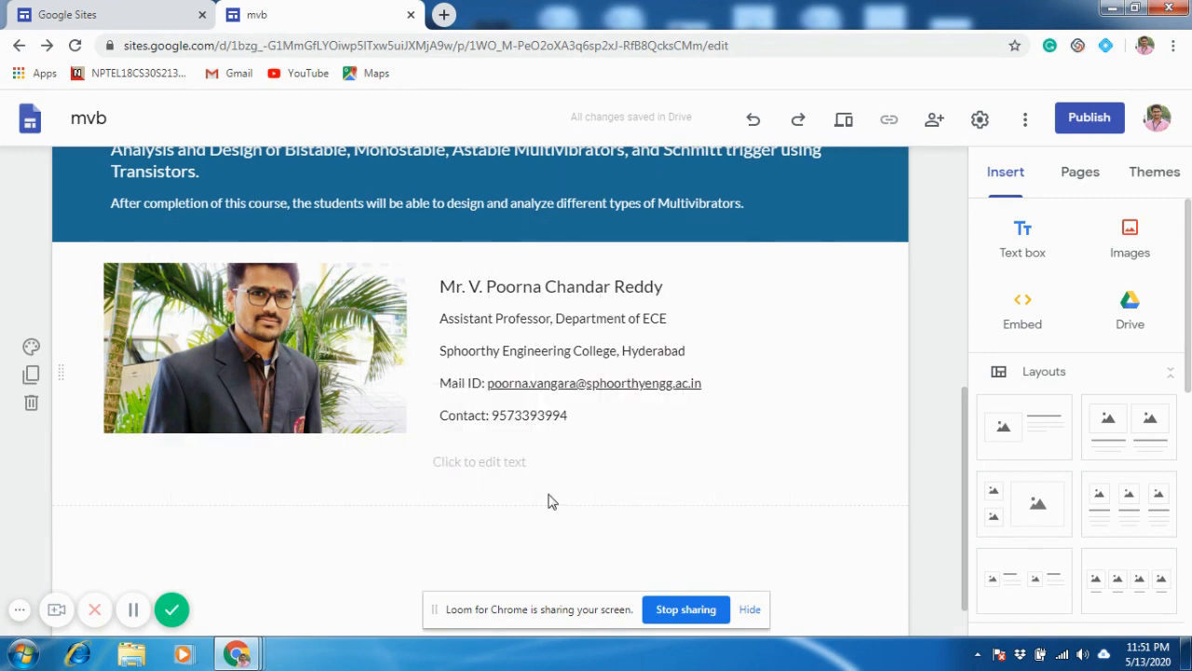
left_click(543, 481)
left_click(641, 453)
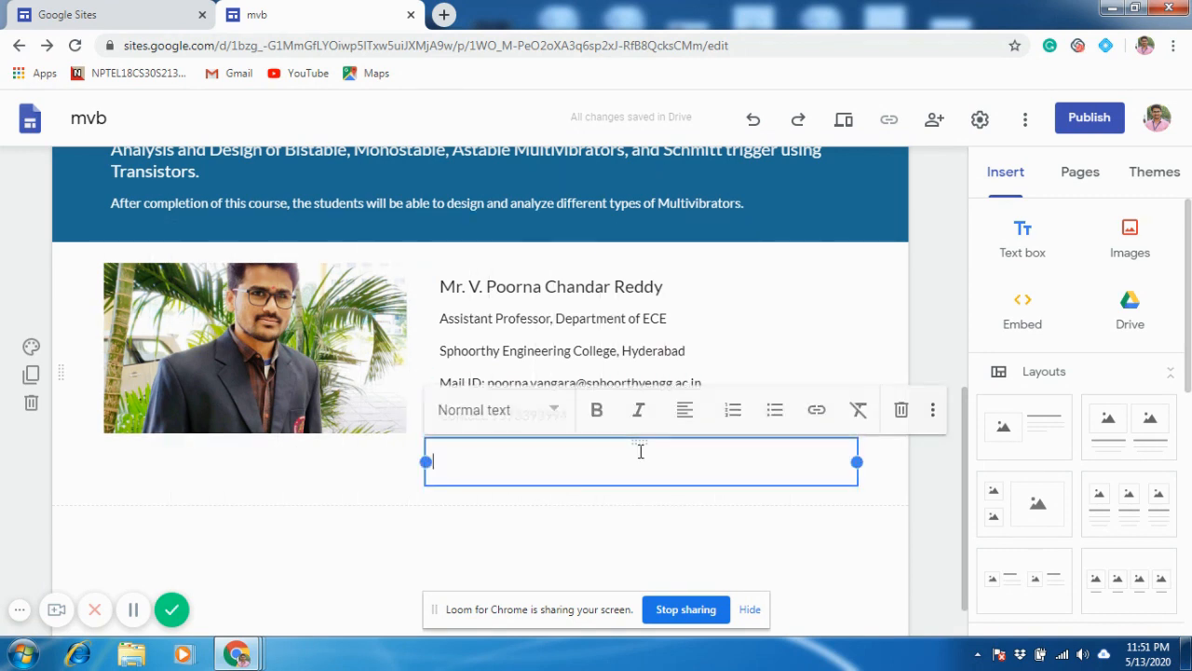
left_click(899, 408)
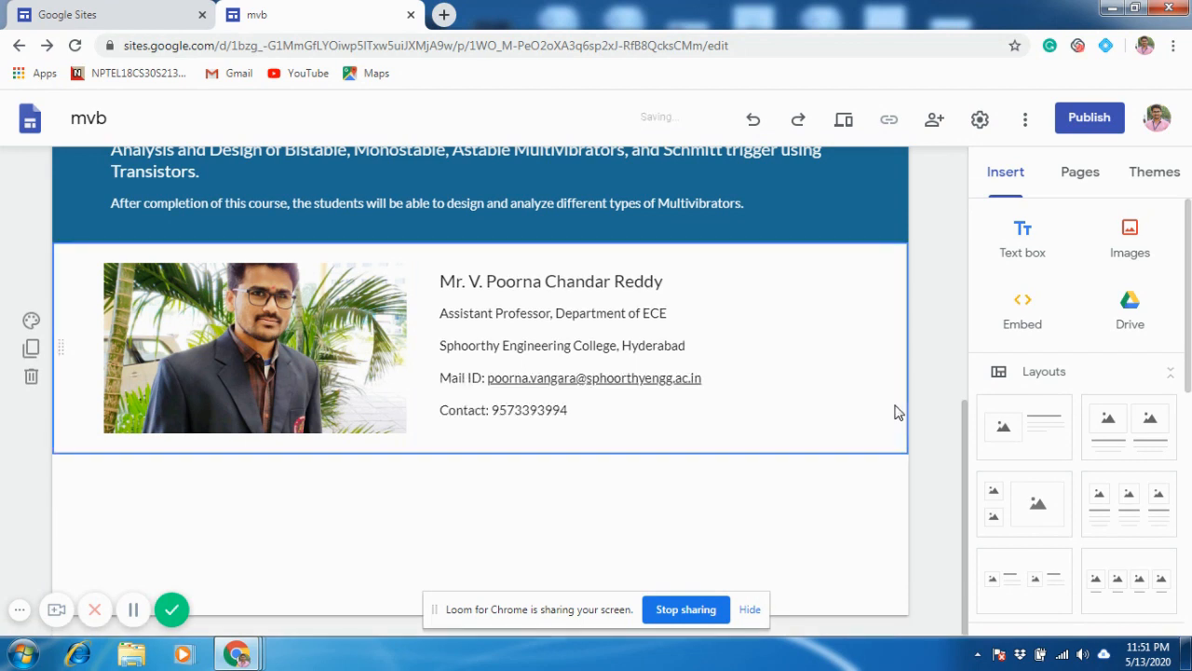
left_click(630, 378)
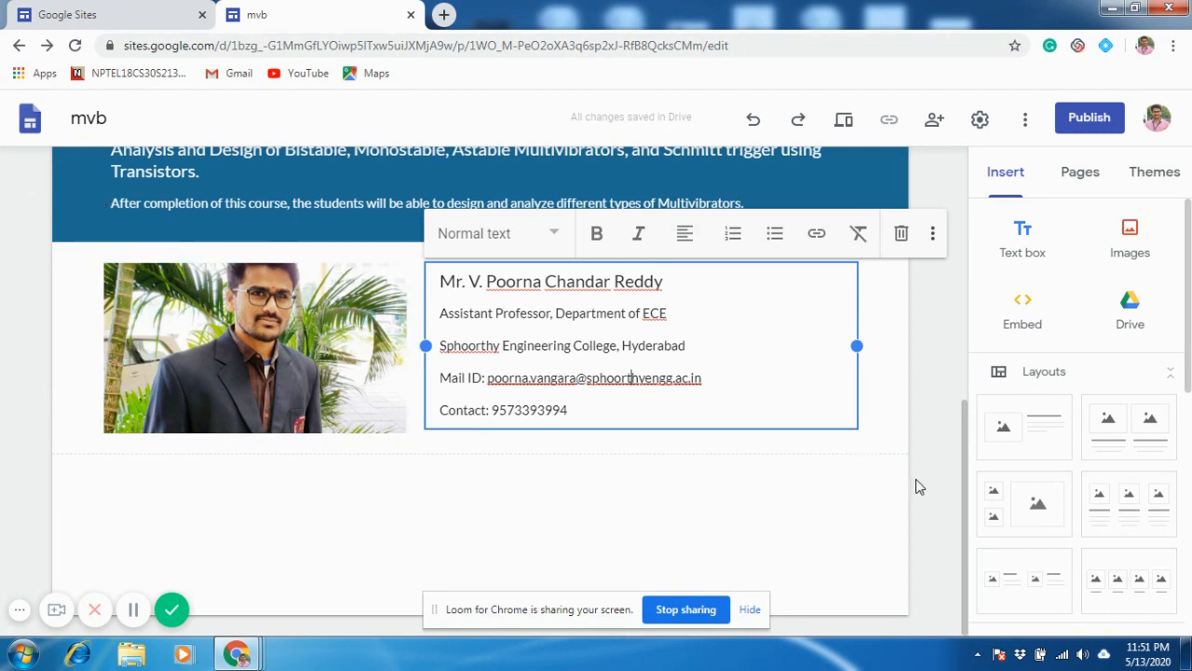
left_click(952, 504)
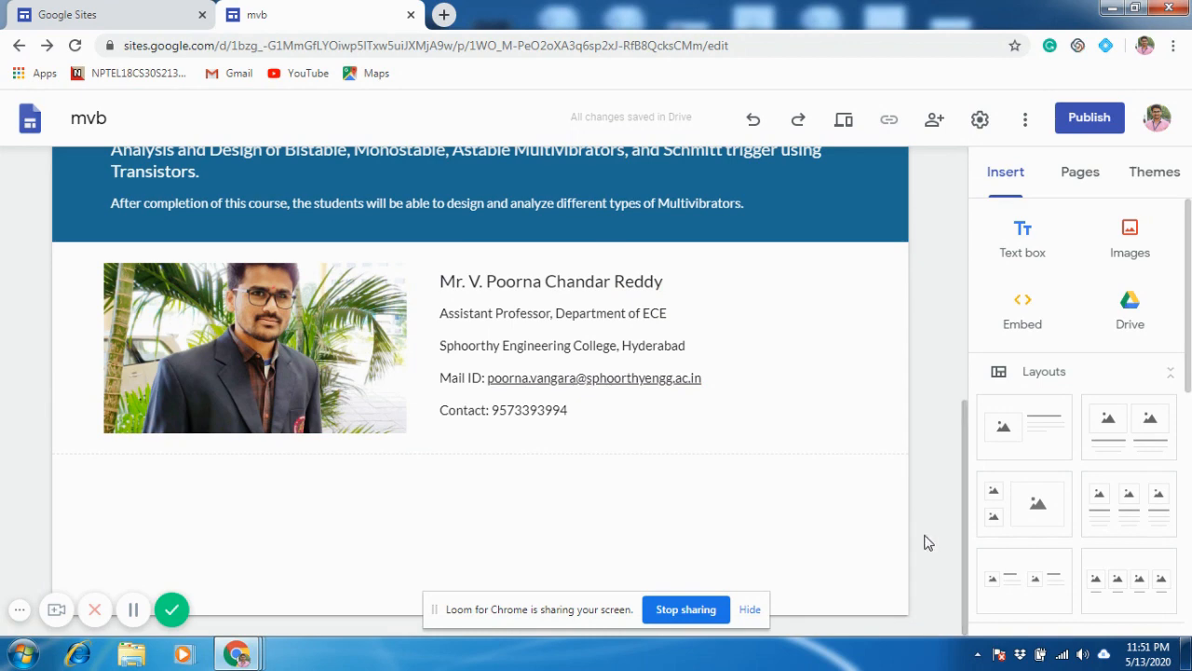
- Check the circuit image carousel and instructor section on the published vpcr site, and return to the mvb editor
scroll(963, 479, "up", 1)
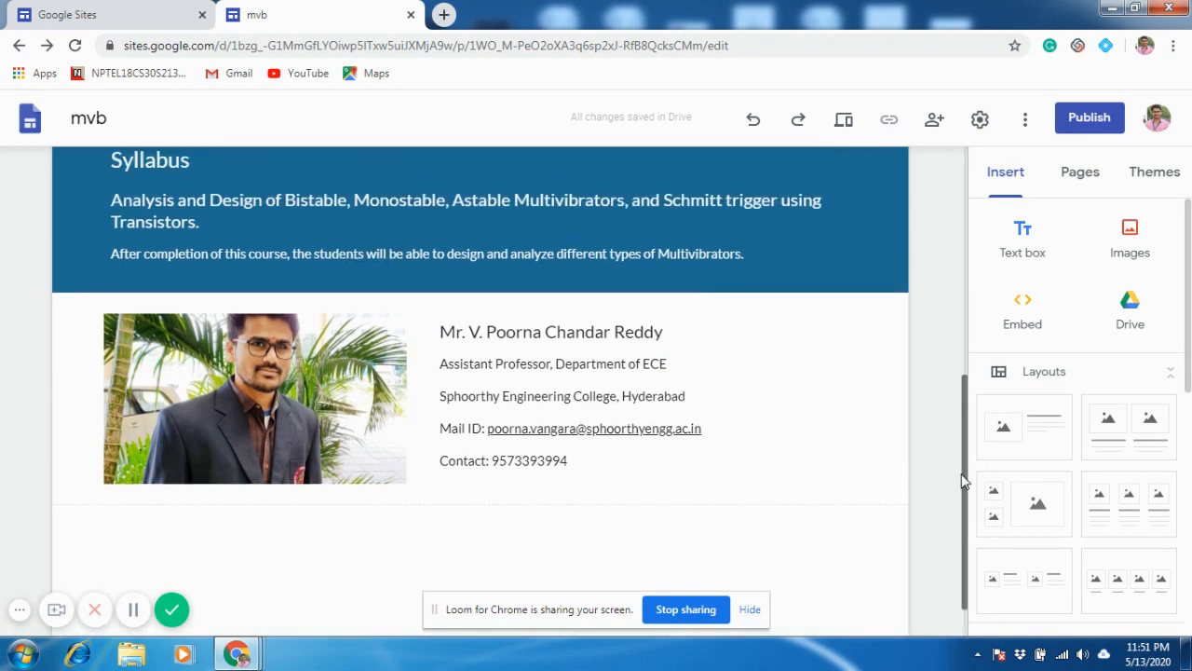
left_click(106, 559)
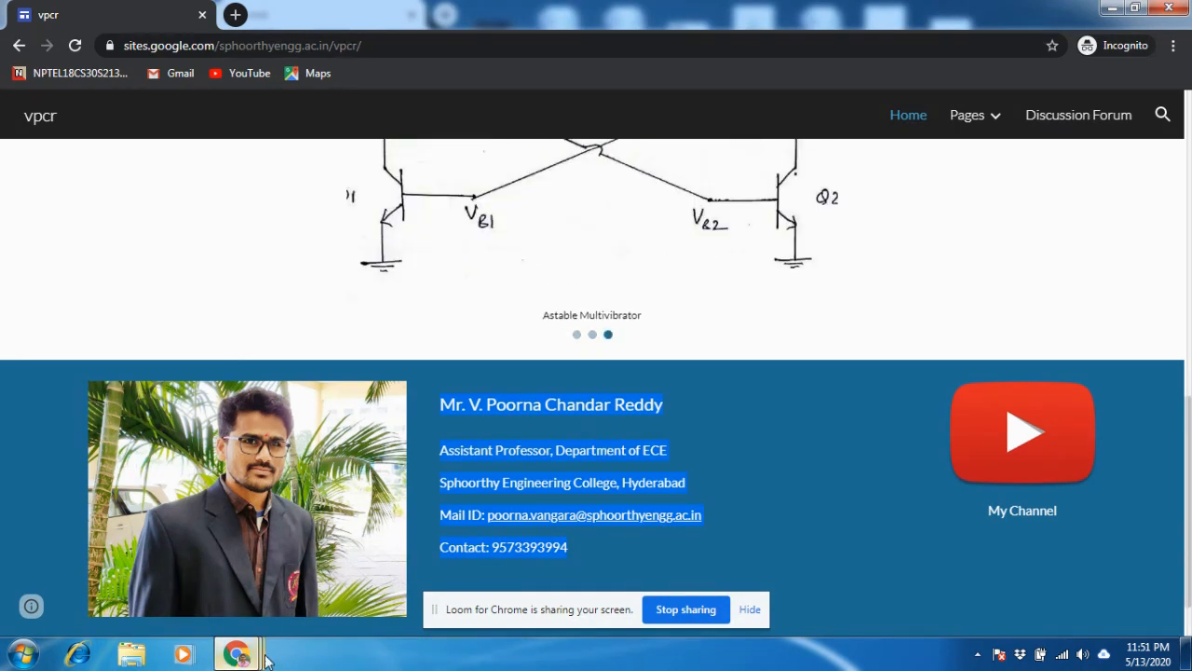
mouse_move(236, 654)
left_click(168, 570)
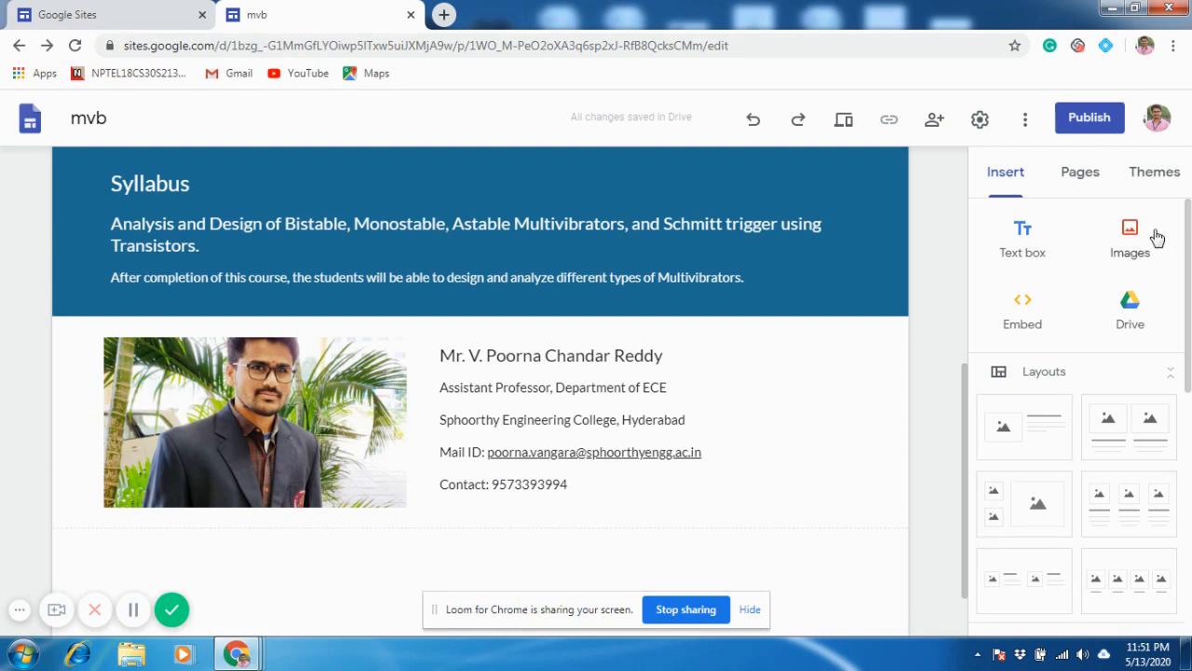
- Start an image carousel on the mvb page and upload images 1, 2 and 3 from the Desktop into it
left_click_drag(1188, 307, 1189, 566)
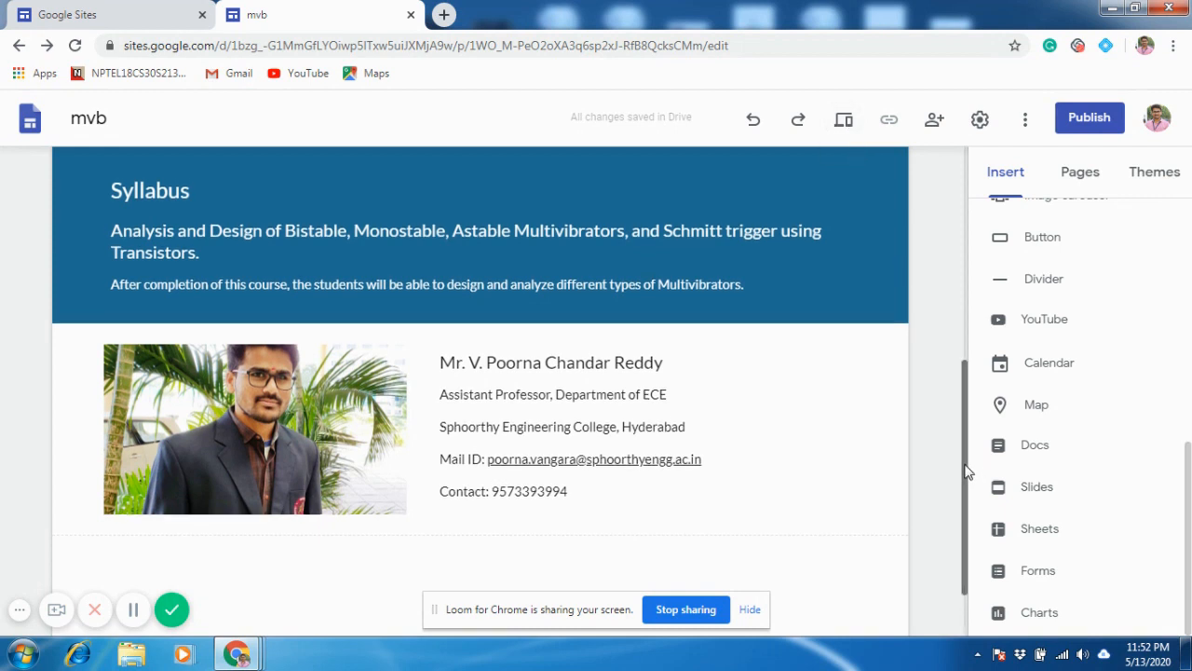
scroll(967, 478, "up", 1)
mouse_move(965, 473)
left_mouse_down()
mouse_move(966, 501)
mouse_move(966, 445)
mouse_move(968, 464)
left_mouse_up()
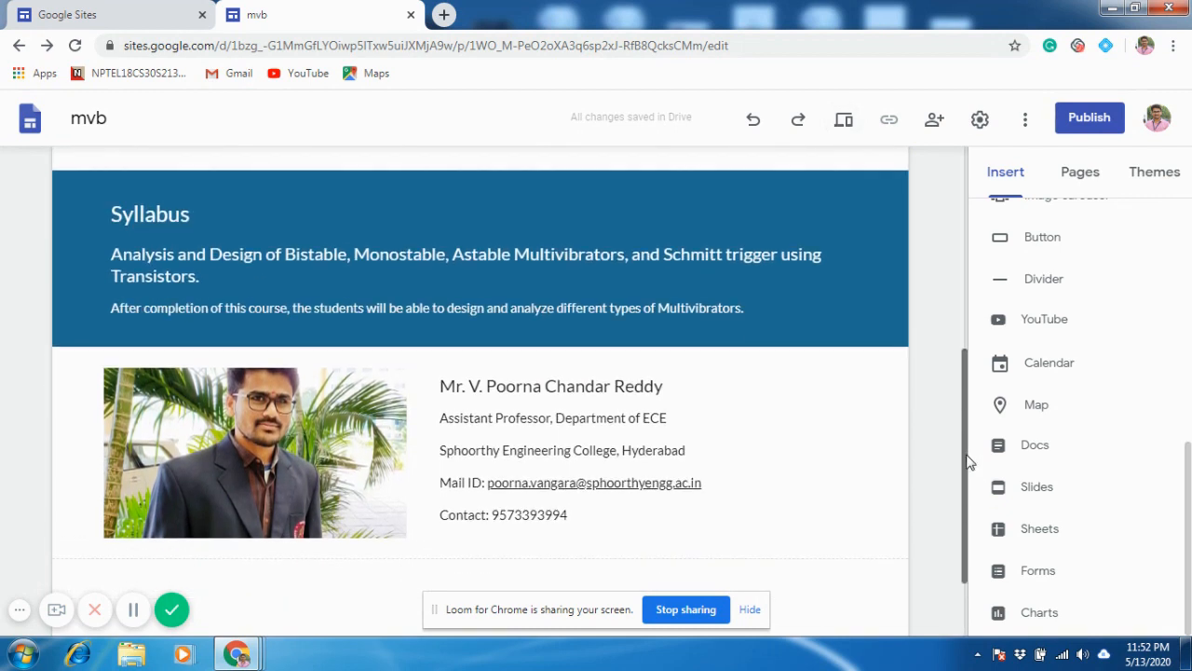
scroll(1119, 420, "up", 3)
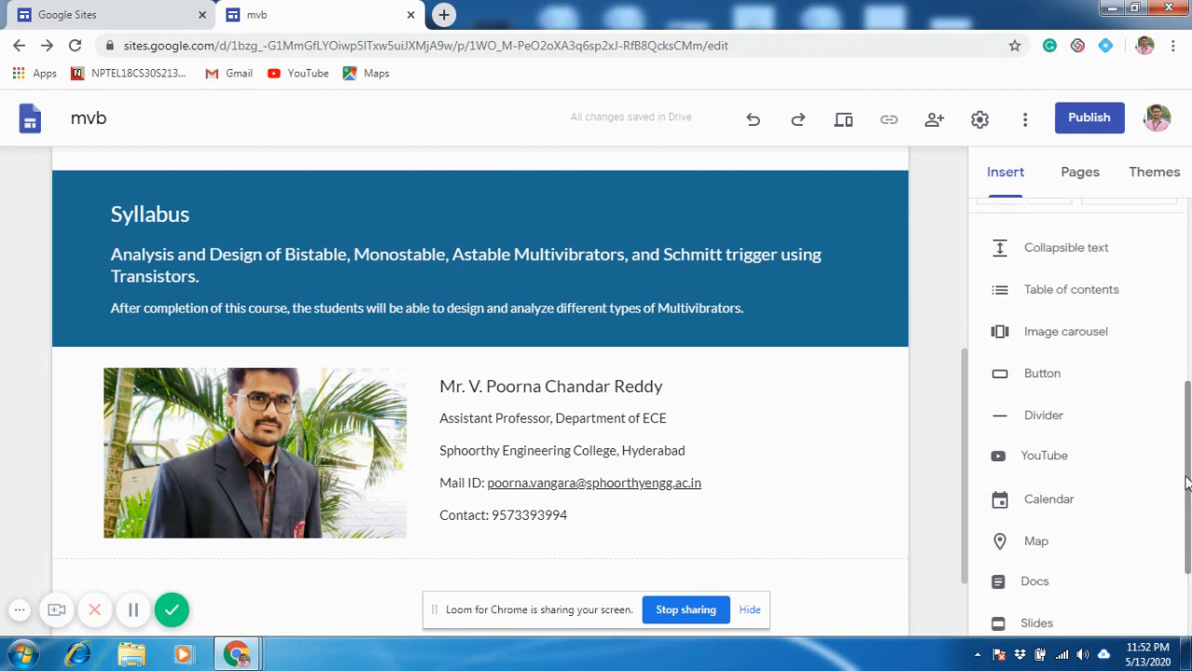
left_click_drag(966, 391, 966, 368)
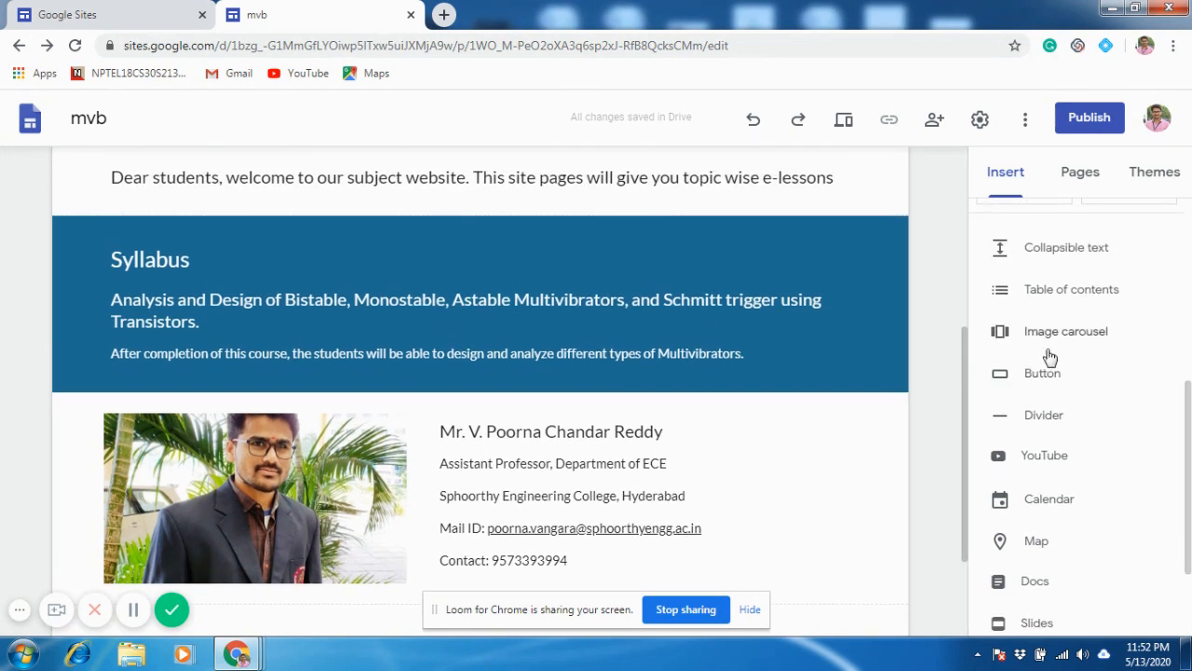
left_click(1034, 335)
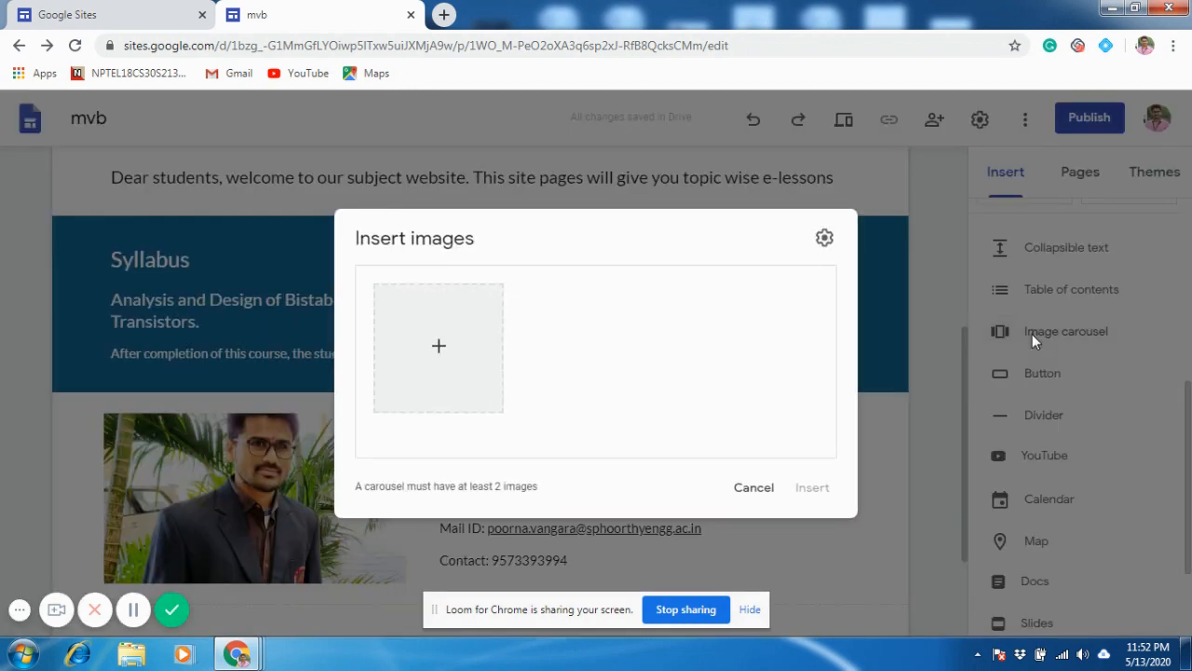
left_click(439, 349)
left_click(470, 377)
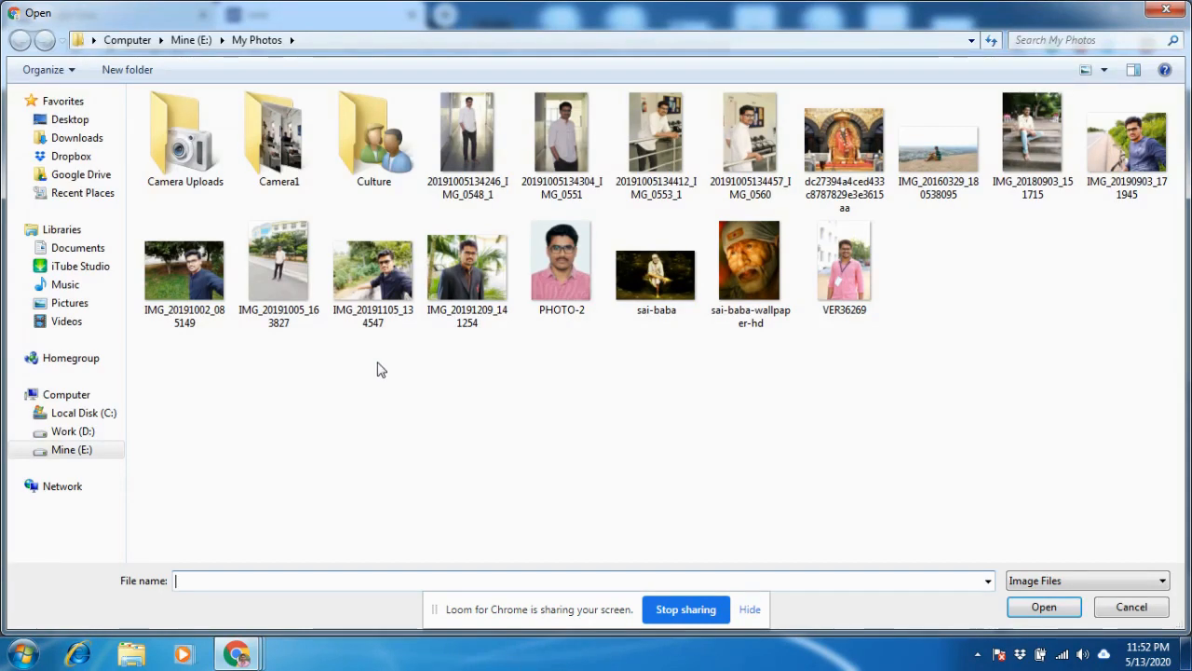
left_click(84, 121)
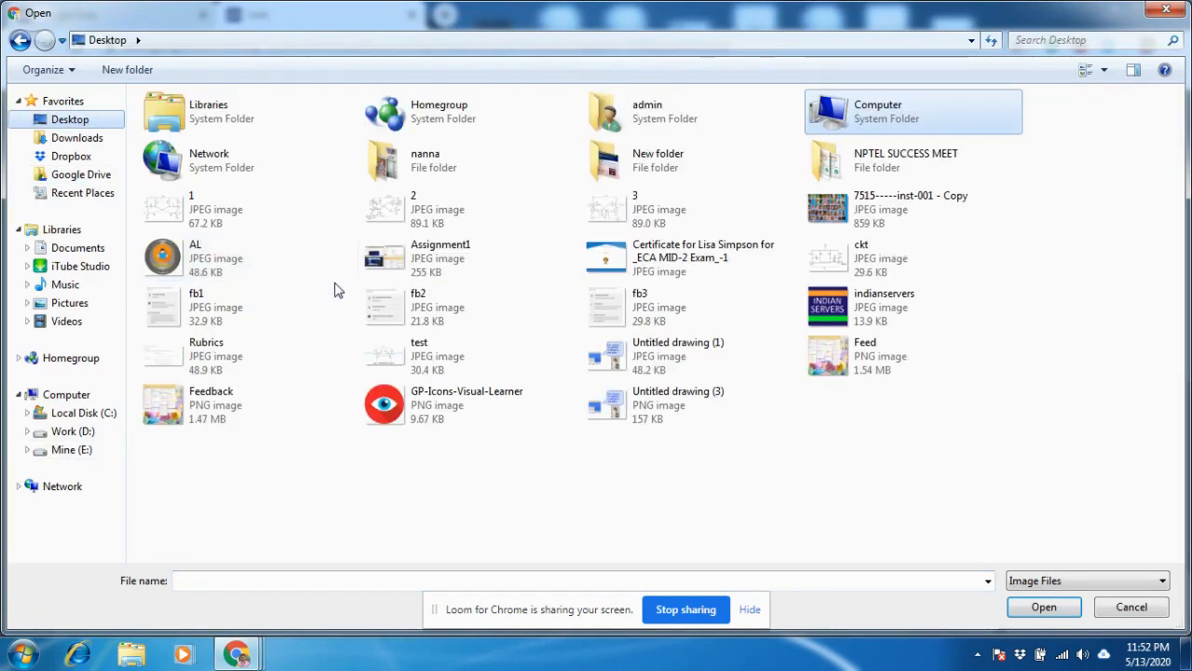
left_click(234, 210)
key("shift+Right")
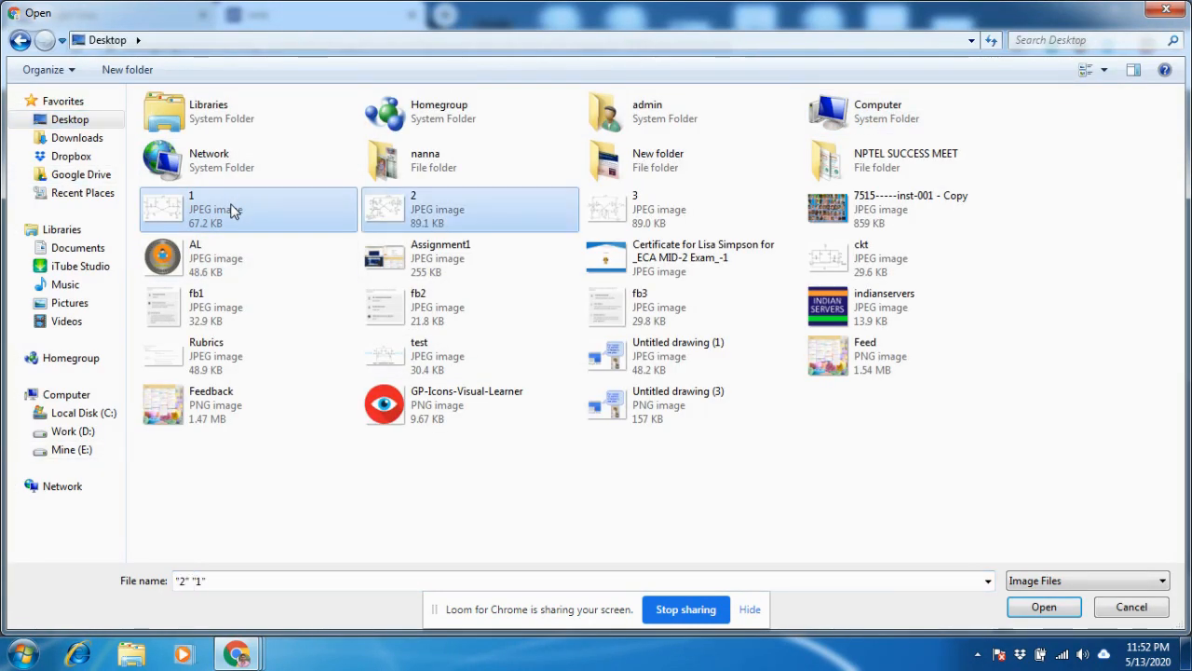
key("shift+Right")
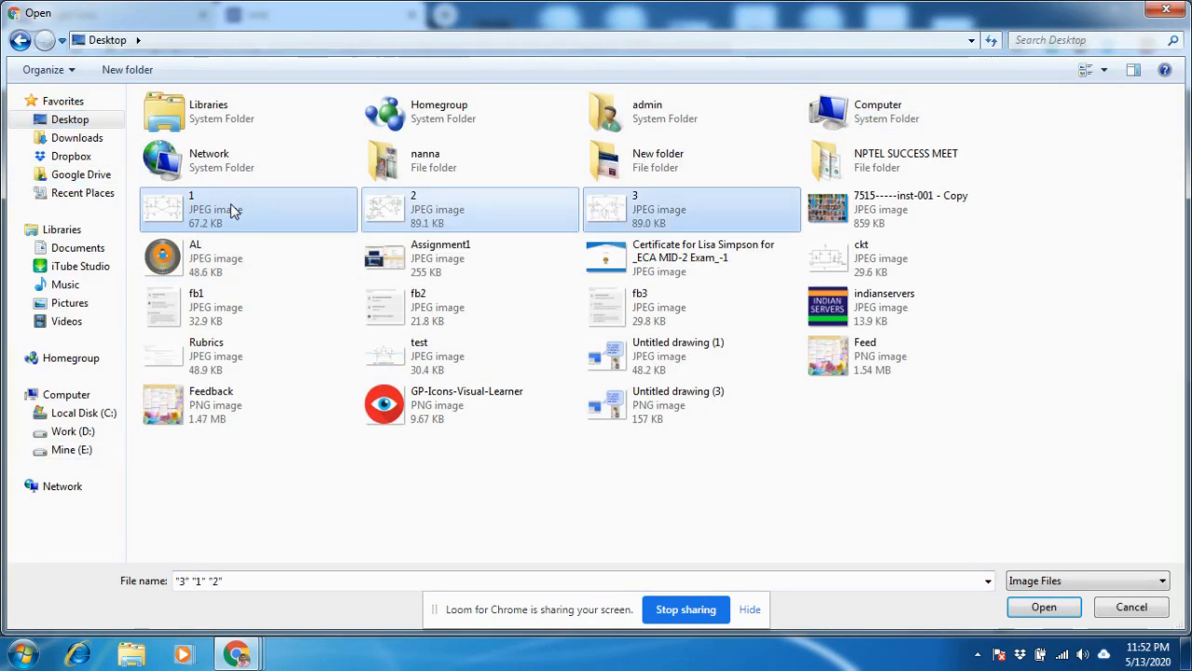
left_click(1030, 613)
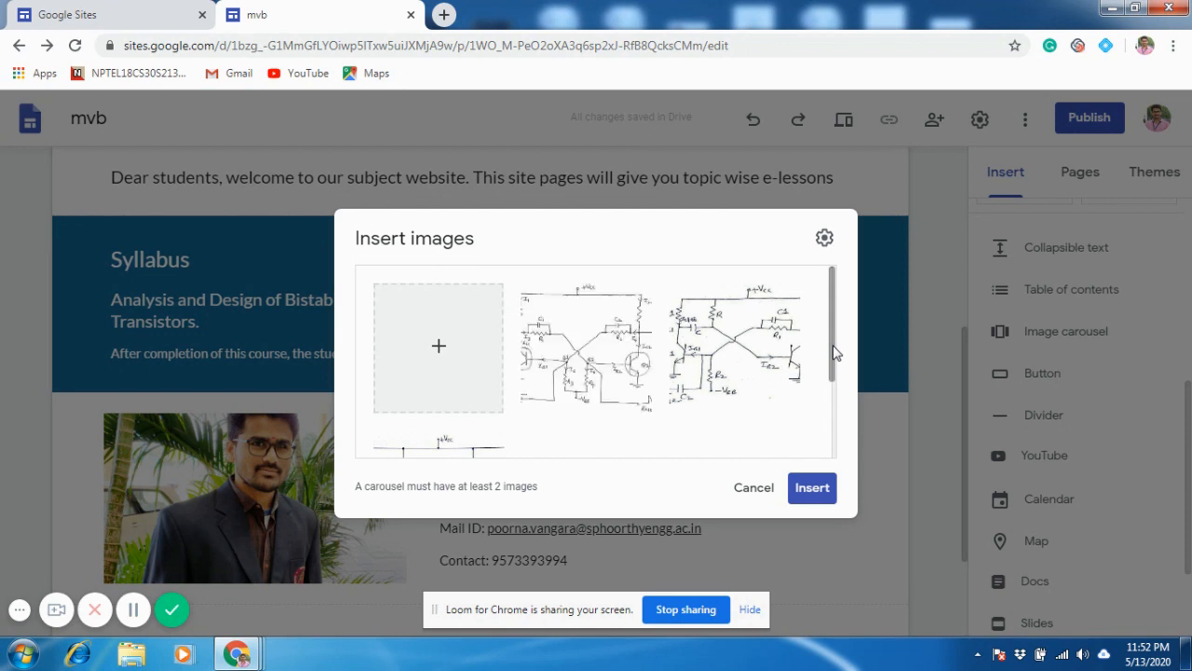
- Turn on Auto start in the carousel settings and insert the carousel into the page
left_click_drag(833, 346, 832, 418)
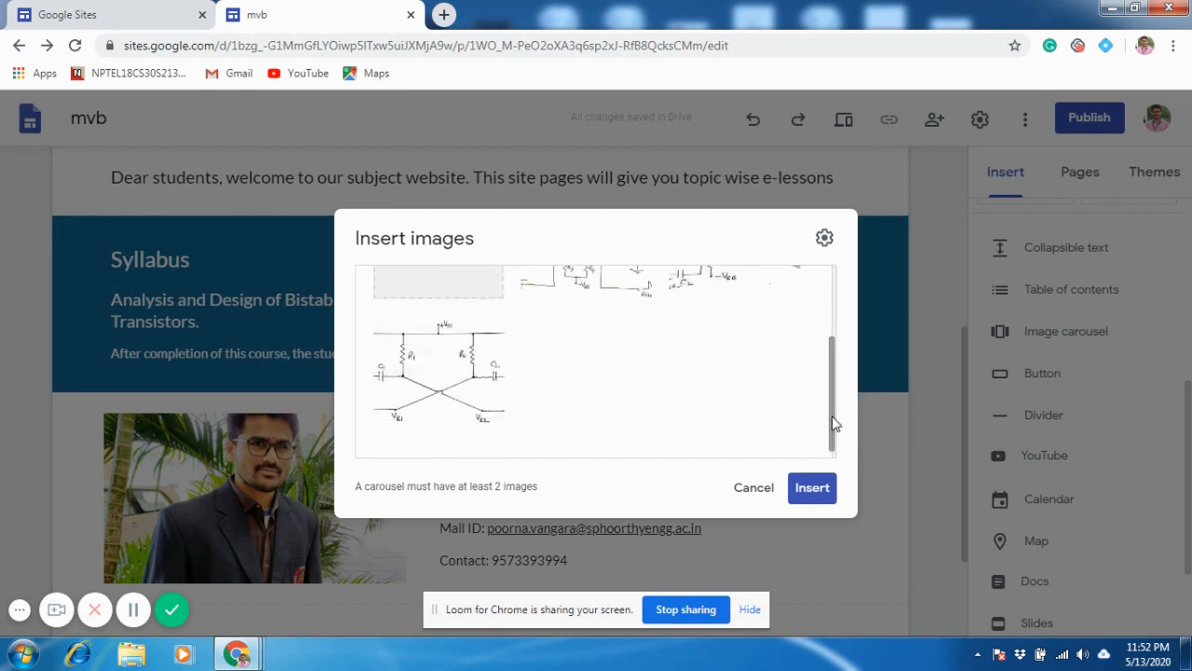
left_click(825, 240)
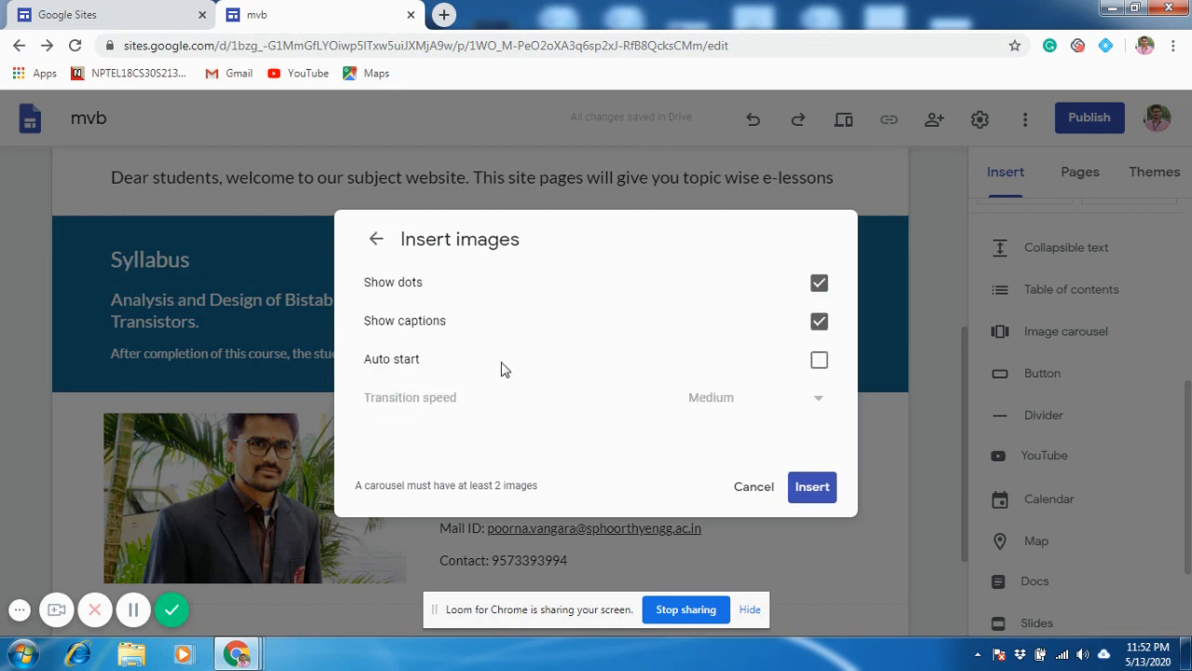
left_click(819, 365)
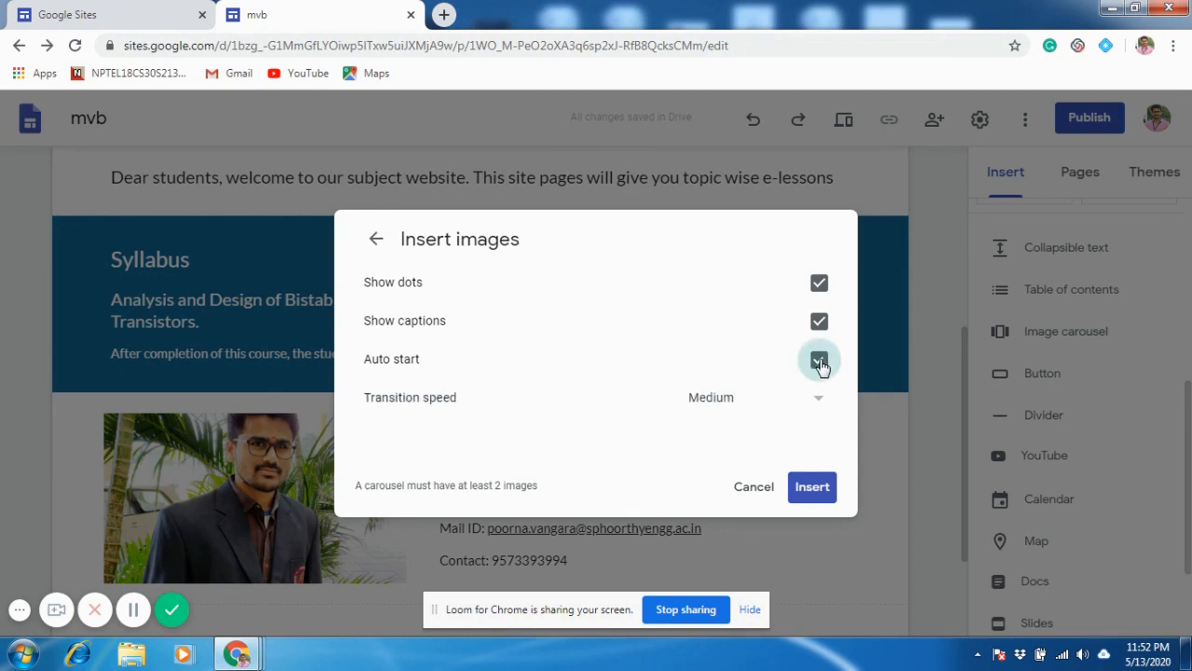
left_click(812, 487)
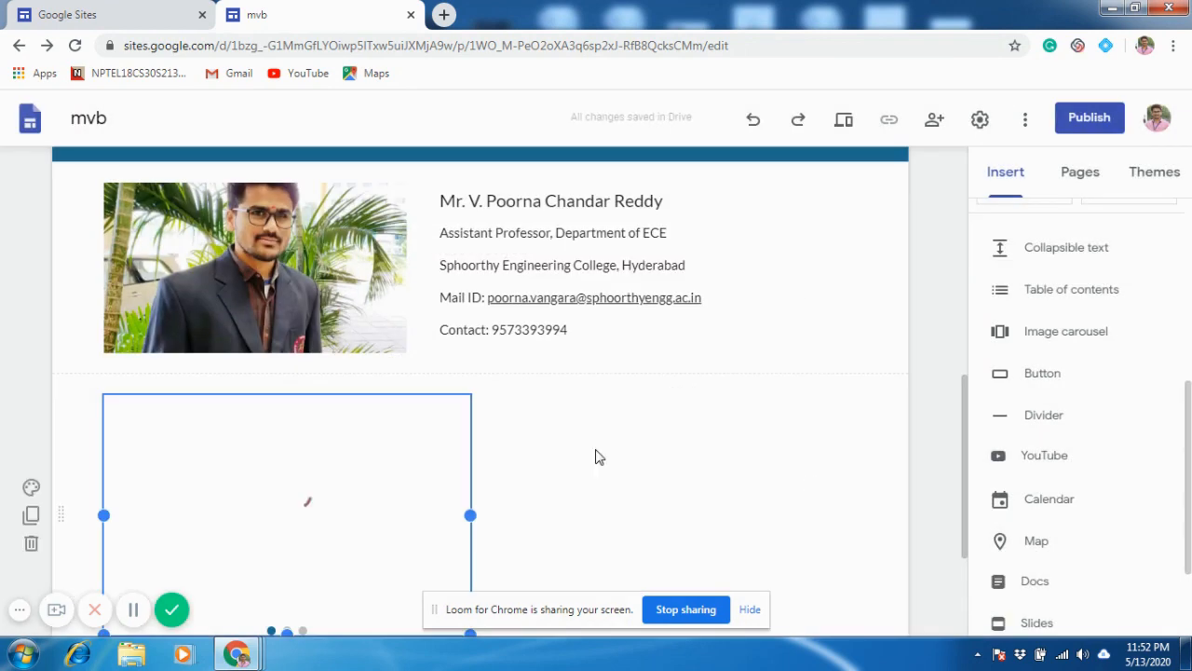
- Move the image carousel to the horizontal center of its section
left_click_drag(965, 492, 968, 564)
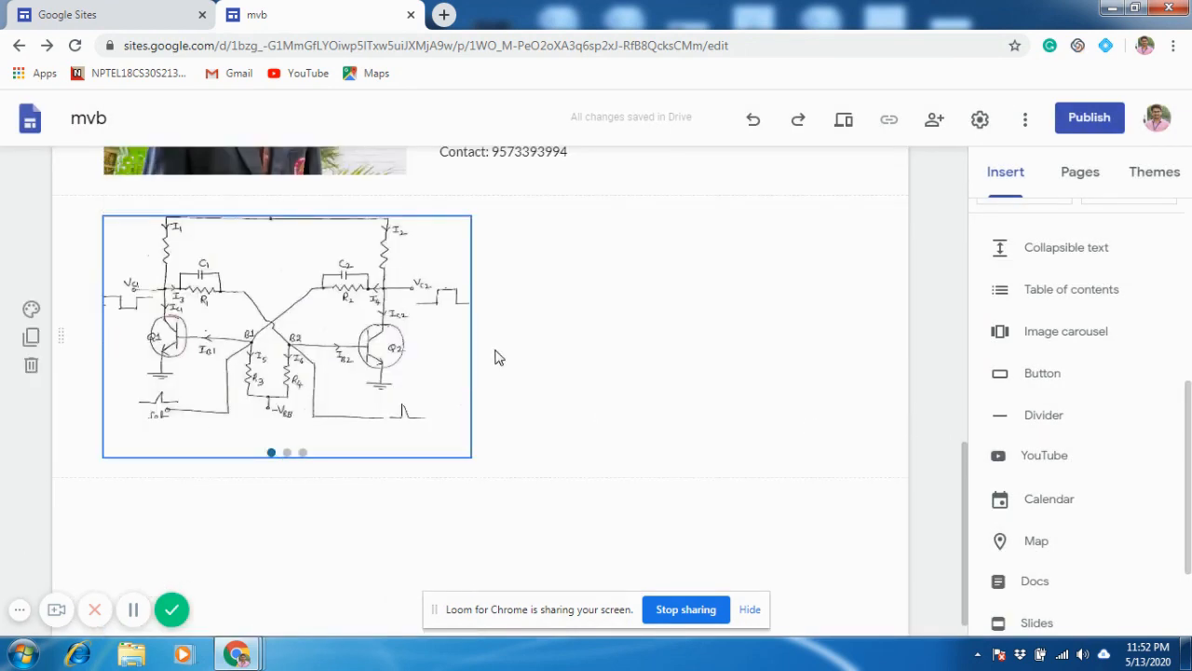
left_click_drag(310, 373, 490, 358)
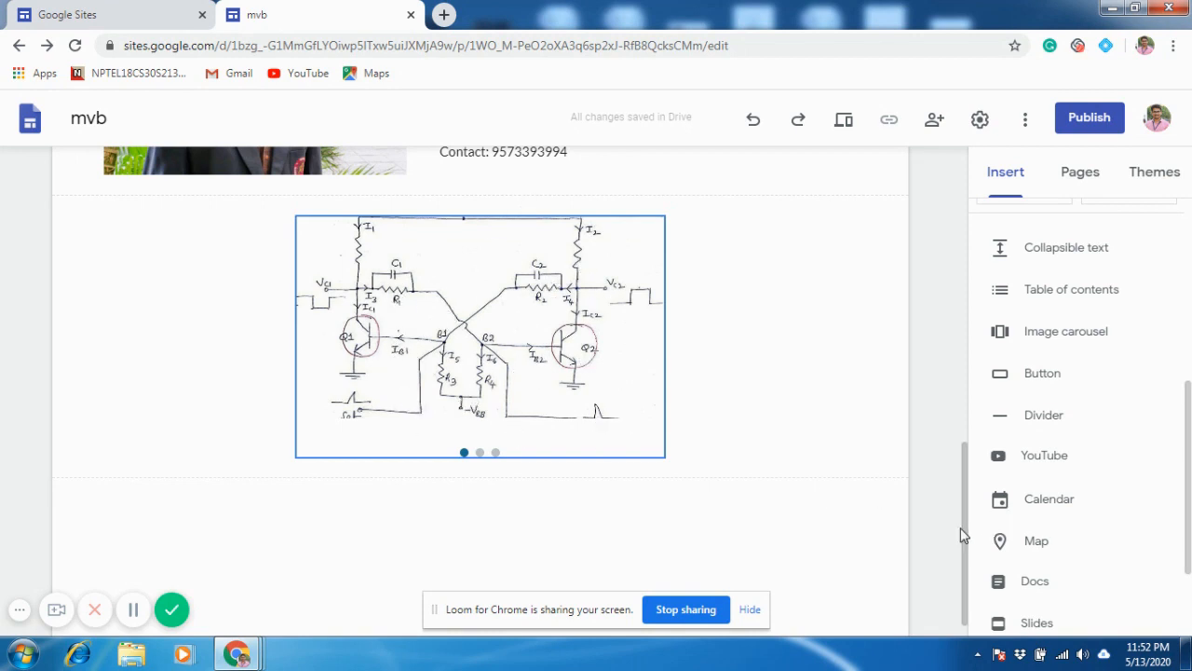
scroll(965, 545, "down", 1)
scroll(966, 559, "down", 1)
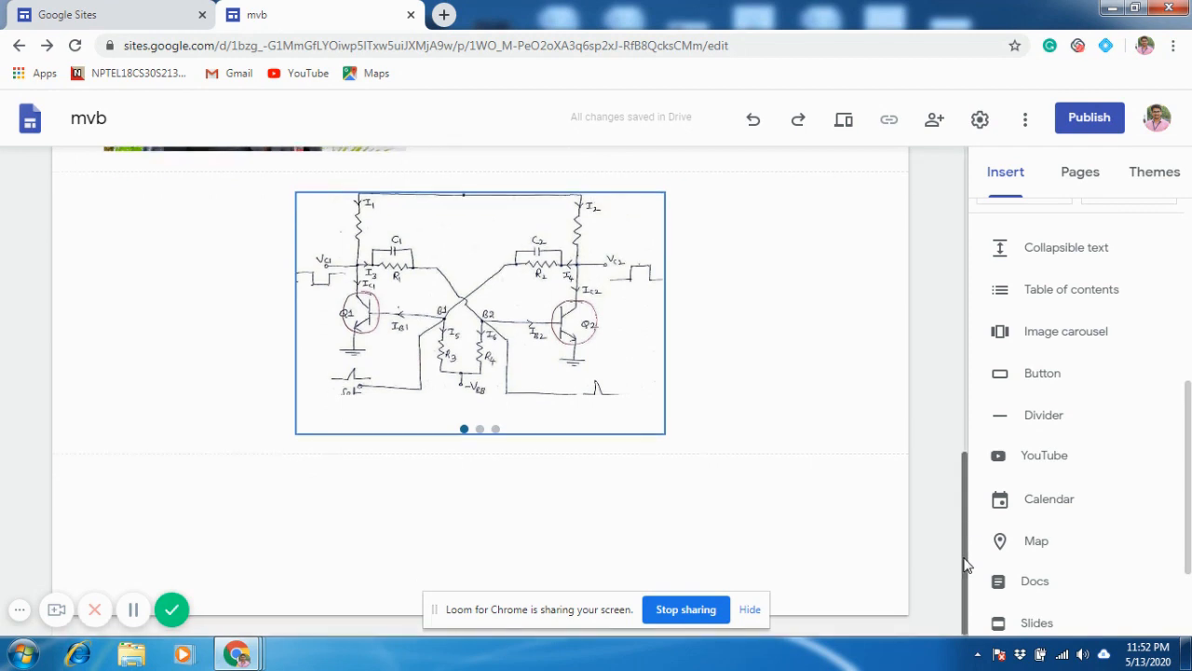
- Move the instructor section below the image carousel and set its section background to Emphasis 2
left_click_drag(965, 563, 966, 480)
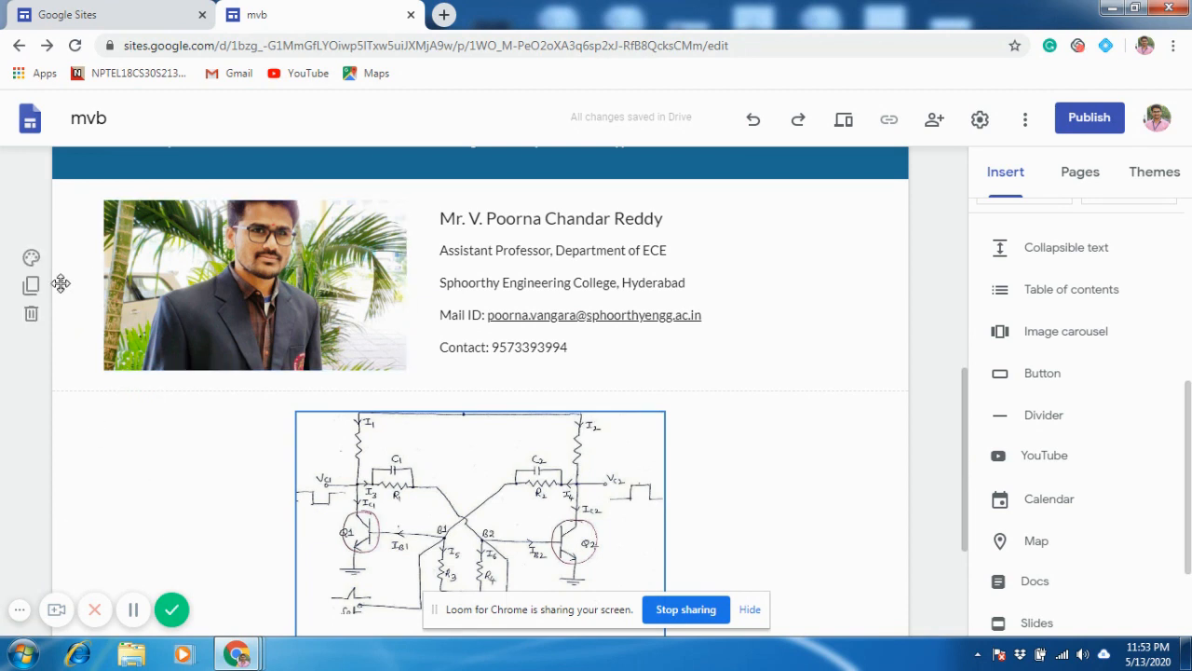
left_click_drag(61, 284, 64, 559)
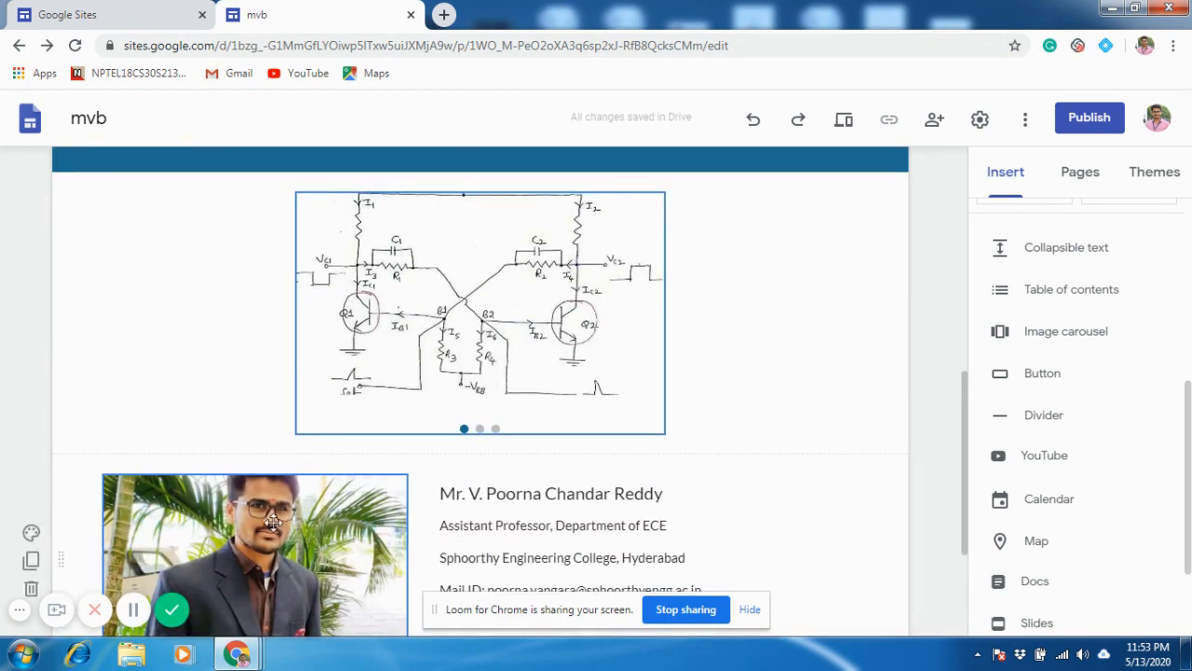
left_click(31, 532)
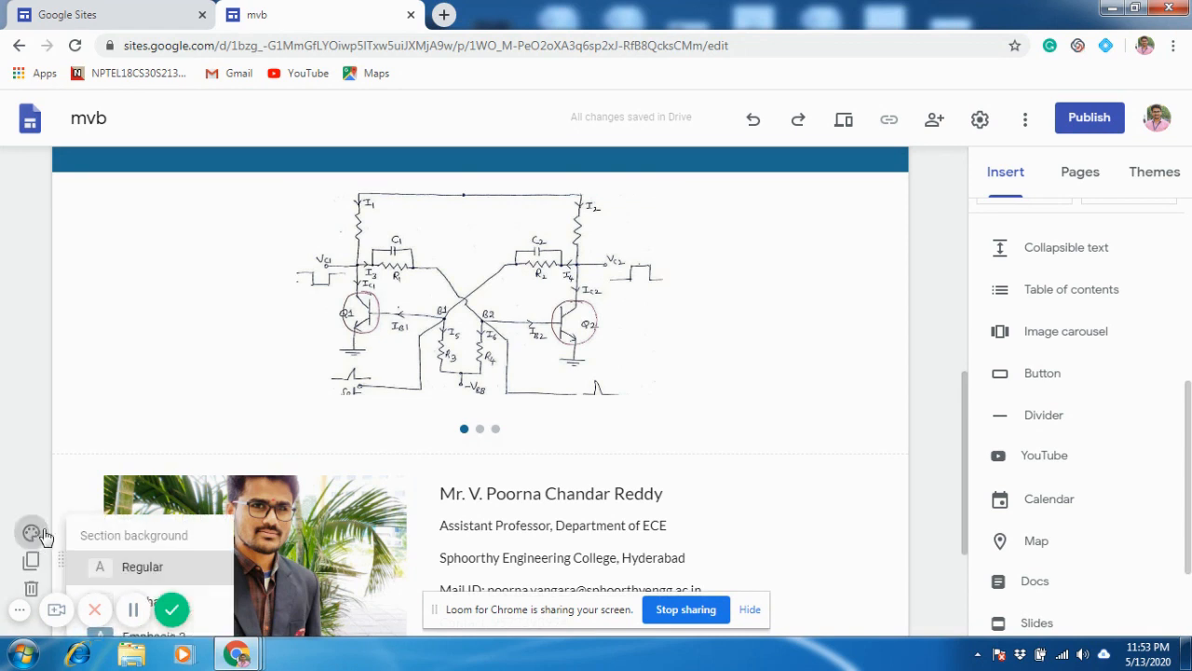
left_click_drag(963, 465, 966, 607)
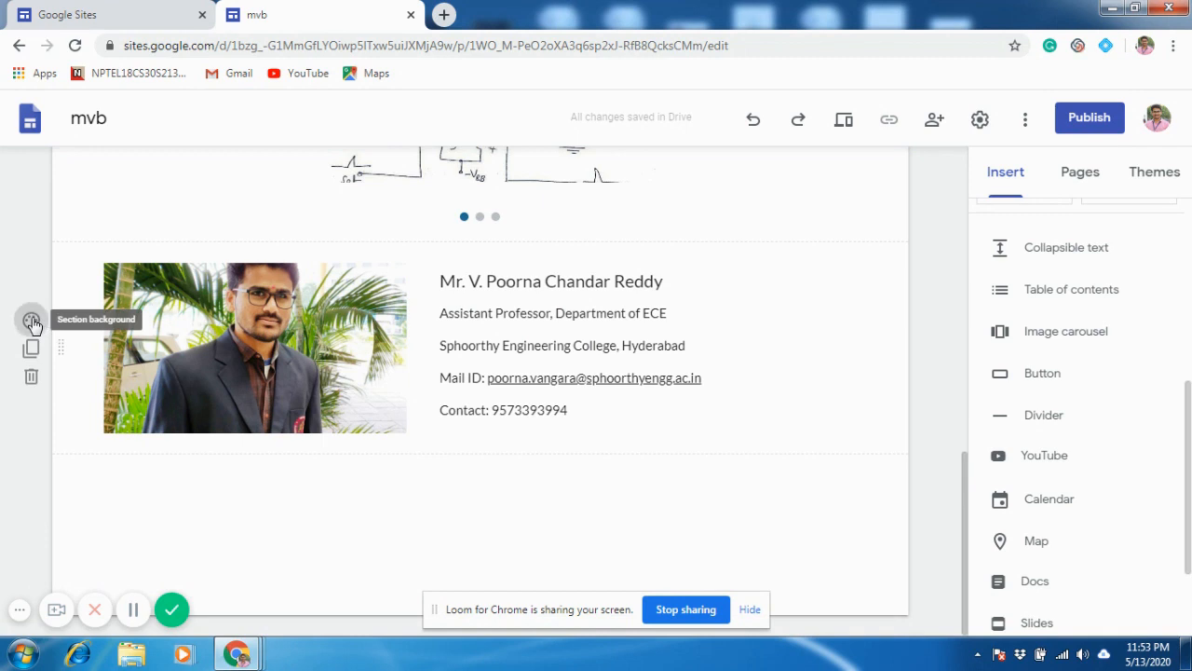
left_click(31, 321)
left_click(110, 425)
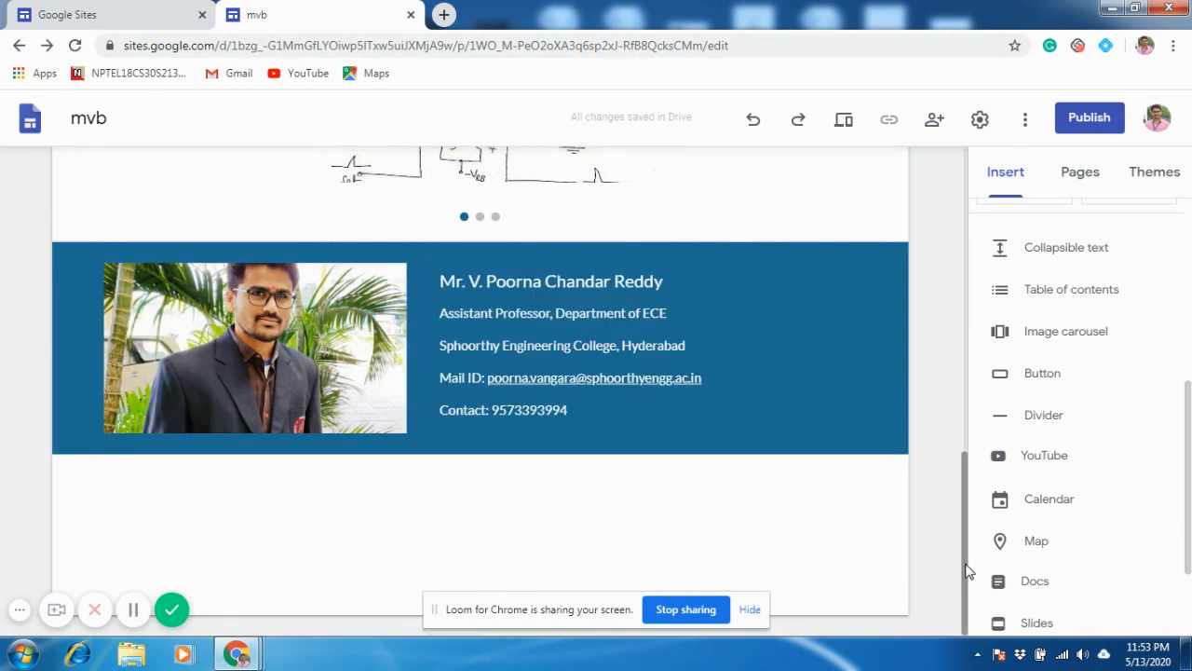
- Preview the mvb site and look through the page from the Multivibrators header down to the instructor section
left_click_drag(965, 570, 933, 244)
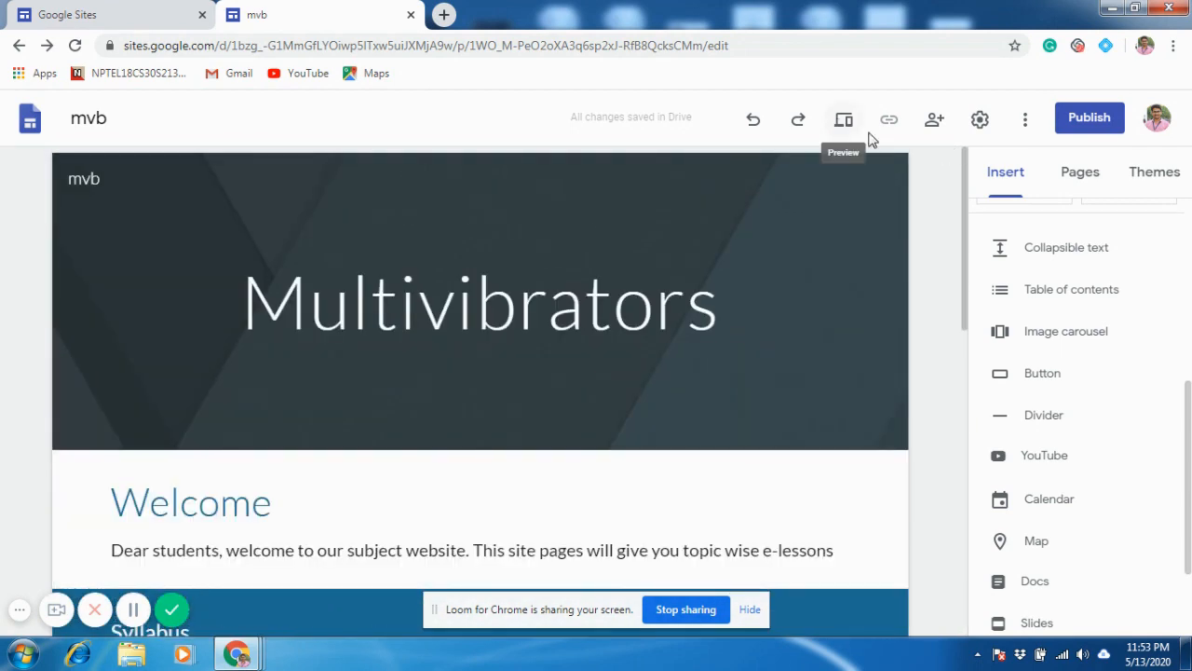
left_click(837, 129)
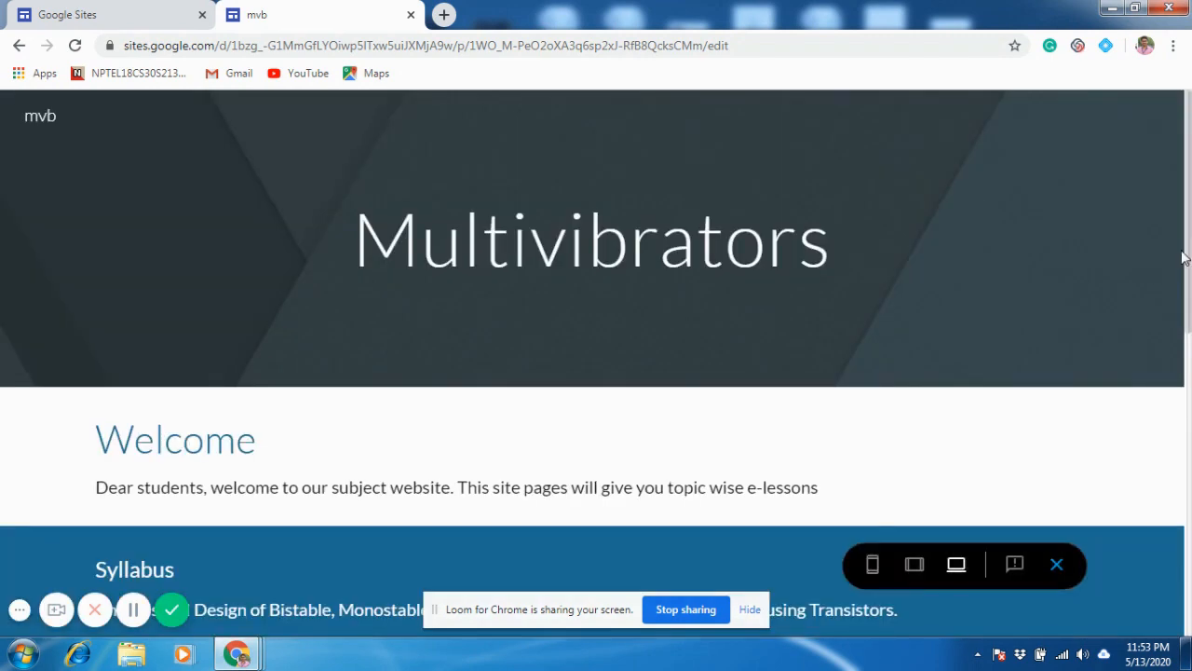
left_click_drag(1185, 258, 1189, 579)
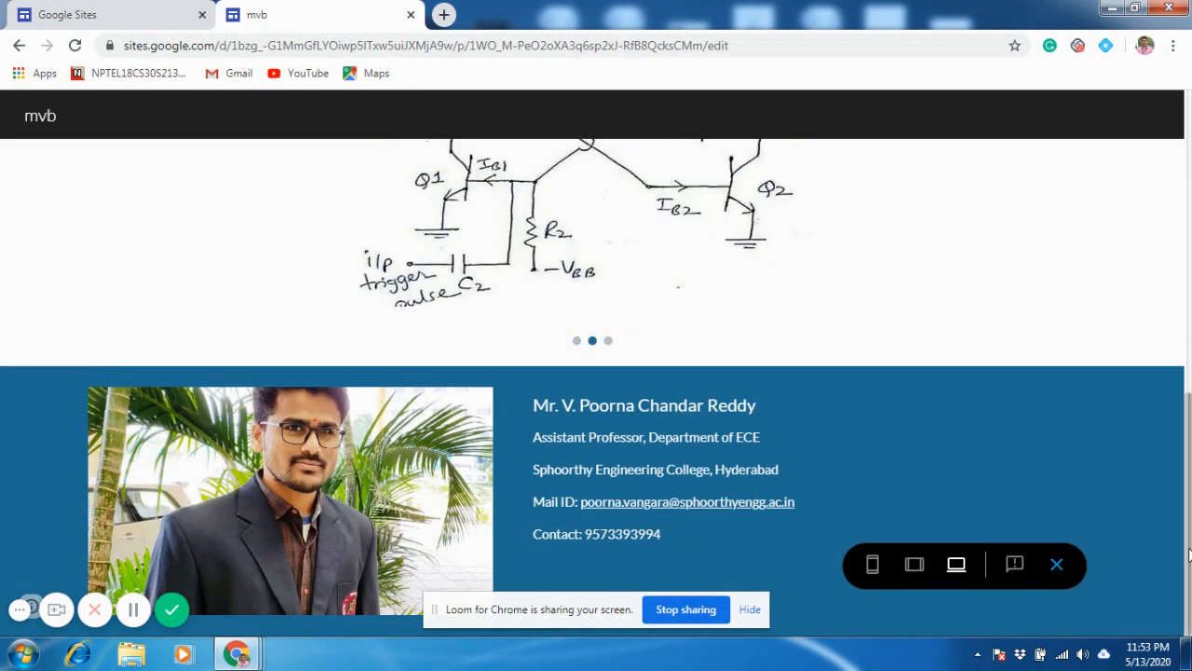
left_click_drag(1189, 503, 1155, 133)
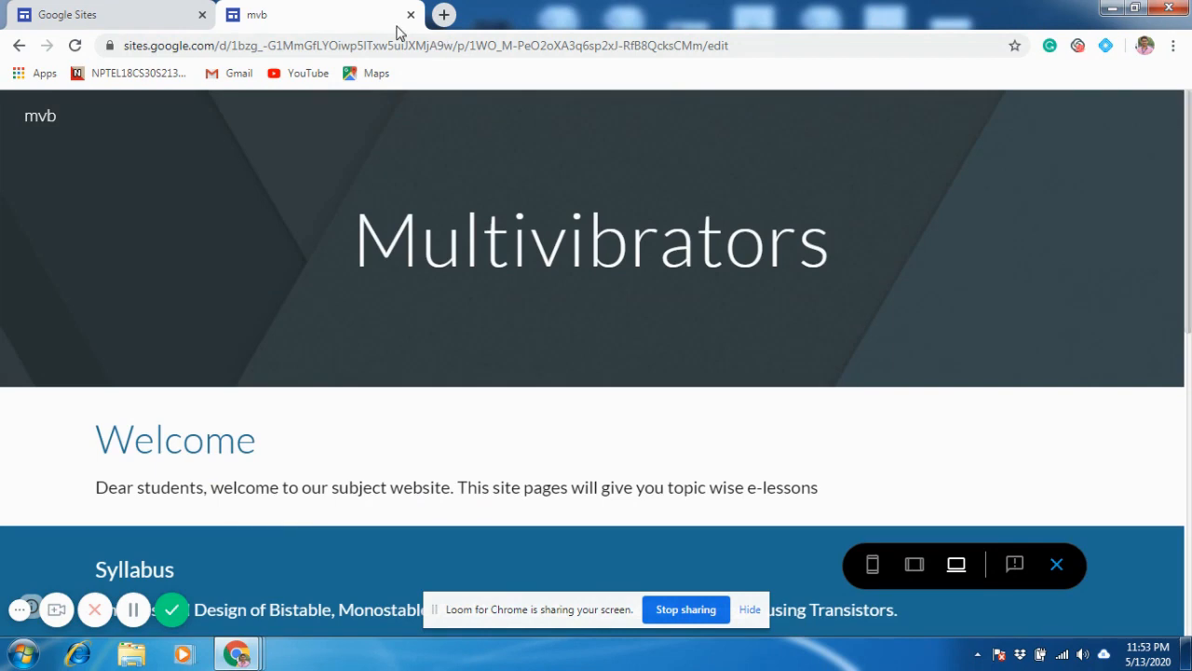
- Close the site preview and add a new page named Introduction to the mvb site
left_click(1057, 567)
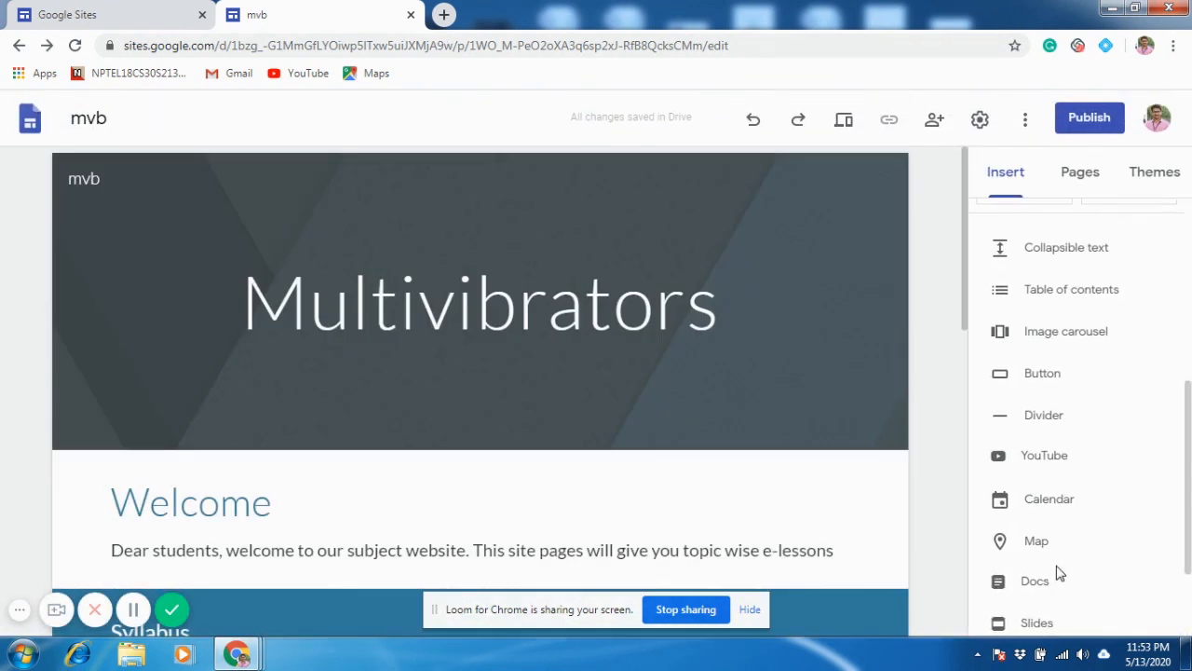
left_click_drag(964, 322, 953, 192)
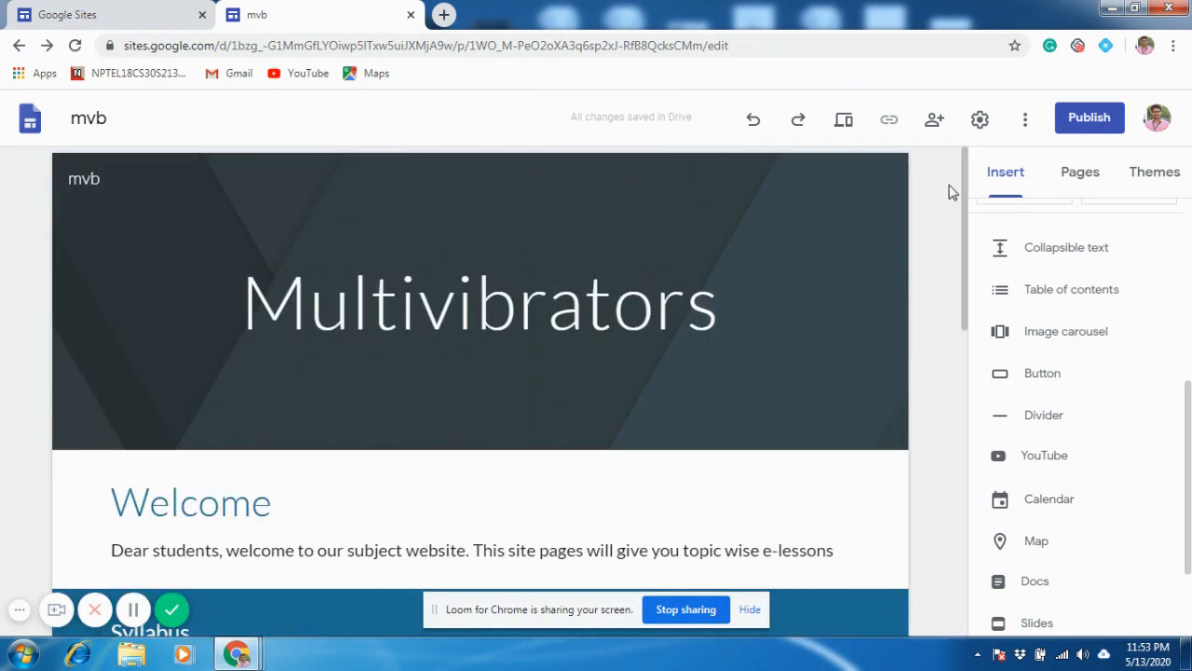
left_click(1077, 177)
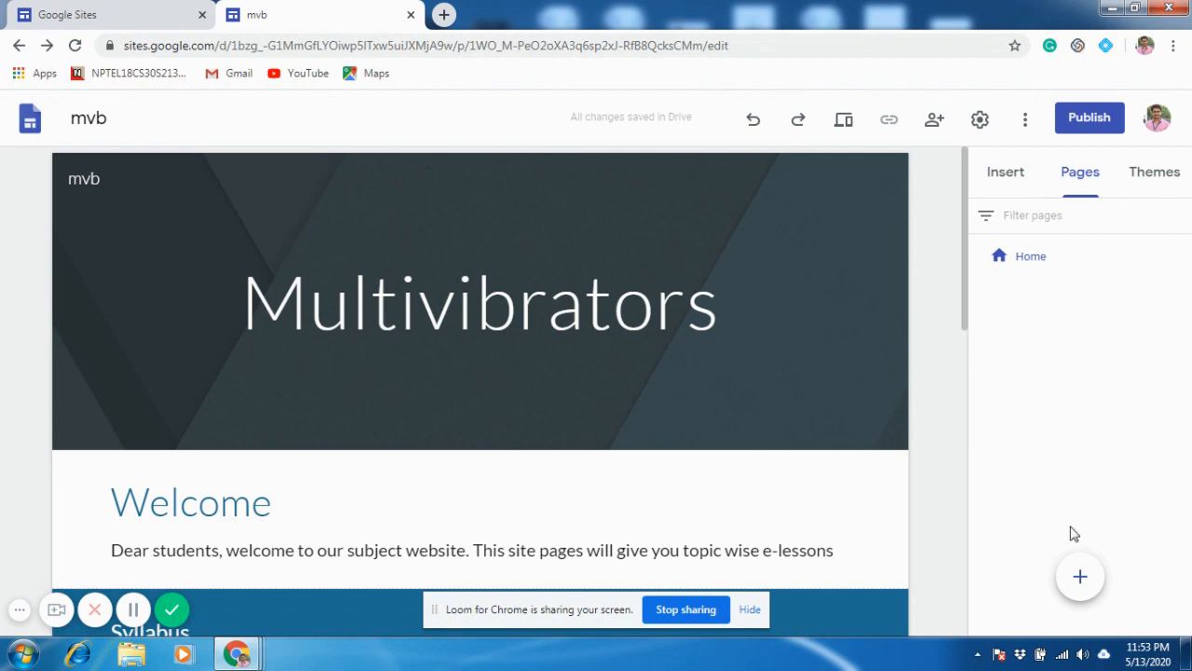
left_click(1079, 575)
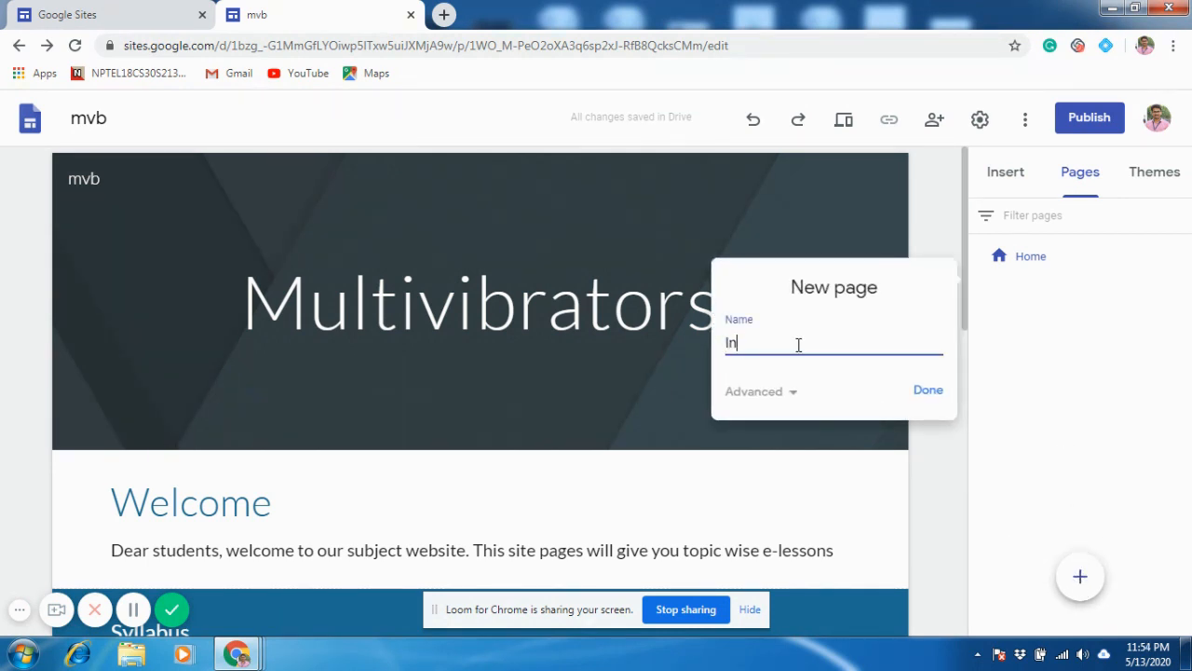
type("Introu")
key("BackSpace")
key("BackSpace")
type("oduction")
left_click(932, 397)
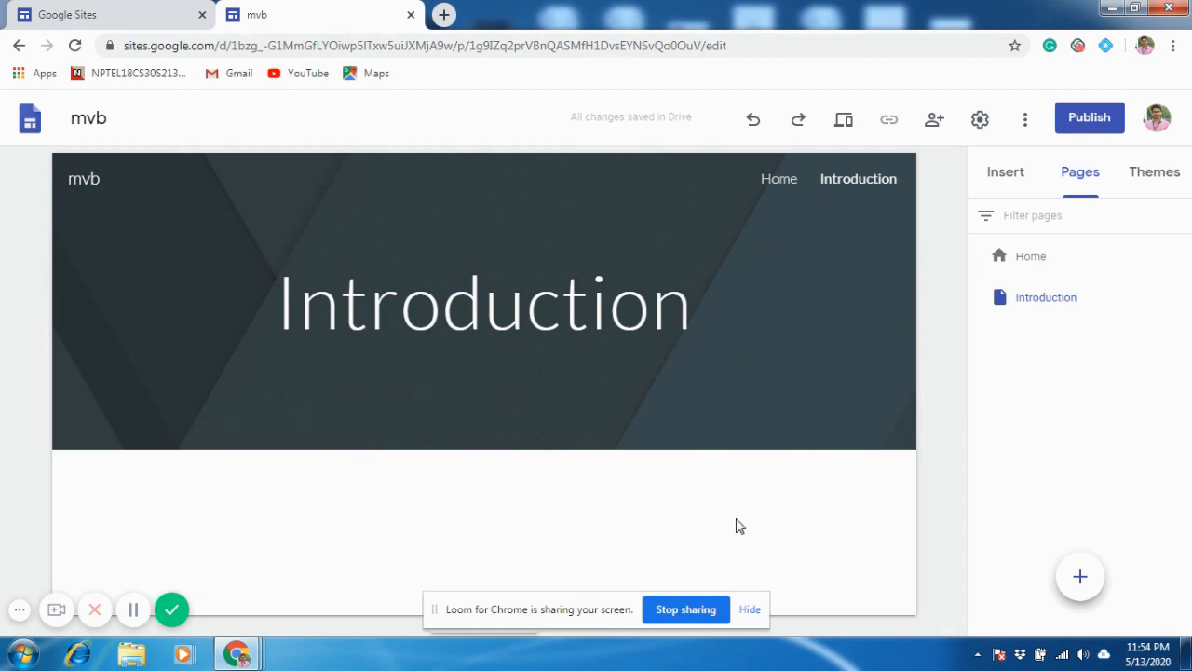
- Change the Introduction page's header type to Title only
left_click(1028, 179)
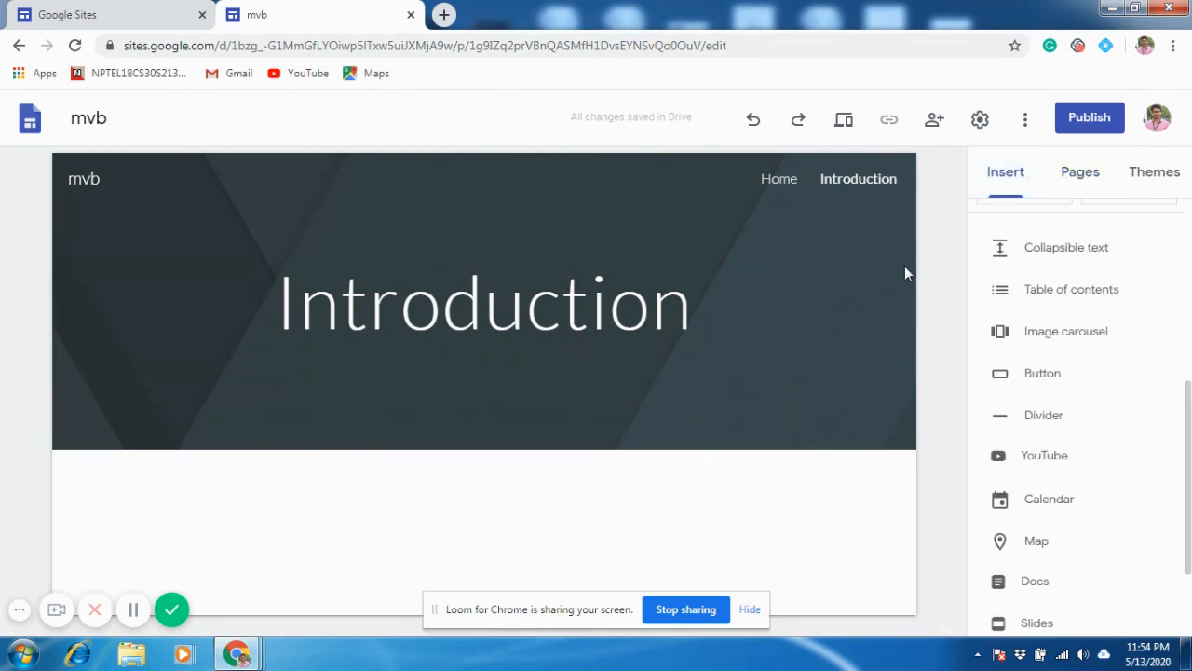
left_click(570, 362)
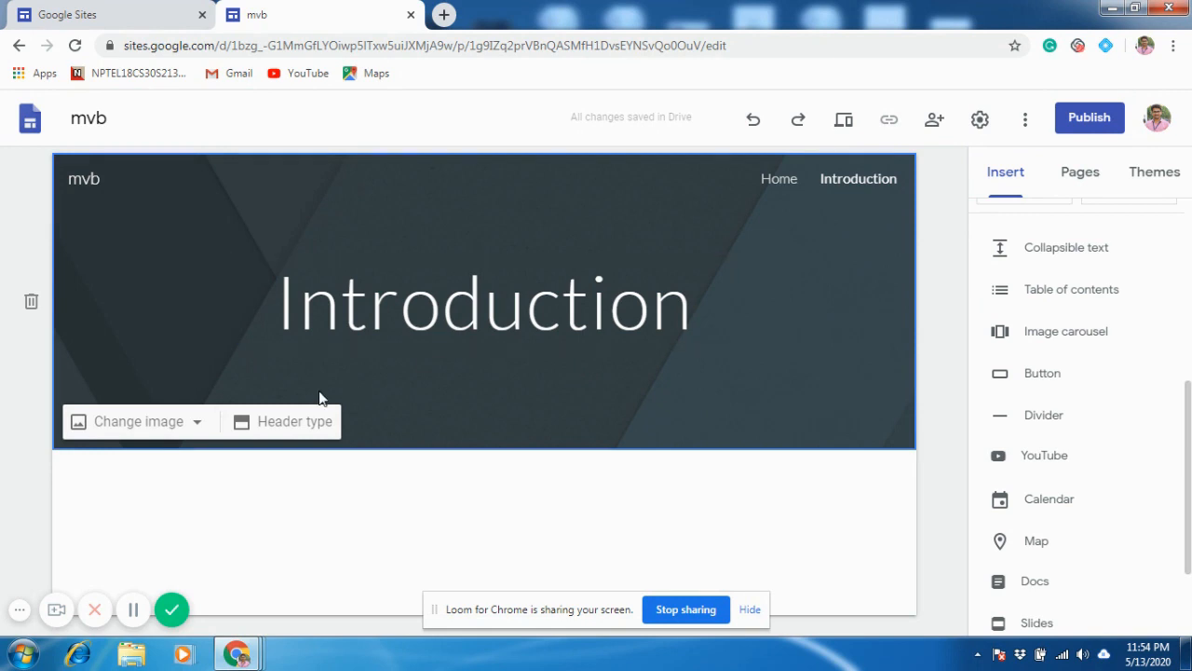
left_click(279, 427)
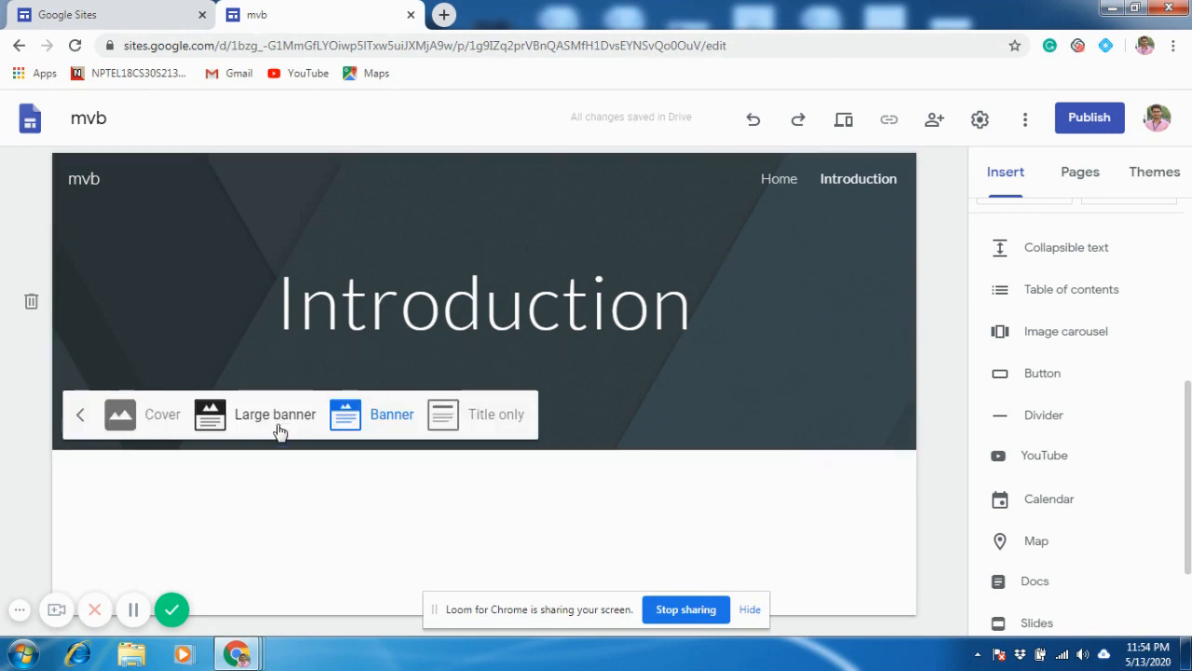
left_click(489, 412)
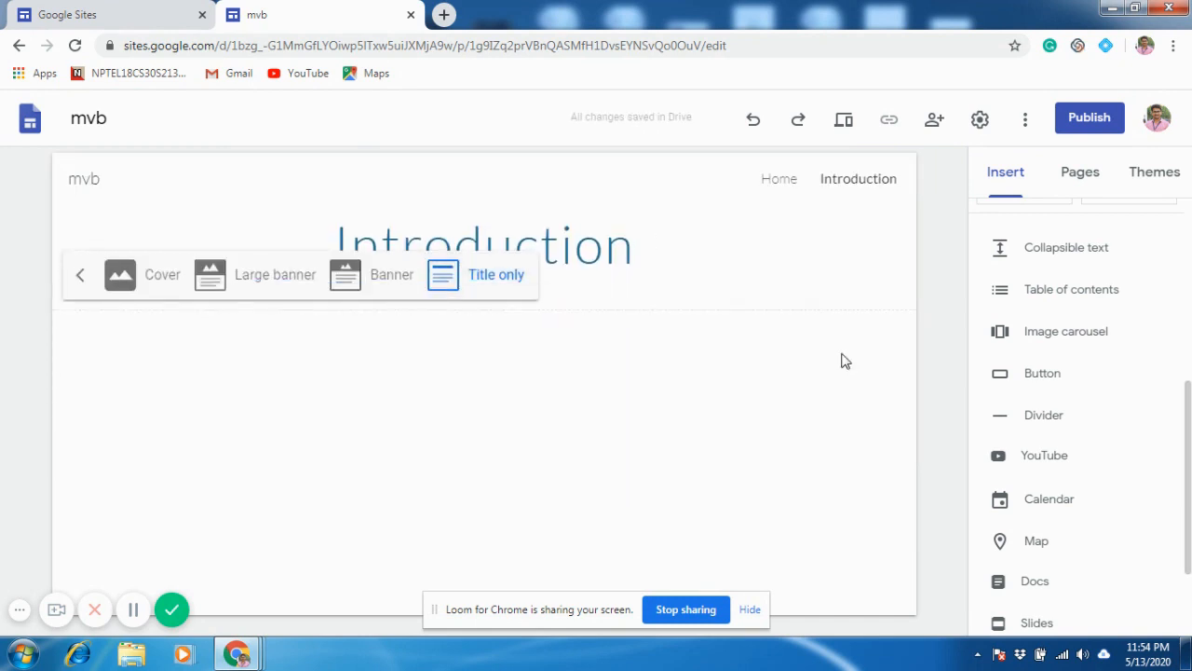
left_click(944, 396)
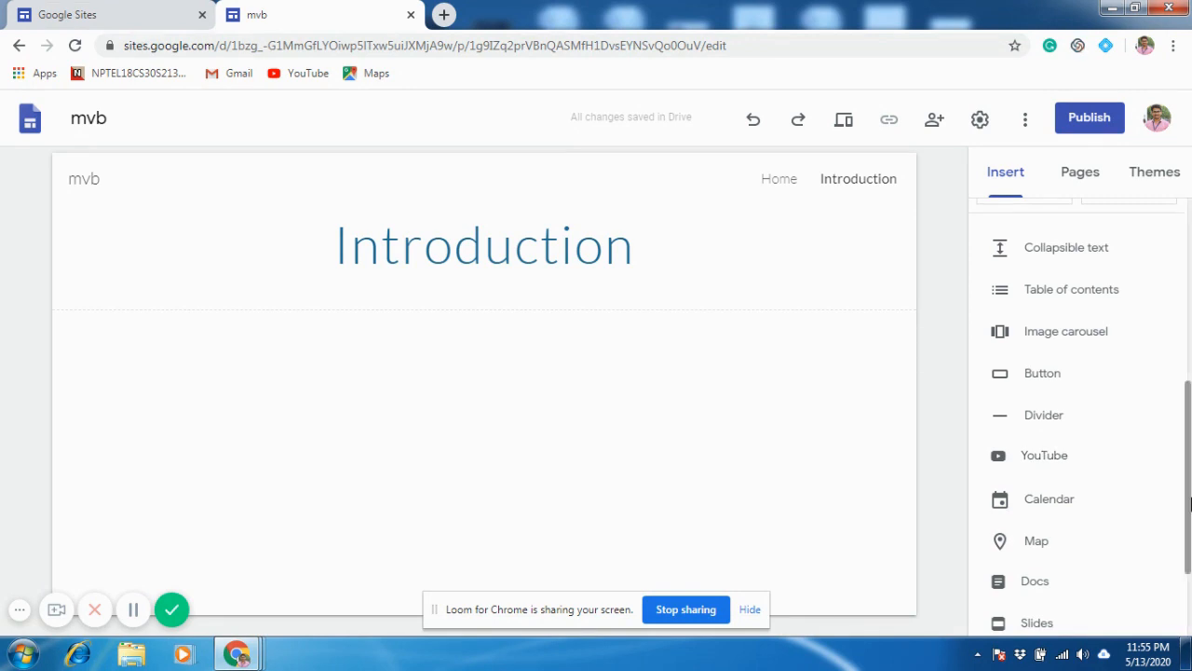
- Insert the layout with one image beside text below the Introduction title and open the YouTube video picker for its media placeholder
left_click_drag(1188, 481, 1187, 293)
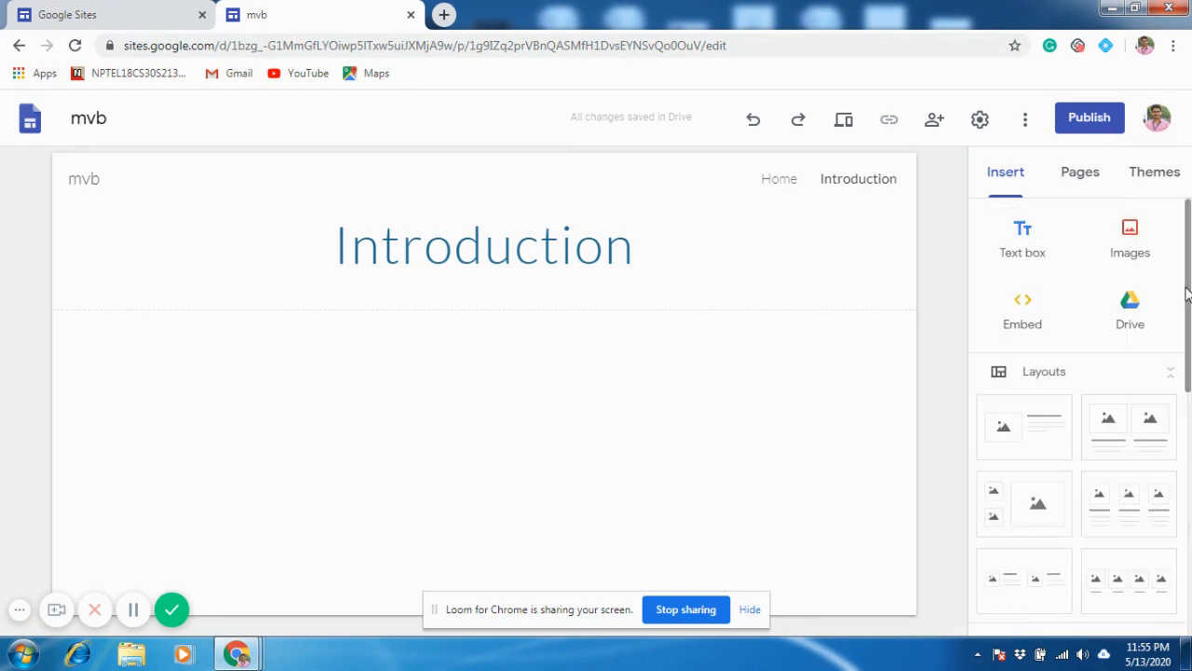
left_click(1032, 431)
left_click(255, 347)
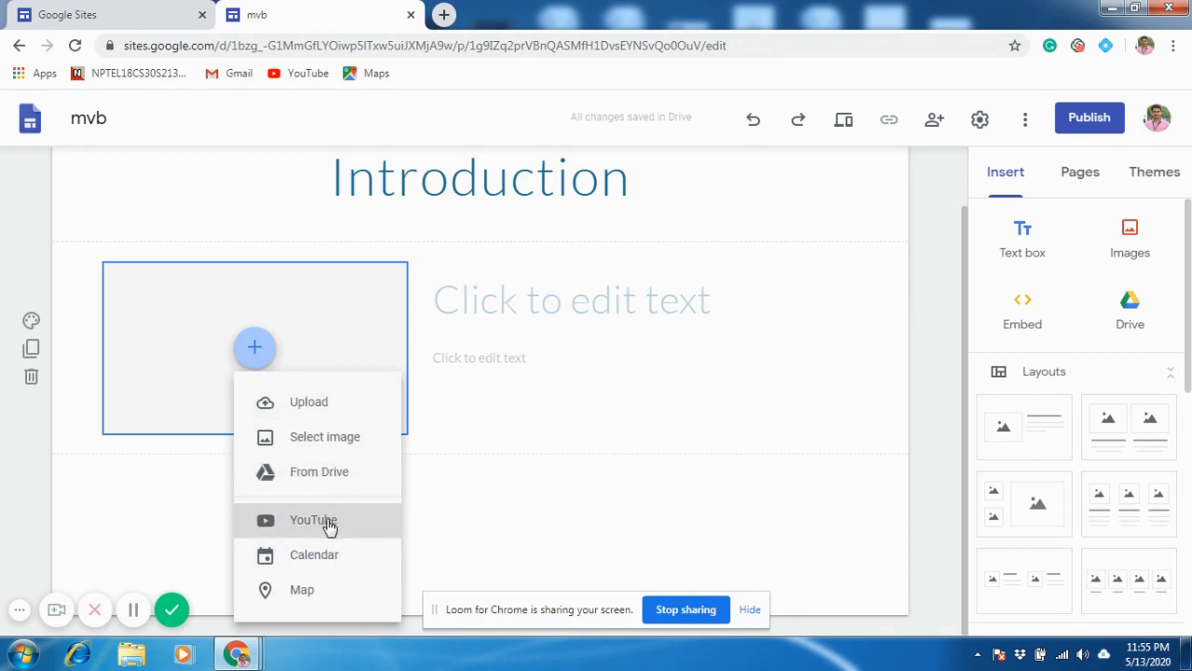
left_click(329, 523)
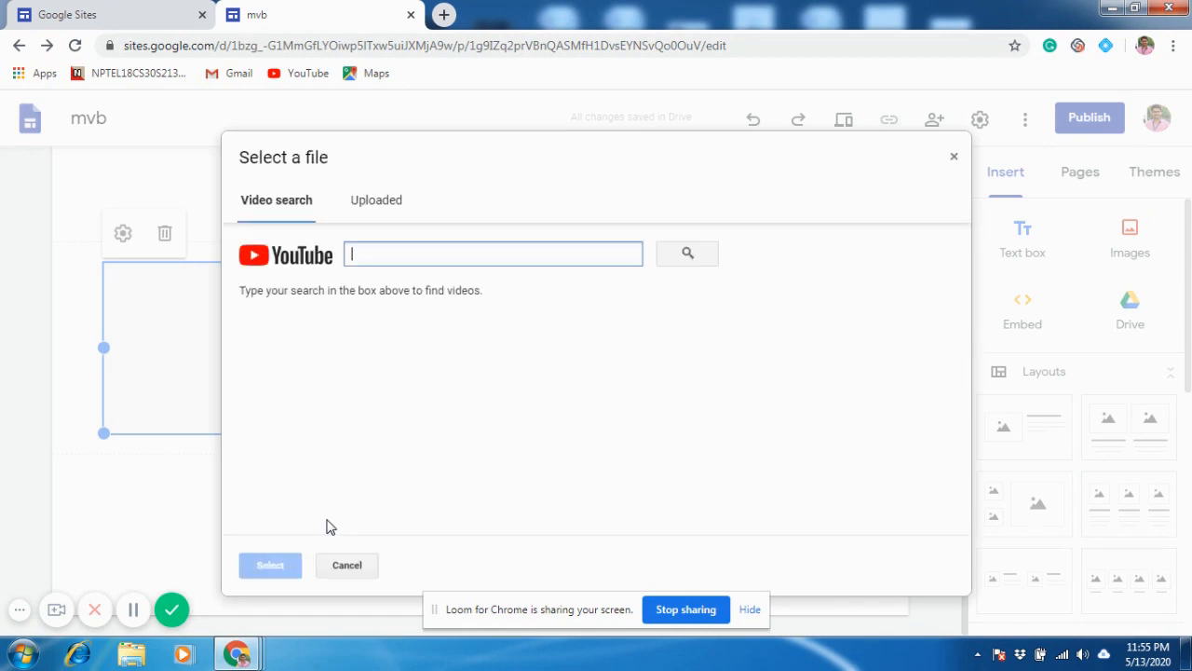
- Search YouTube for Day1@Multivibrators and insert the video Day1@Multivibrators-TimeBaseGenerators into the placeholder
left_click(388, 246)
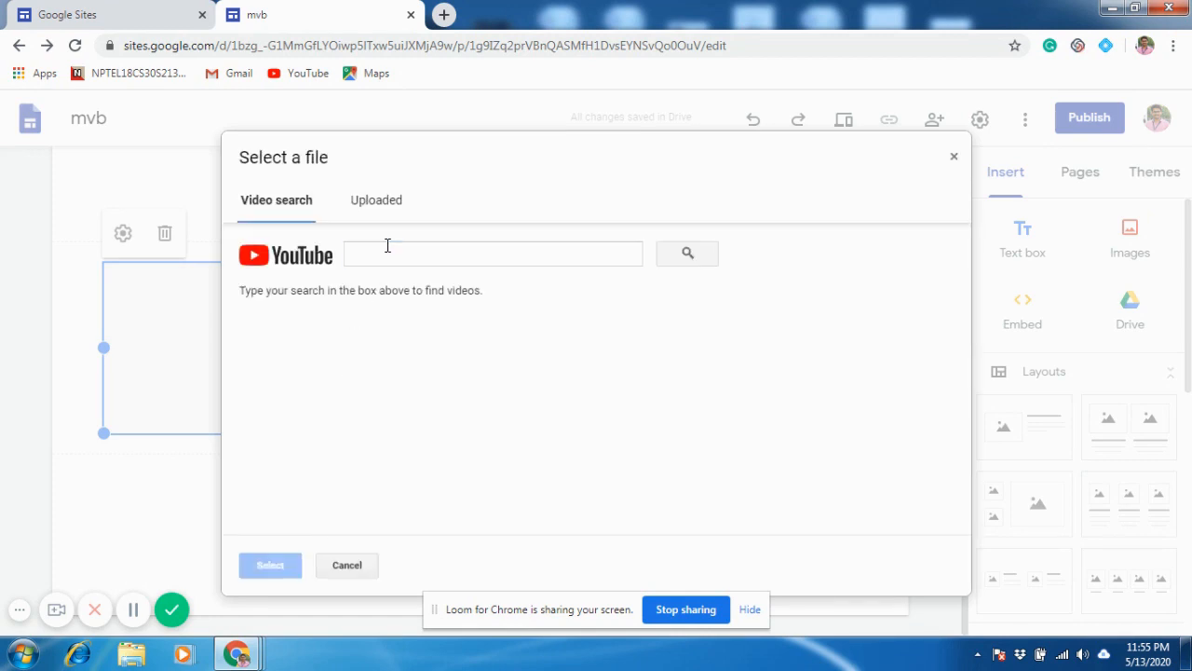
left_click(387, 249)
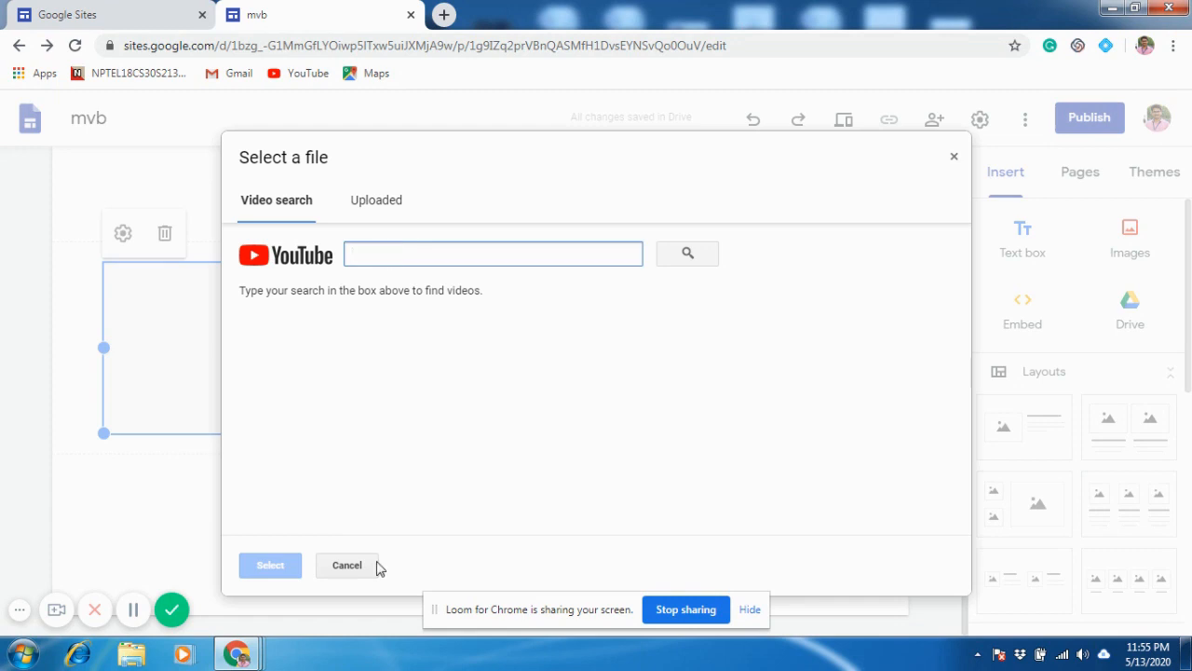
type("Day1")
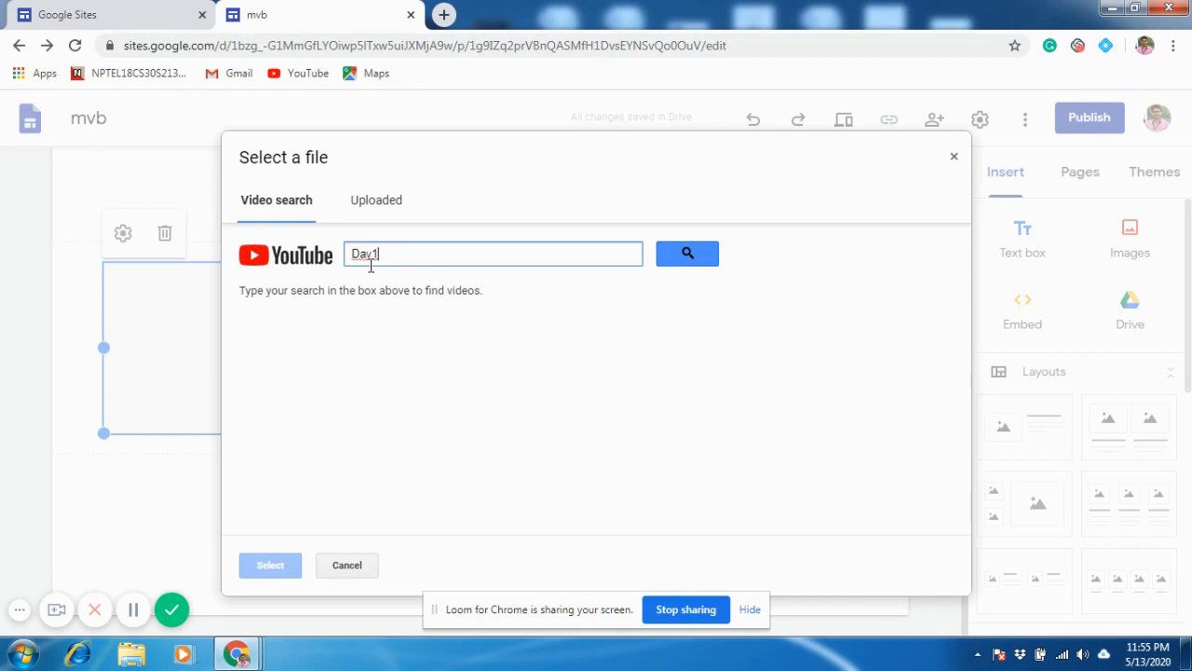
type("@Multivibrators")
left_click(706, 253)
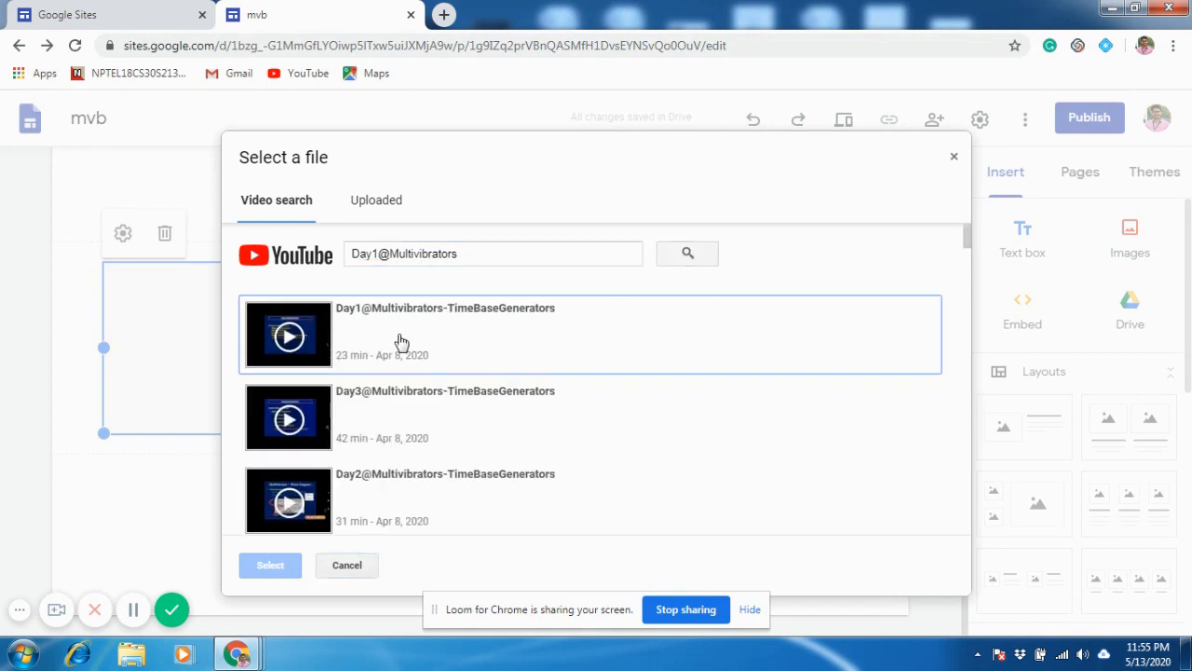
left_click(400, 343)
left_click(277, 575)
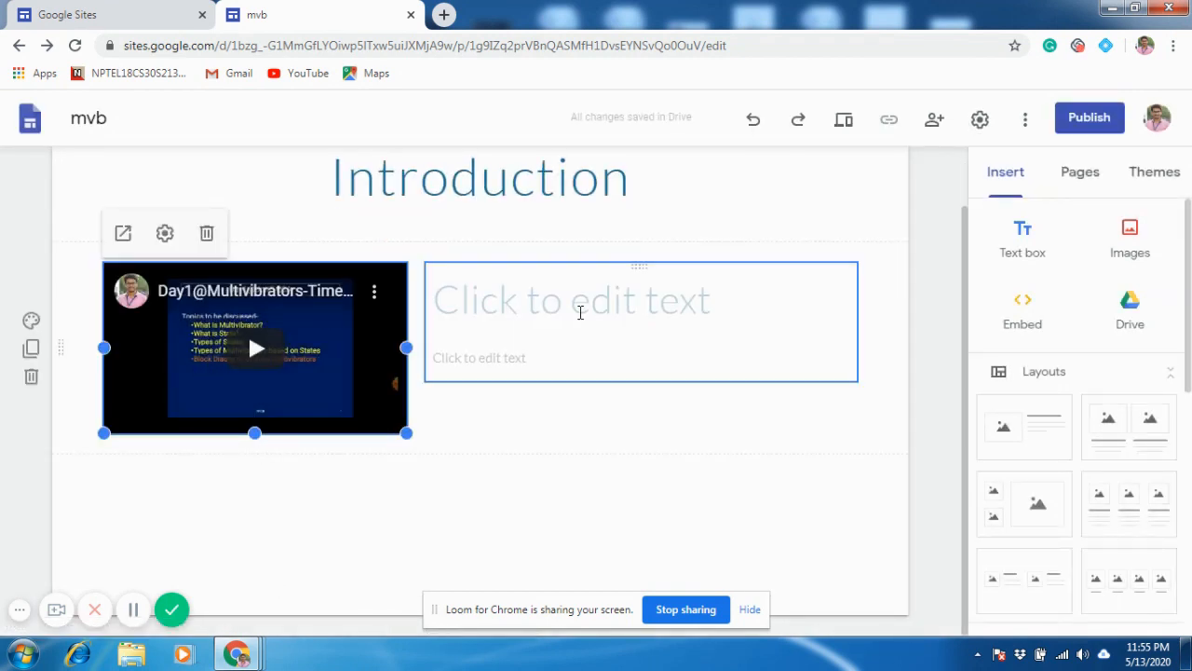
- Enter Support as the title beside the video and format it with the Heading style
left_click(580, 312)
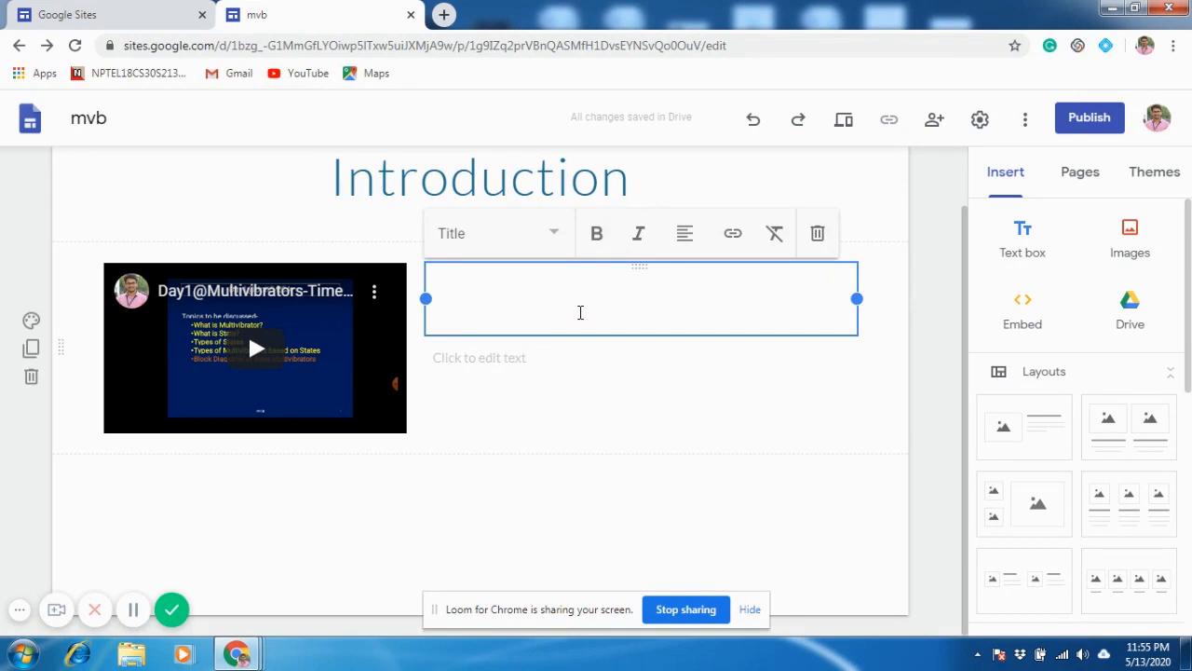
type("S")
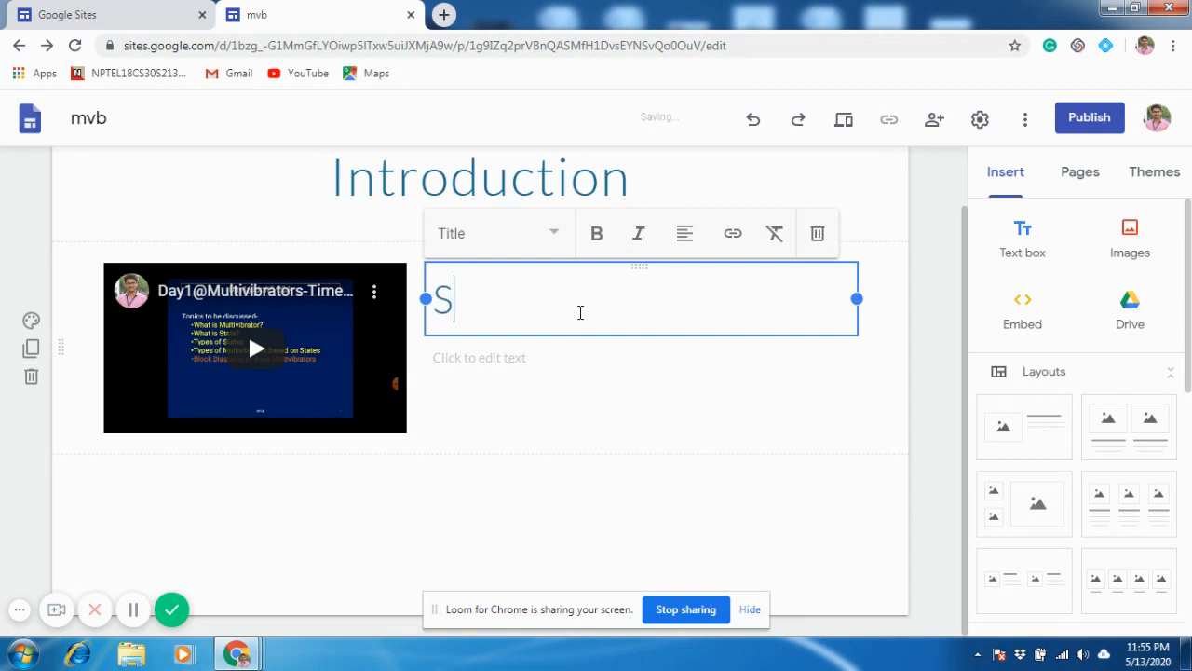
type("upport")
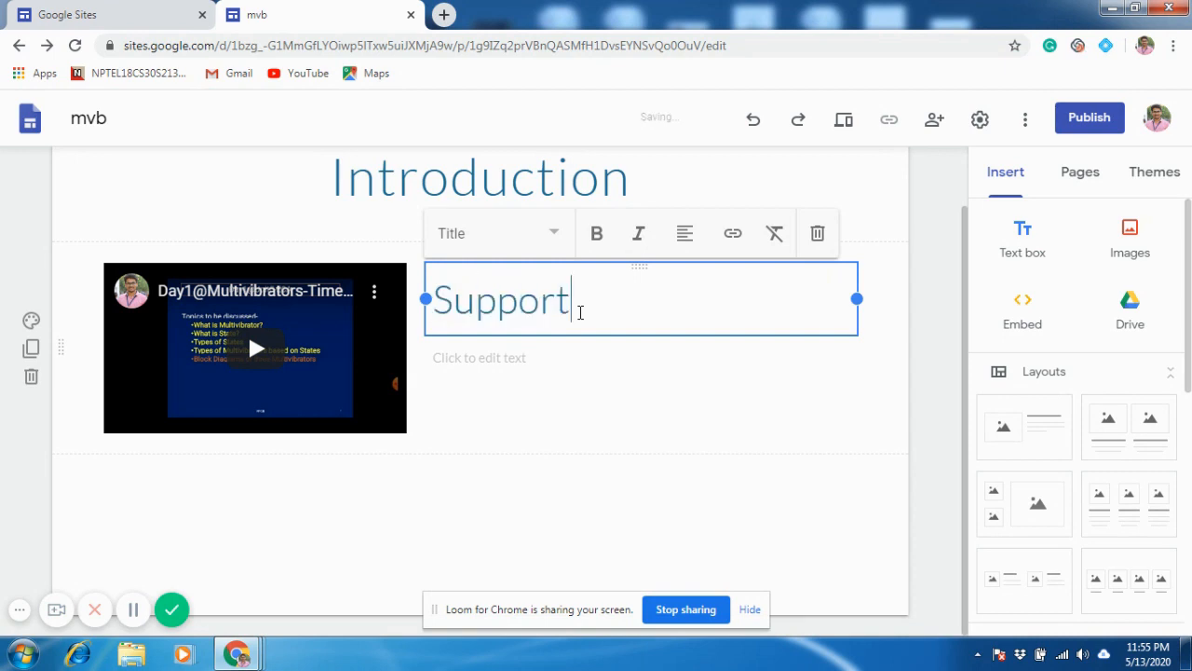
left_click_drag(581, 312, 434, 300)
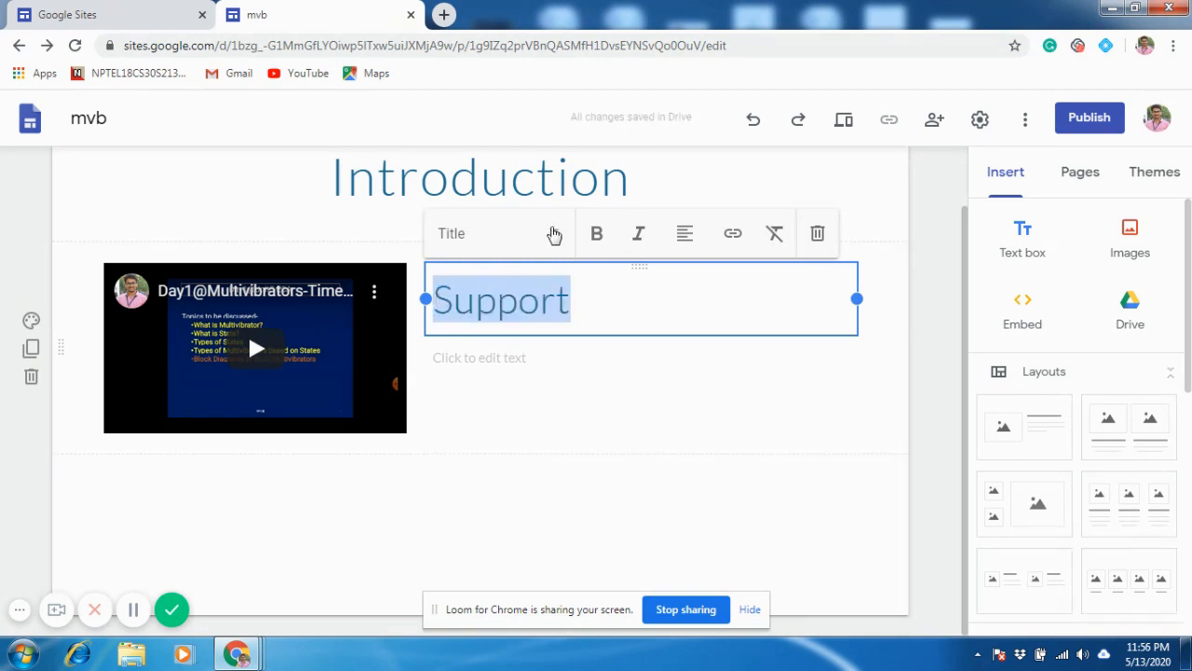
left_click(554, 234)
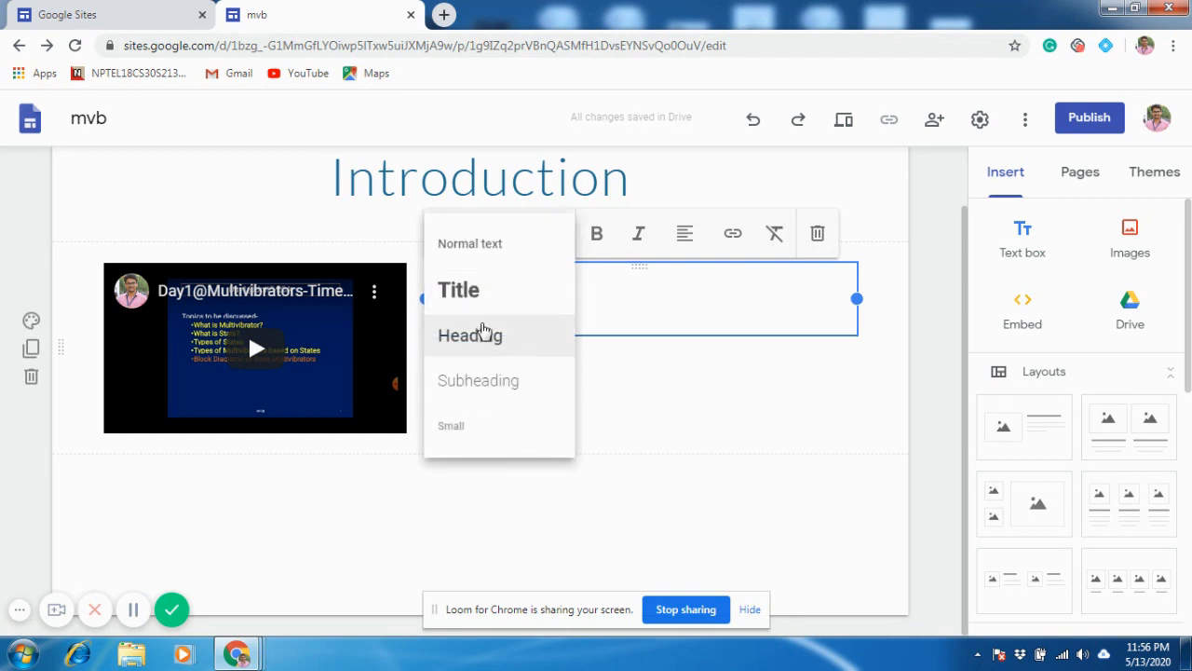
left_click(483, 331)
left_click(505, 344)
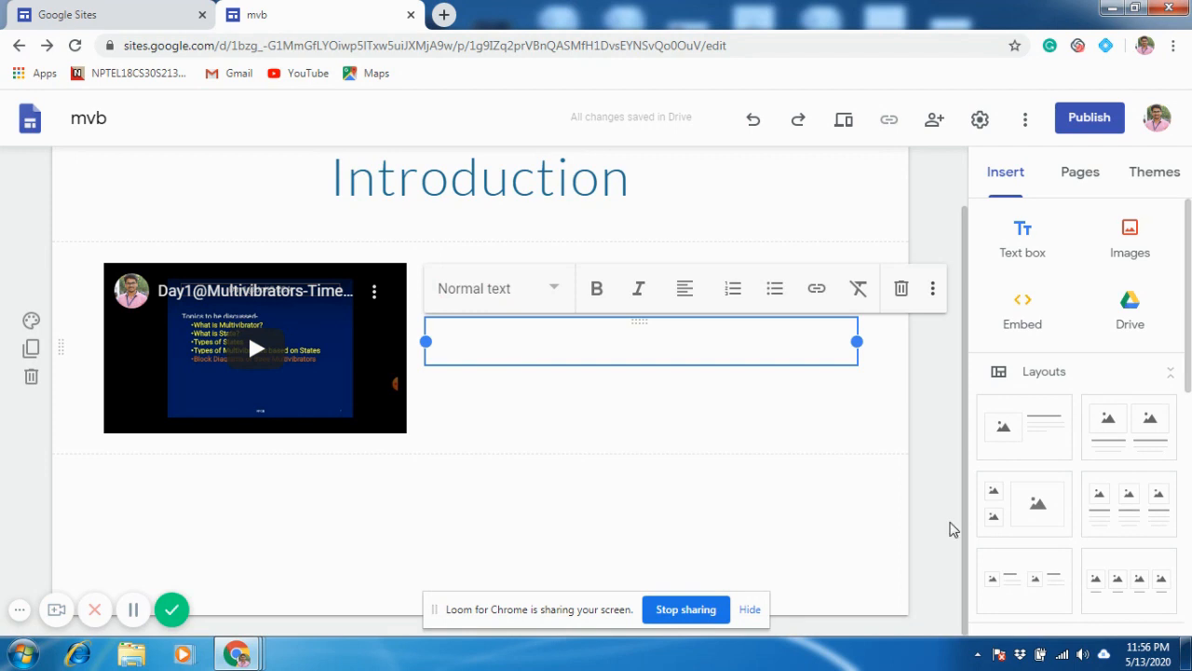
left_click(937, 498)
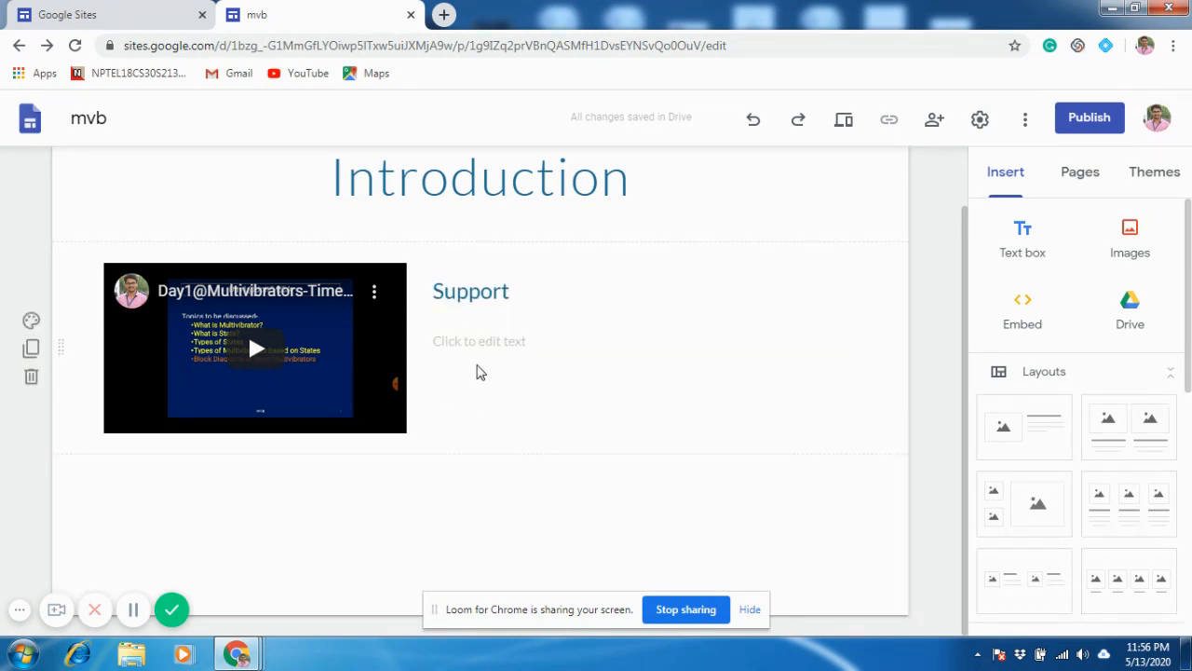
- Make the Support text group collapsible and expand it to show its body text
left_click(476, 362)
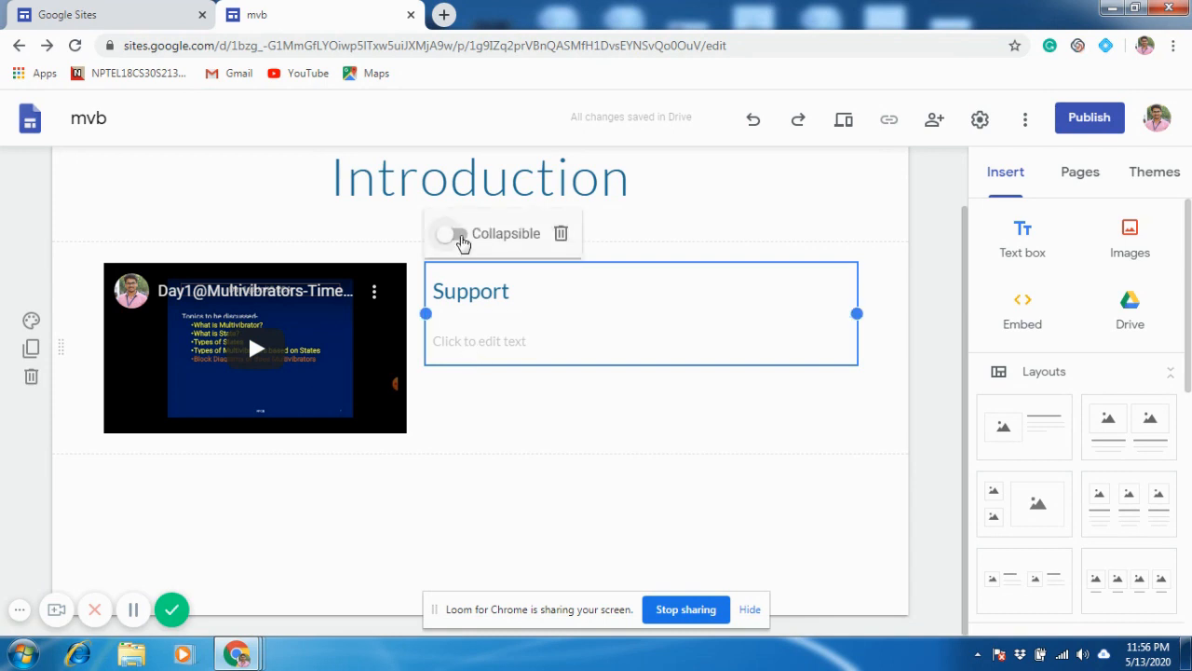
left_click(461, 237)
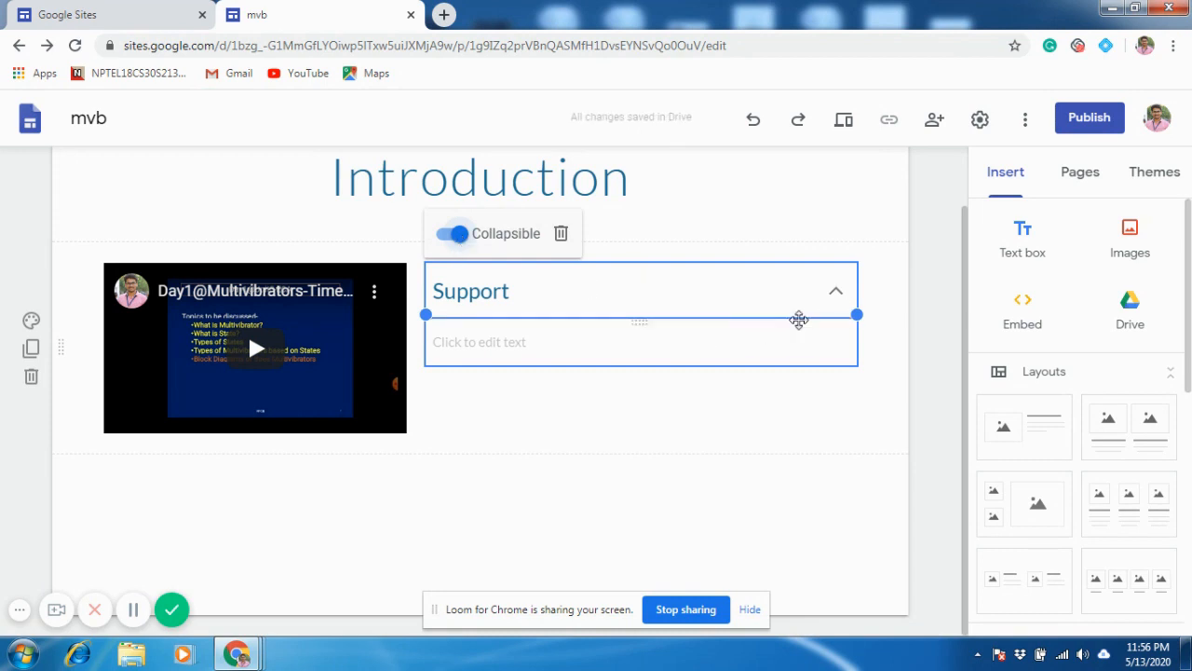
left_click(941, 461)
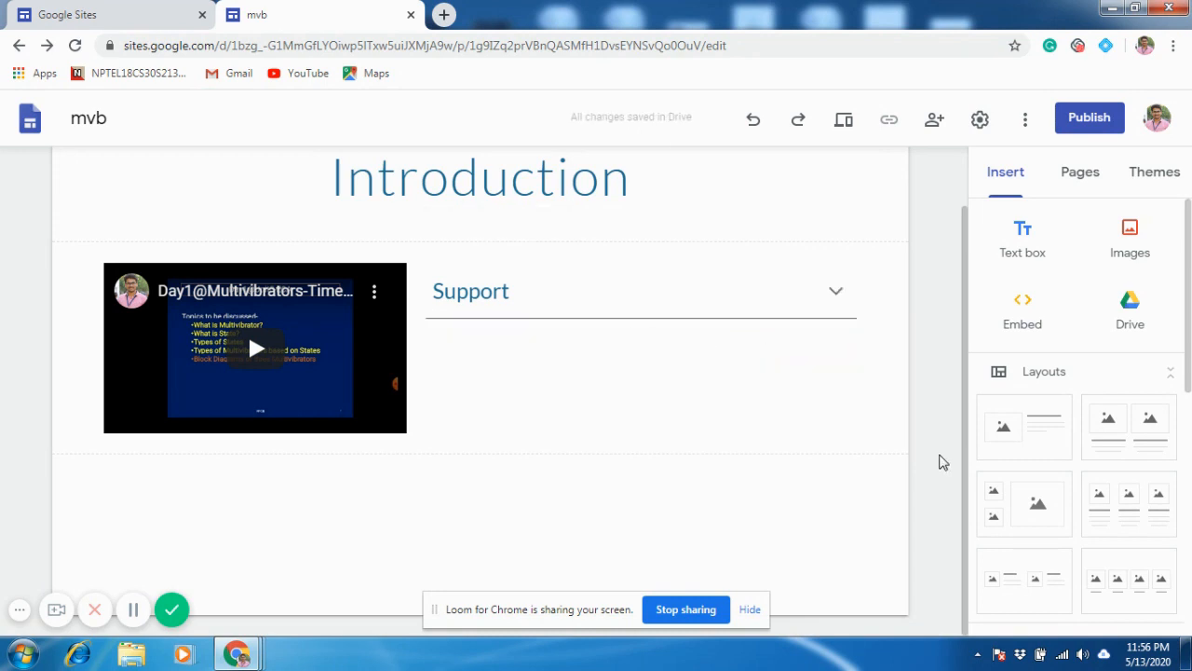
left_click(838, 295)
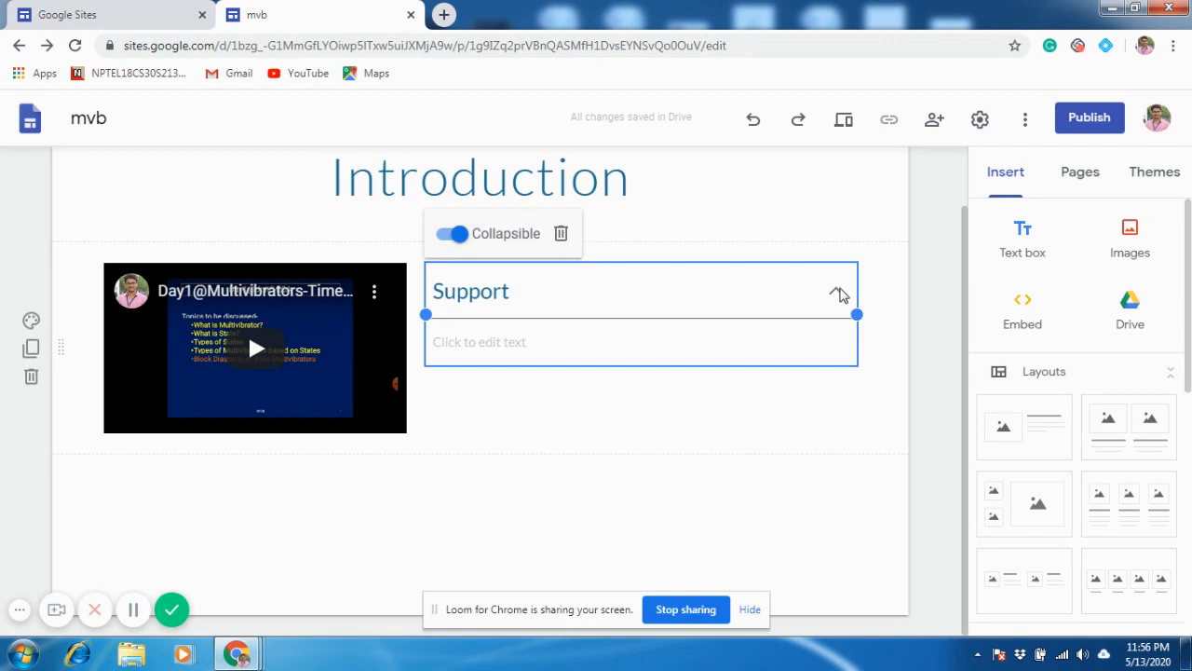
- Enter Lecture Notes as the first line of the body text under Support and start a new line
left_click(590, 346)
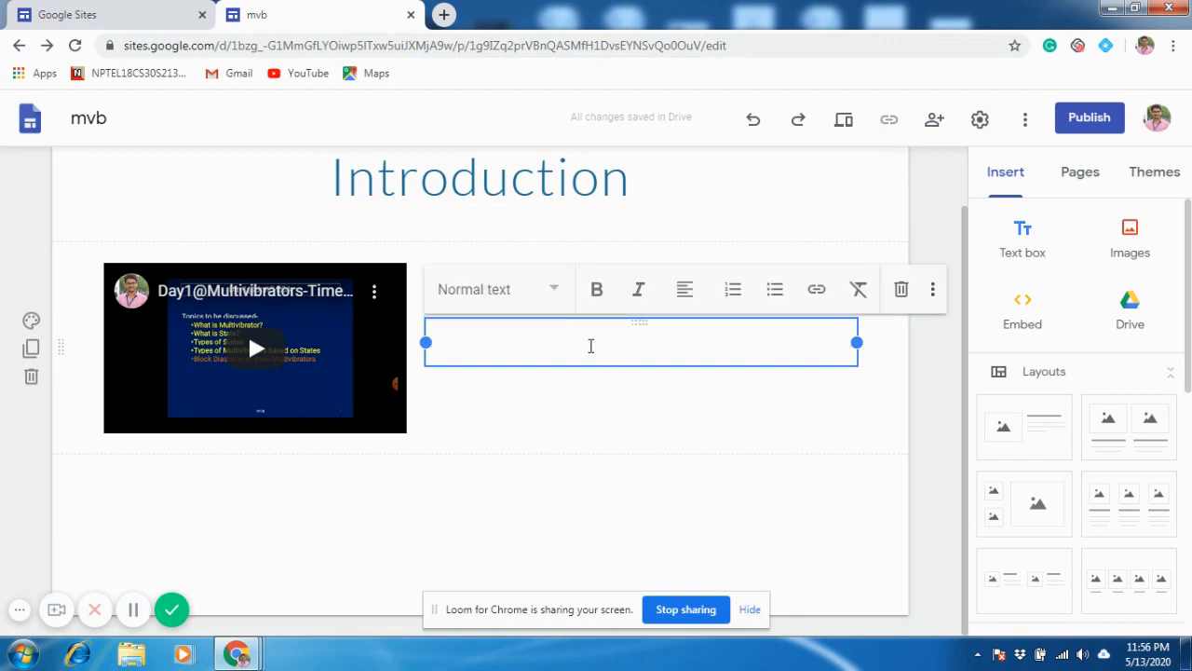
type("Lecture ")
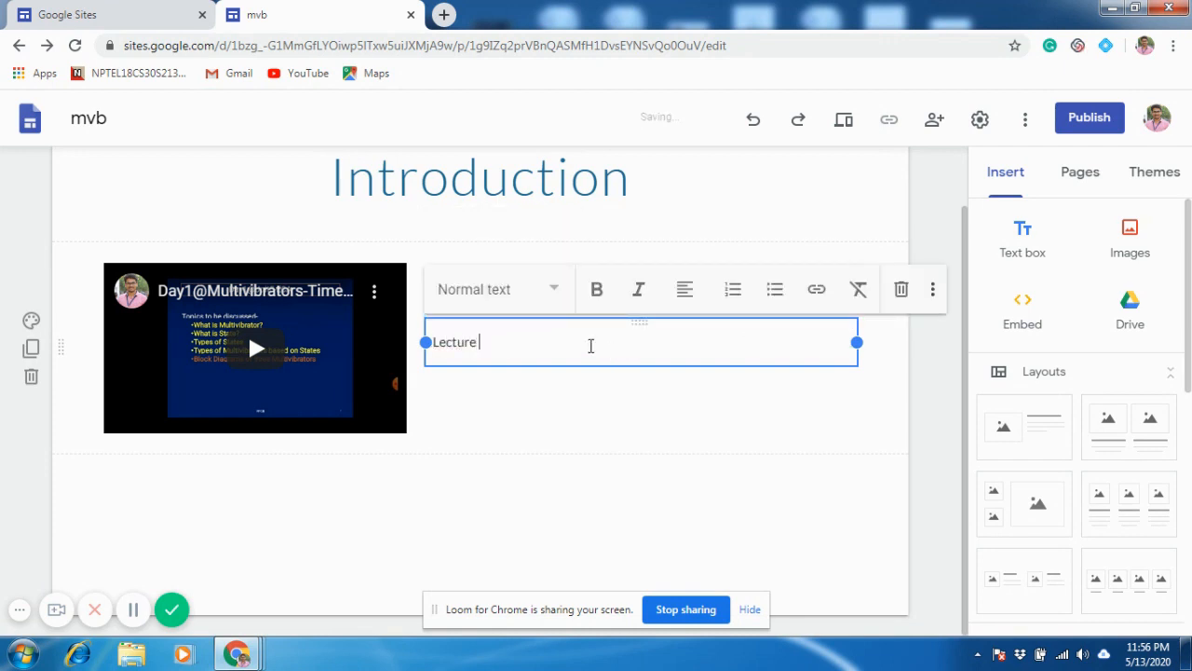
type("Notes")
key("Return")
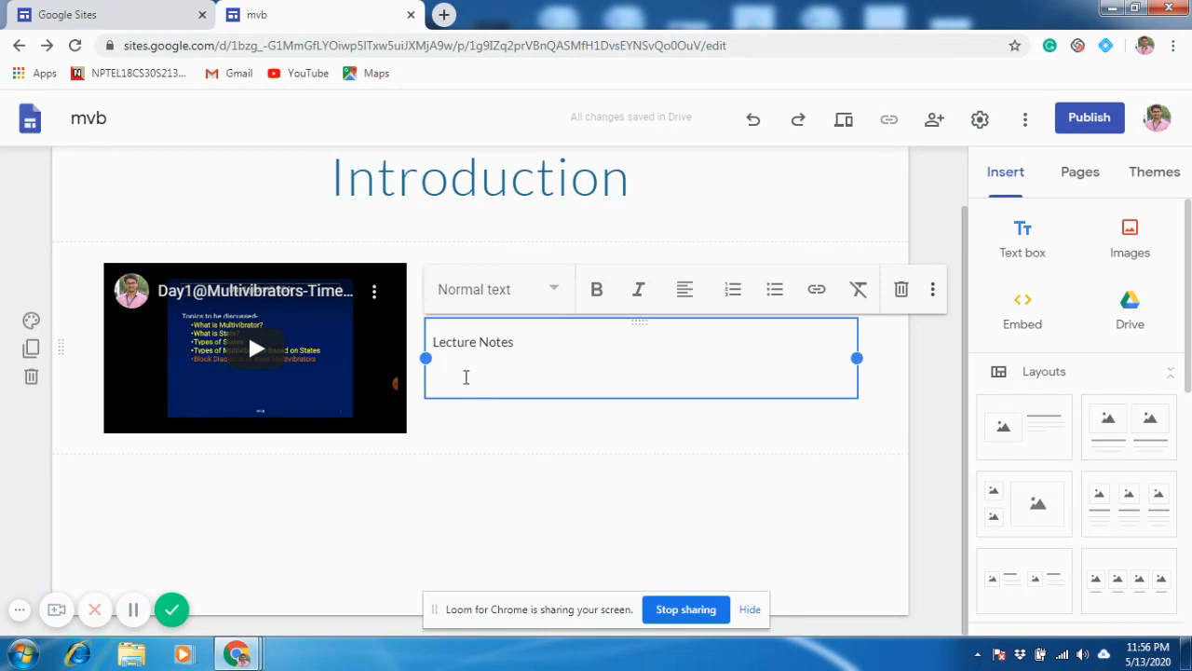
- Add Self Assessment Quiz as the second line under Support, with Quiz capitalized
type("Sel")
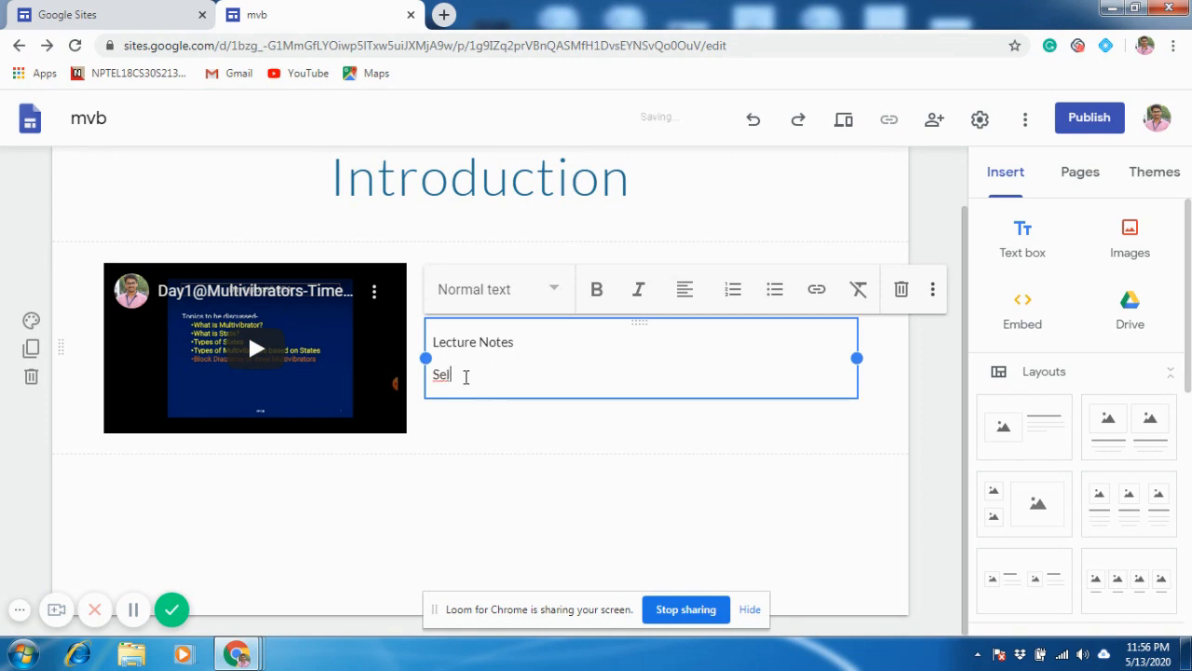
type("f ")
type("a")
type("ssessmn")
type("ent w")
key("BackSpace")
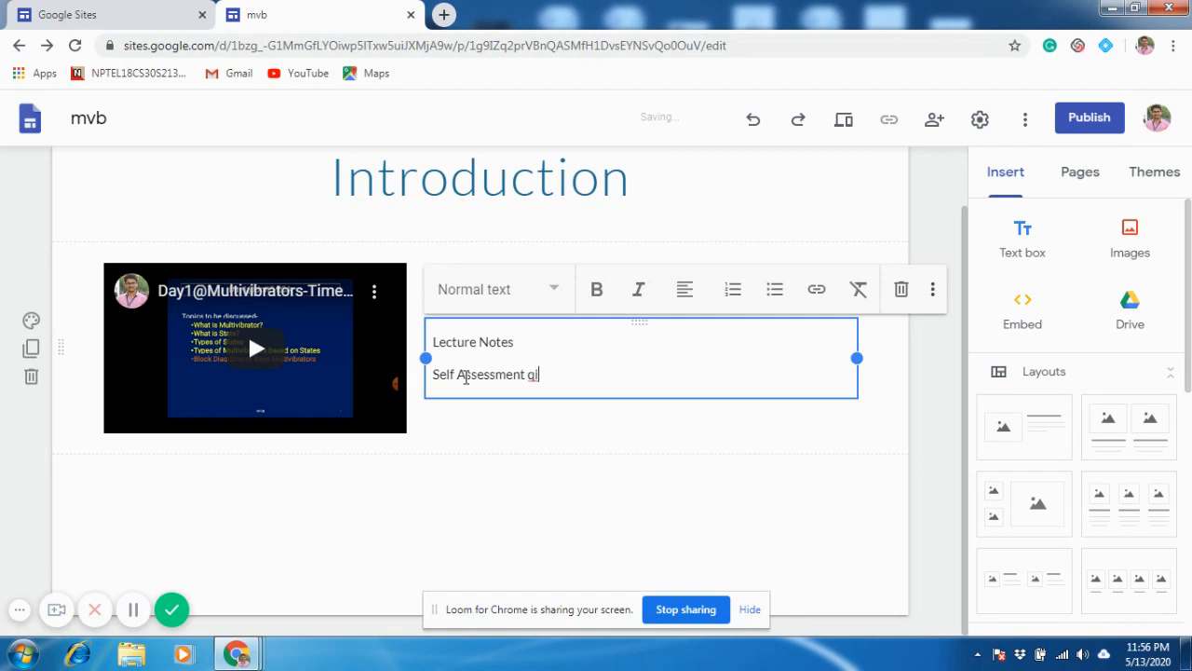
type("quiz")
left_click(538, 376)
key("BackSpace")
type("Quiz")
left_click(572, 376)
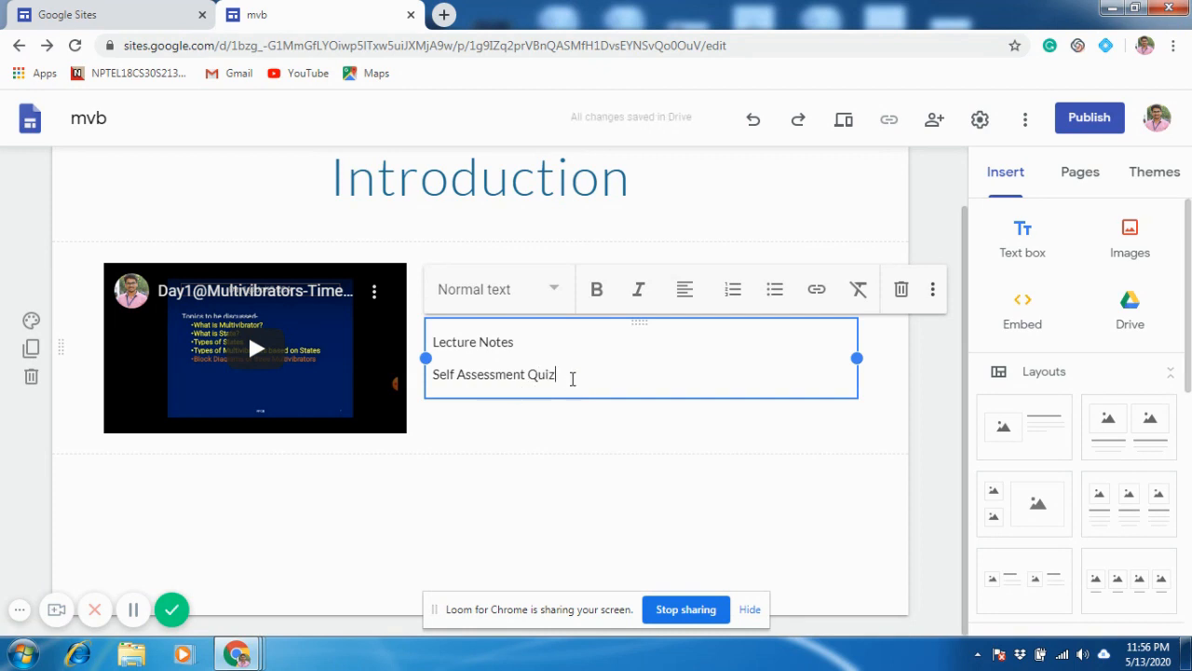
- Add Additional Video as the third line of the body text under Support
key("Return")
type("Additi")
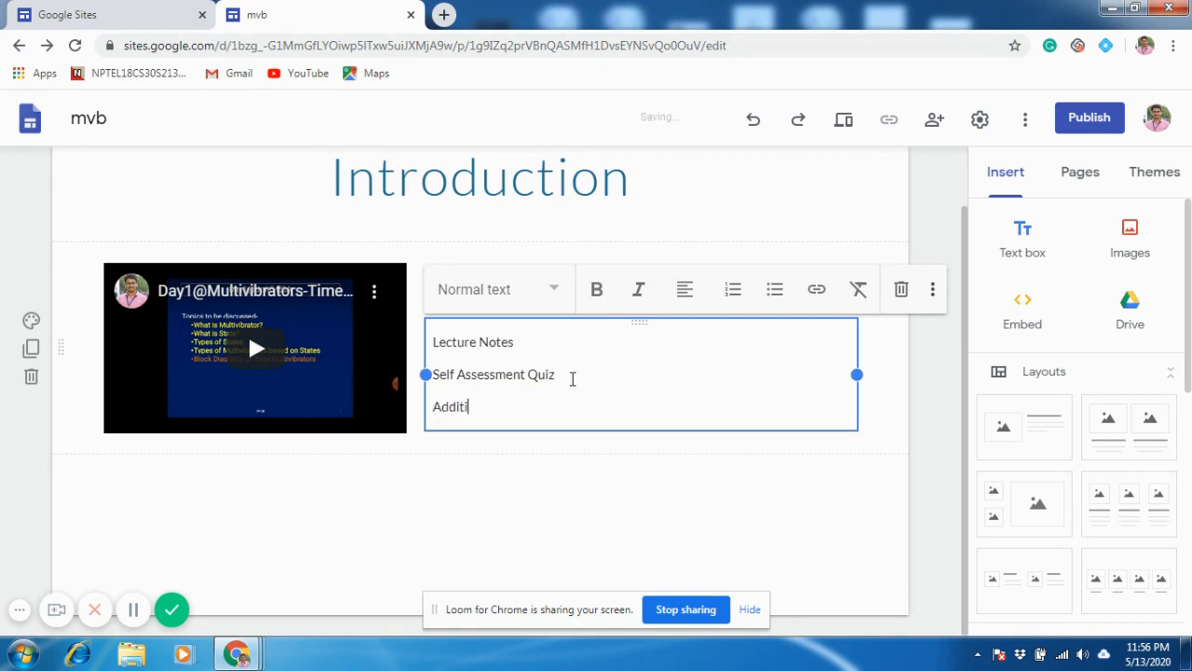
type("onal Video")
left_click(935, 578)
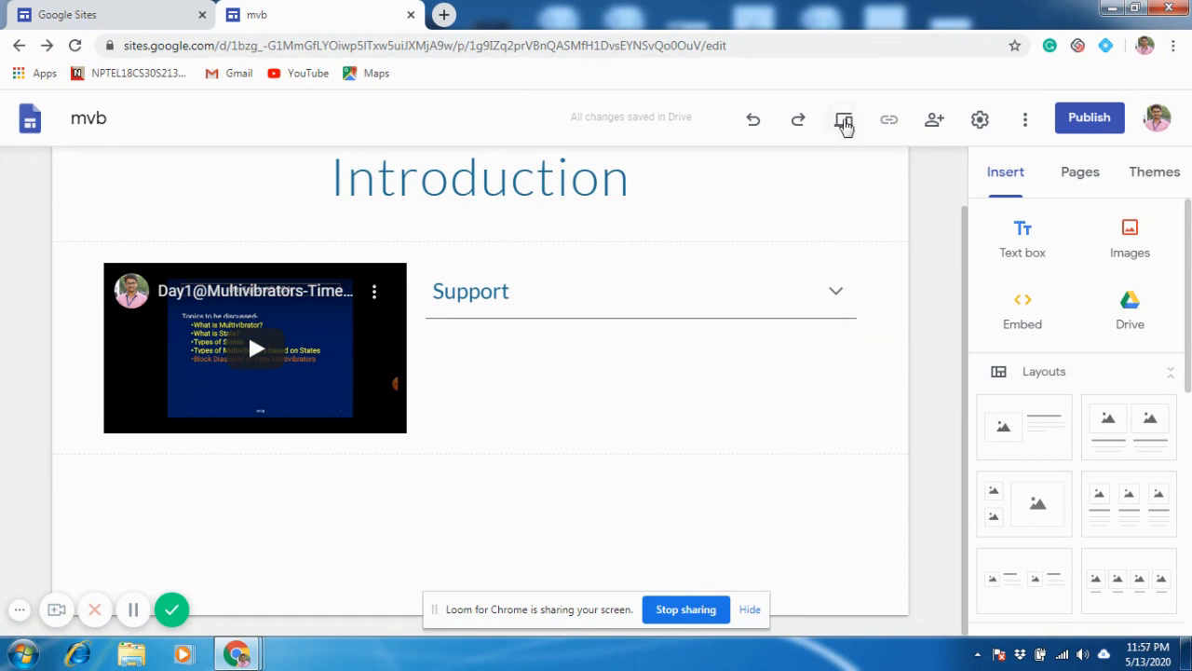
- Preview the site, checking the Home page and the expanded Support list on the Introduction page, and close the preview
left_click(844, 121)
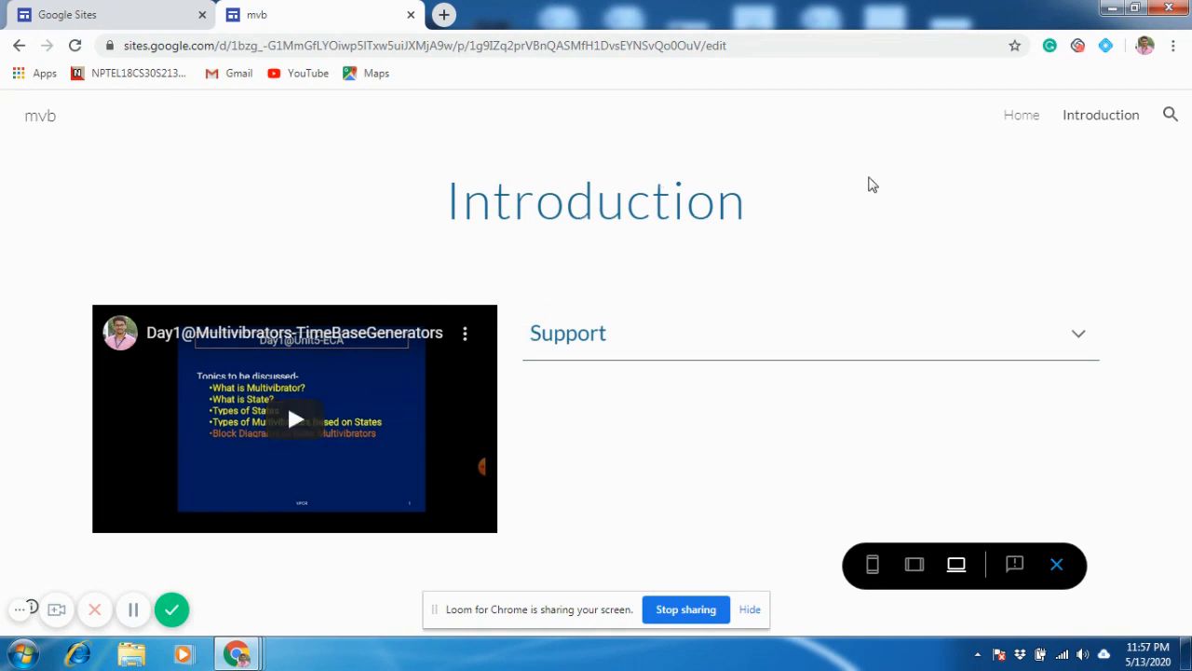
left_click(1024, 123)
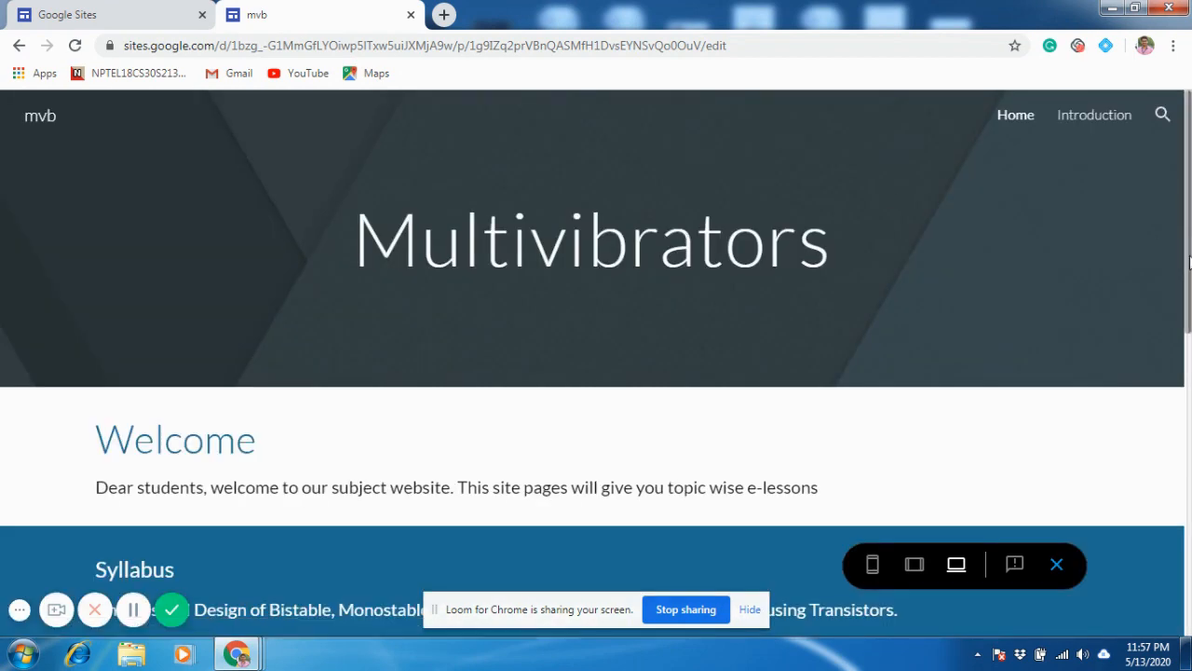
left_click_drag(1189, 244, 967, 197)
left_click(1093, 116)
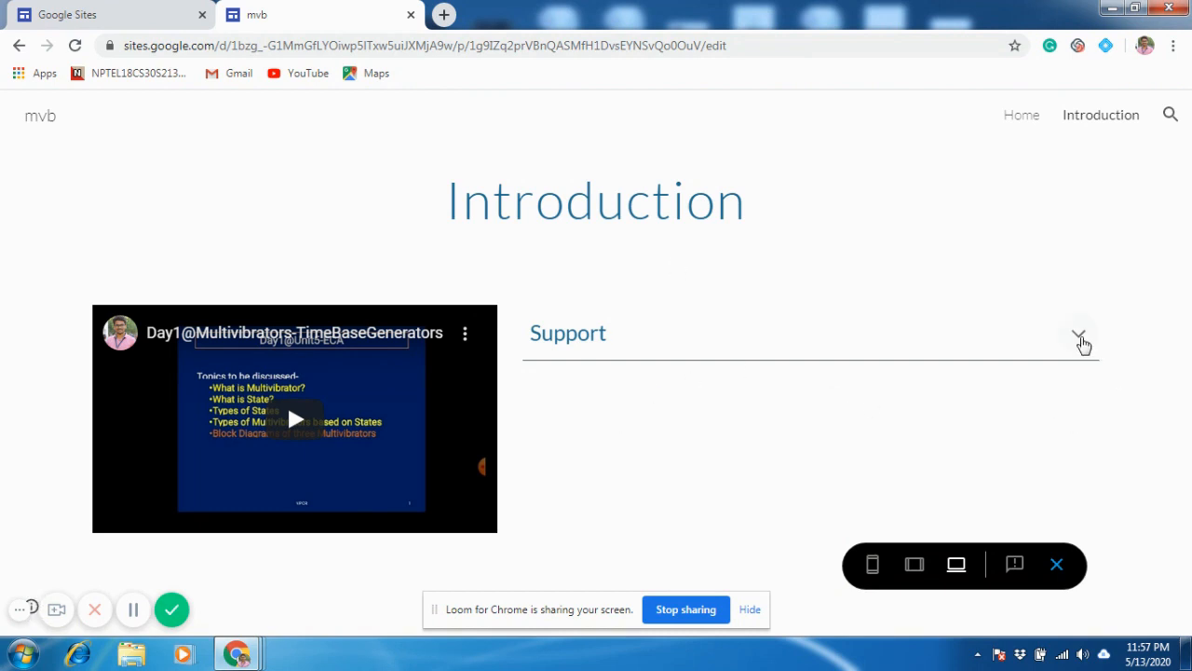
left_click(1079, 337)
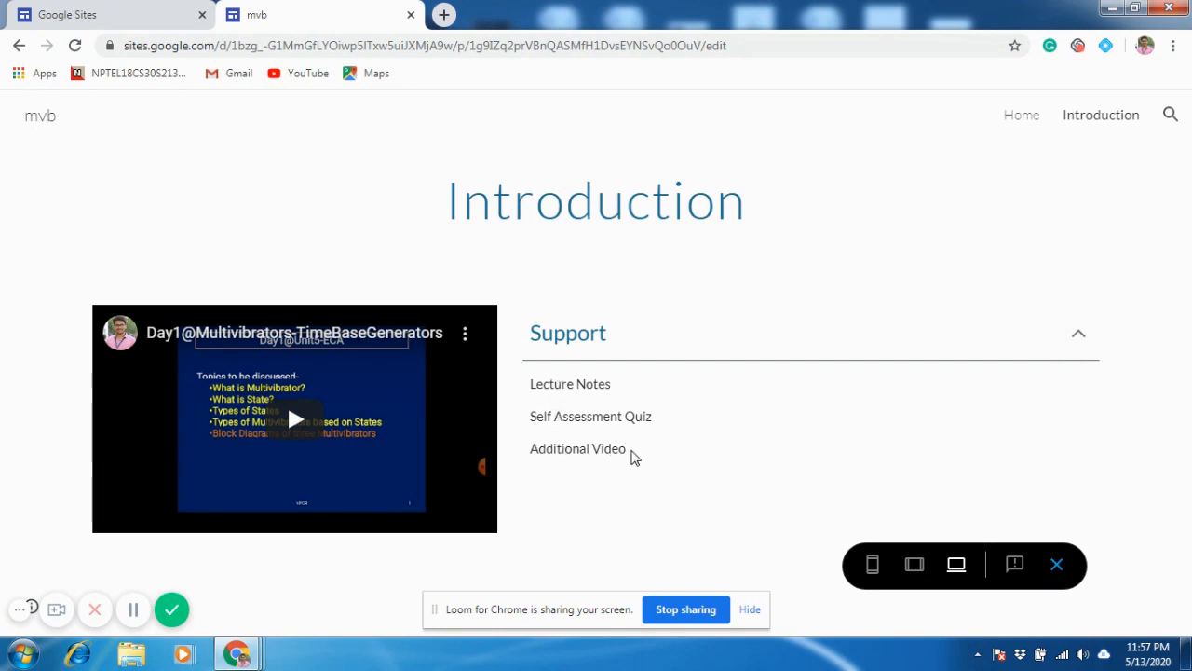
left_click_drag(634, 457, 524, 416)
left_click(656, 428)
left_click(1057, 565)
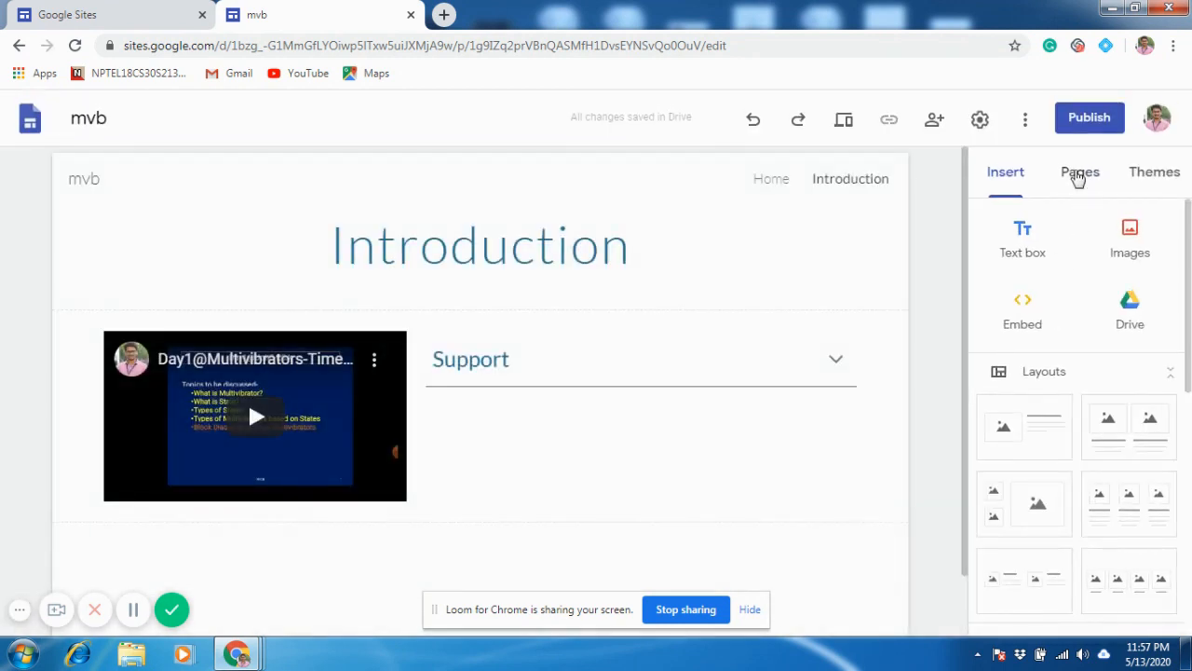
- Add a new page named Modules and nest the Introduction page under it as a subpage
left_click(1077, 179)
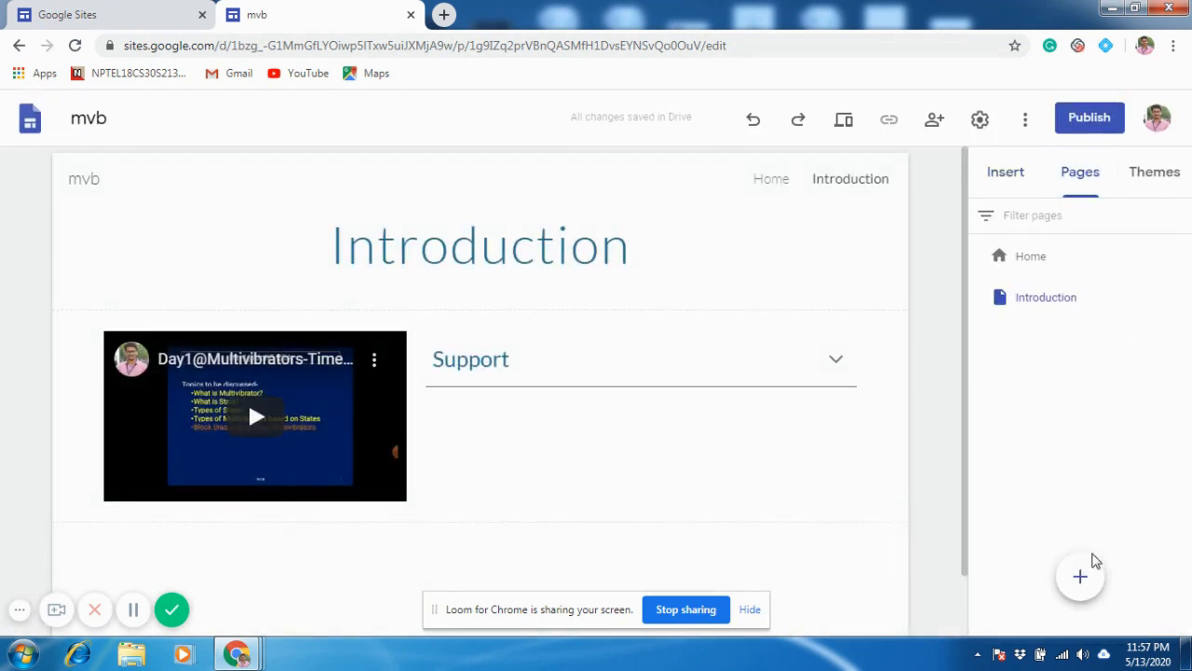
left_click(1081, 575)
type("M")
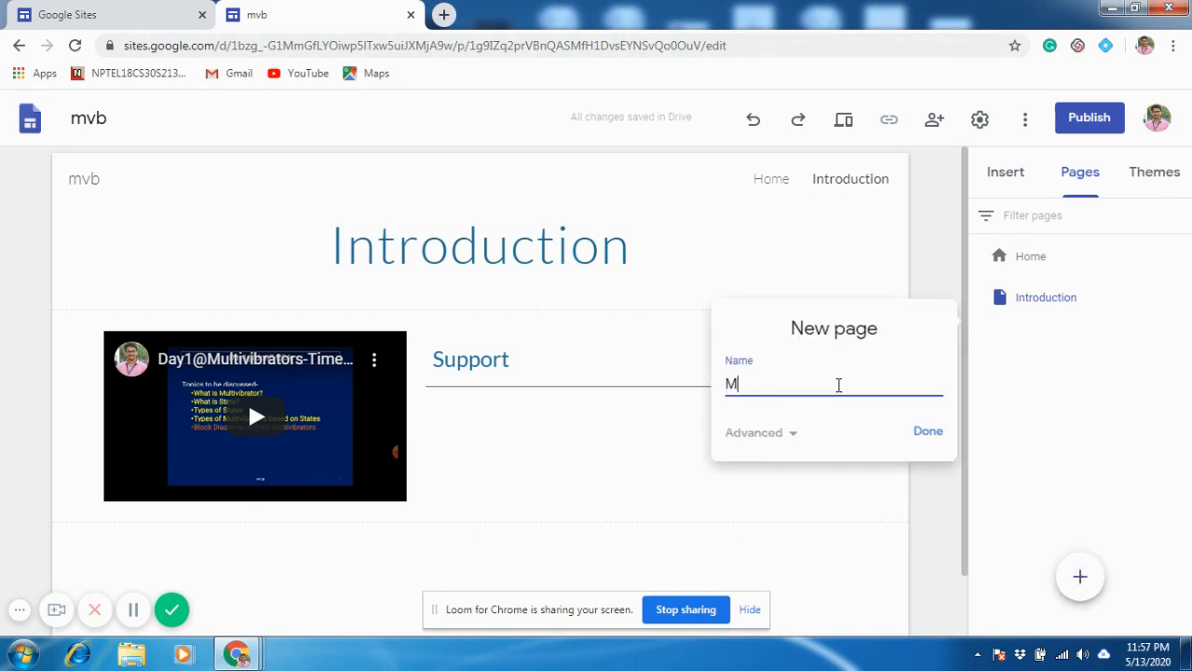
type("odules")
key("Return")
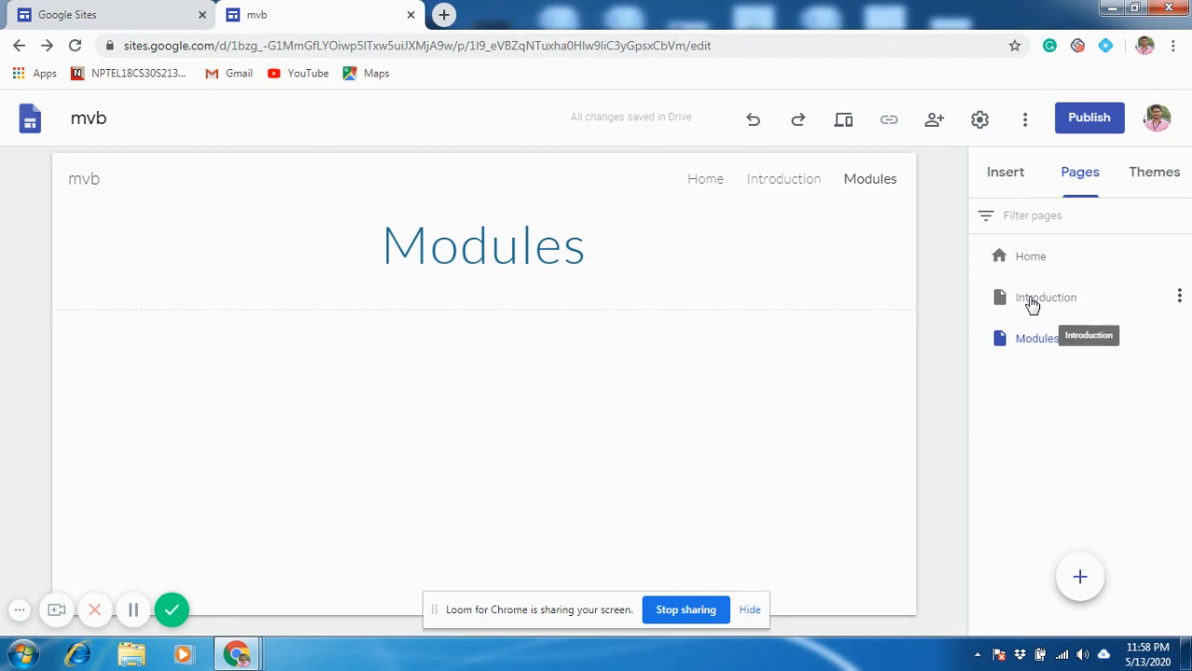
left_click_drag(1032, 305, 1037, 341)
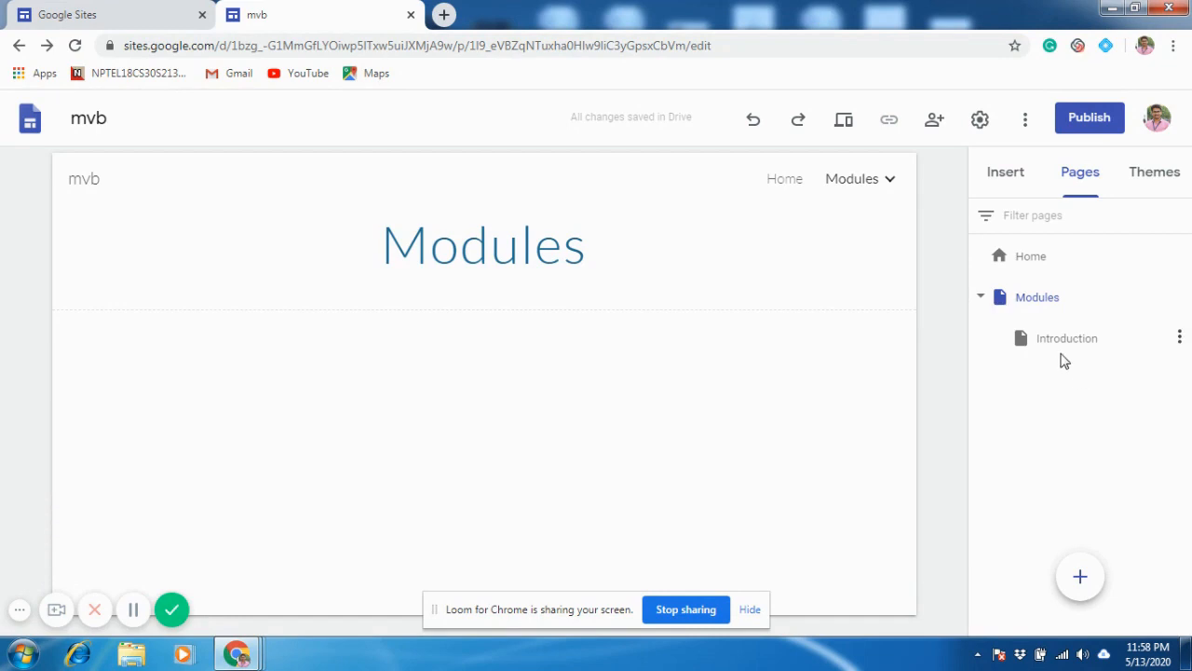
mouse_move(1083, 543)
left_click(1039, 261)
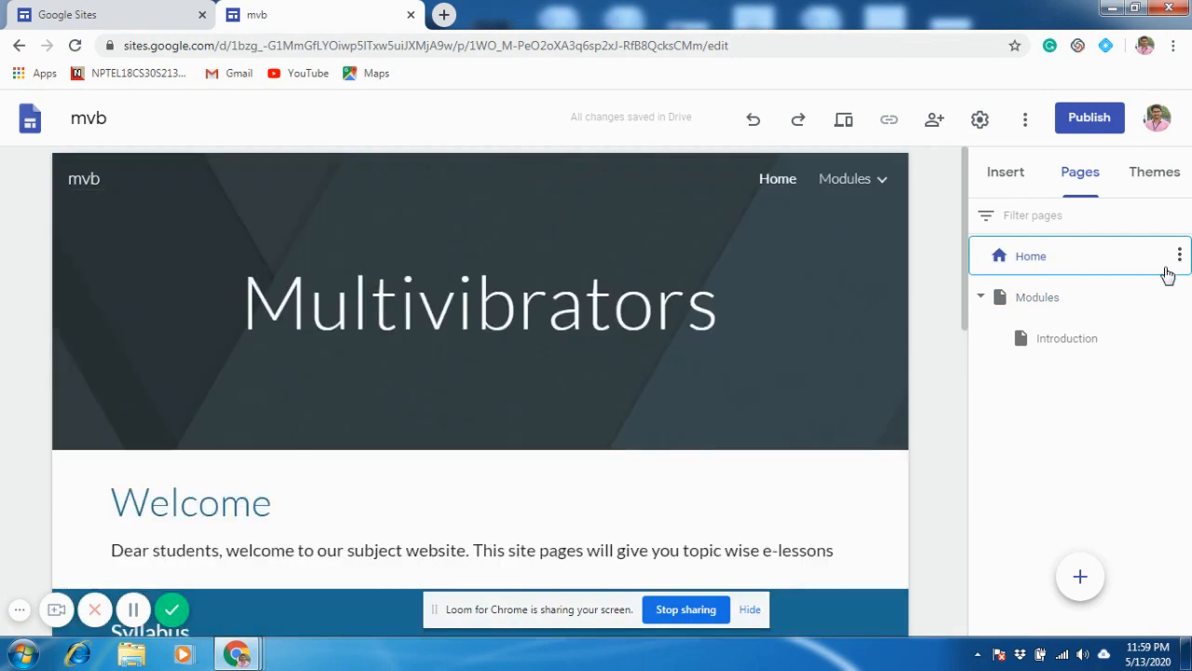
left_click(1180, 259)
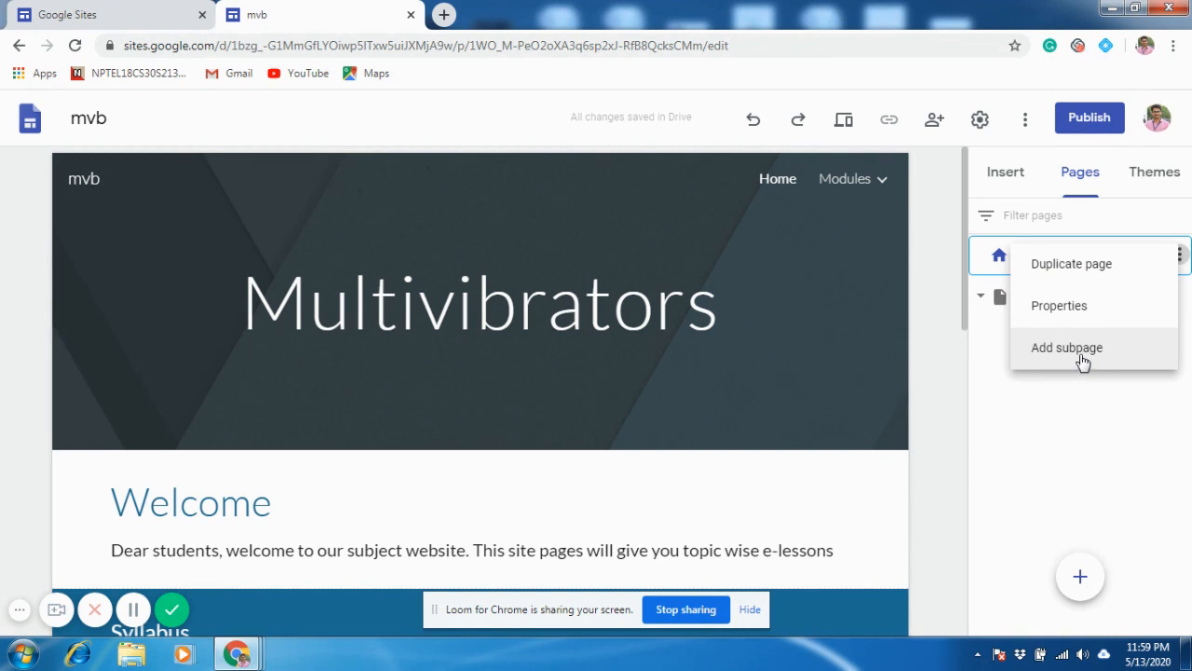
left_click(955, 391)
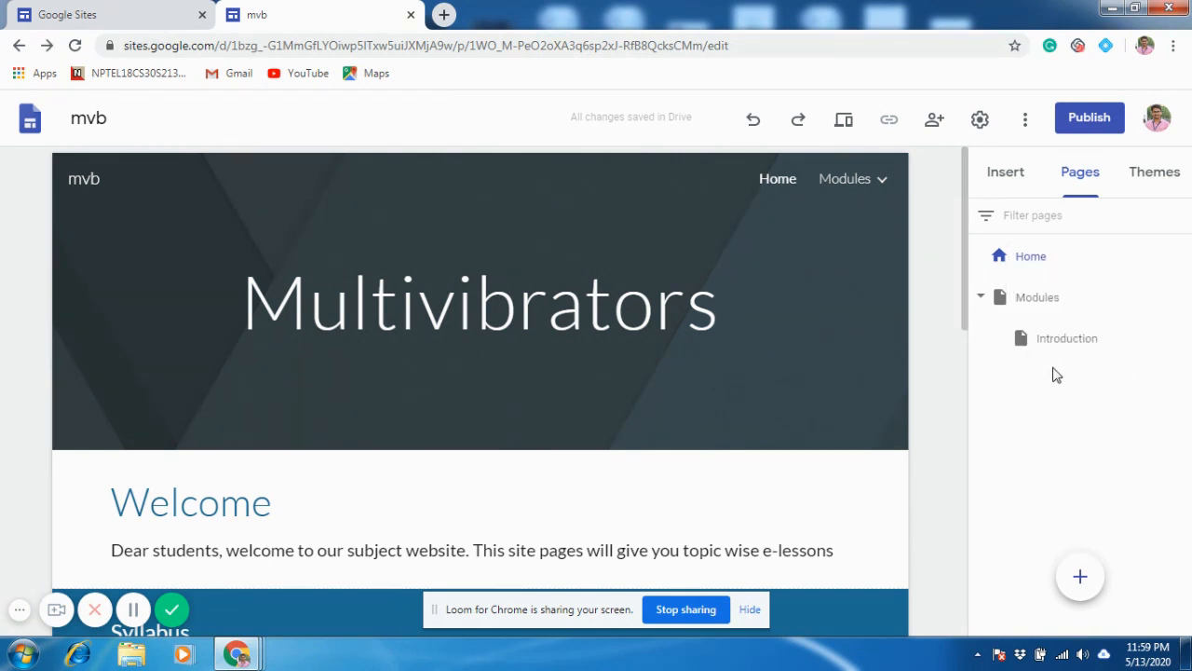
- Open the Introduction page for editing and expand the collapsible Support text
left_click(1078, 343)
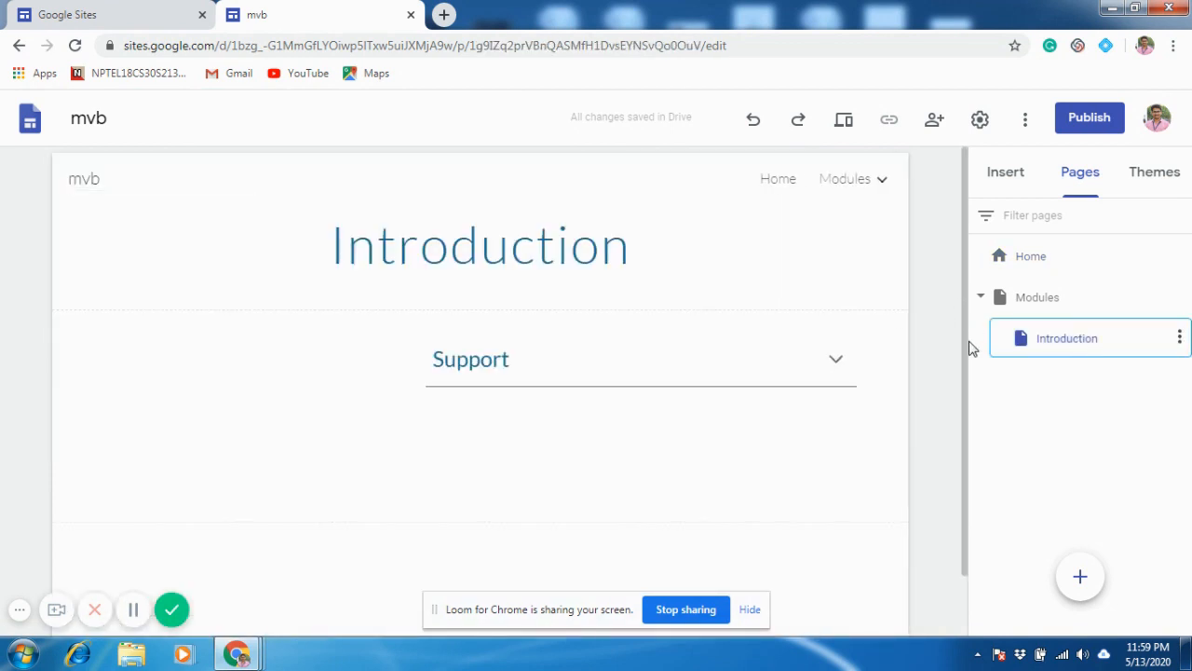
left_click_drag(966, 354, 966, 412)
left_click(830, 288)
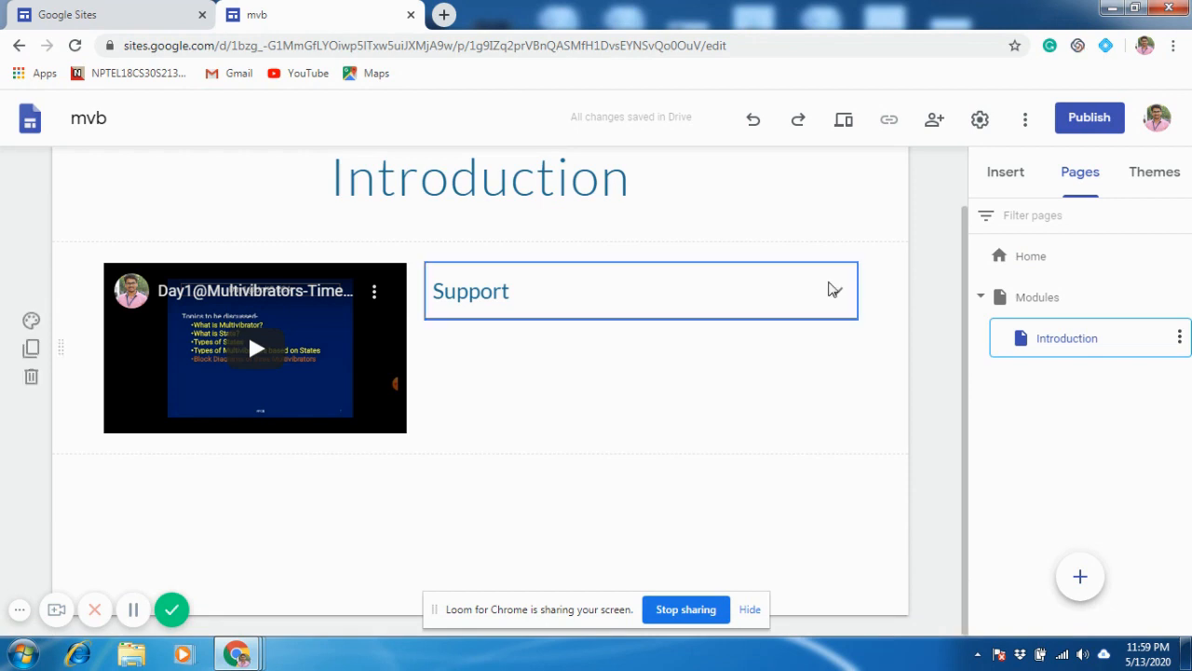
left_click(836, 294)
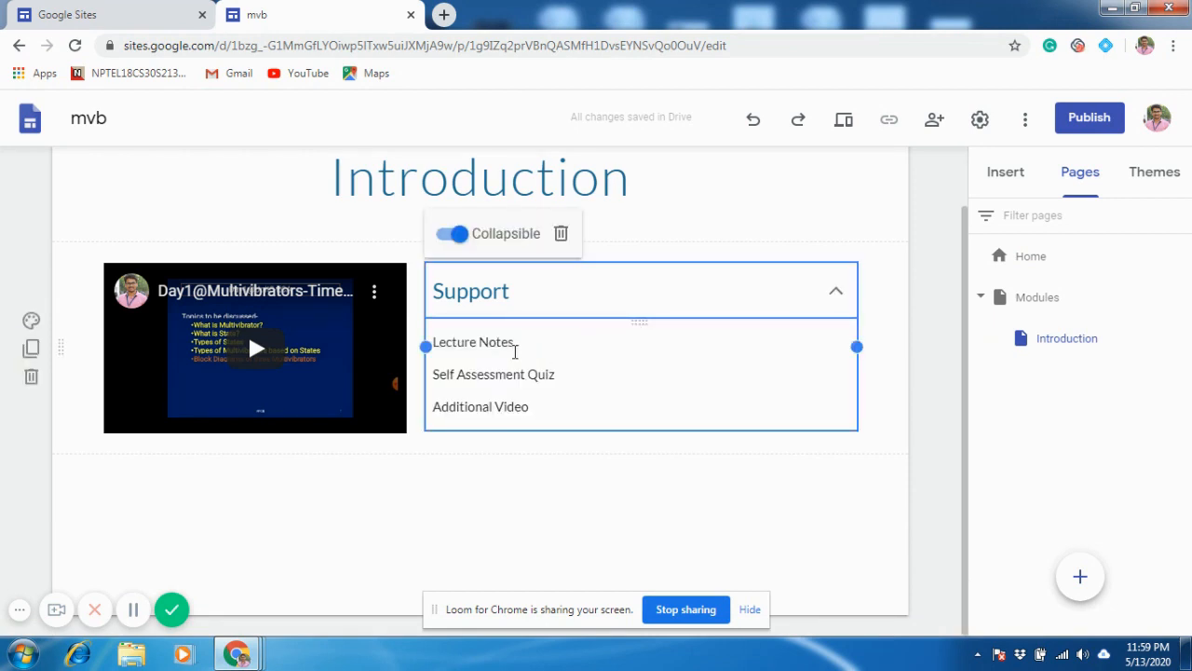
- Open the workbook of links in Excel, copy the Lecture Notes URL from cell B4 and return to the site editor
key("super")
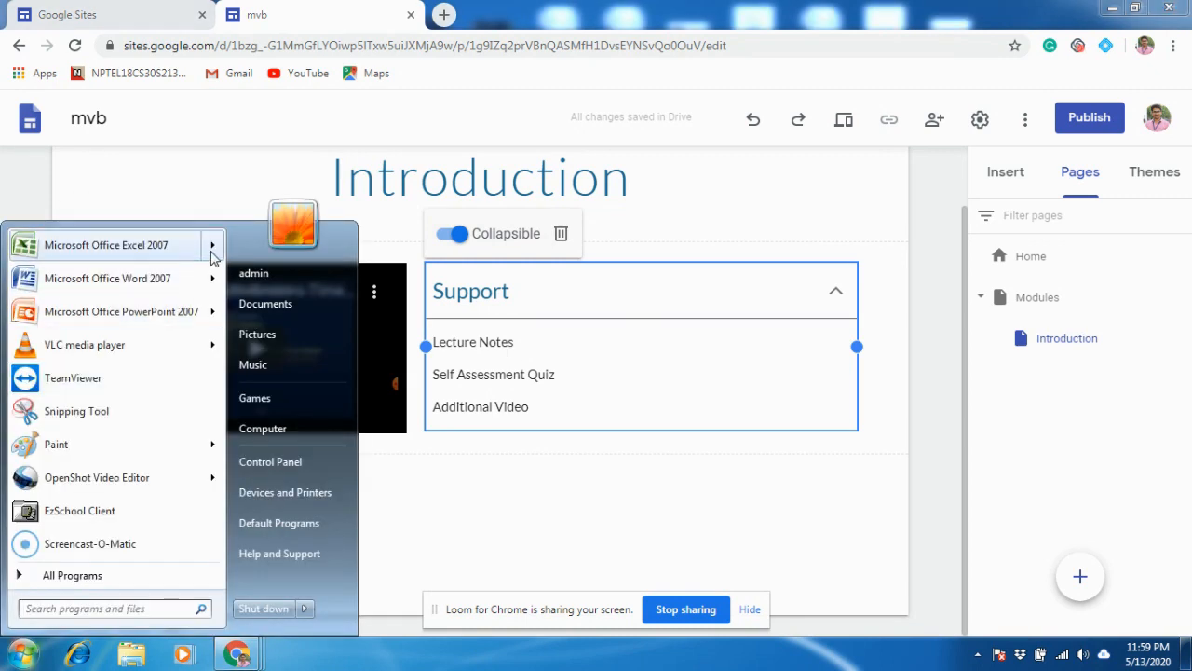
mouse_move(213, 256)
left_click(261, 264)
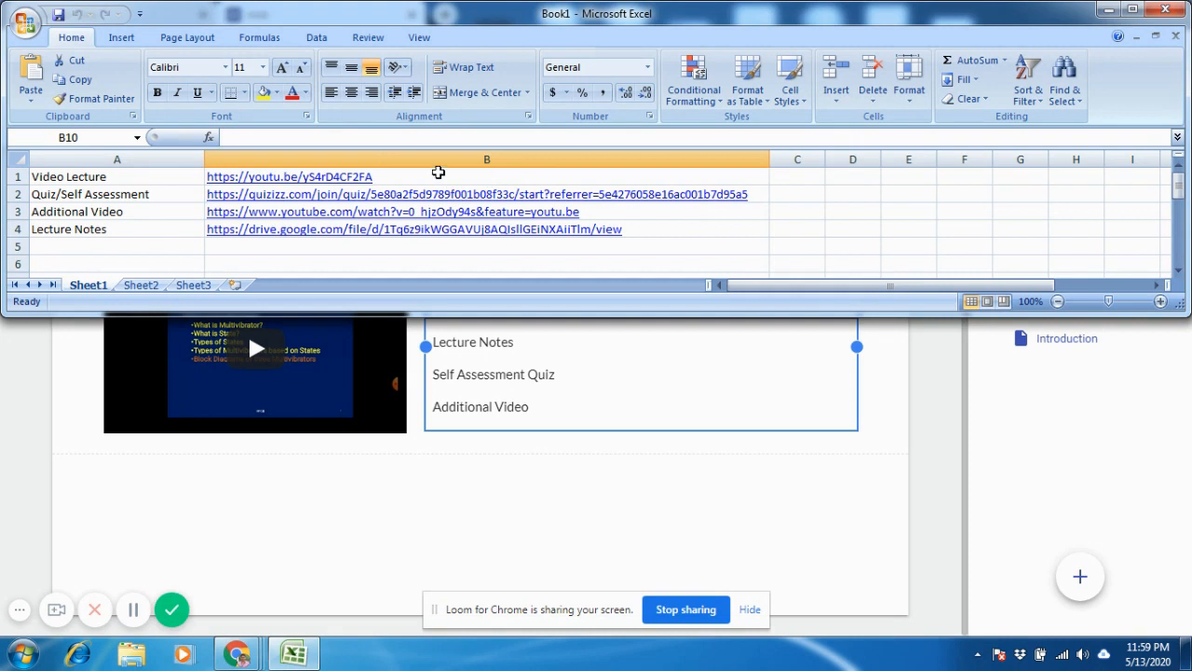
left_click(382, 172)
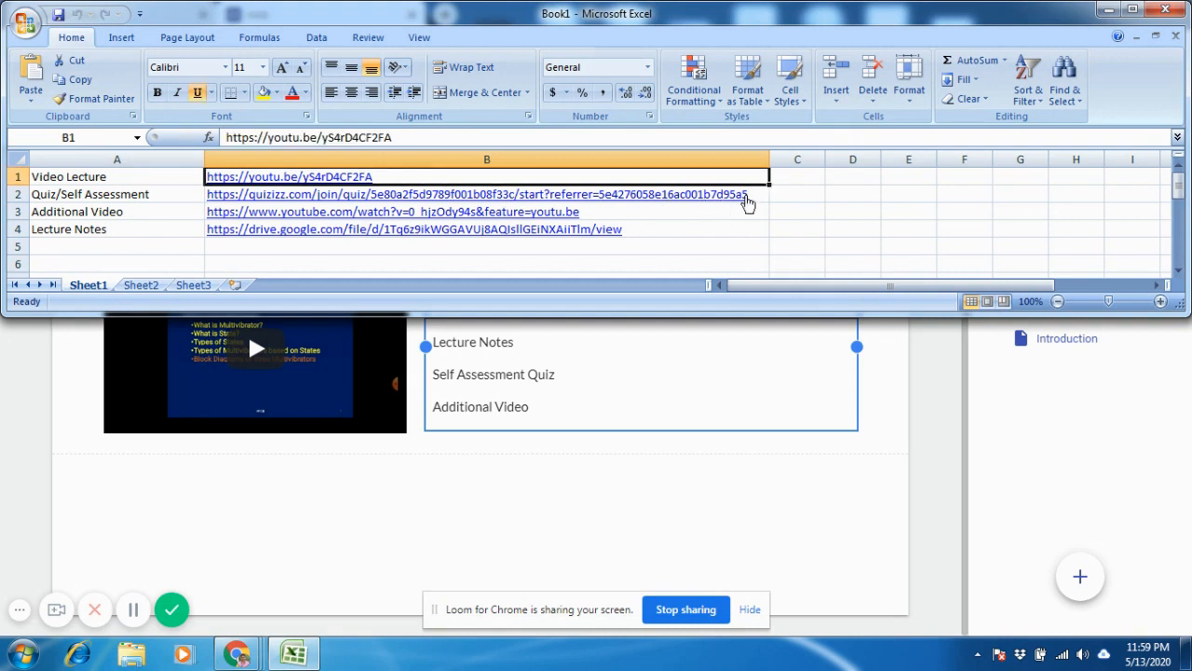
left_click(759, 192)
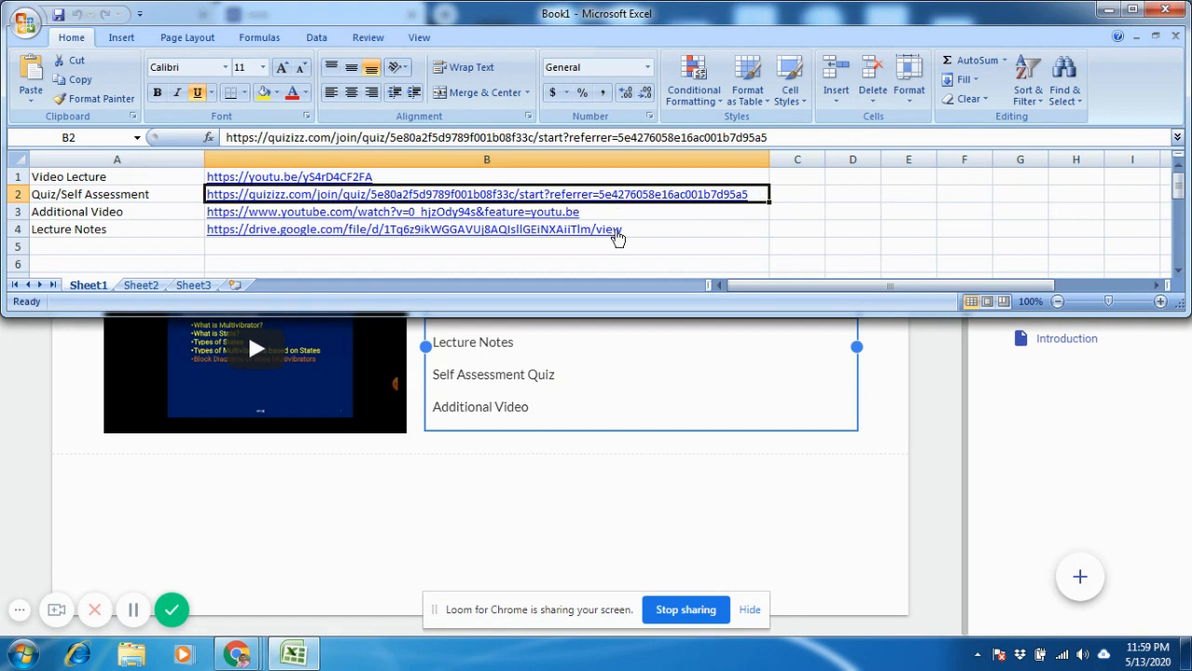
left_click(632, 234)
left_click_drag(642, 137, 226, 137)
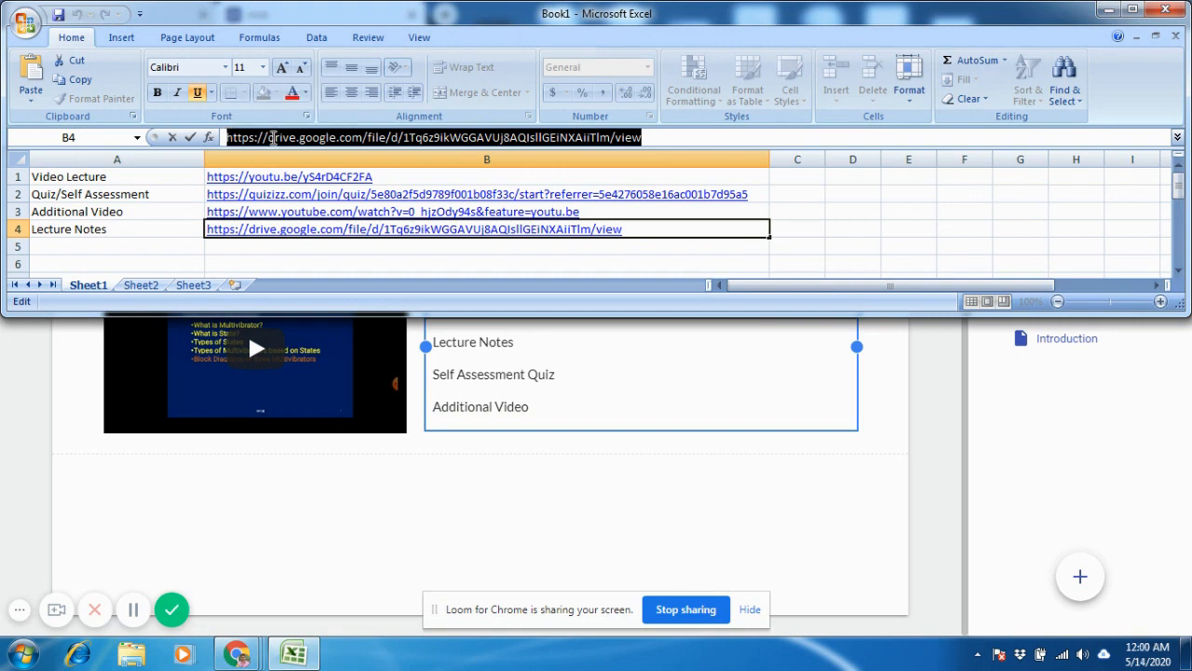
left_click(1107, 13)
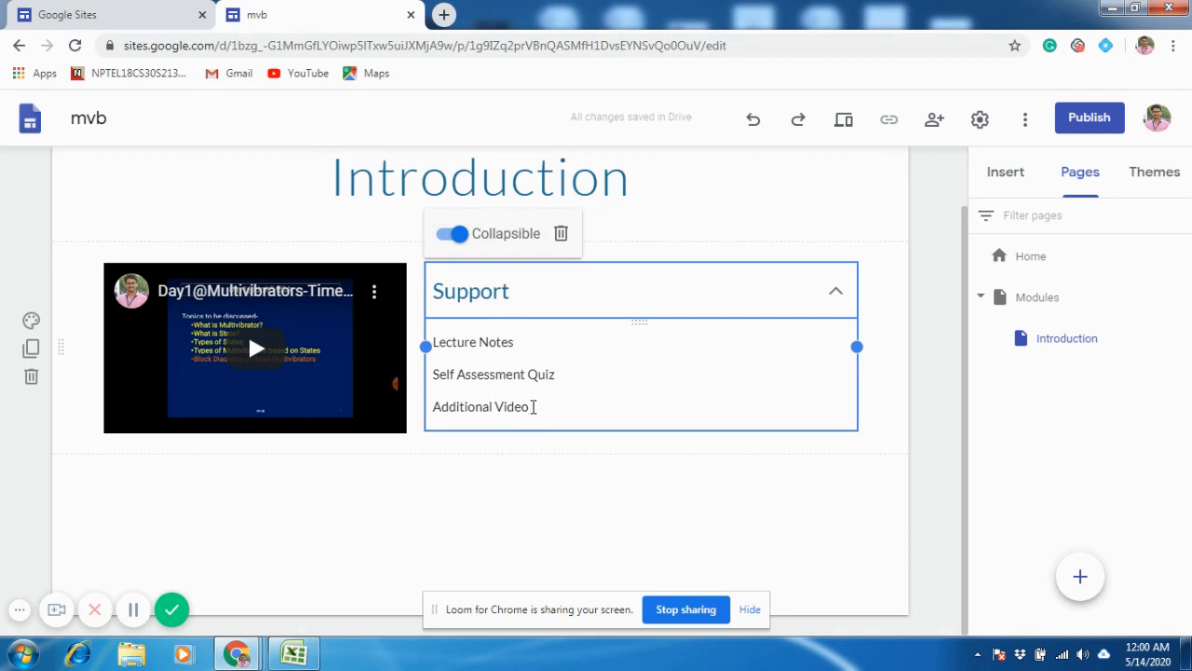
- Link the Lecture Notes text under Support to the copied Google Drive URL
left_click_drag(518, 343, 431, 342)
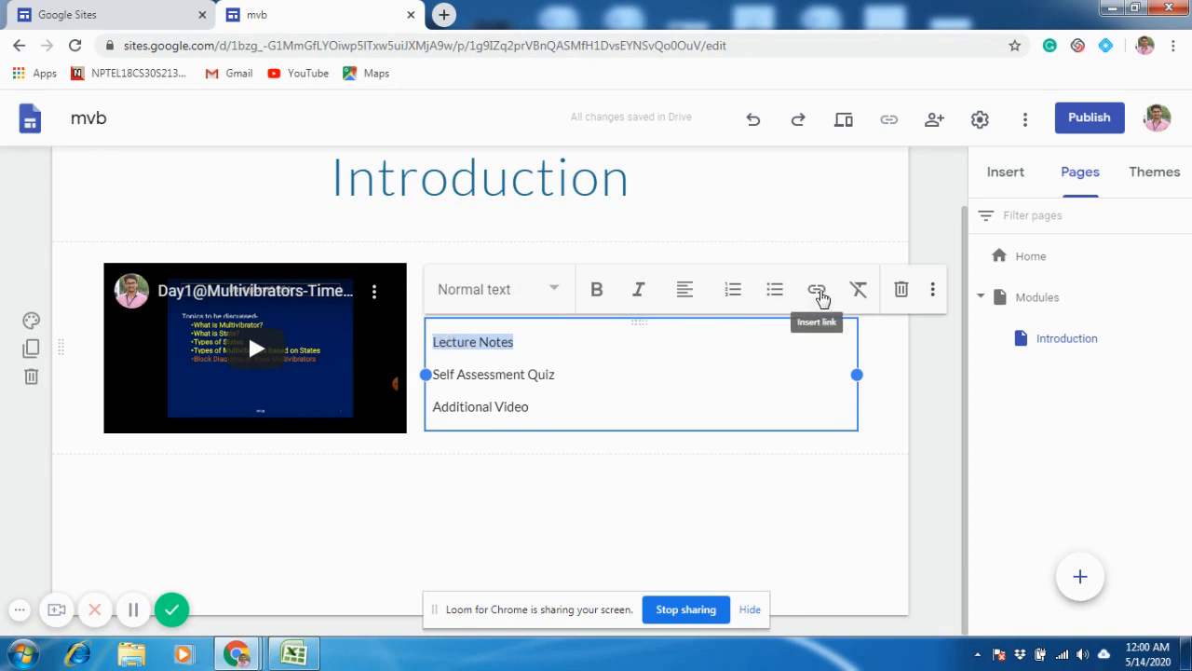
left_click(819, 292)
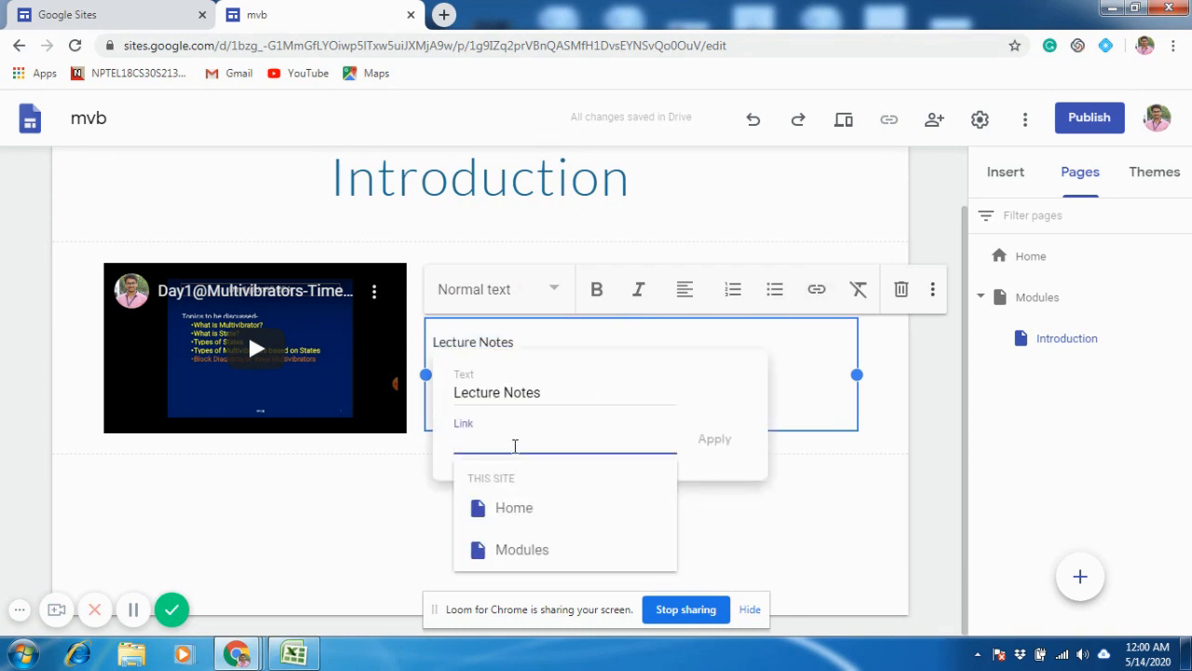
key("ctrl+v")
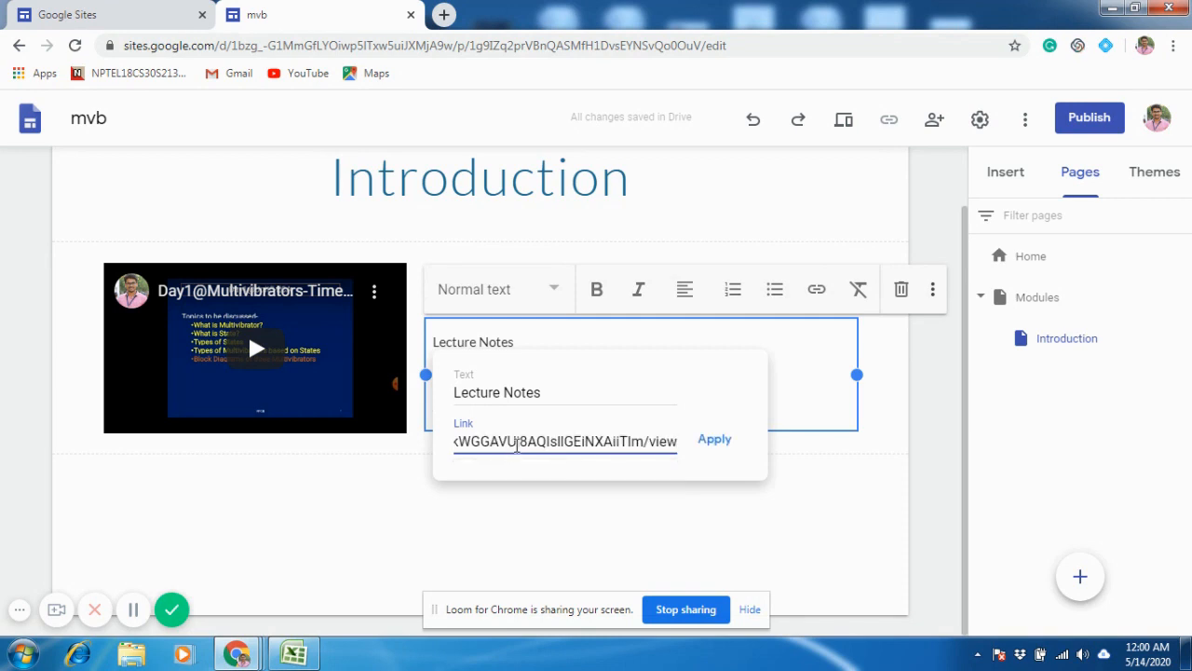
left_click(713, 444)
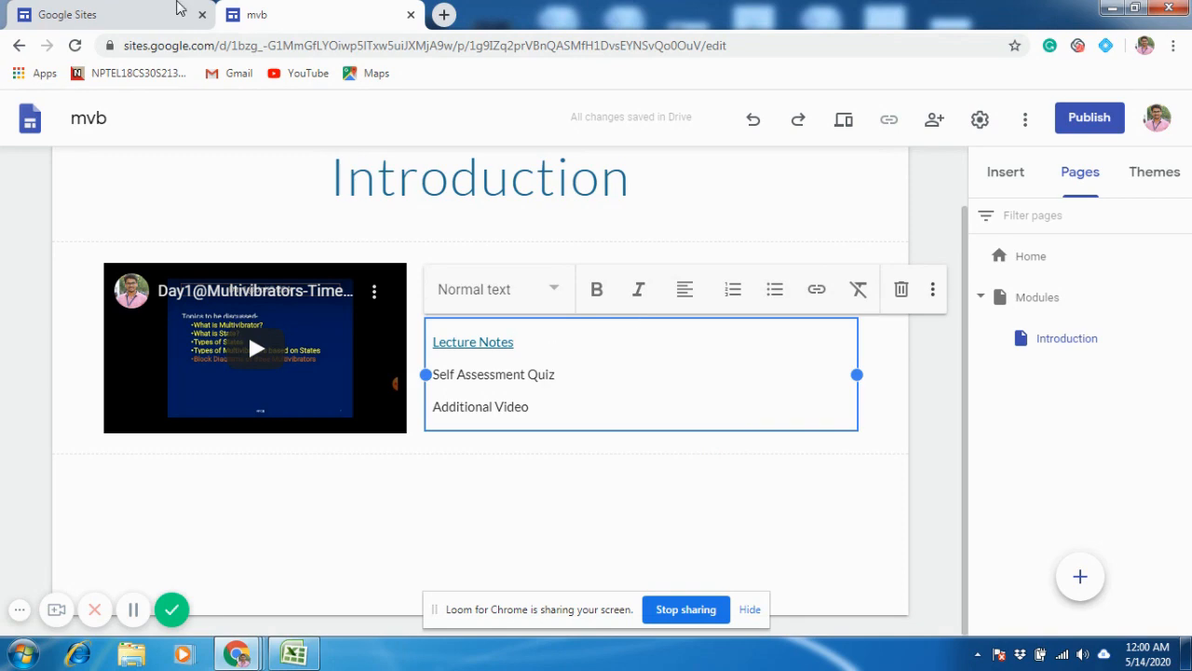
left_click(177, 13)
left_click(327, 13)
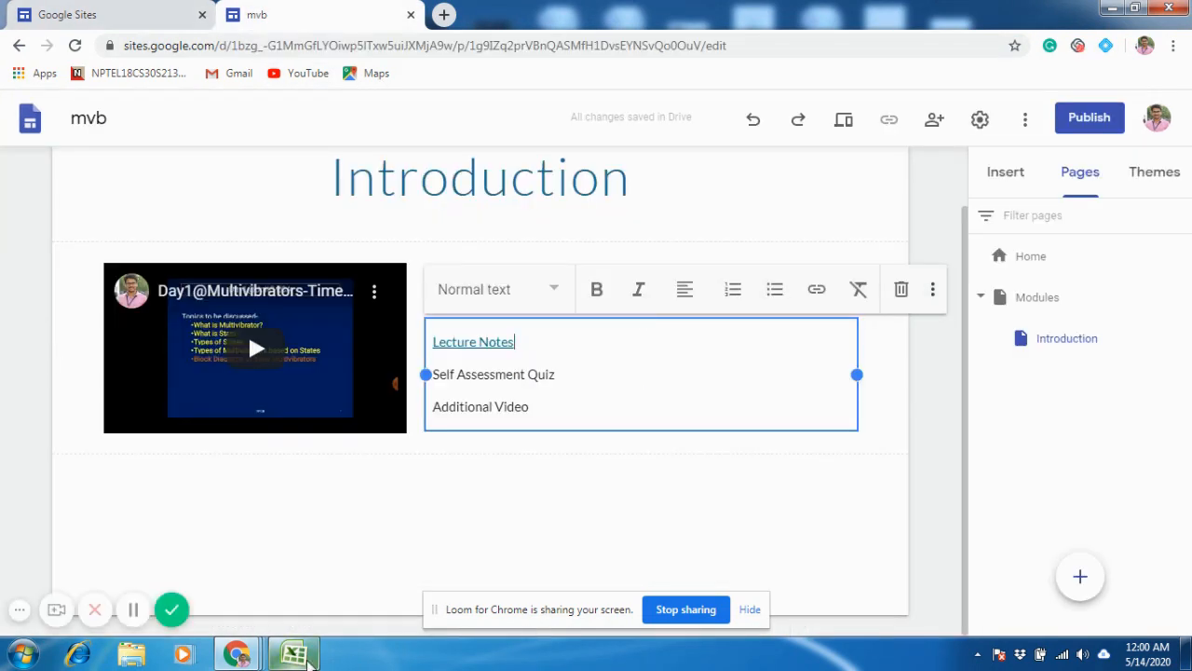
- Copy the Quiz/Self Assessment link from cell B2 of the Excel workbook and return to the site editor
left_click(294, 653)
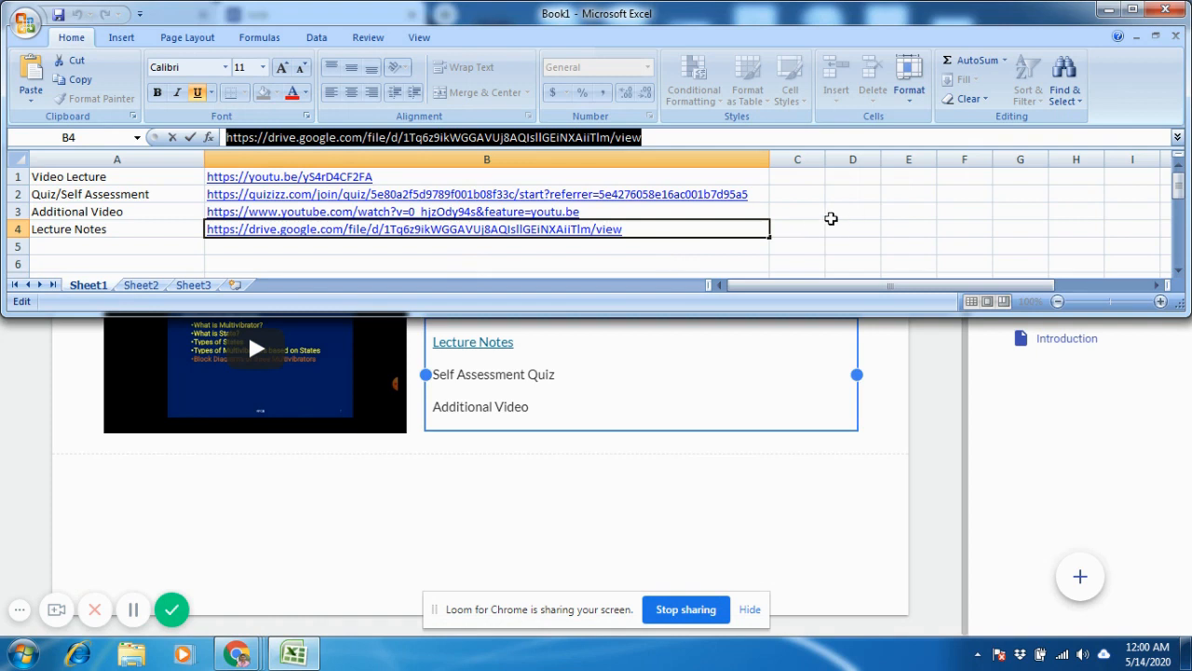
left_click(803, 215)
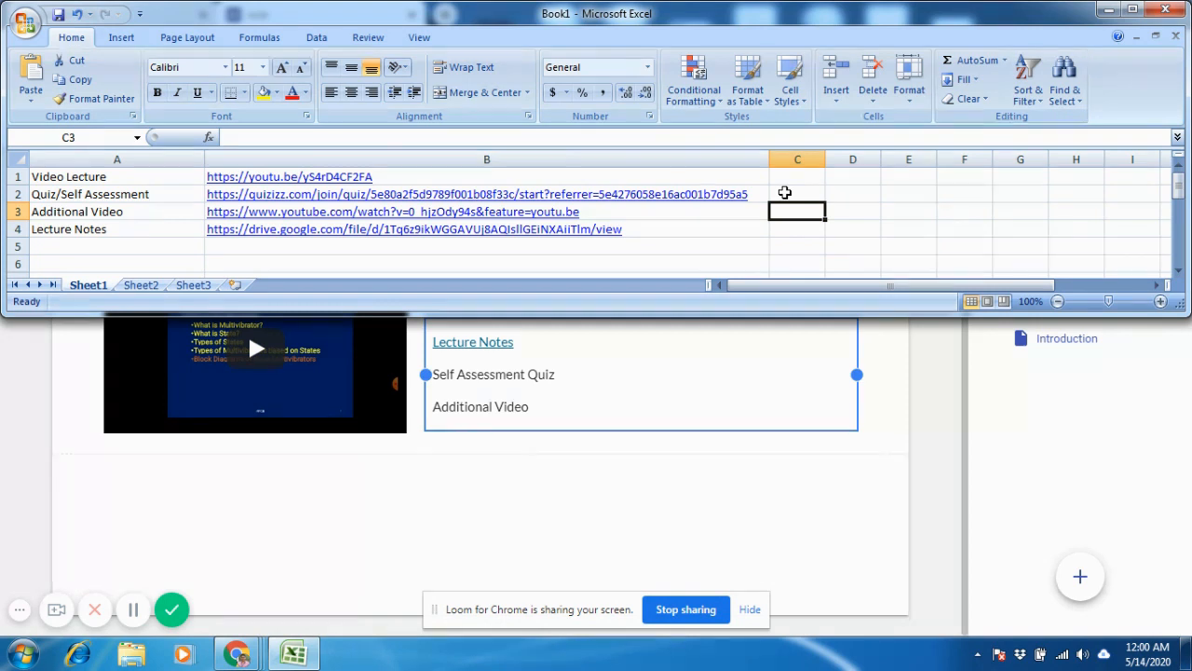
left_click(767, 194)
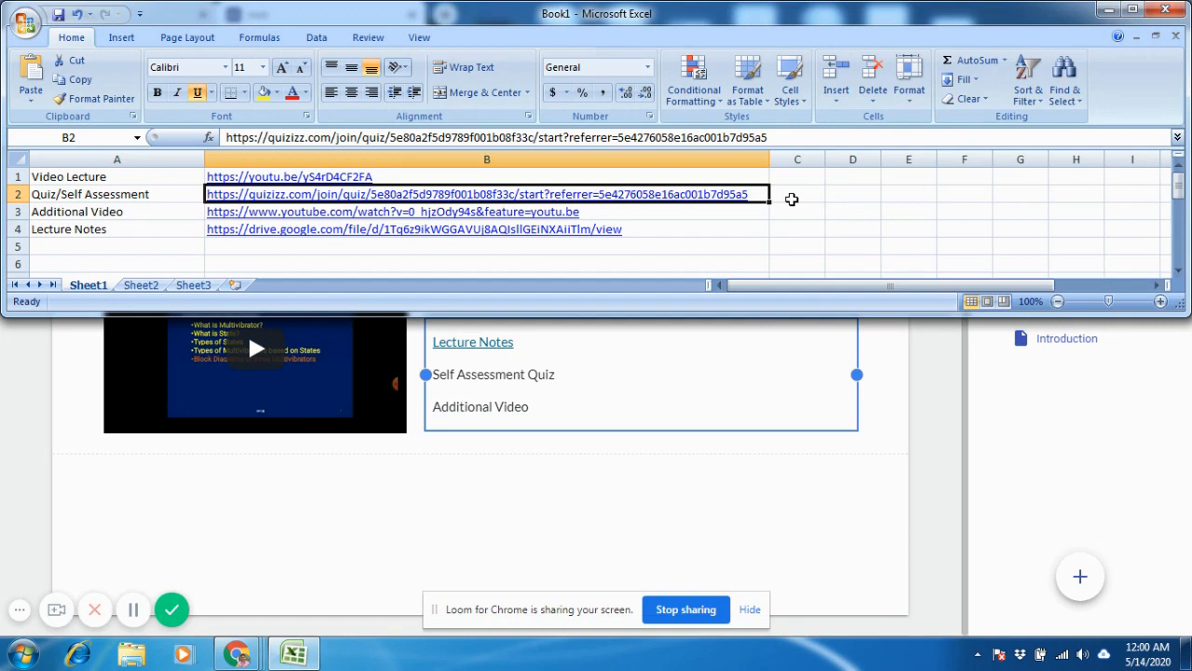
key("ctrl+c")
left_click(597, 488)
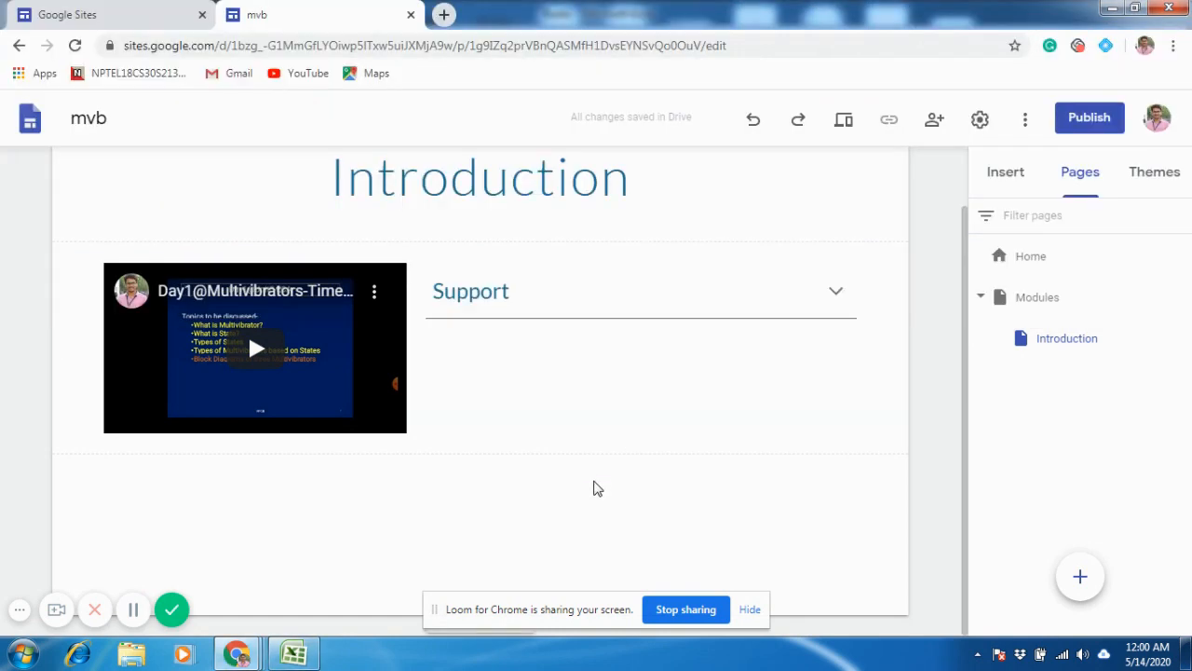
- Link the Self Assessment Quiz text in the collapsible Support section to the copied quizizz.com URL
left_click(842, 295)
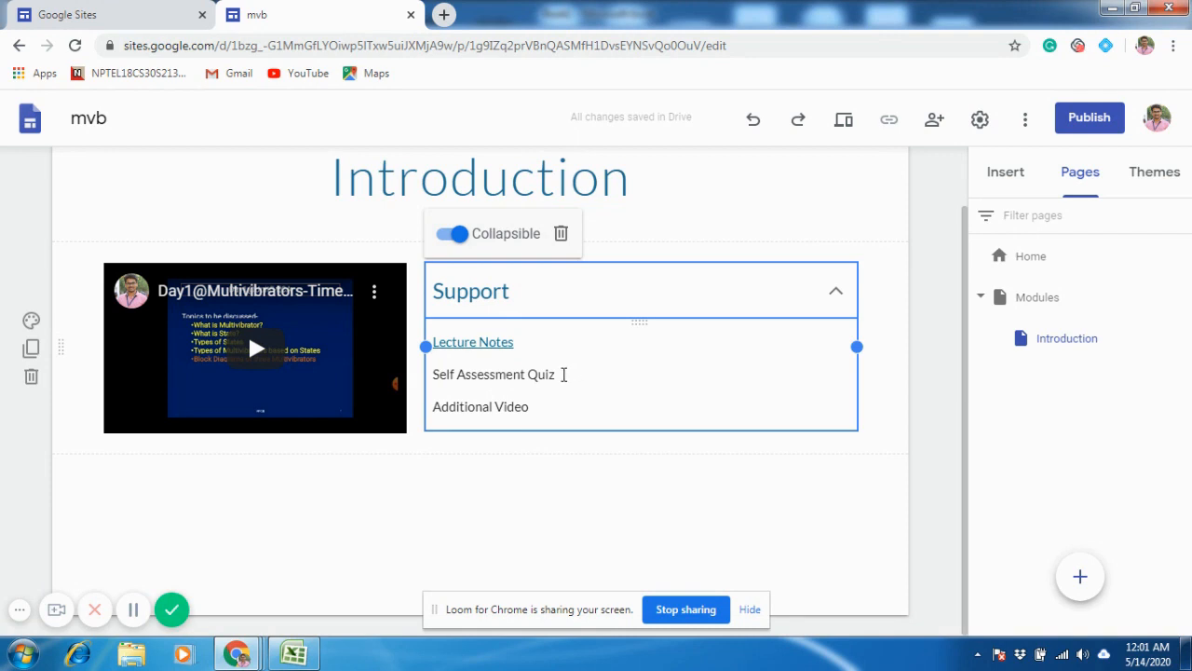
left_click_drag(564, 373, 432, 366)
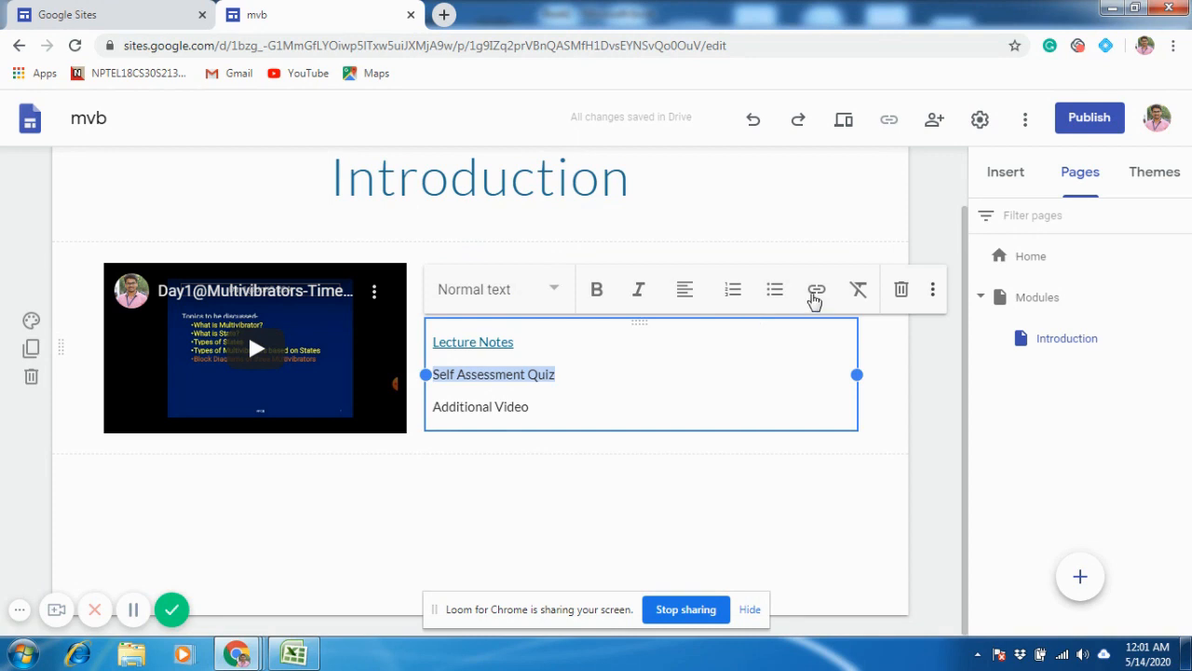
left_click(816, 290)
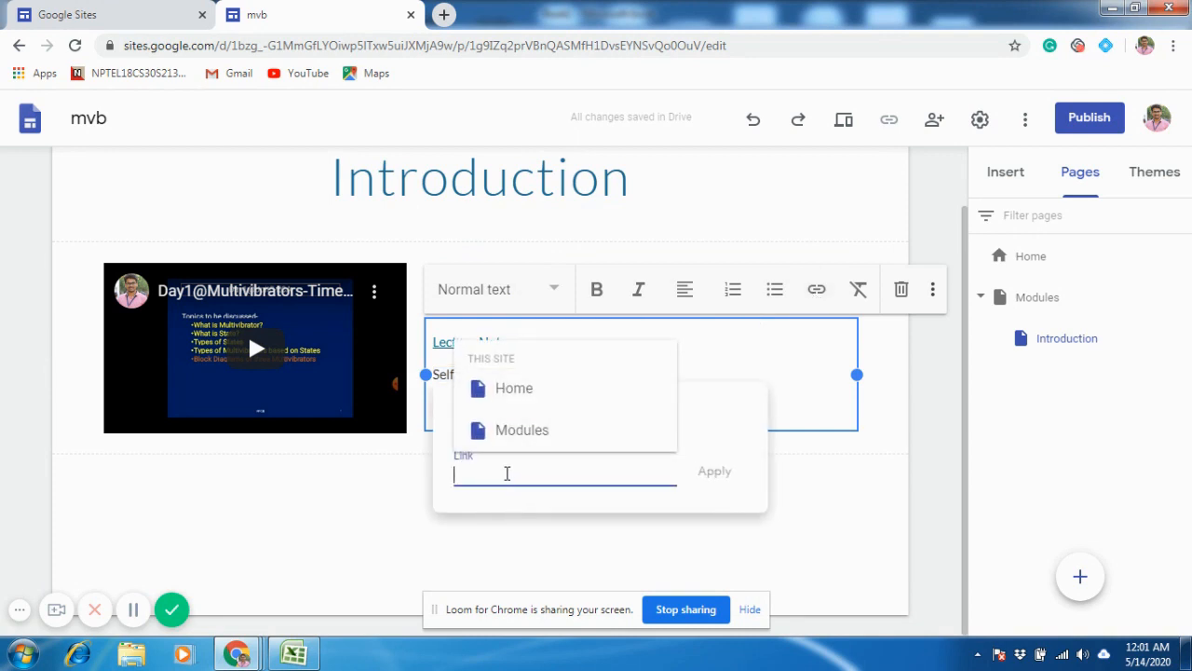
key("ctrl+v")
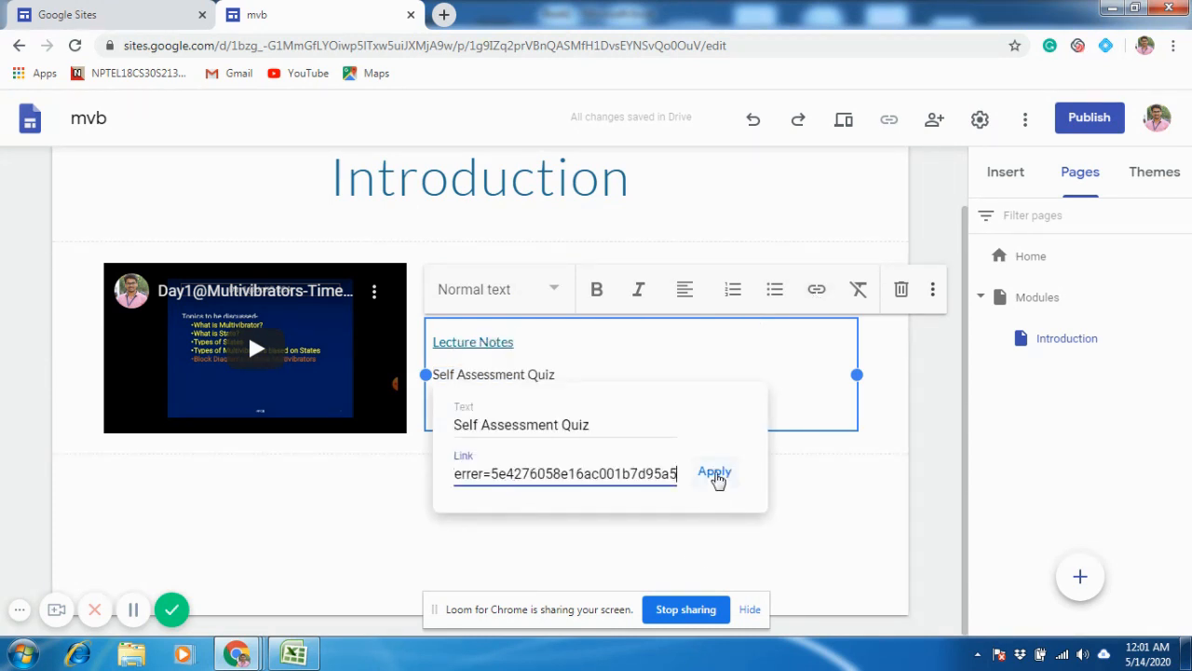
left_click(715, 472)
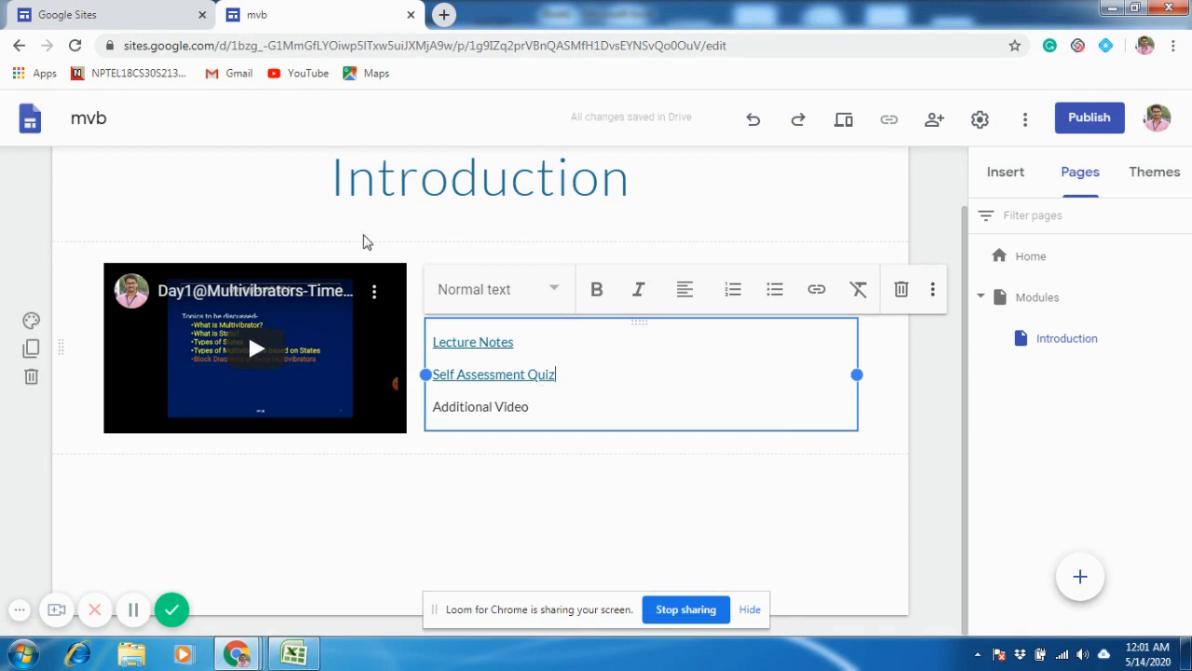
- Copy the Additional Video link from cell B3 of the Excel workbook and return to the site editor
mouse_move(240, 659)
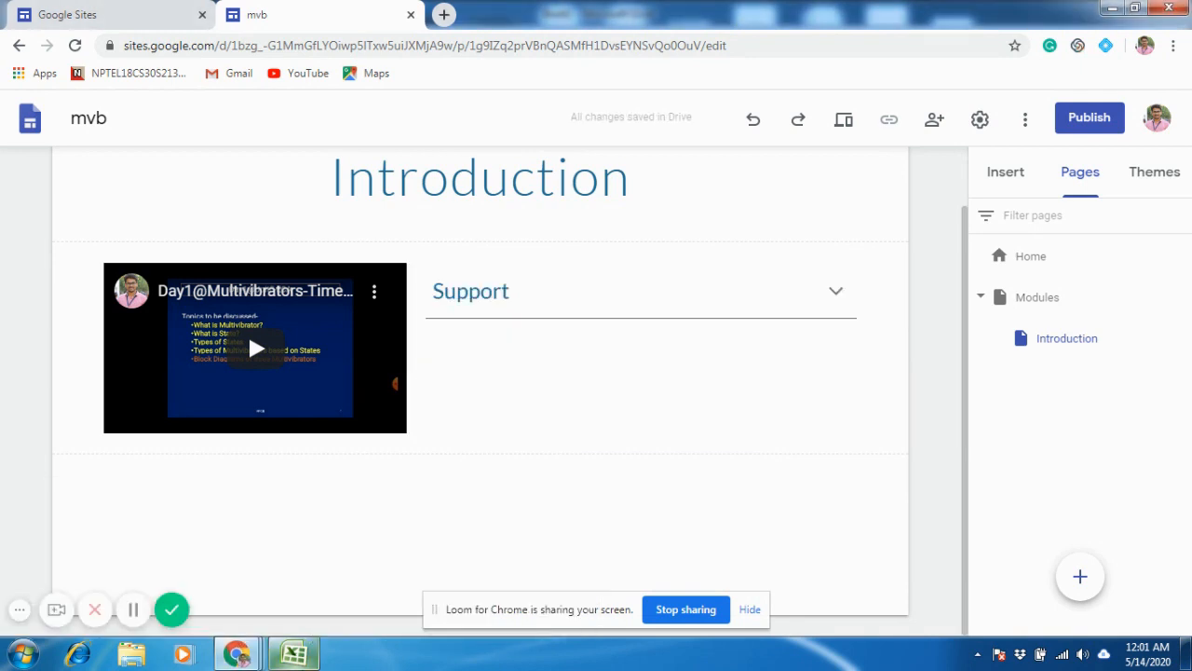
left_click(294, 652)
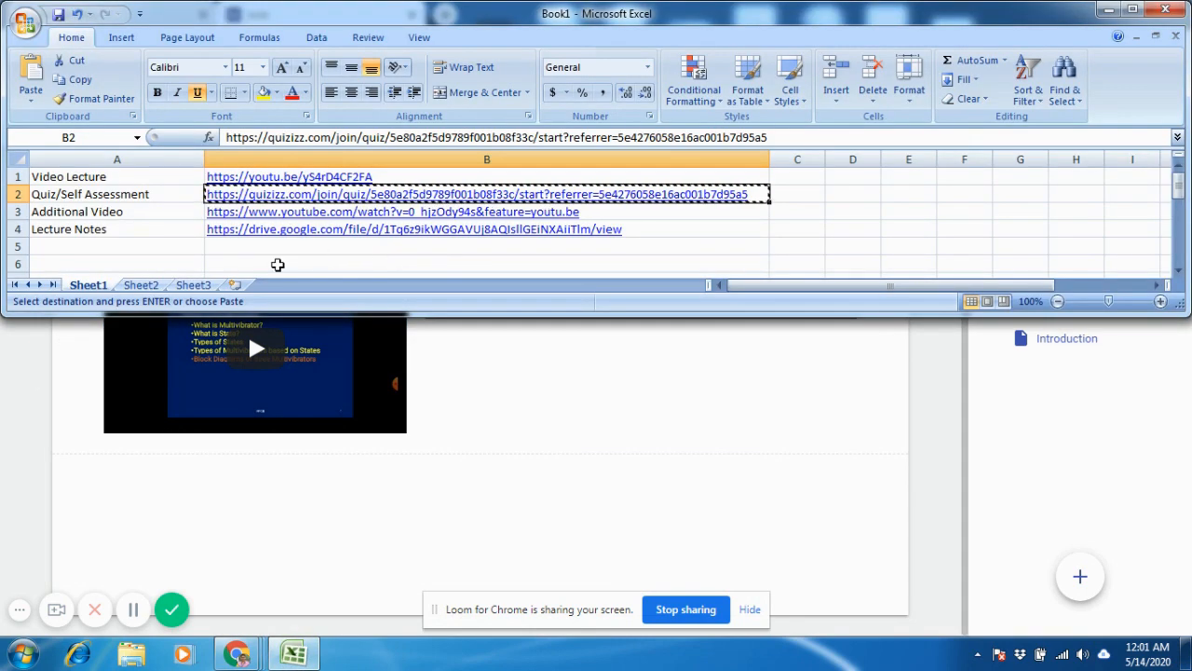
left_click(186, 247)
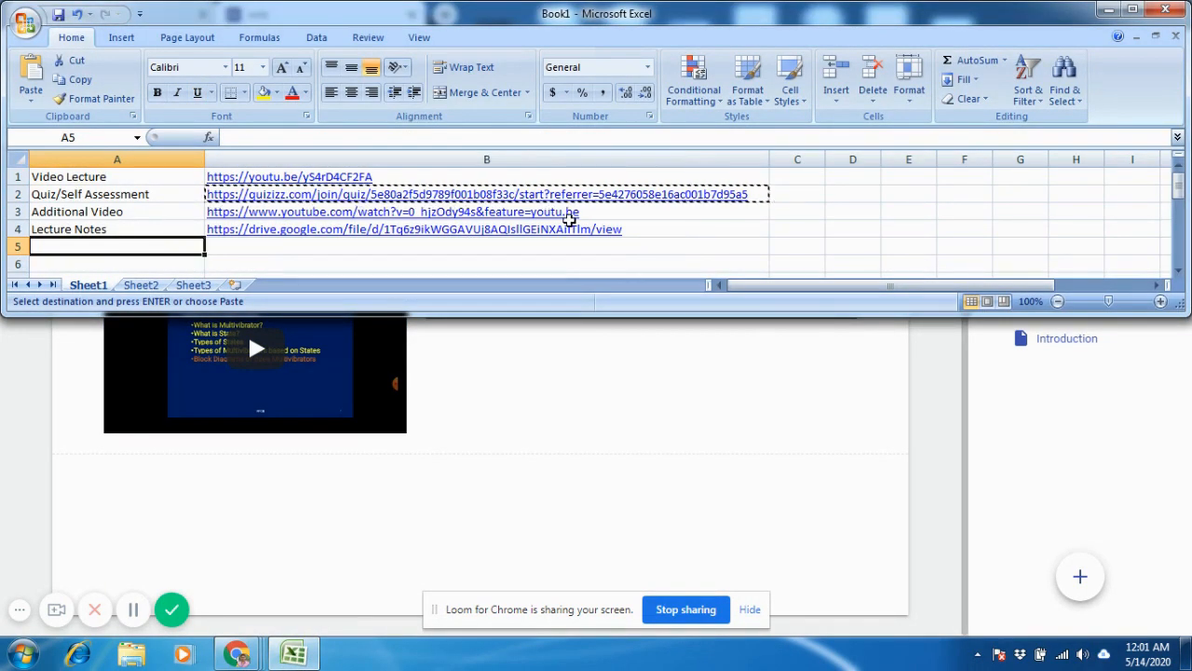
double_click(652, 211)
left_click_drag(586, 212, 206, 211)
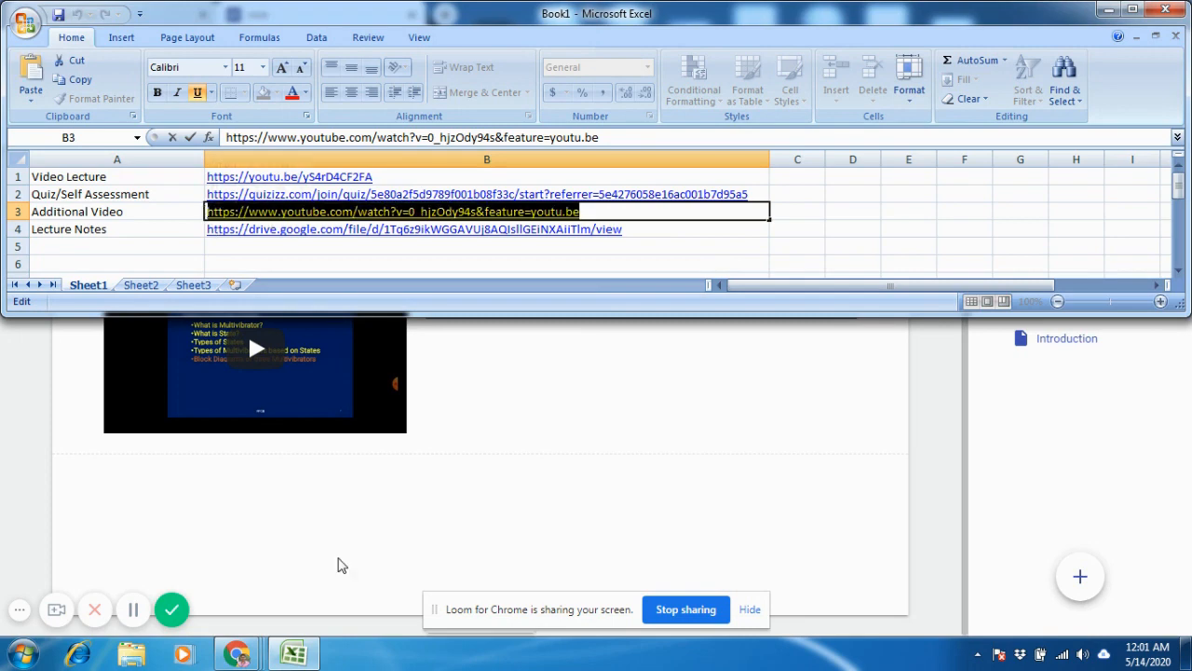
left_click(236, 653)
left_click(167, 571)
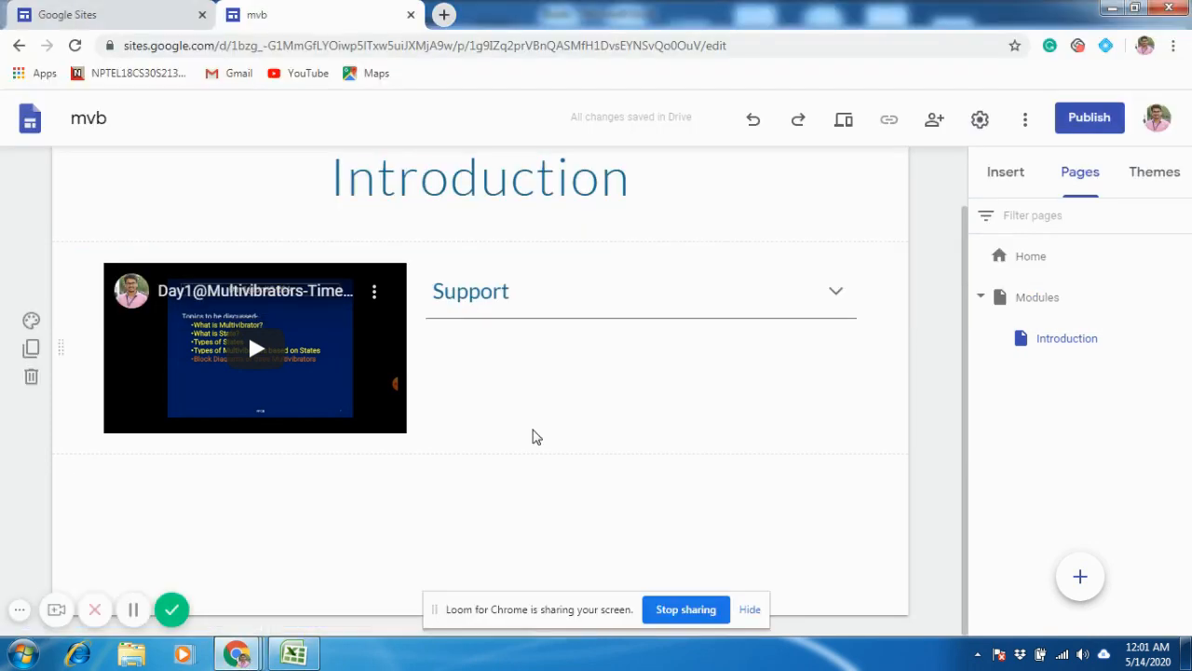
- Link the Additional Video text under Support to the copied YouTube URL and check the three links
left_click(835, 291)
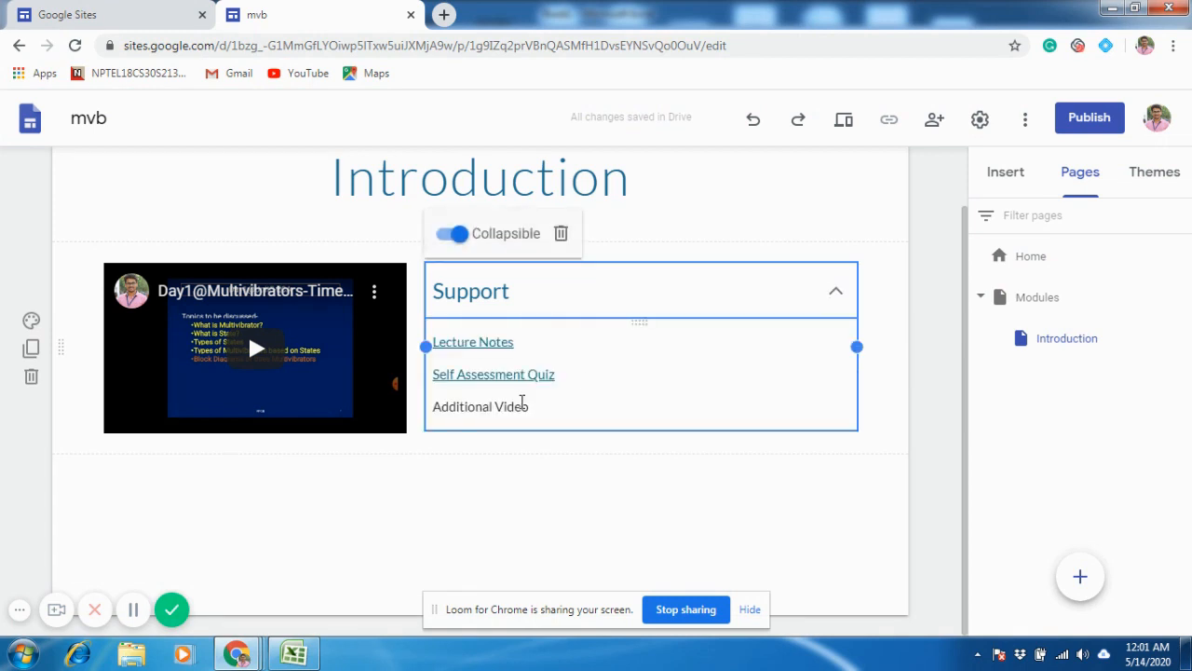
left_click_drag(529, 407, 437, 408)
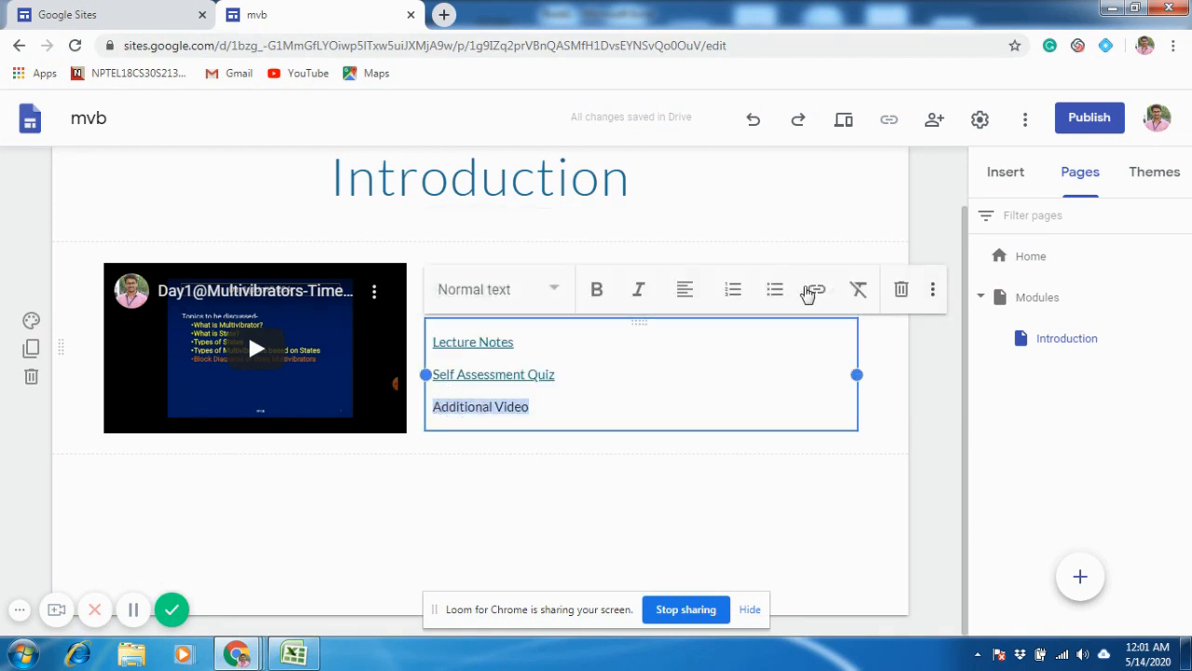
left_click(813, 291)
key("ctrl+v")
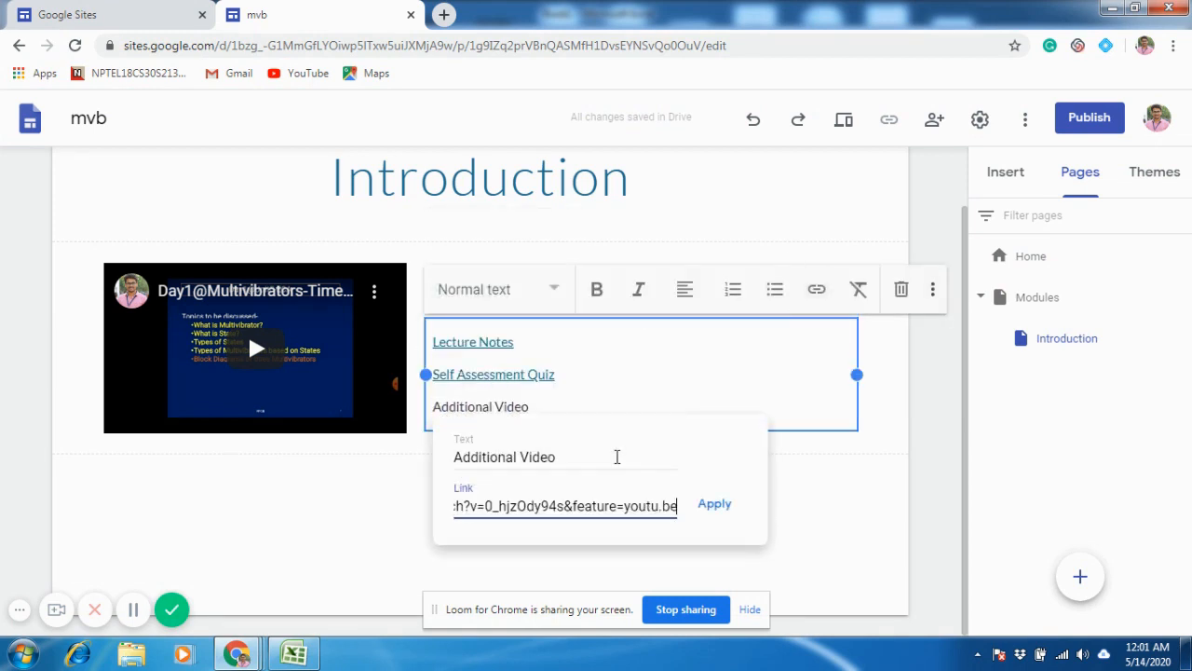
key("Return")
left_click(937, 428)
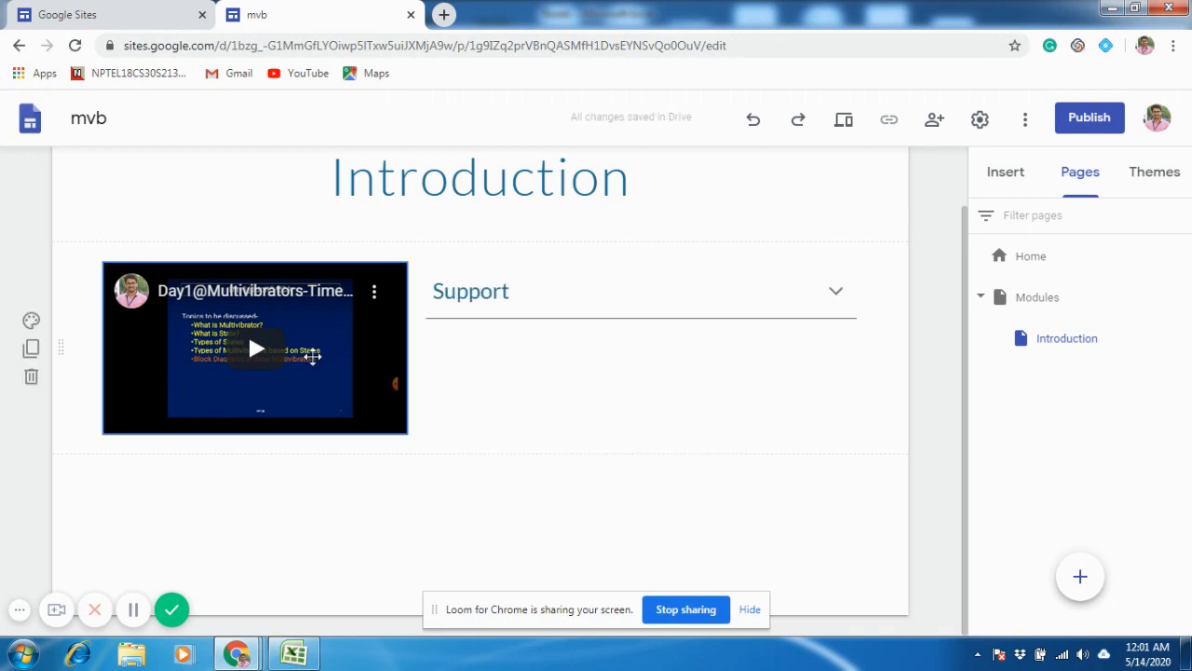
left_click(831, 297)
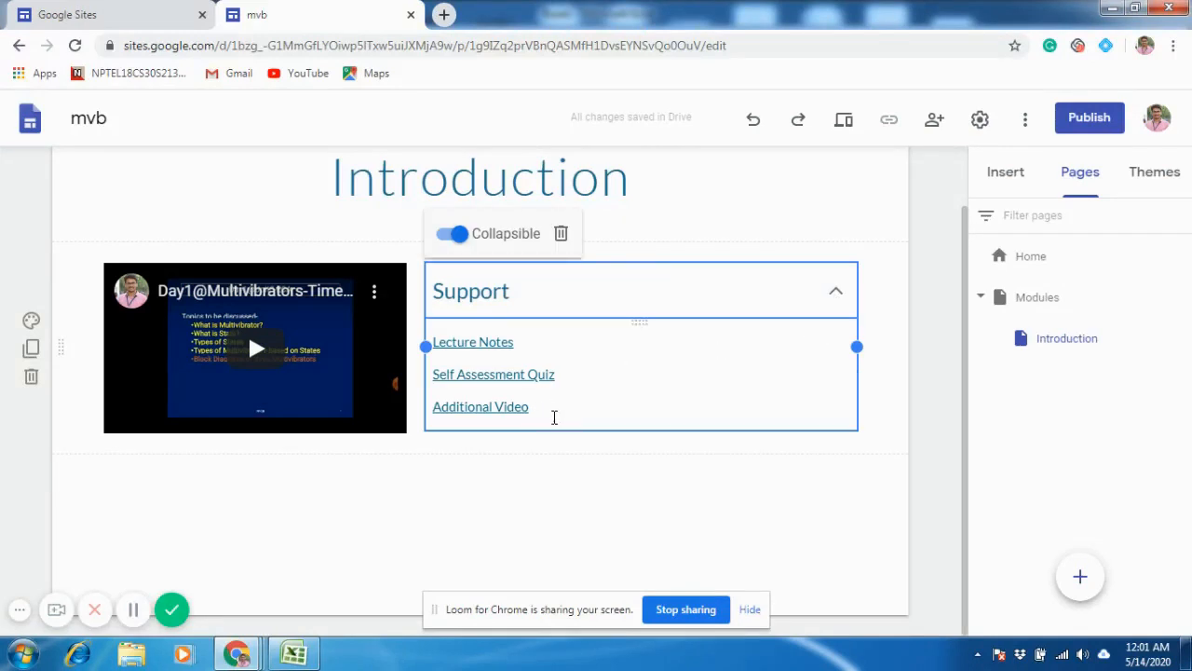
left_click(965, 525)
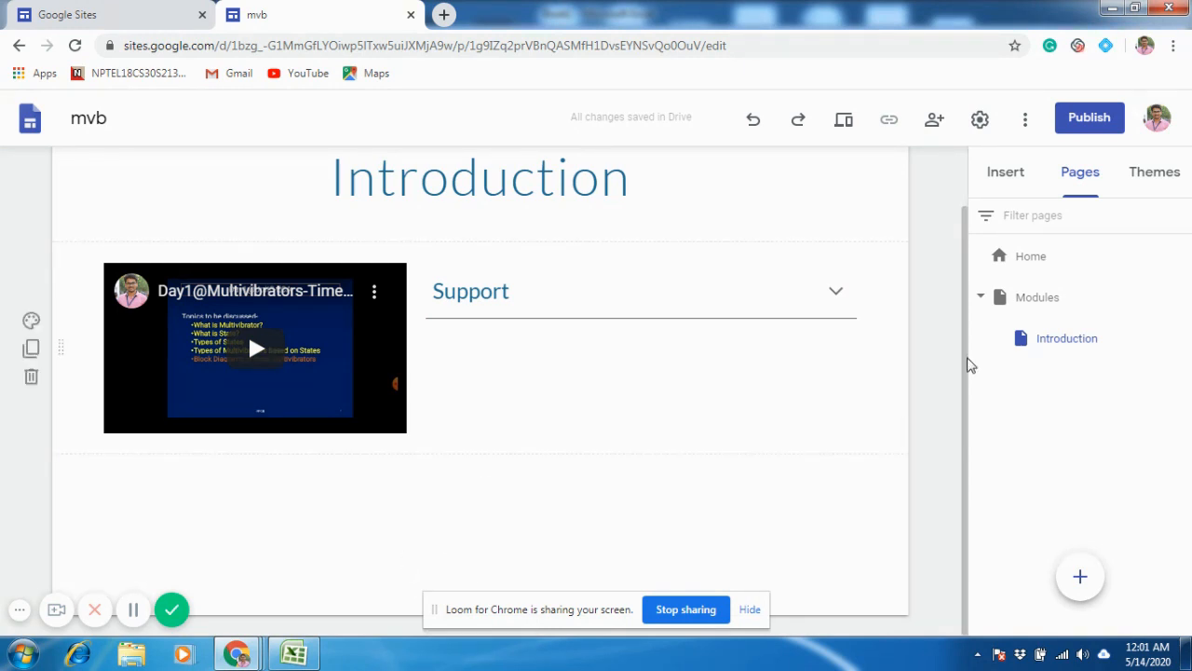
- Insert the Astable Design Google Slides presentation below the lecture video section and centre it on the page
left_click(1015, 175)
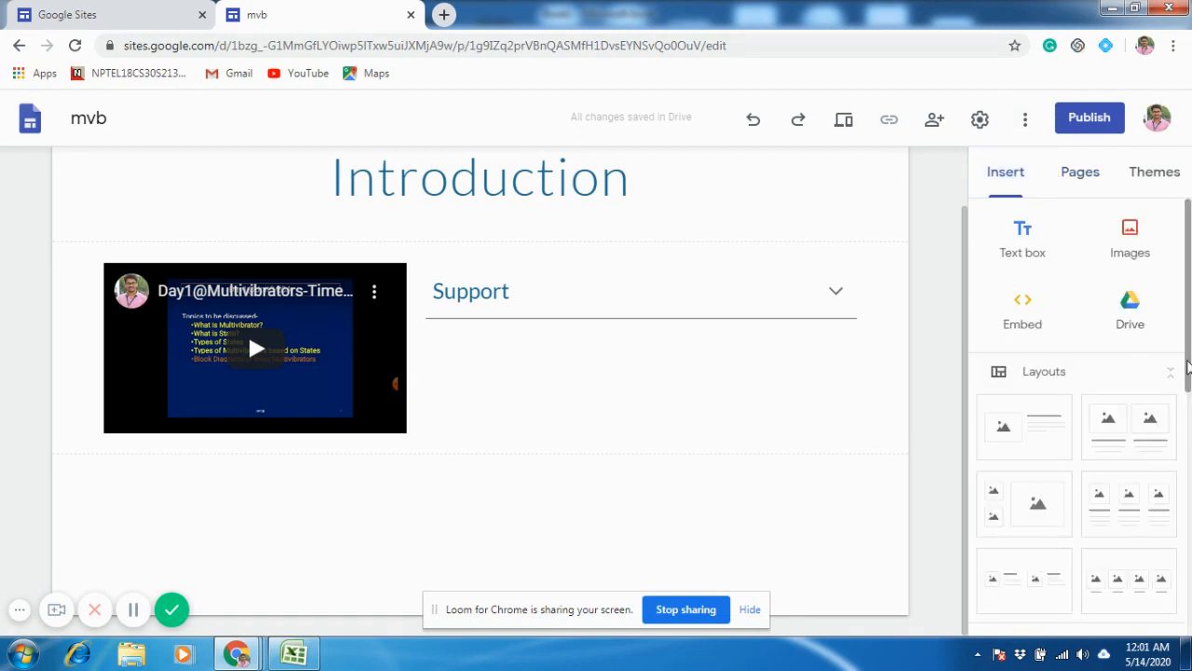
scroll(1190, 391, "down", 5)
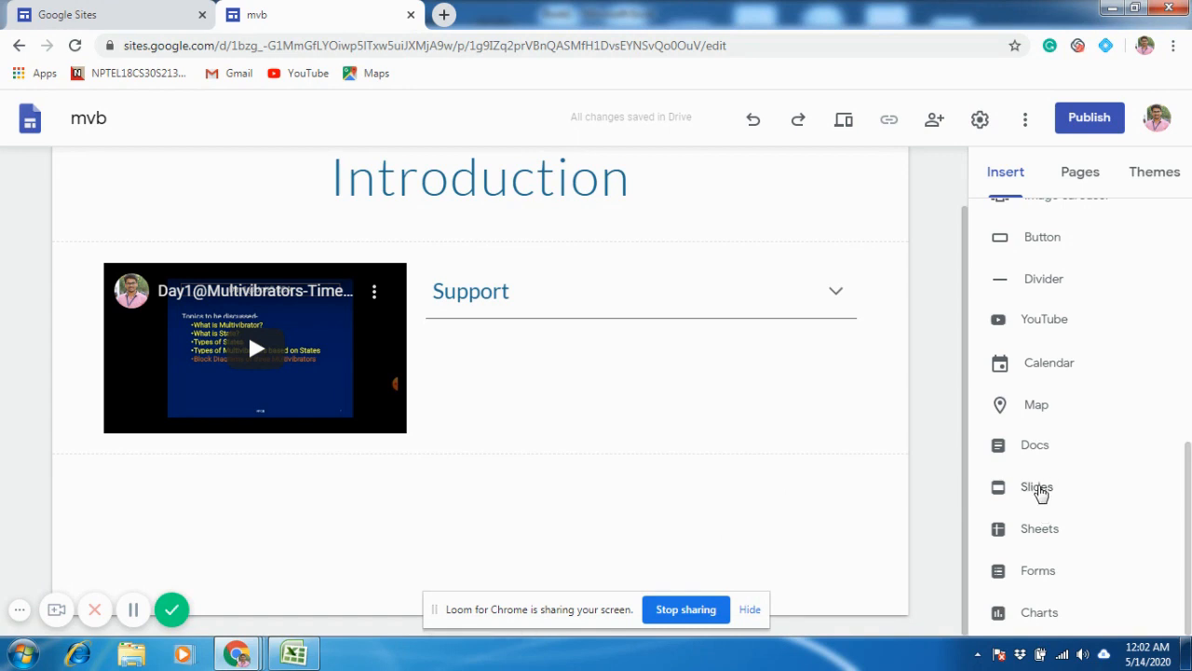
left_click(1040, 490)
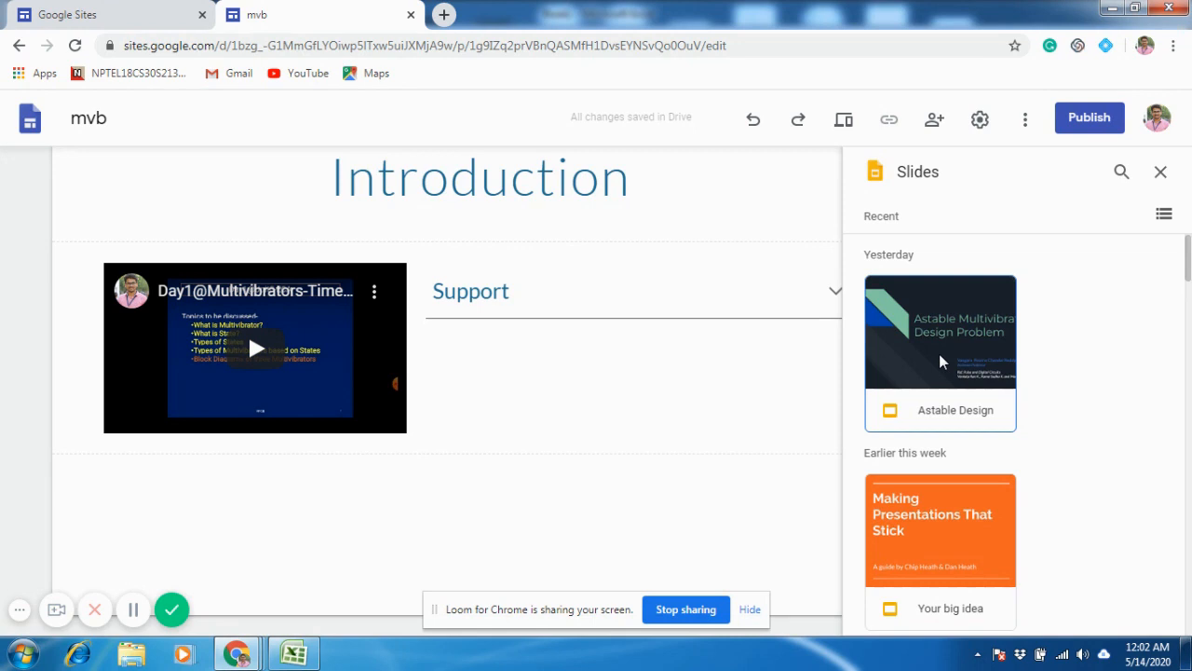
left_click(925, 354)
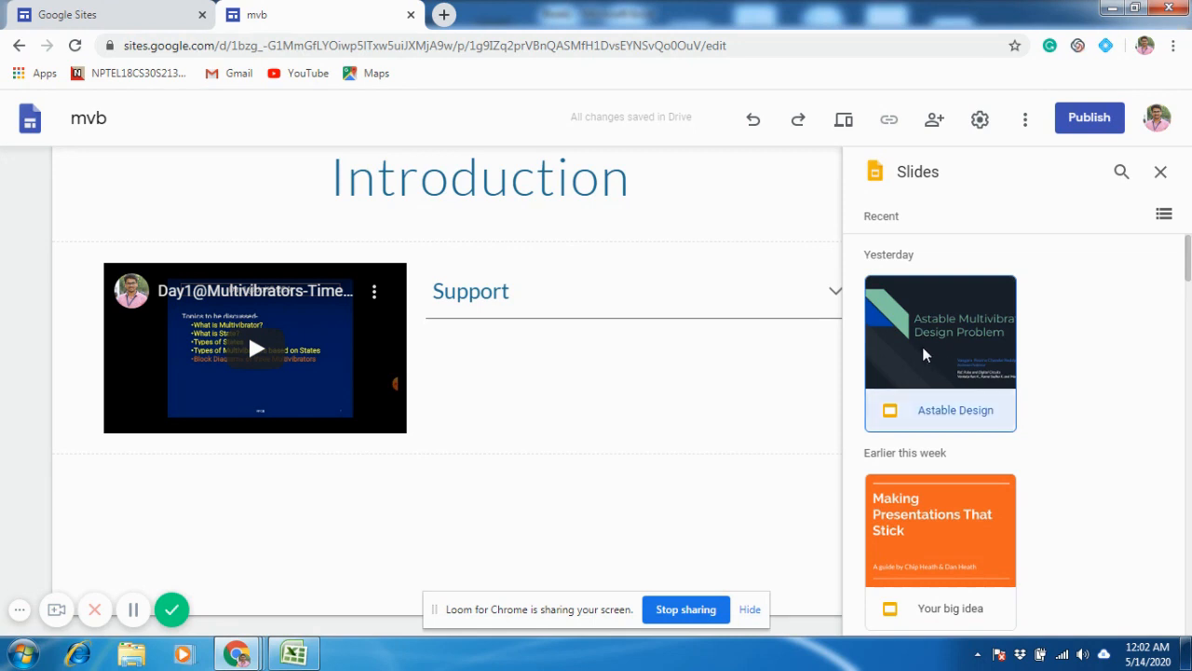
left_click(925, 353)
left_click(925, 354)
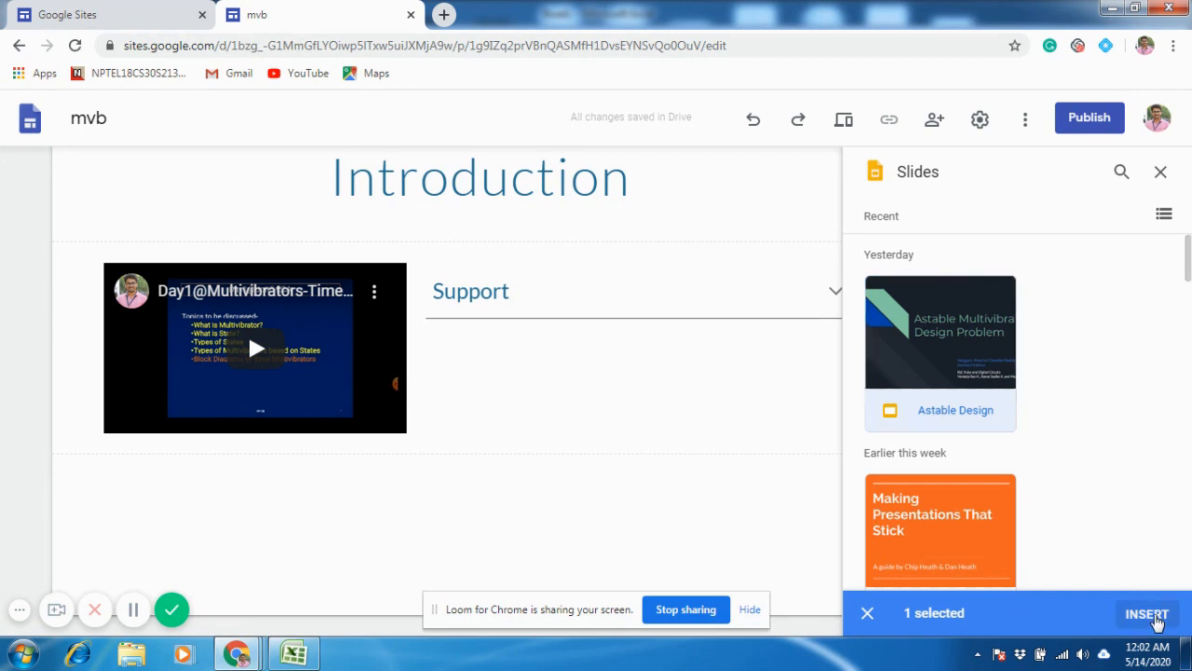
left_click(1155, 622)
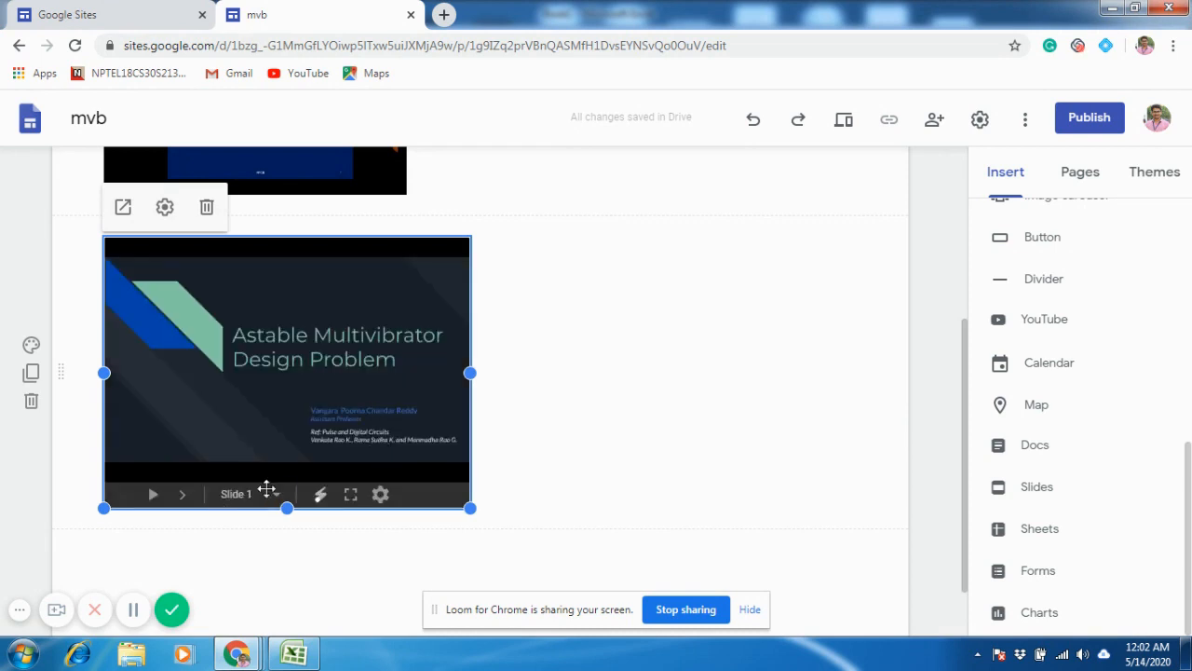
left_click_drag(341, 438, 523, 392)
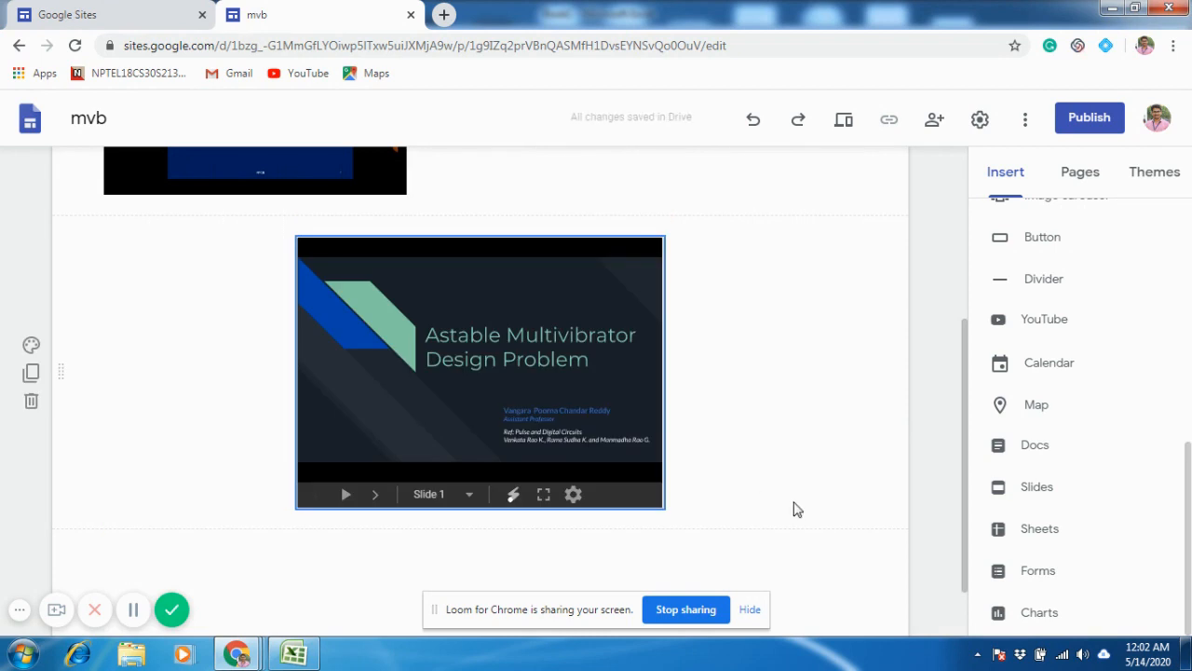
- Set the background of the section with the lecture video and Support text to Emphasis 2
left_click_drag(965, 556, 965, 521)
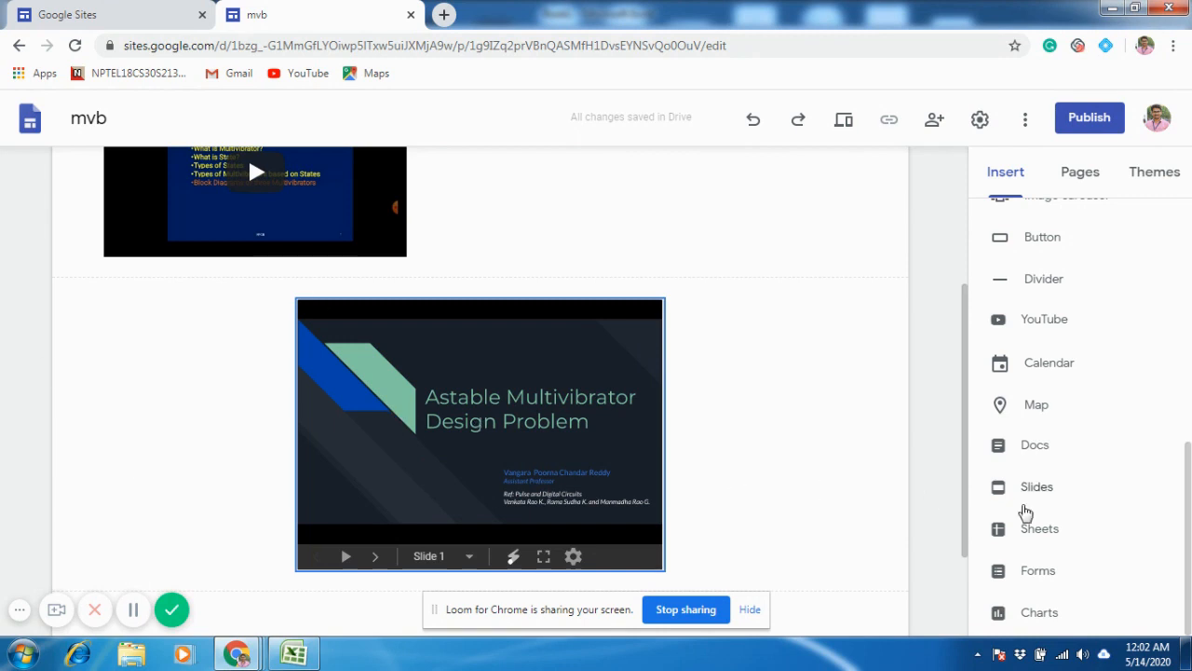
left_click_drag(966, 508, 966, 373)
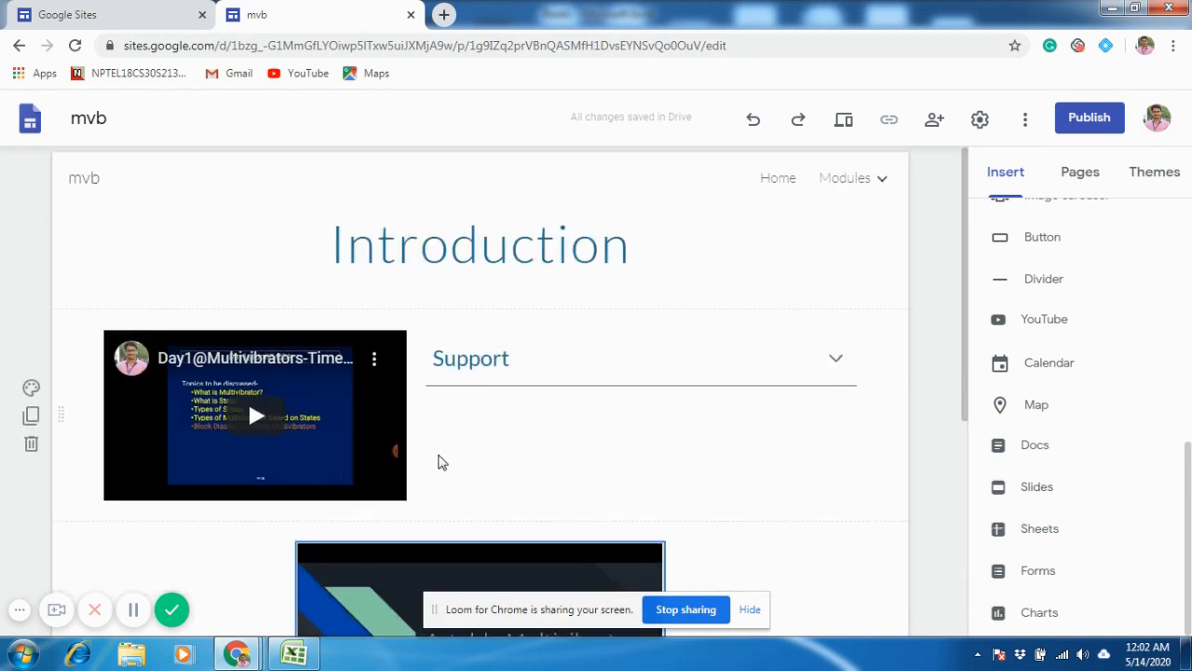
left_click(30, 390)
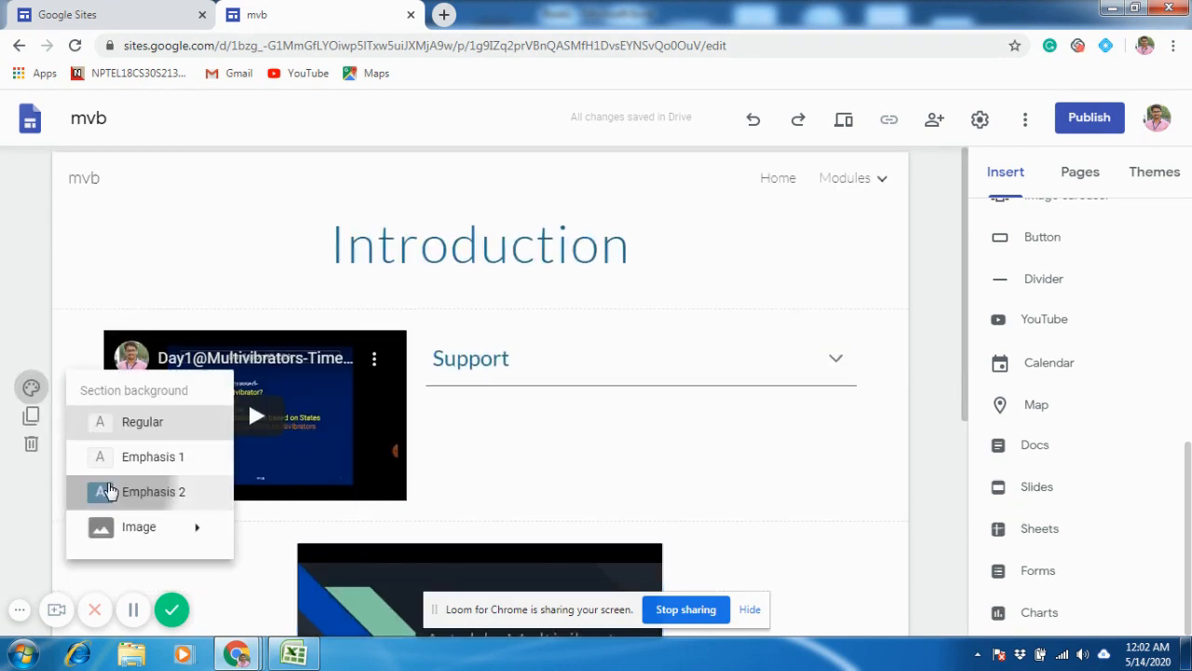
left_click(109, 491)
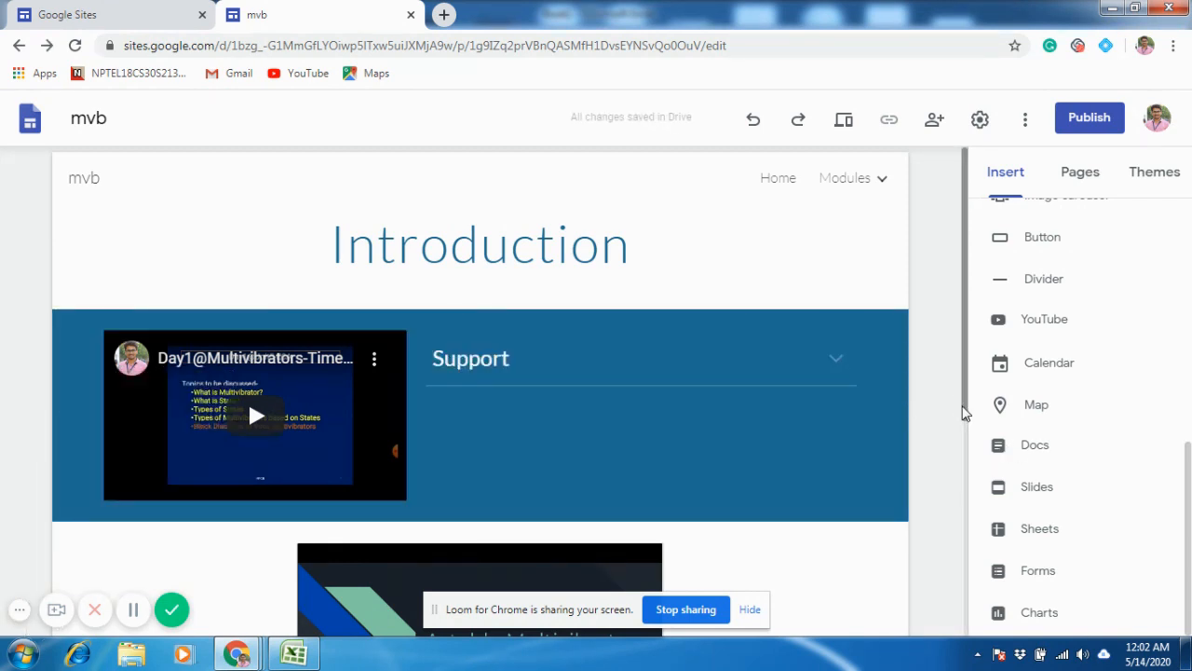
left_click_drag(965, 412, 935, 155)
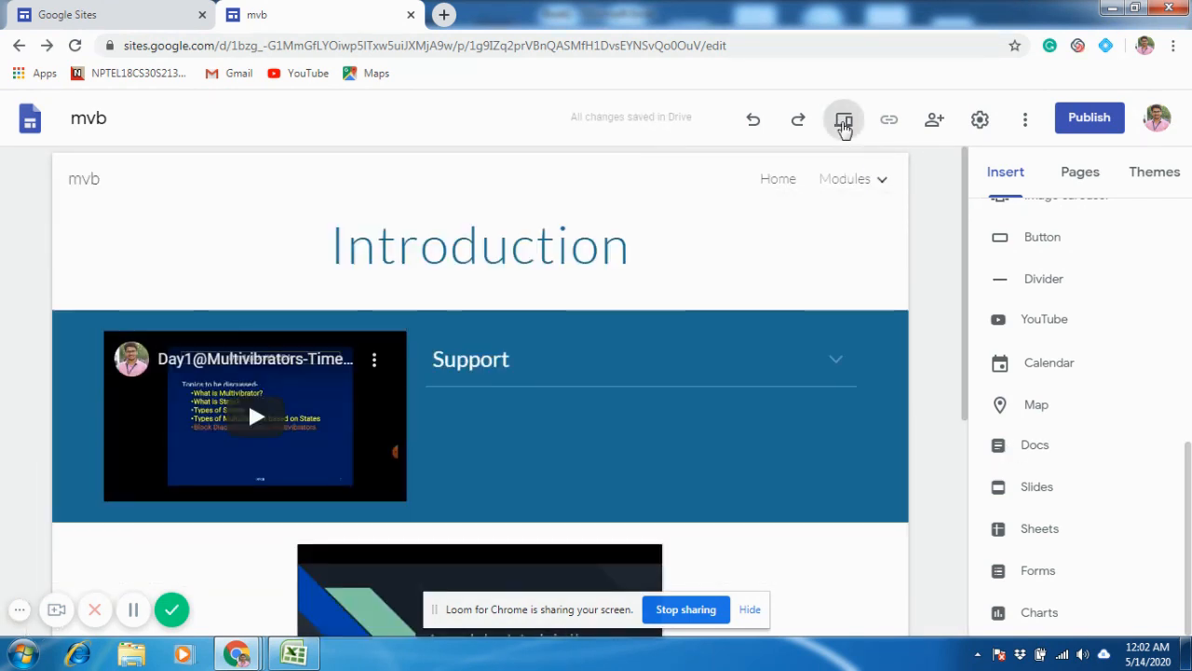
- Preview the Introduction page, expand Support to examine its links and page through the embedded presentation to slide 4
left_click(843, 121)
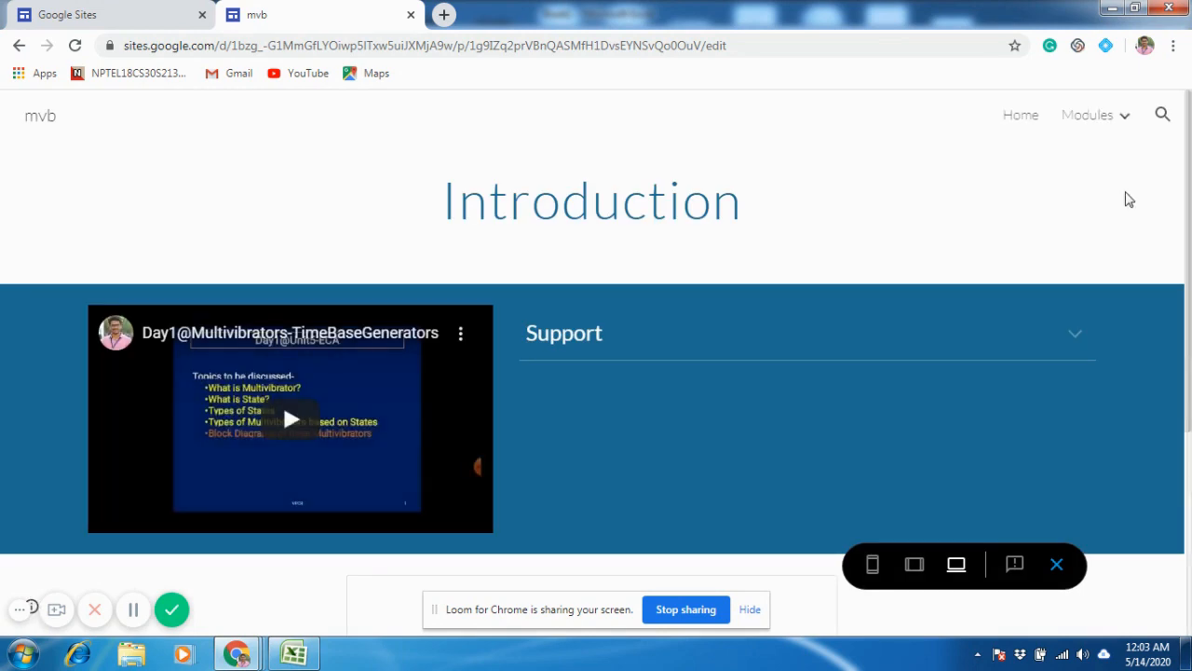
scroll(1073, 280, "down", 1)
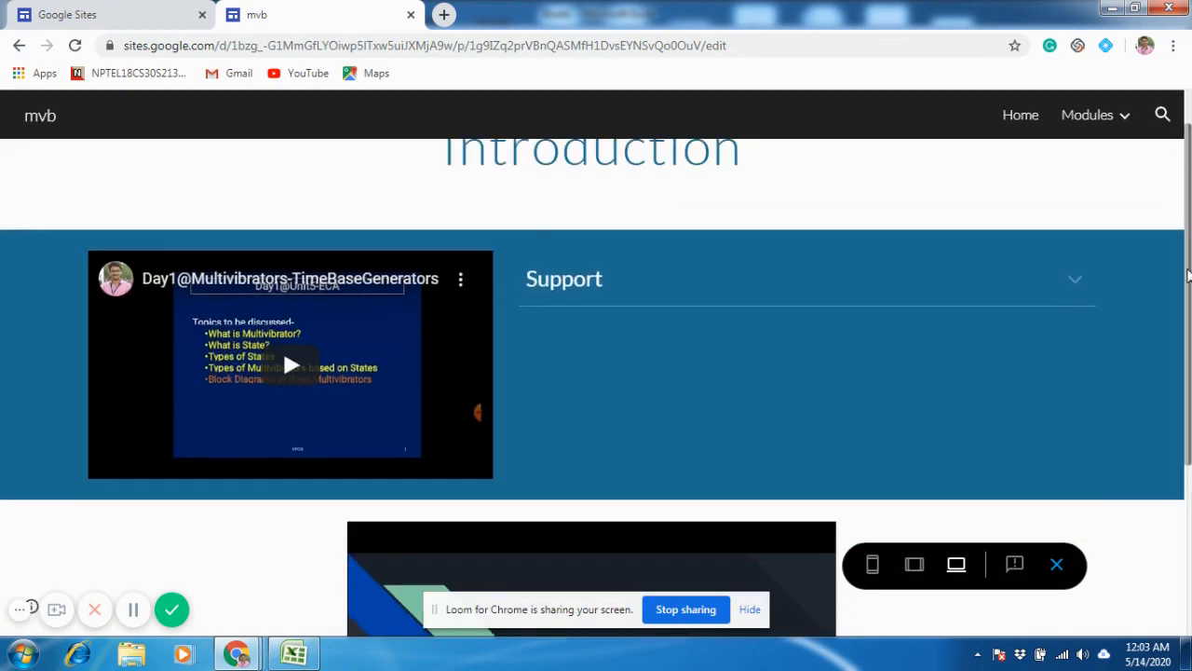
left_click(1072, 280)
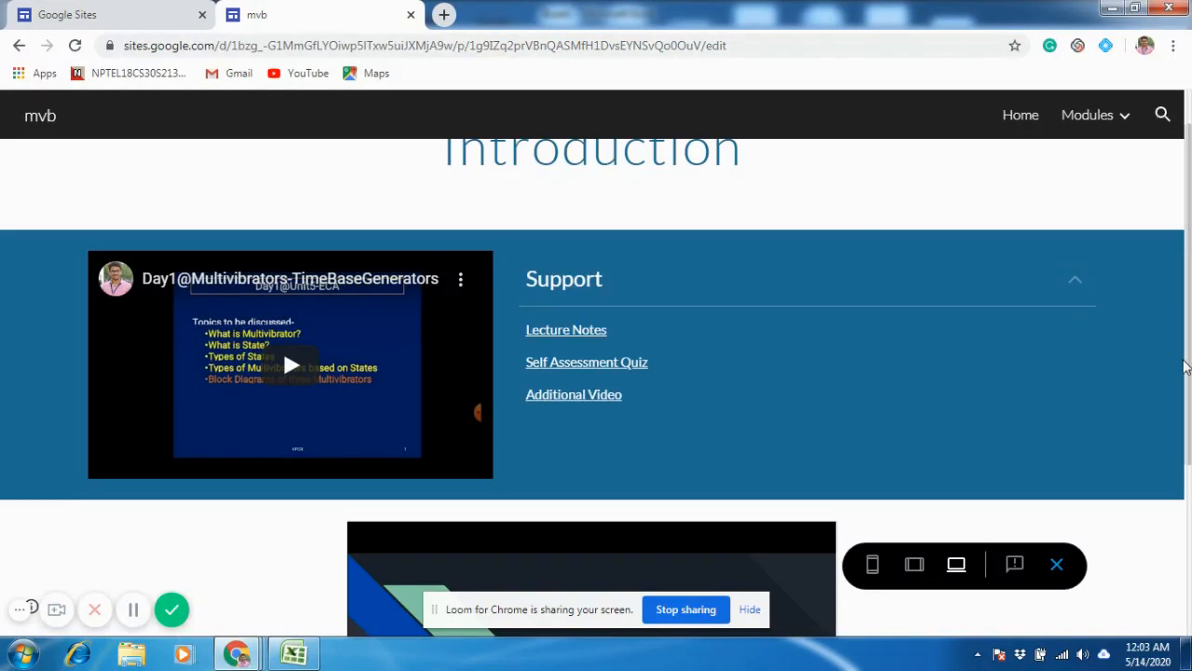
left_click_drag(1188, 349, 1190, 519)
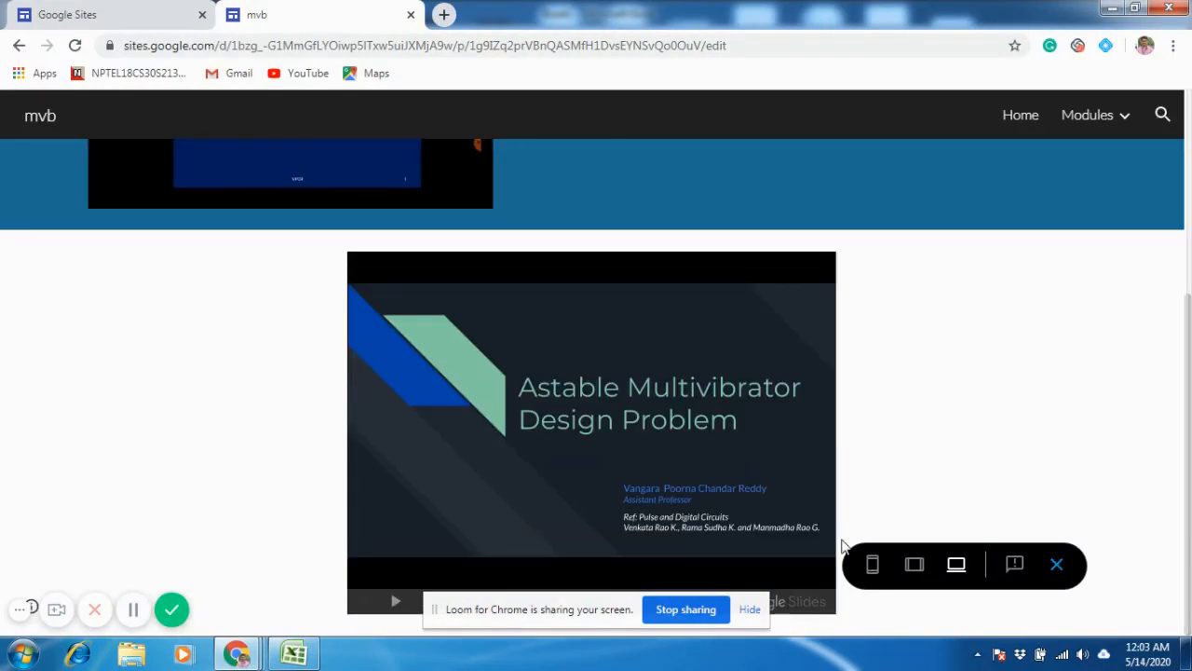
left_click_drag(434, 615, 154, 503)
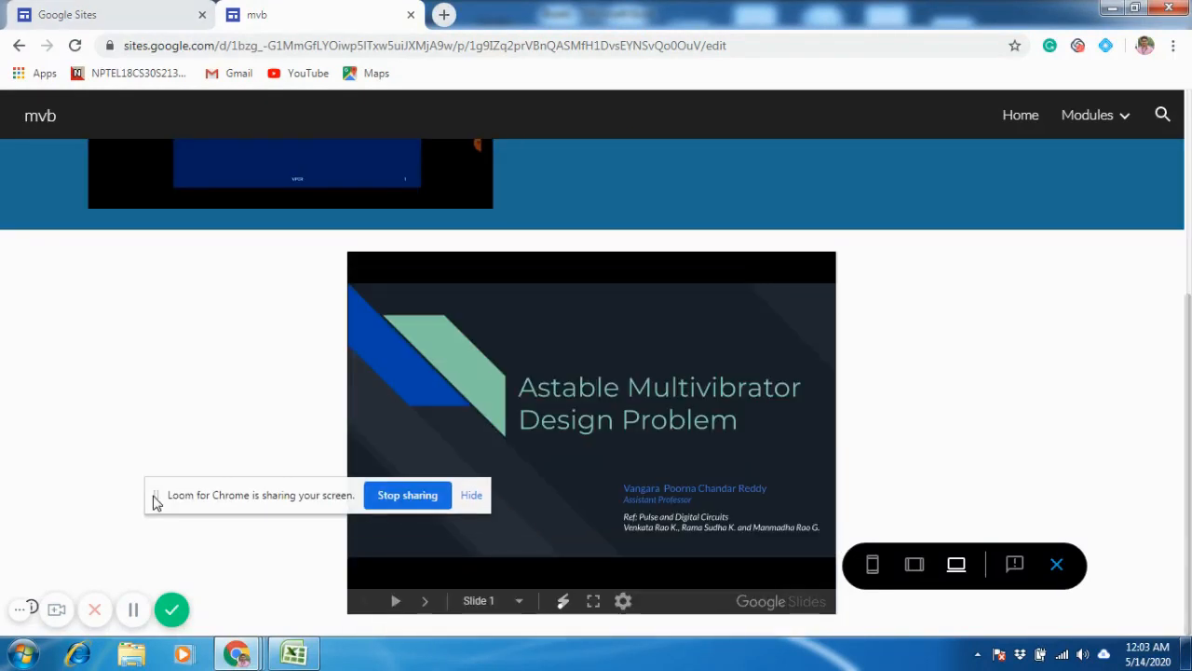
left_click(425, 604)
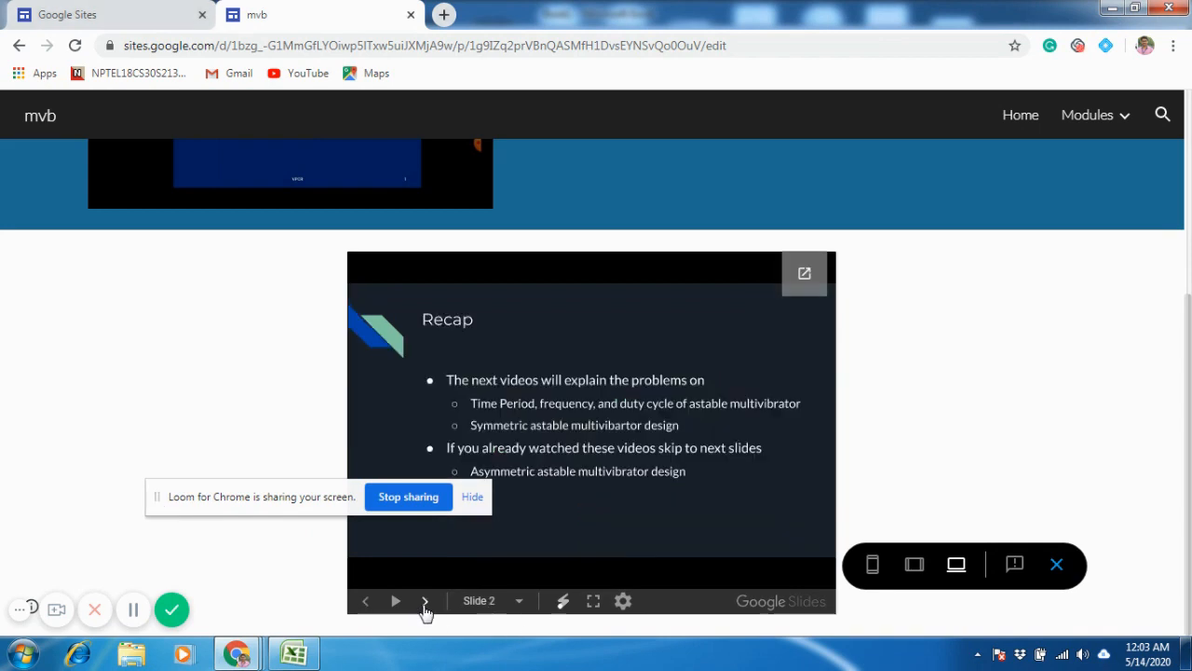
left_click(424, 604)
left_click(425, 604)
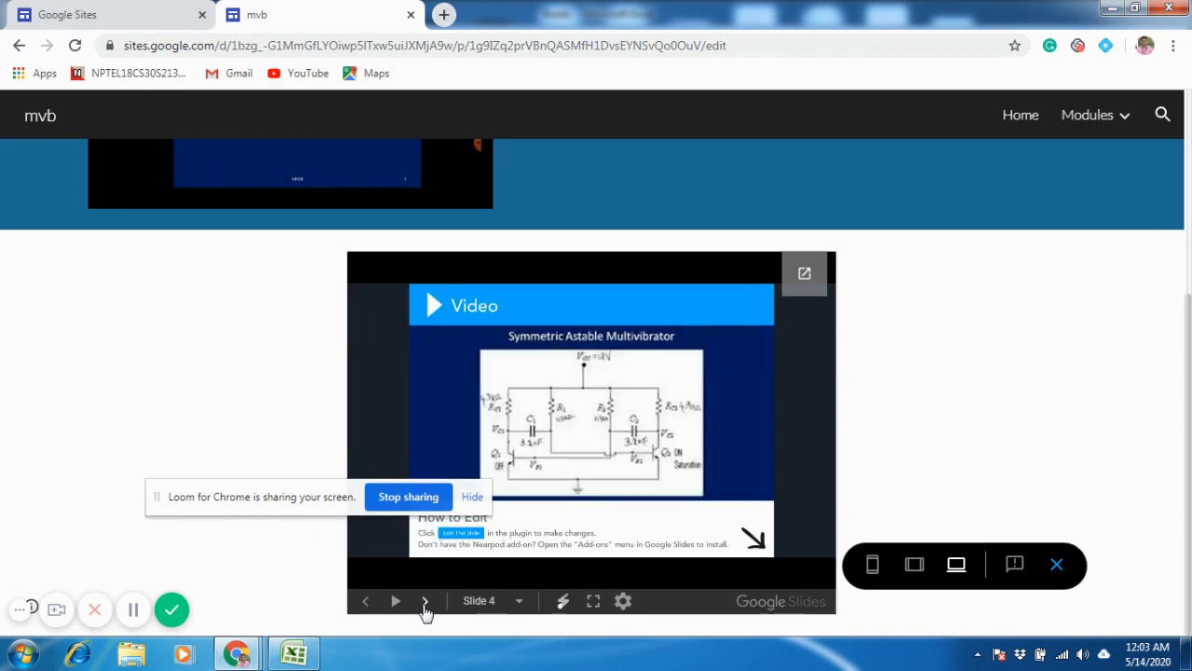
- Page through the embedded astable design presentation from slide 4 to slide 9 in the preview
left_click(424, 603)
left_click(425, 604)
left_click(425, 604)
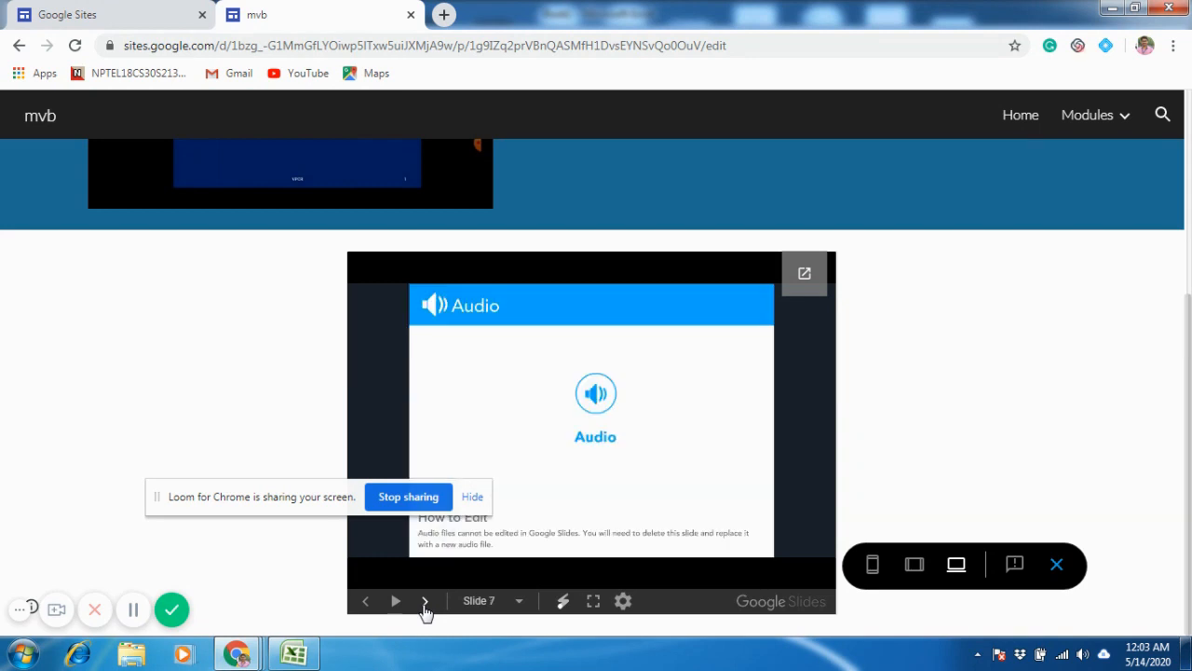
left_click(425, 604)
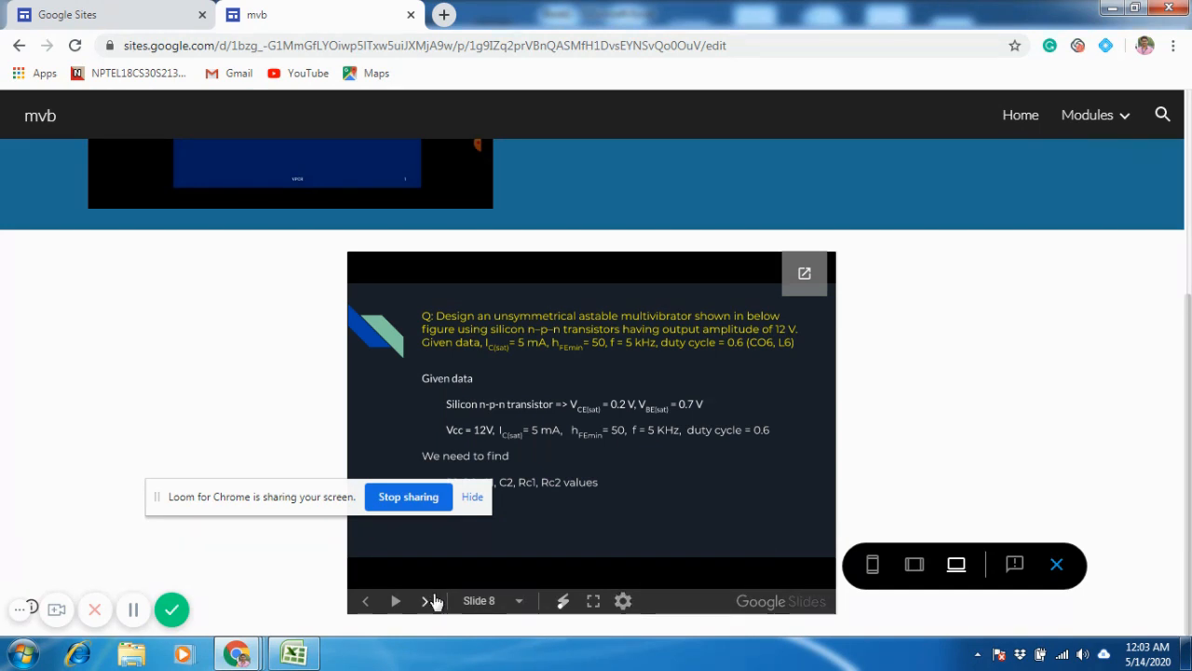
left_click(429, 600)
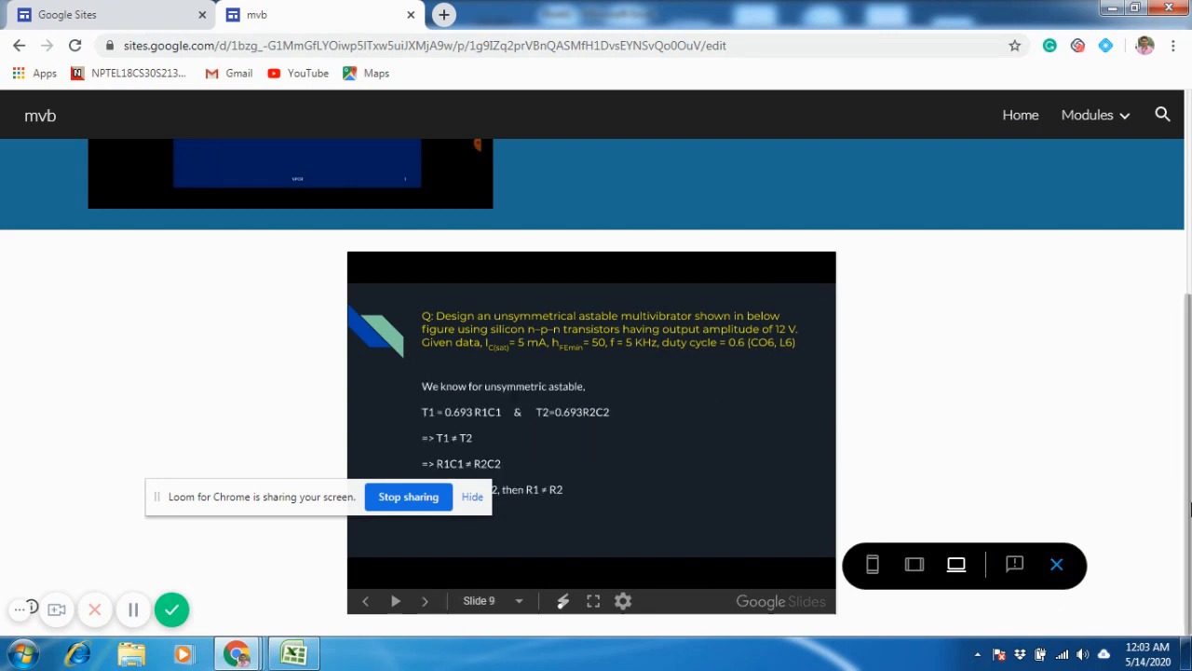
- Check the Lecture Notes, Self Assessment Quiz and Additional Video links under Support by opening and closing each one
scroll(787, 376, "up", 3)
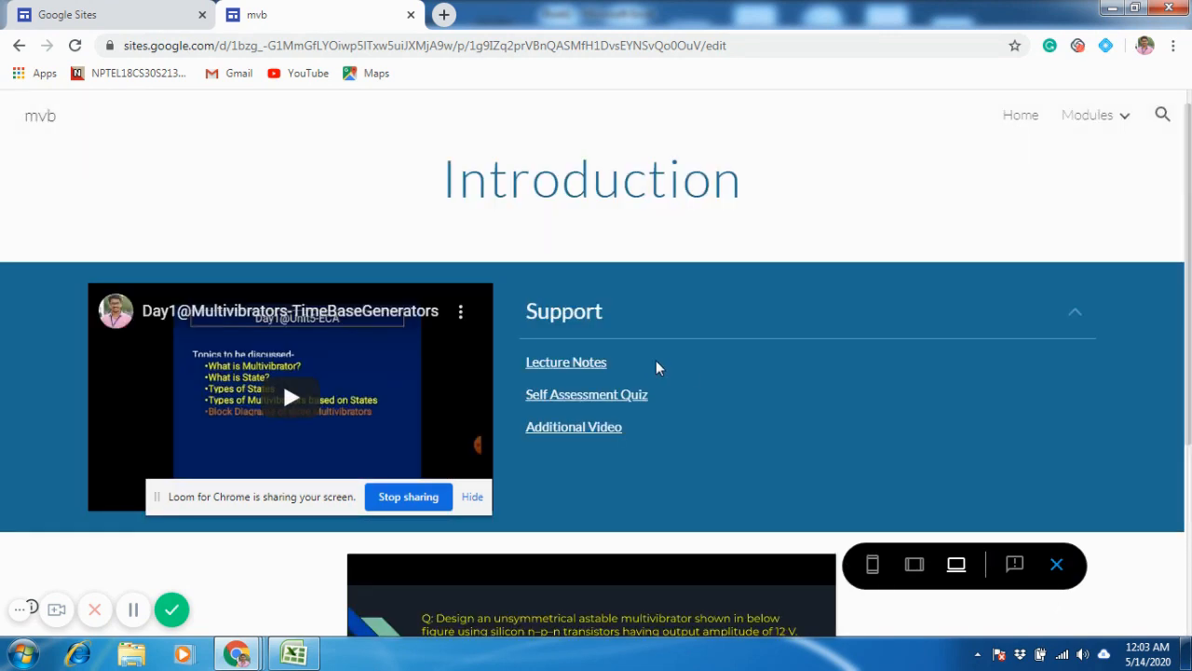
left_click_drag(159, 504, 227, 645)
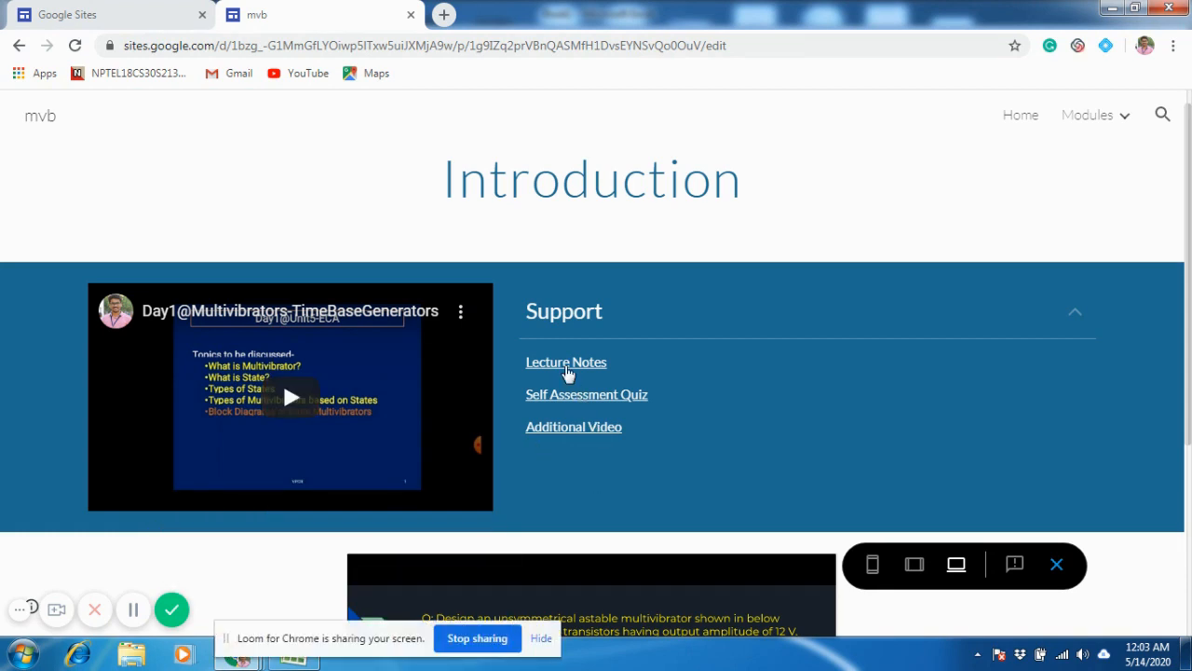
left_click(566, 366)
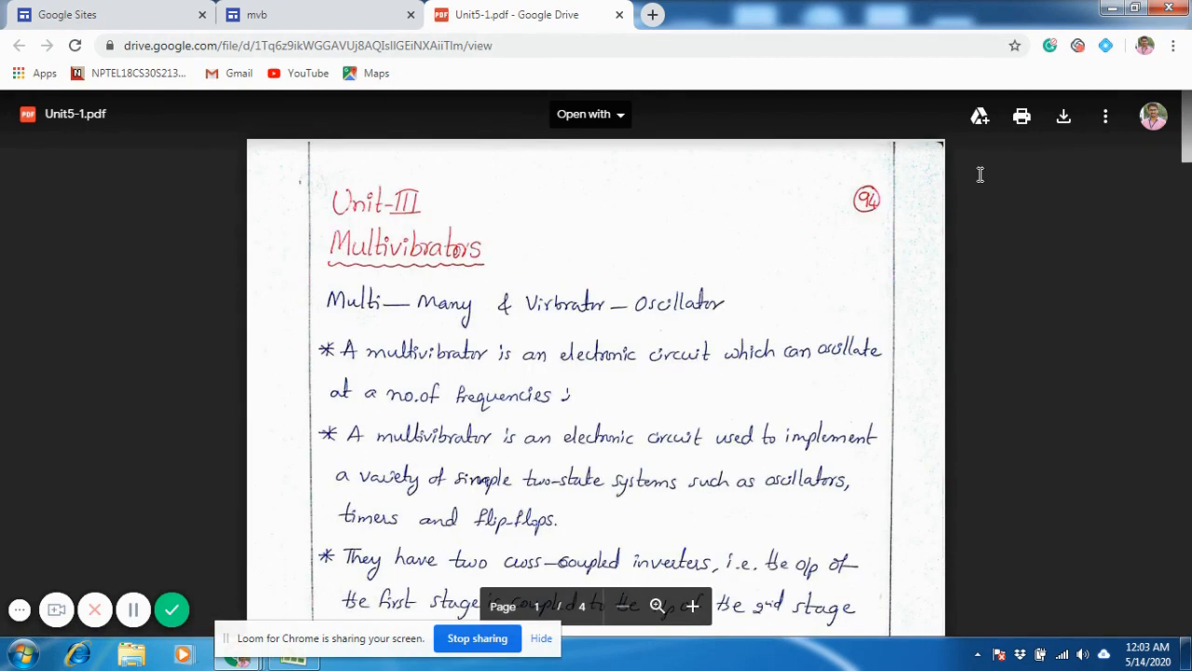
left_click(619, 15)
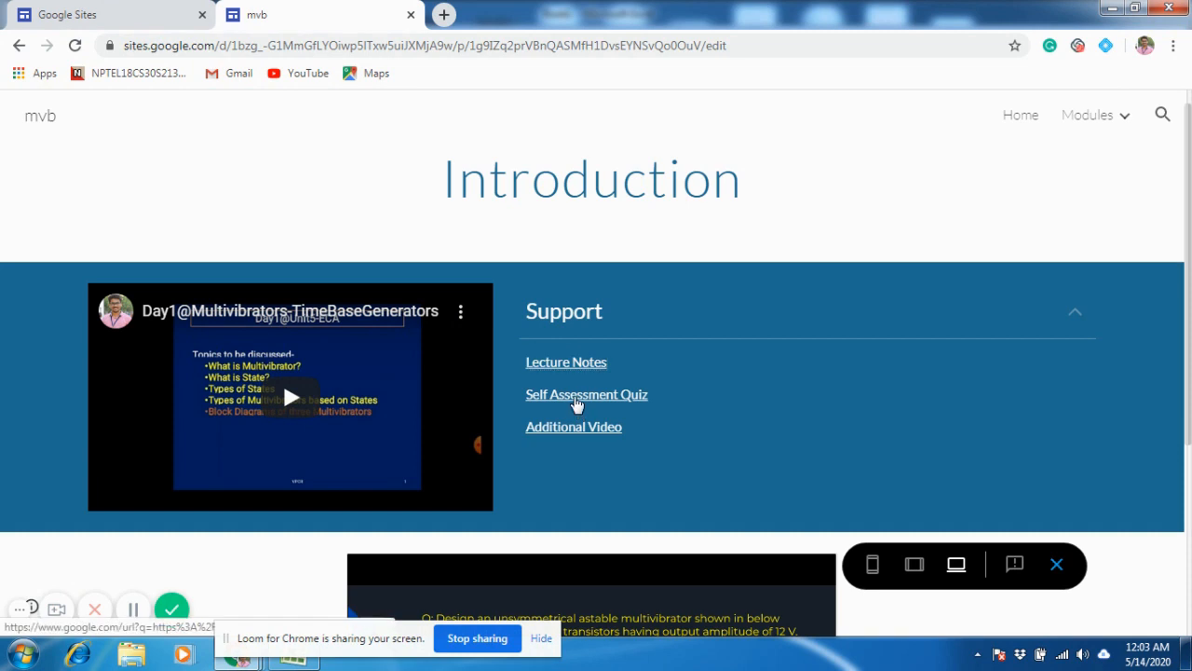
left_click(576, 399)
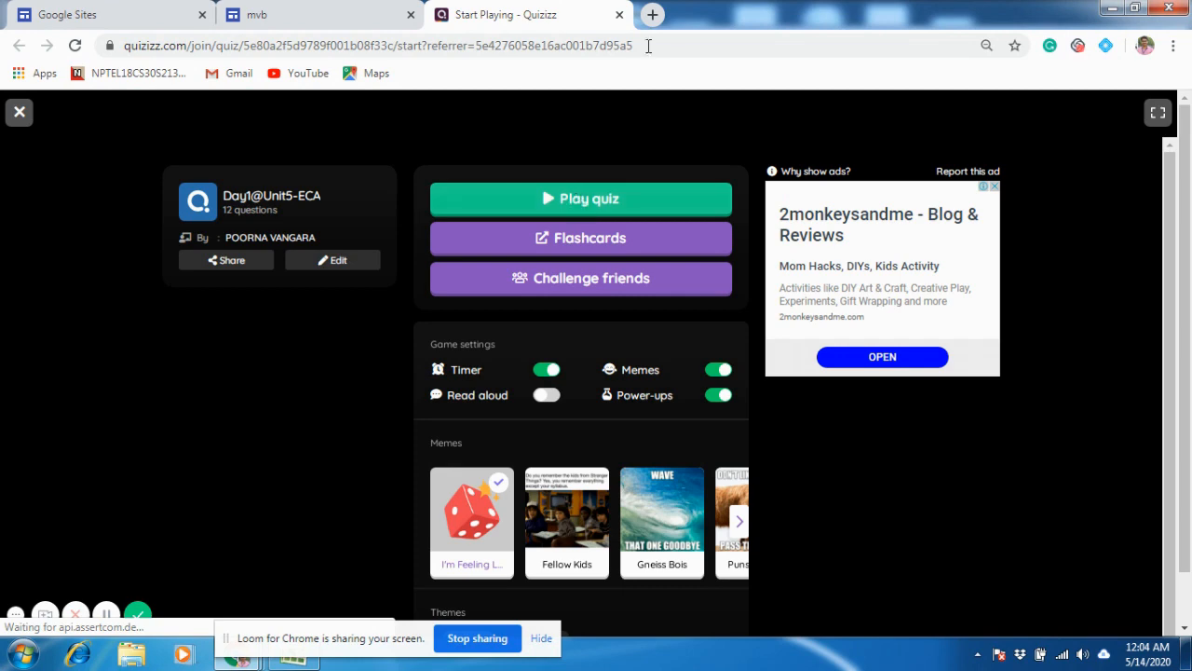
left_click(619, 15)
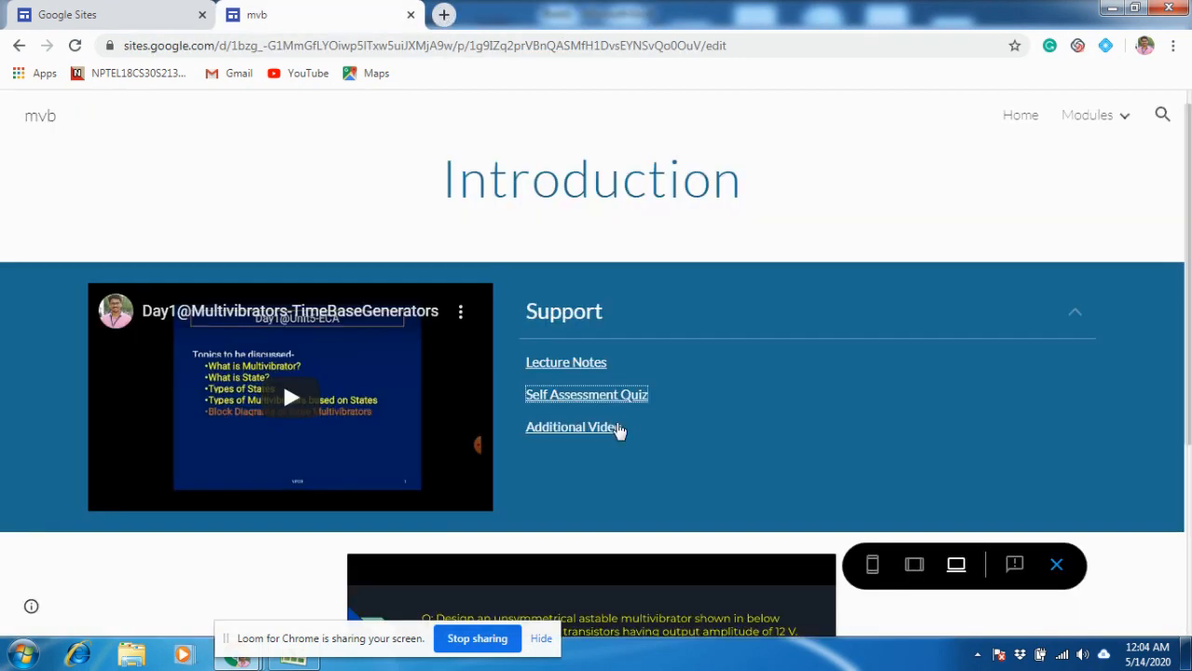
left_click(602, 429)
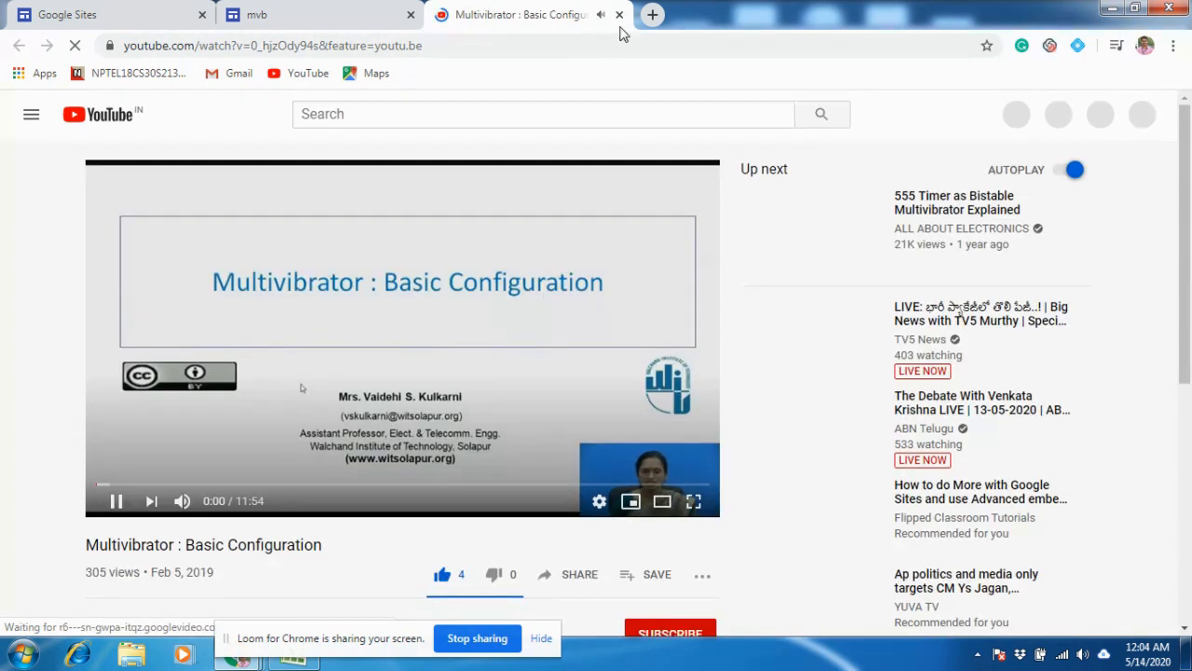
left_click(619, 14)
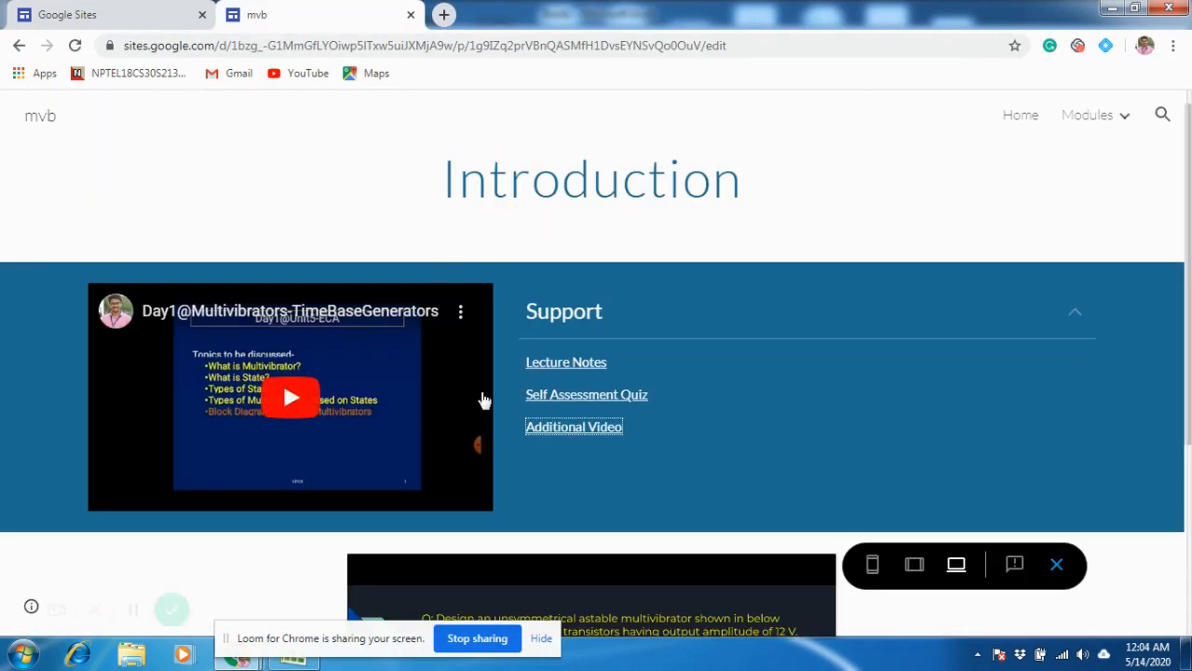
- Look over the previewed Introduction page down to the slides and exit the preview
left_click_drag(1190, 321, 1188, 368)
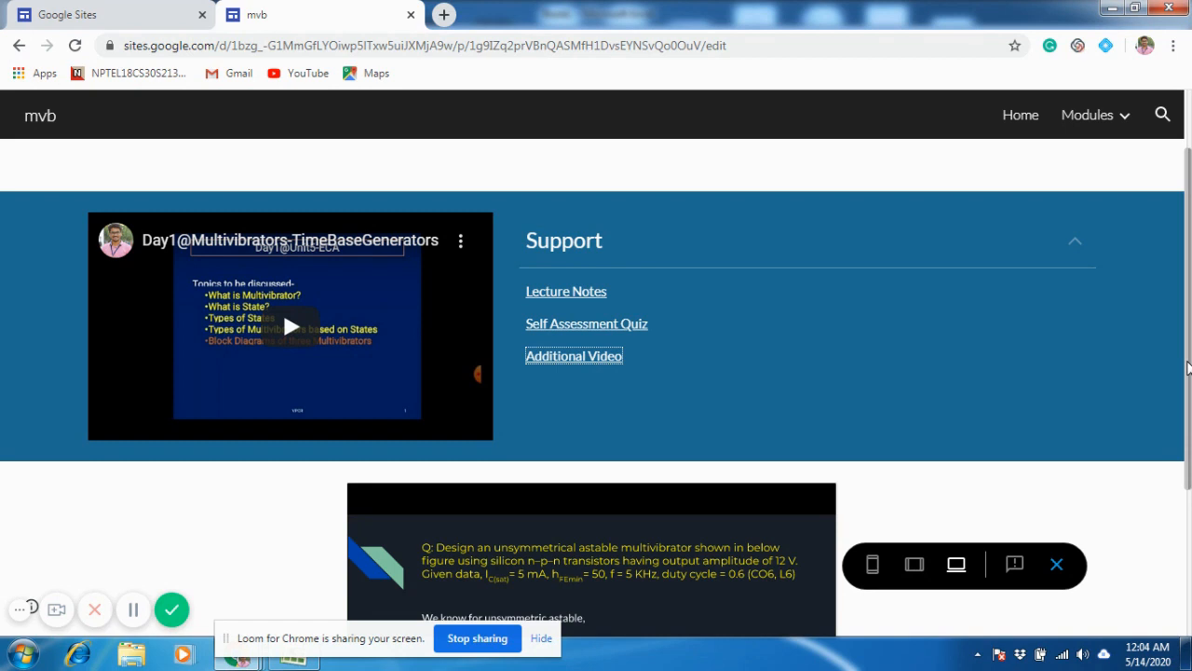
left_click_drag(1188, 368, 1189, 325)
scroll(1189, 325, "down", 4)
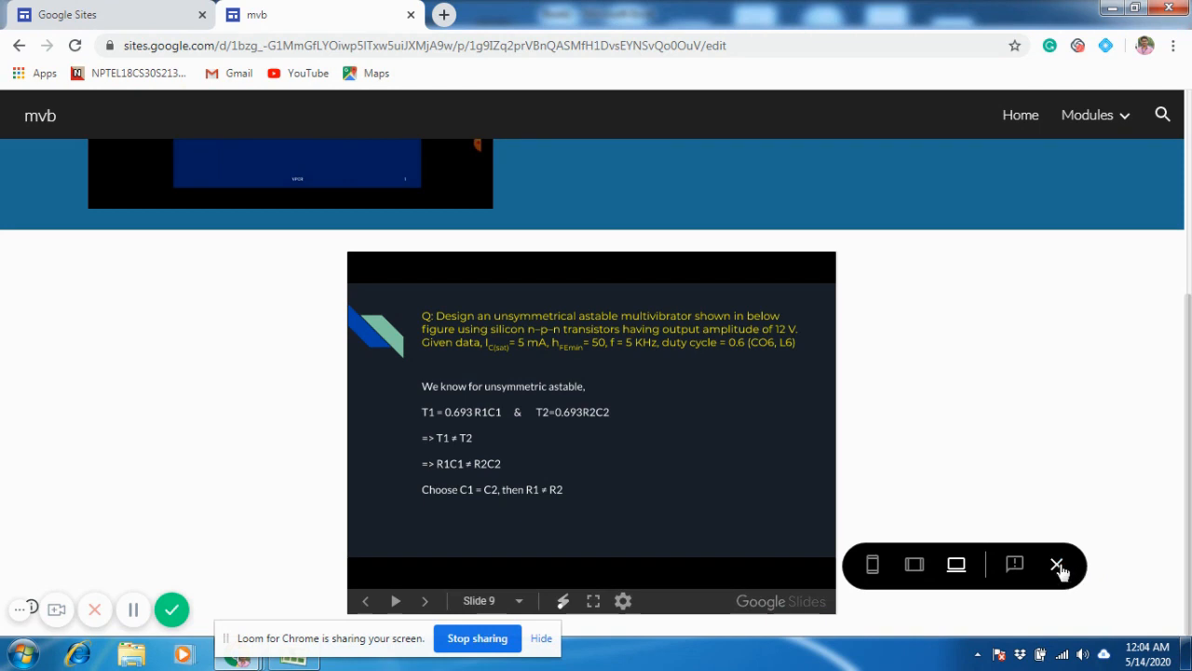
left_click(1058, 566)
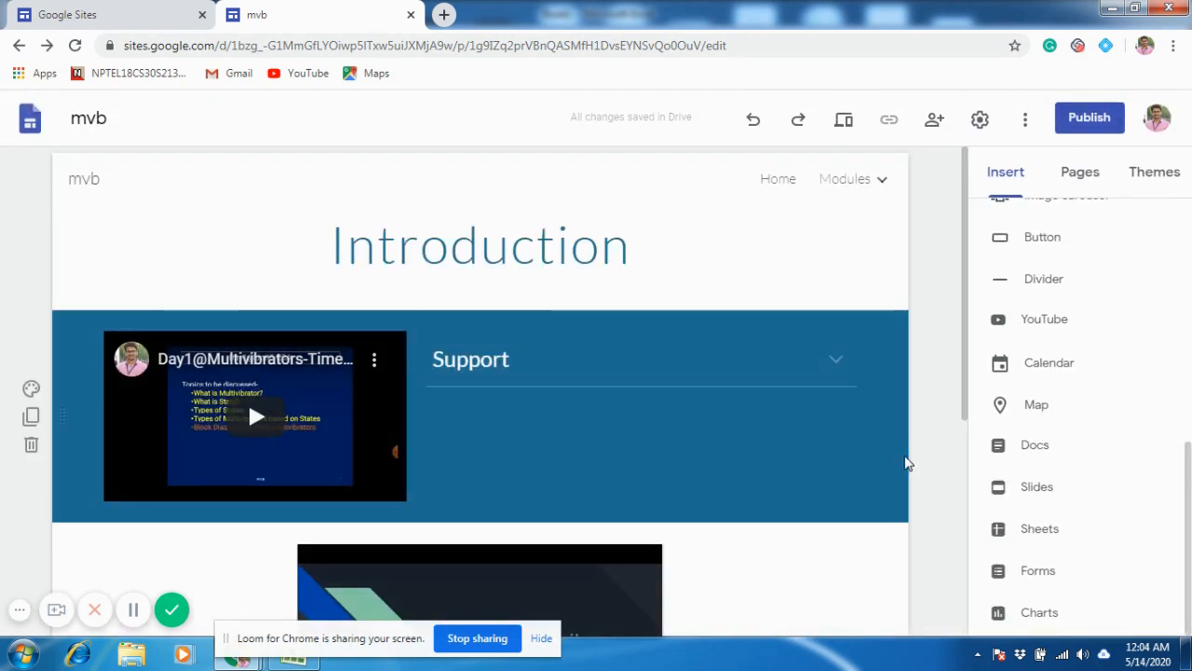
scroll(967, 393, "down", 4)
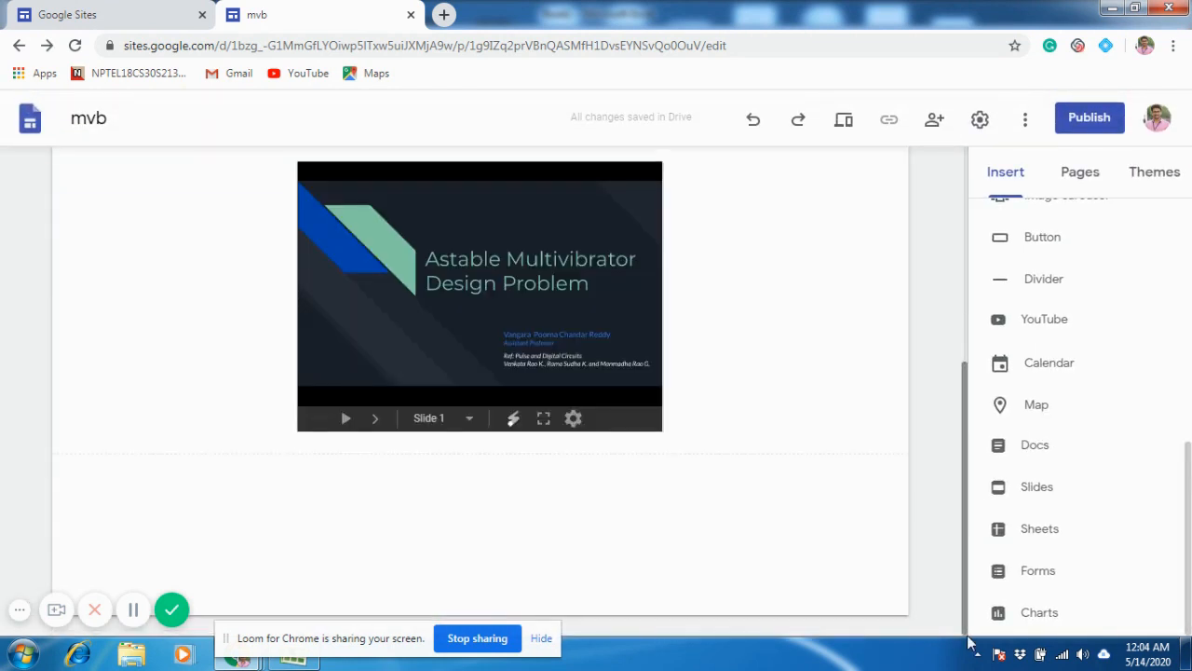
double_click(521, 533)
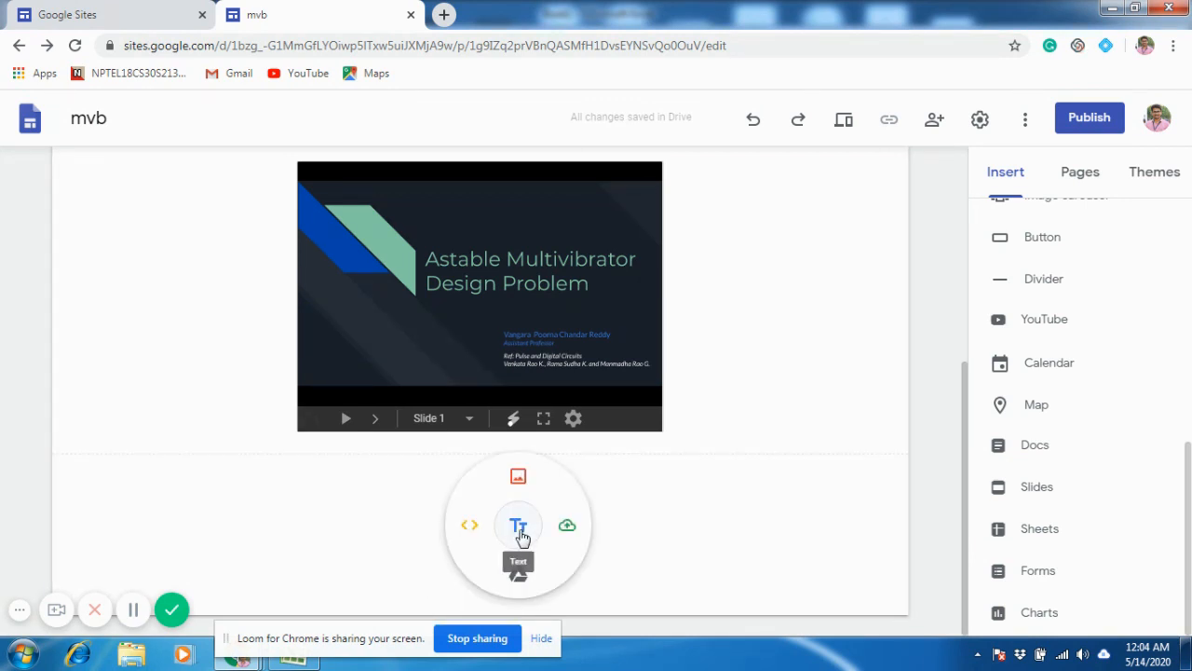
left_click(520, 529)
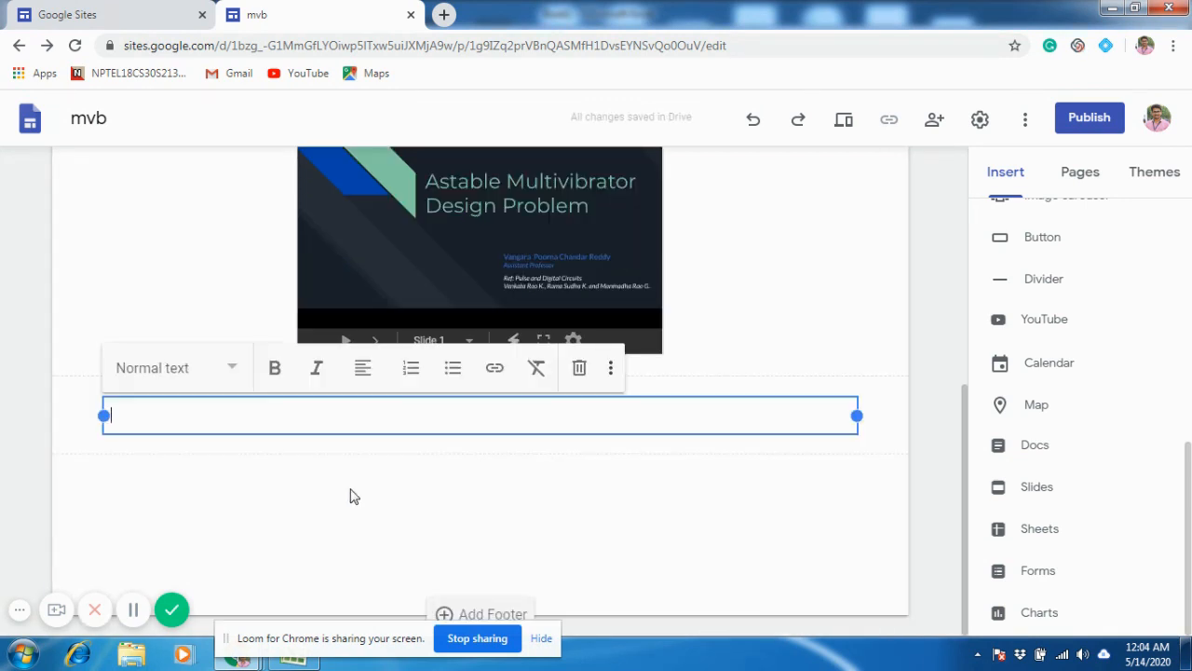
left_click(579, 367)
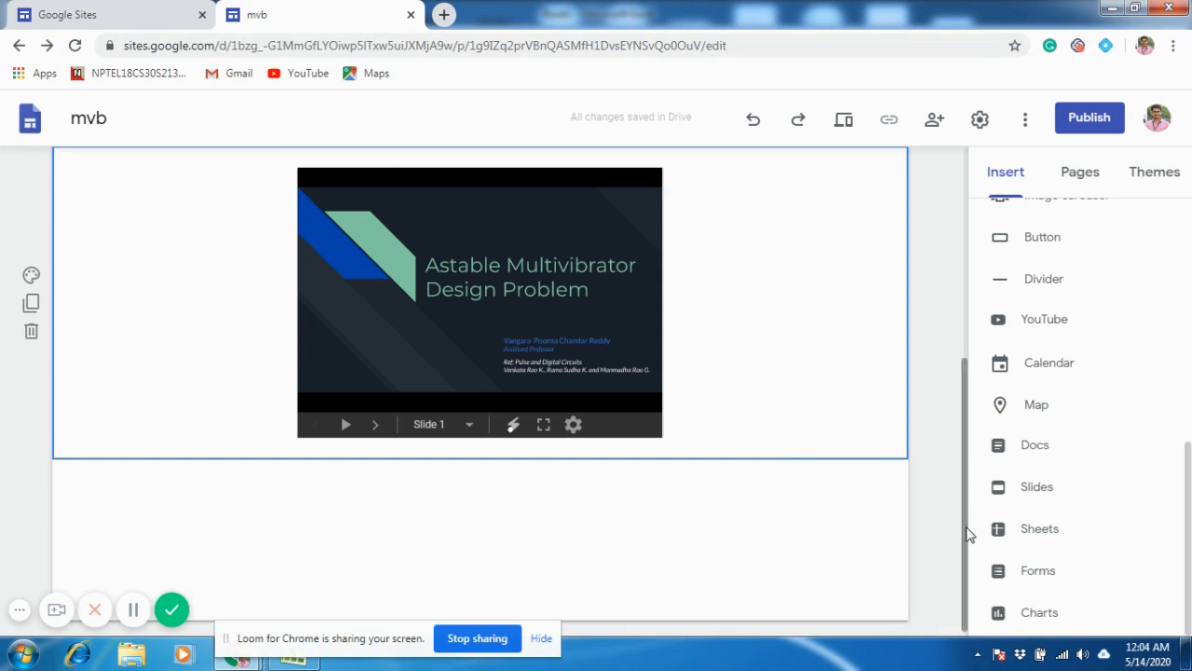
left_click_drag(965, 533, 962, 587)
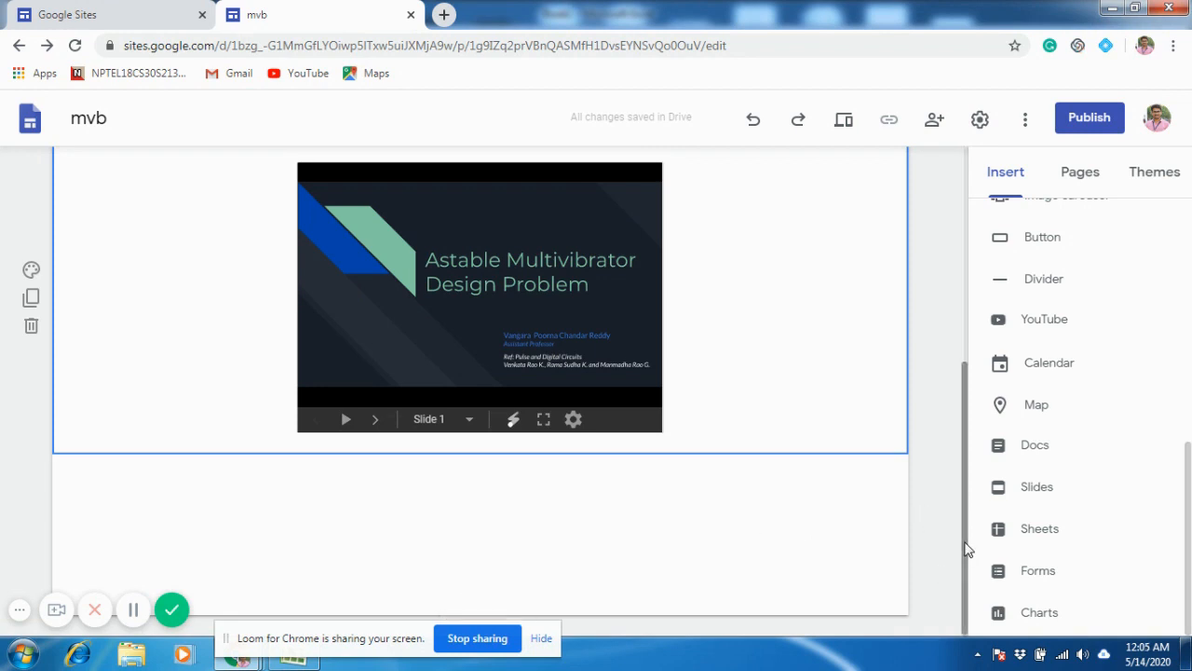
- Switch from the Introduction page to the Home page for editing
left_click_drag(965, 412, 974, 91)
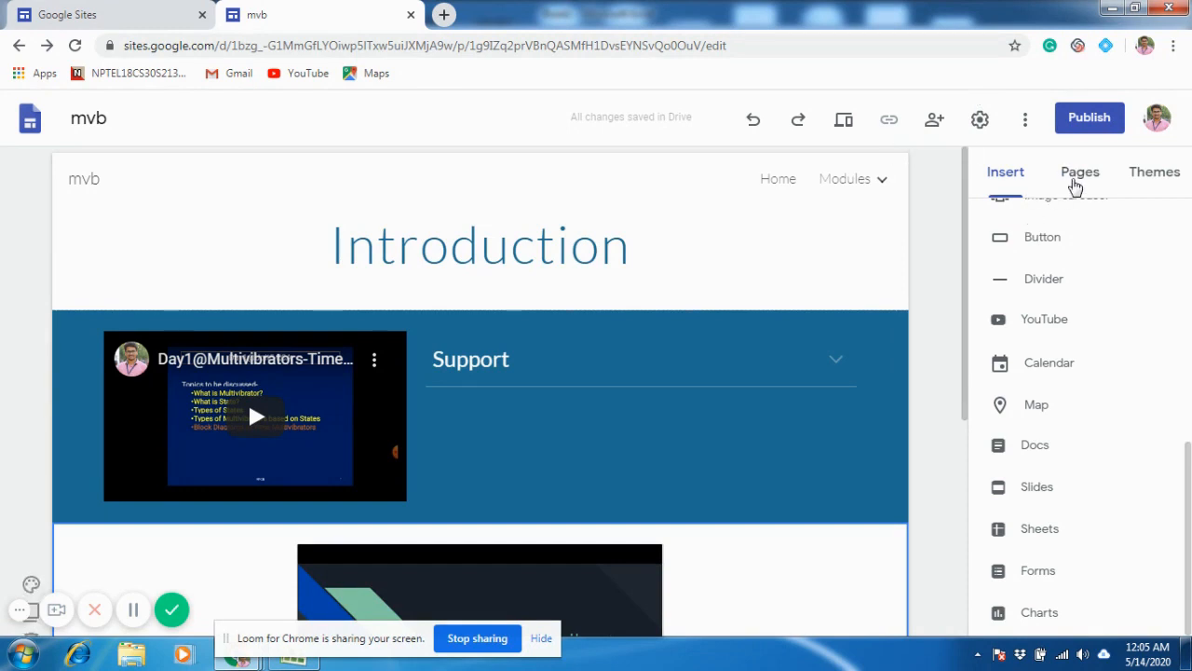
left_click(1078, 173)
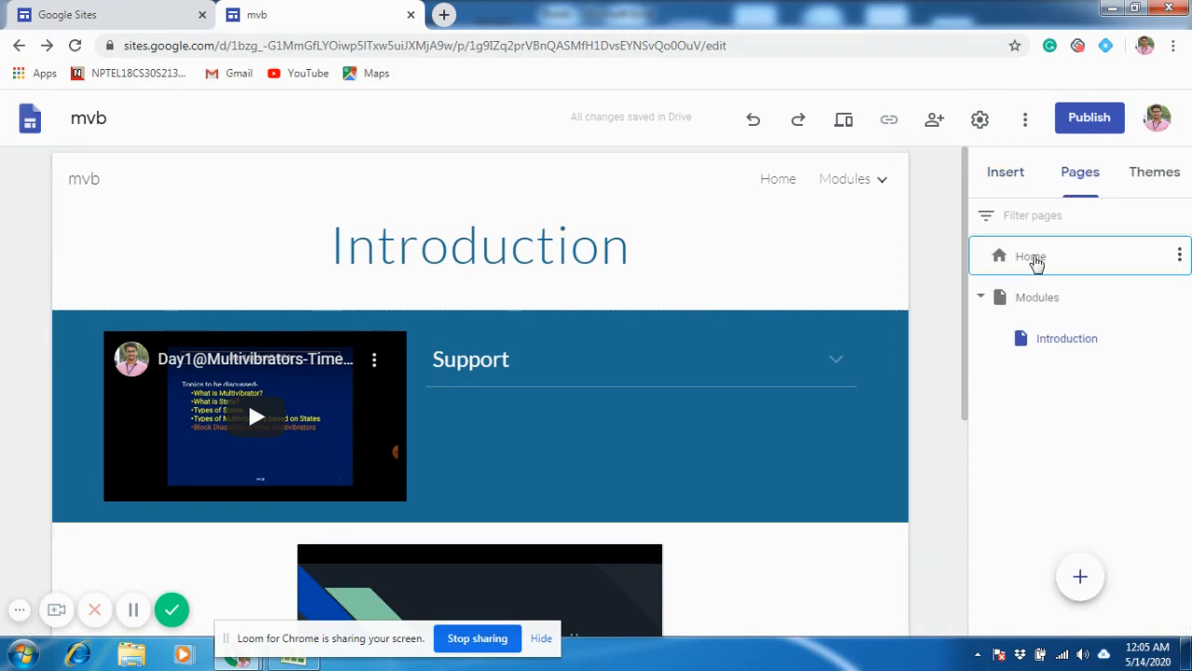
left_click(1034, 259)
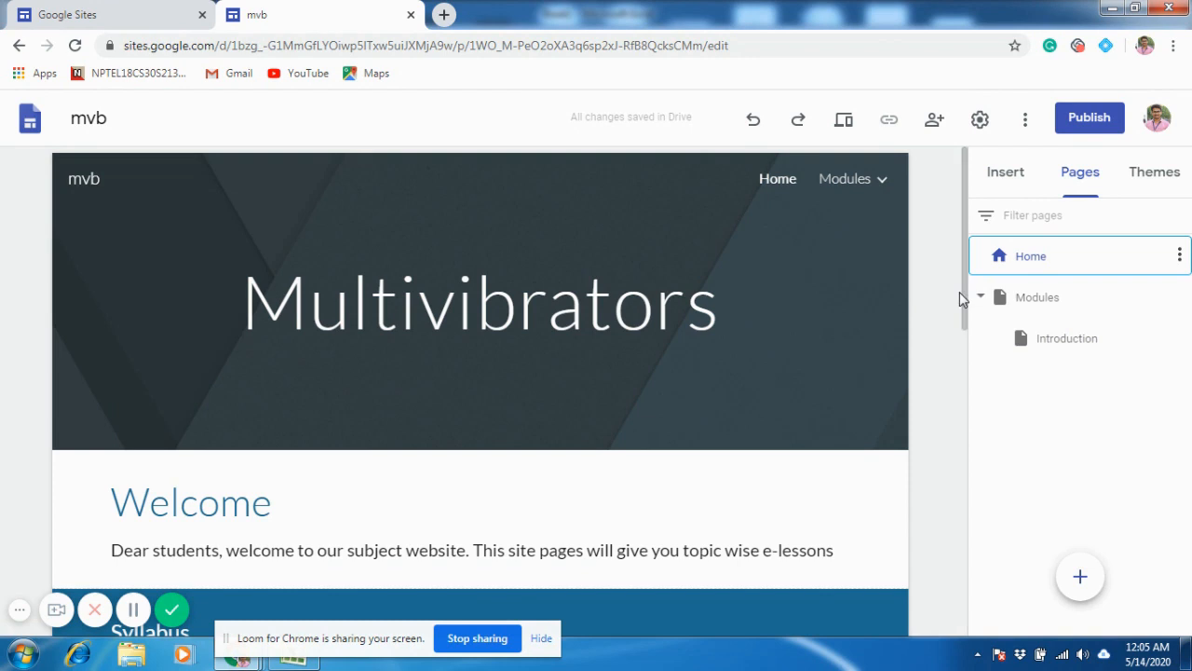
- Add a footer below the contact section on the Home page with the text "Copyrights@non commercial education purpose"
left_click_drag(965, 296, 973, 634)
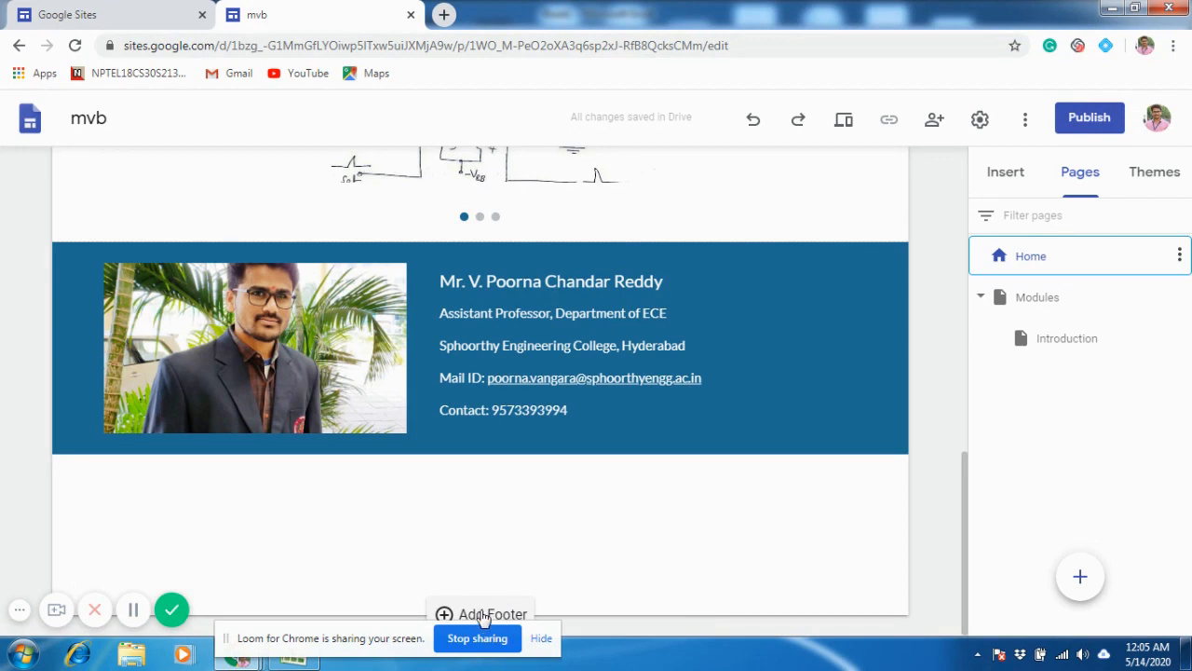
left_click(444, 615)
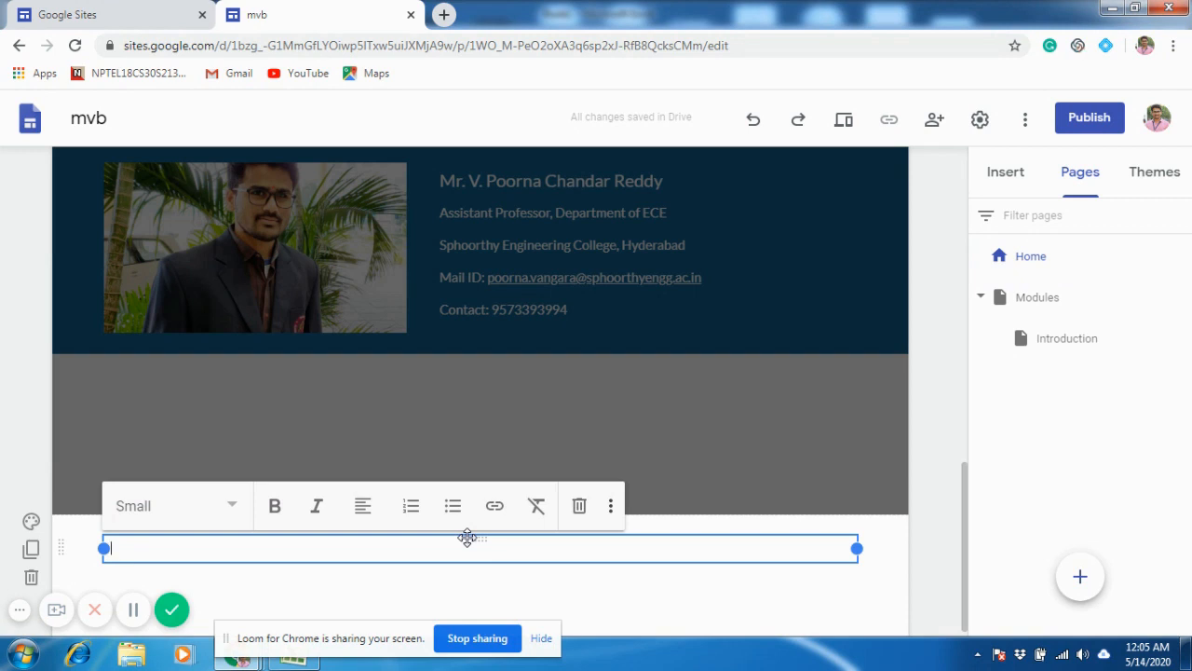
type("cpyright")
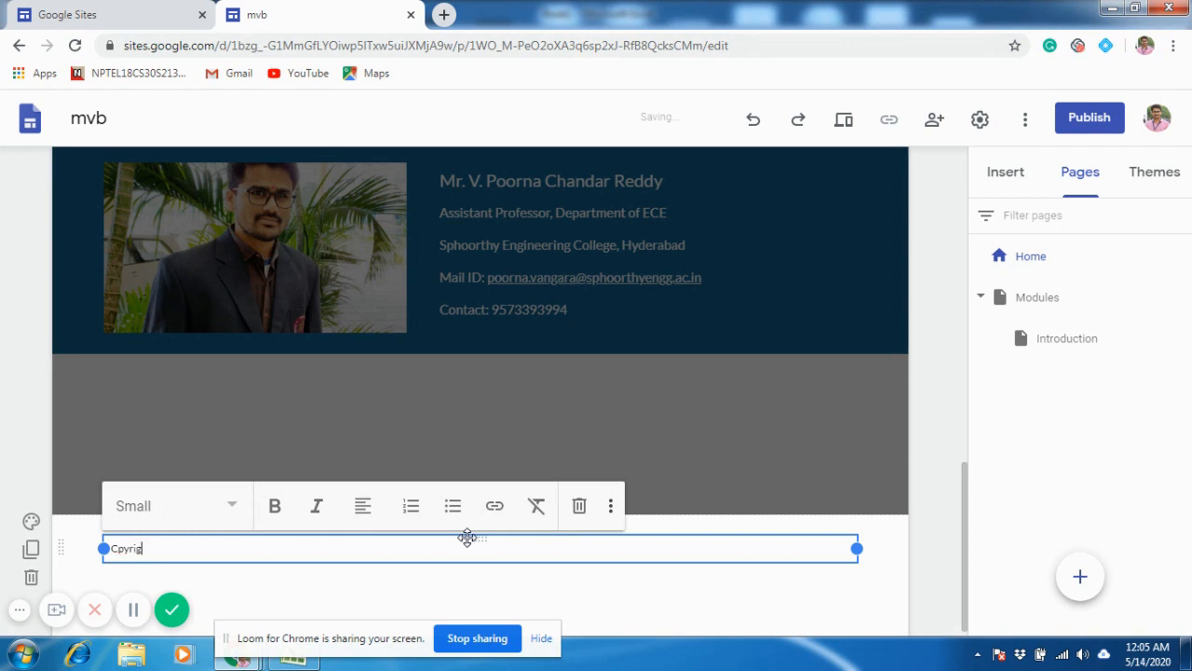
key("BackSpace")
key("BackSpace")
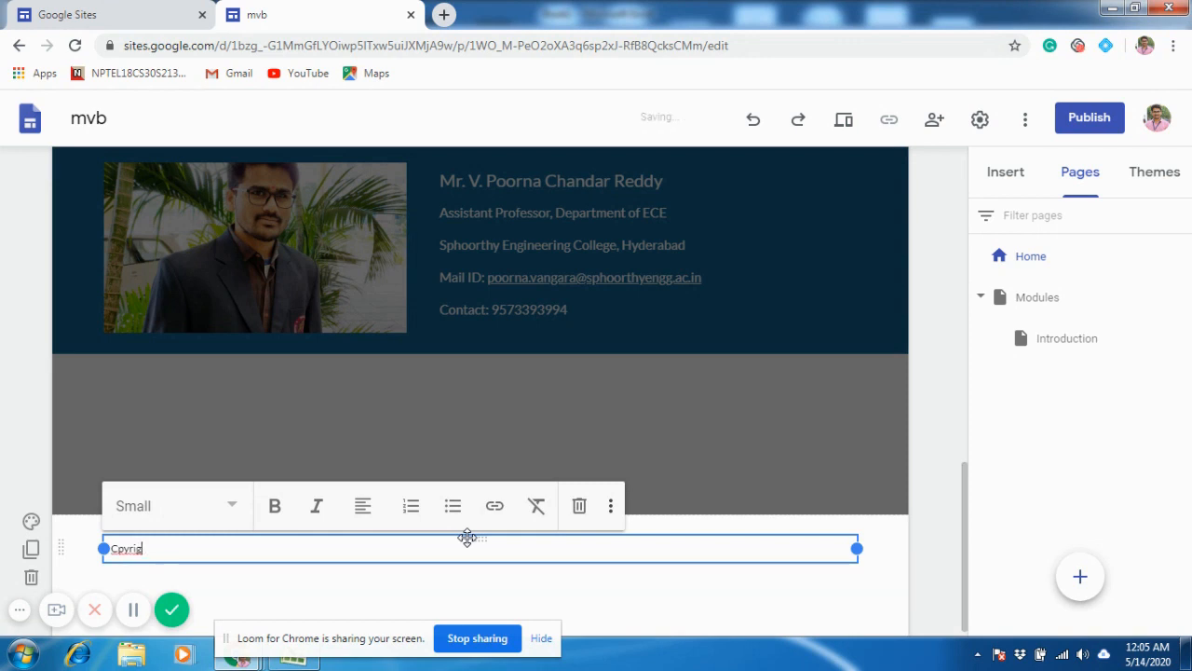
type("opyright")
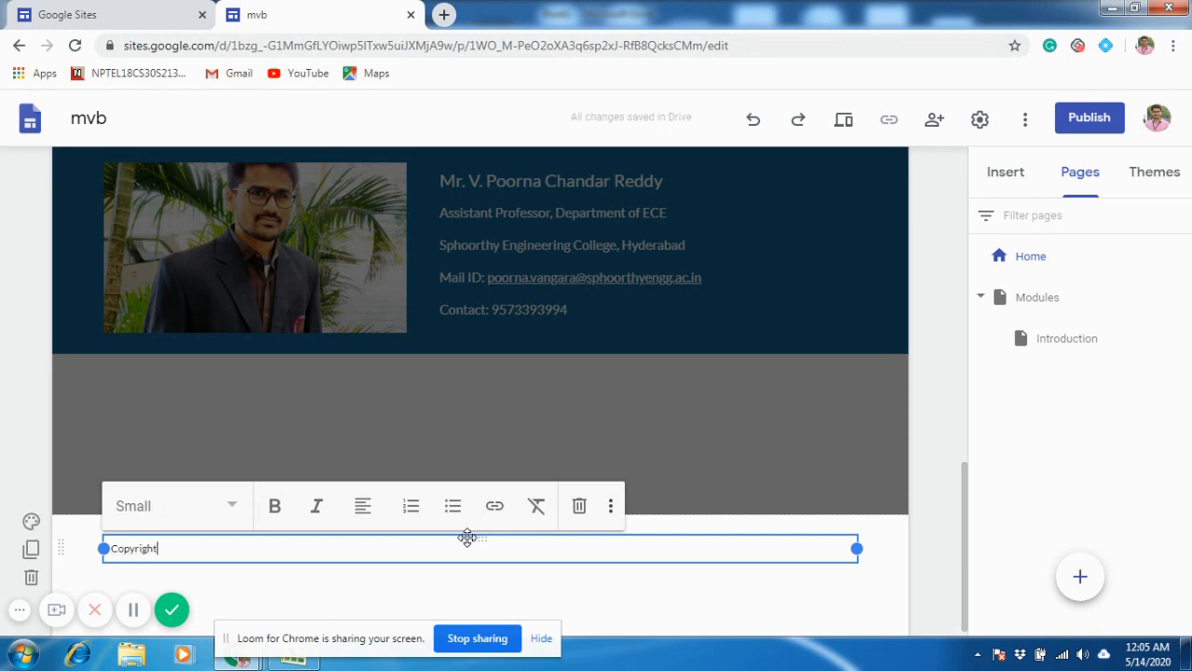
type("s@")
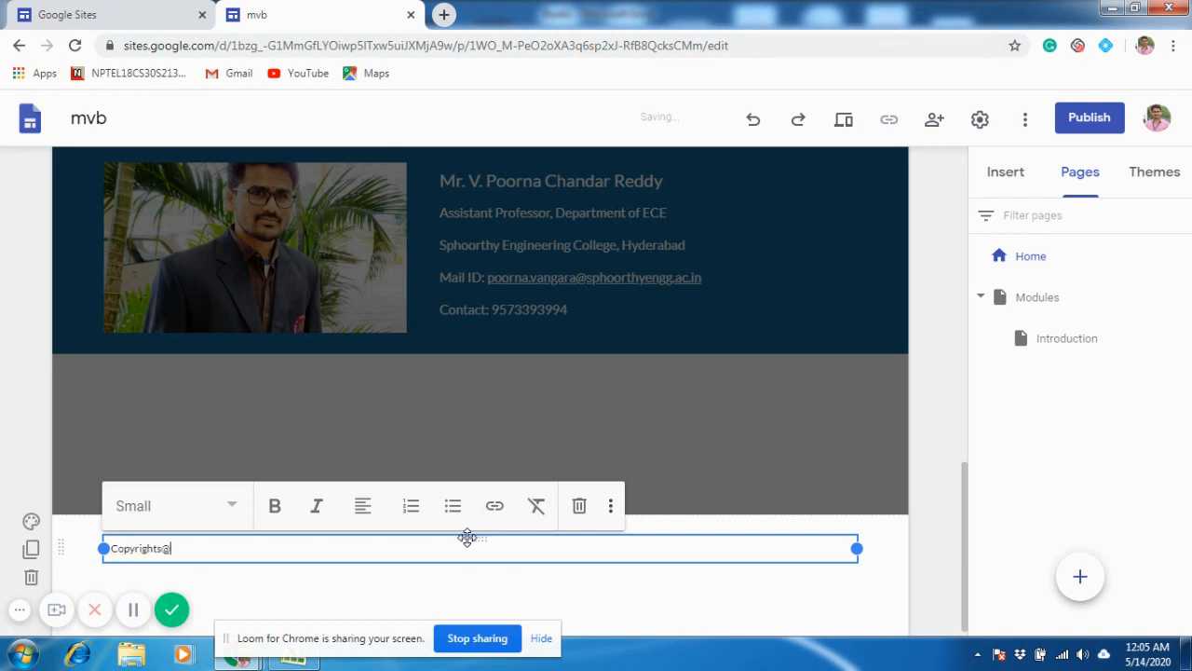
type("Non")
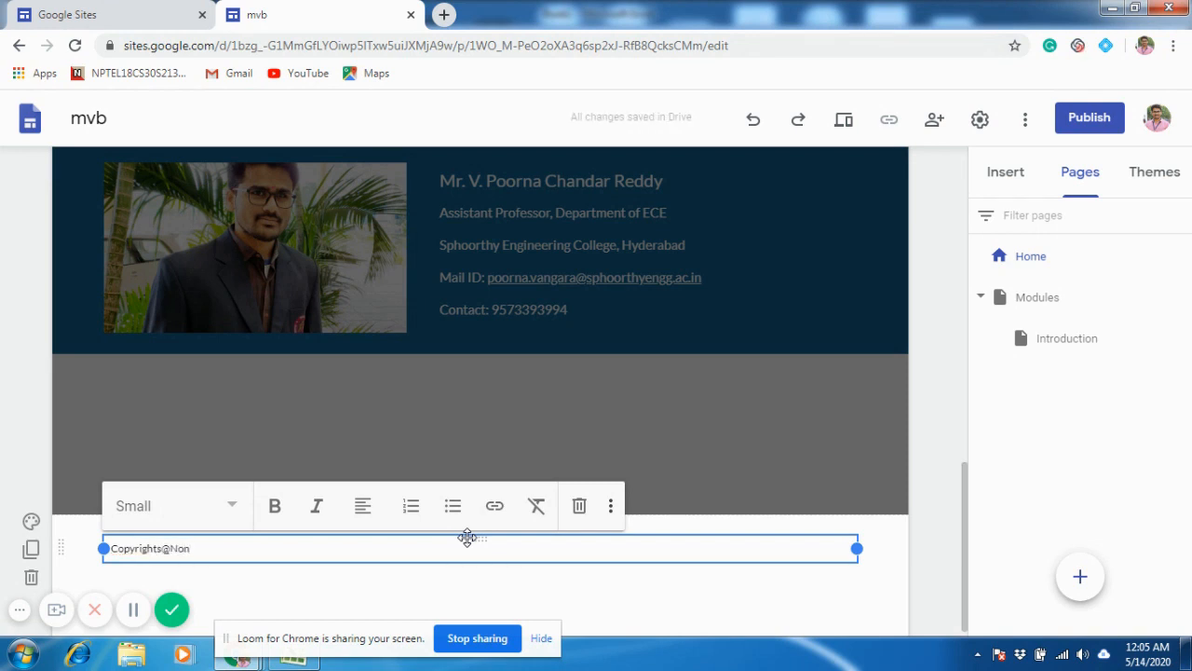
key("BackSpace")
key("BackSpace")
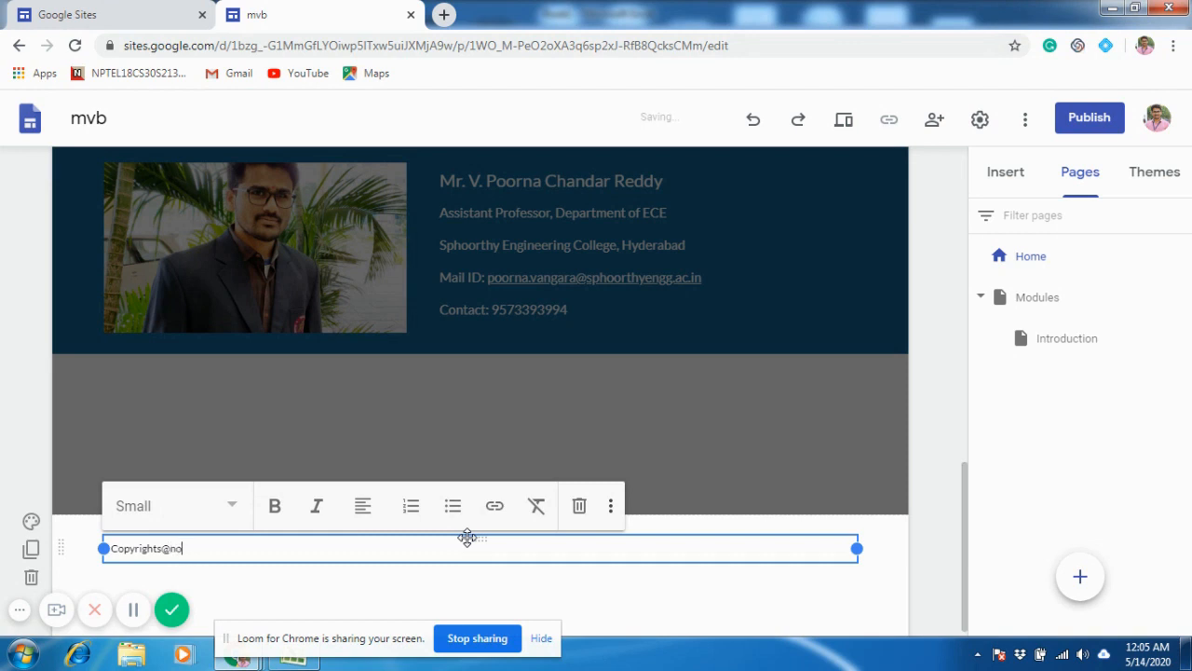
type("on commercial educati")
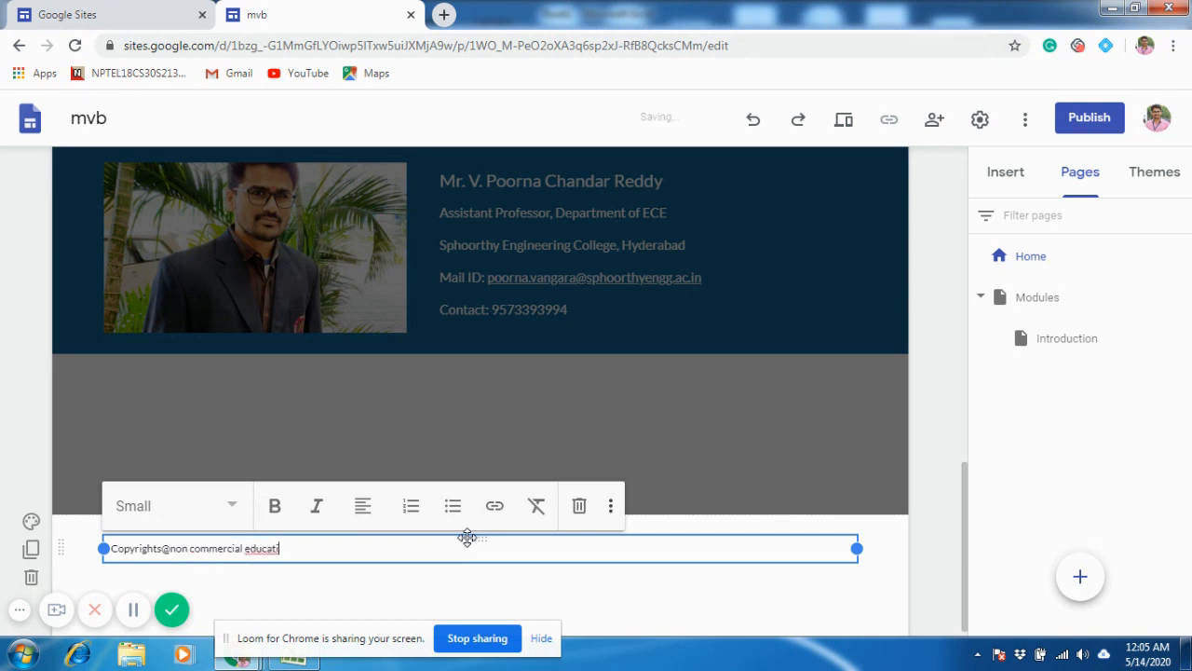
type("on purpose")
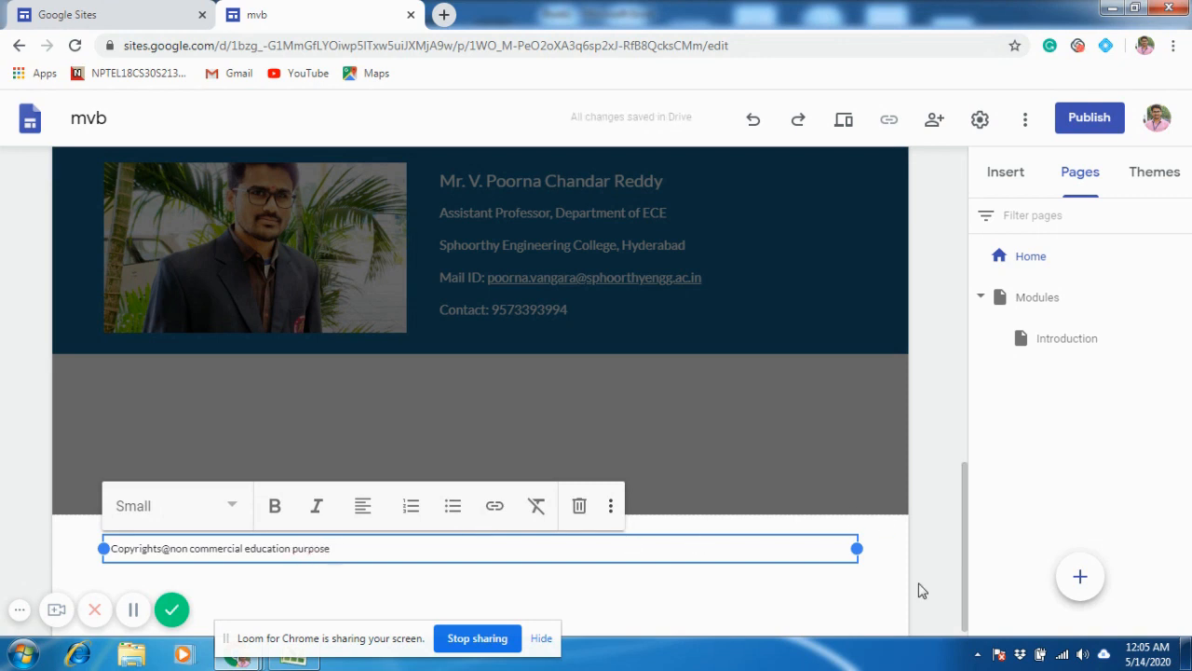
left_click(922, 591)
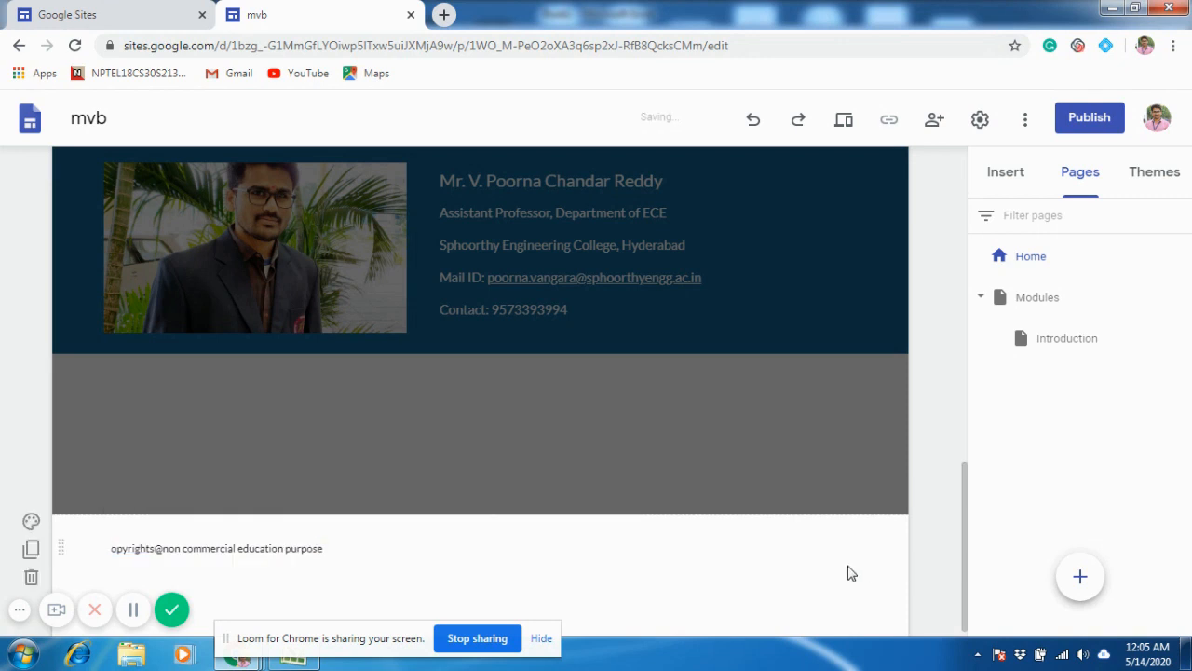
- Correct the footer text to "Copyrights@non commercial education purpose" and set the footer's section background to Emphasis 2
left_click(244, 548)
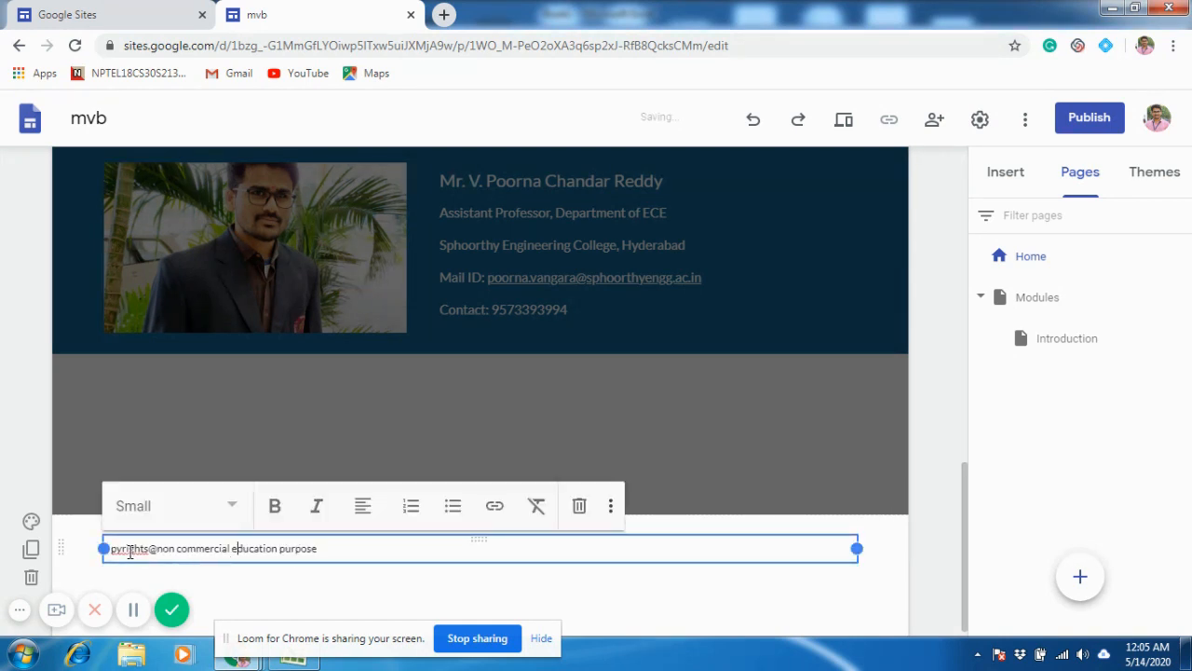
left_click(118, 551)
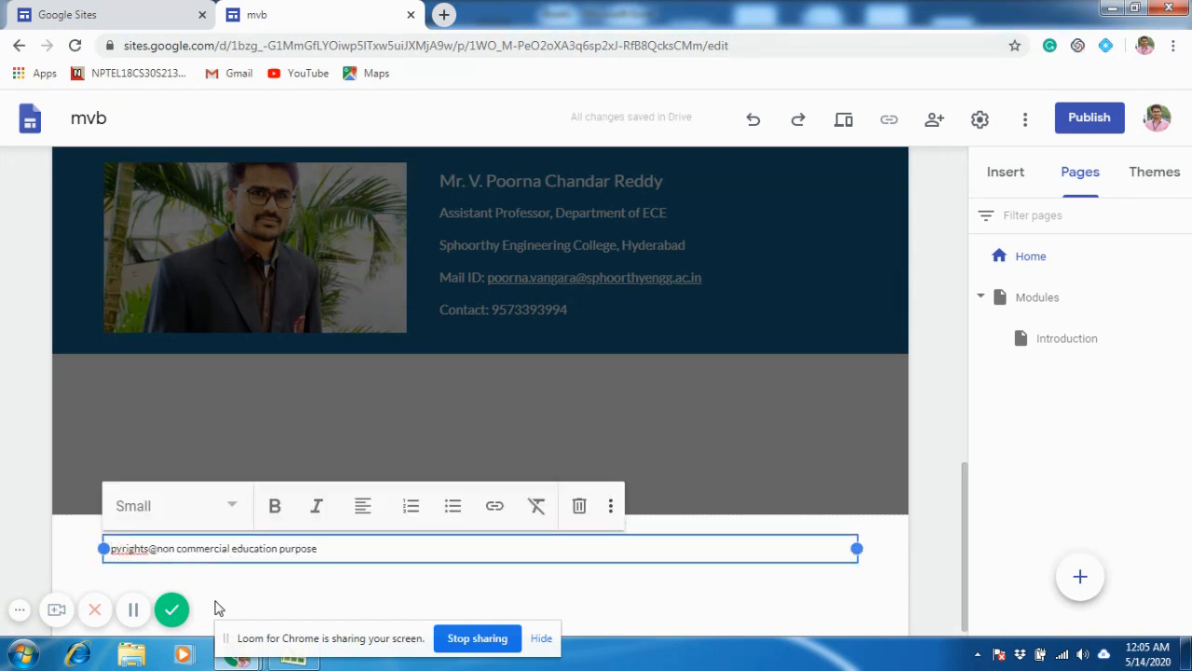
type("Co")
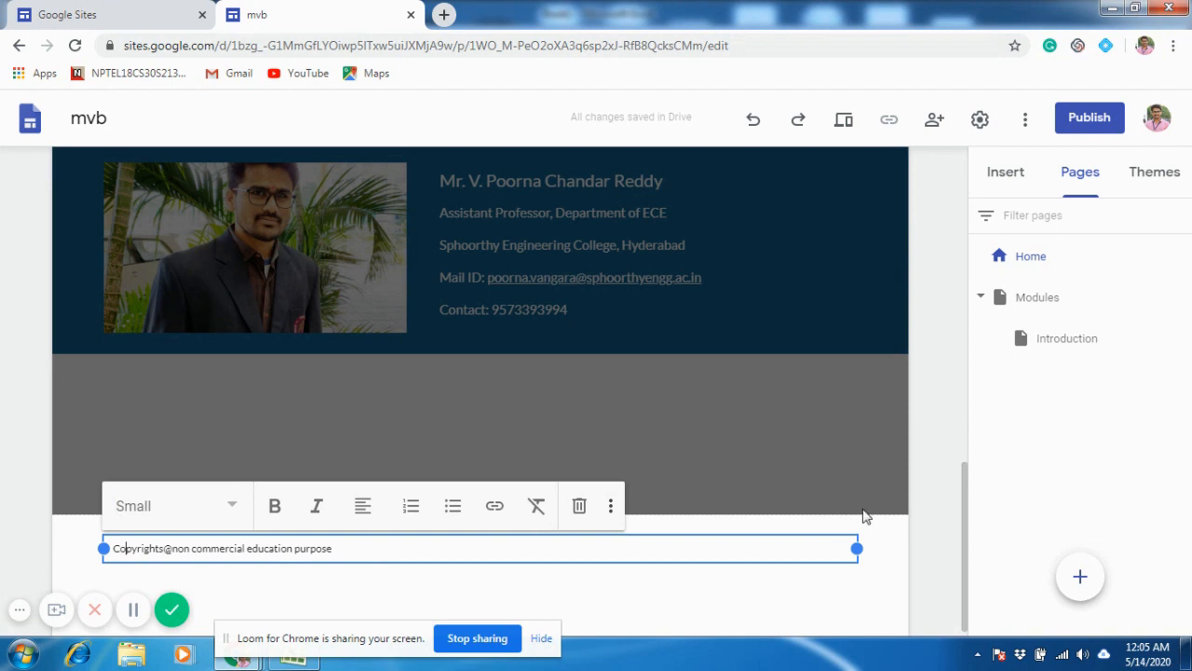
left_click(918, 559)
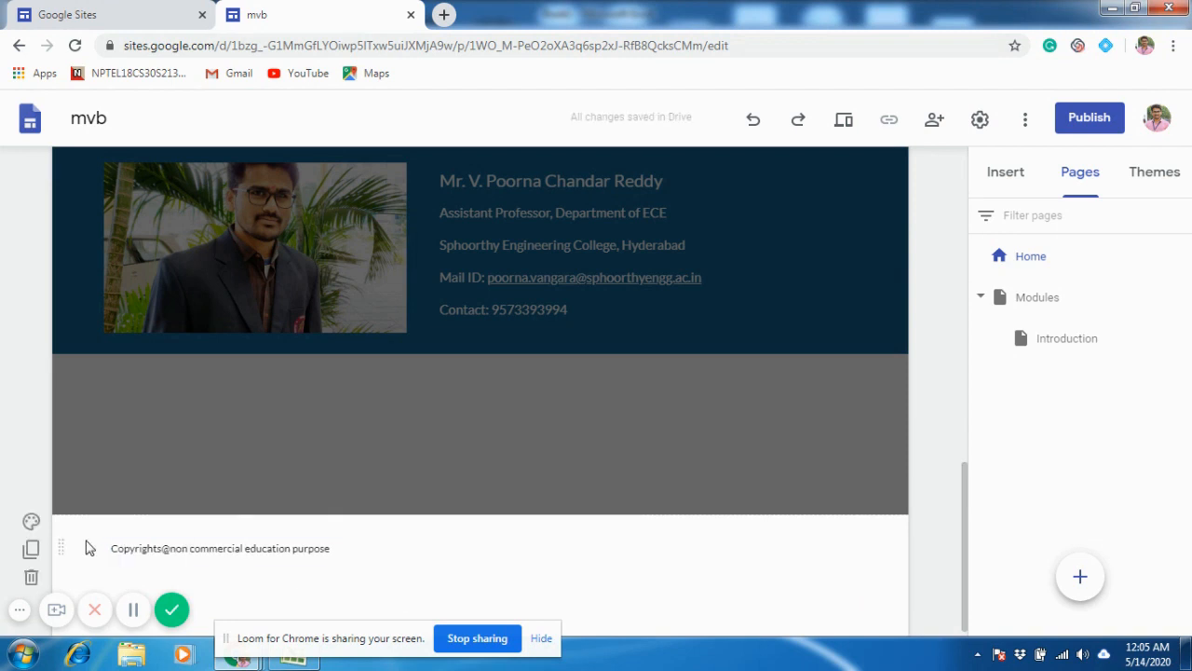
left_click(31, 522)
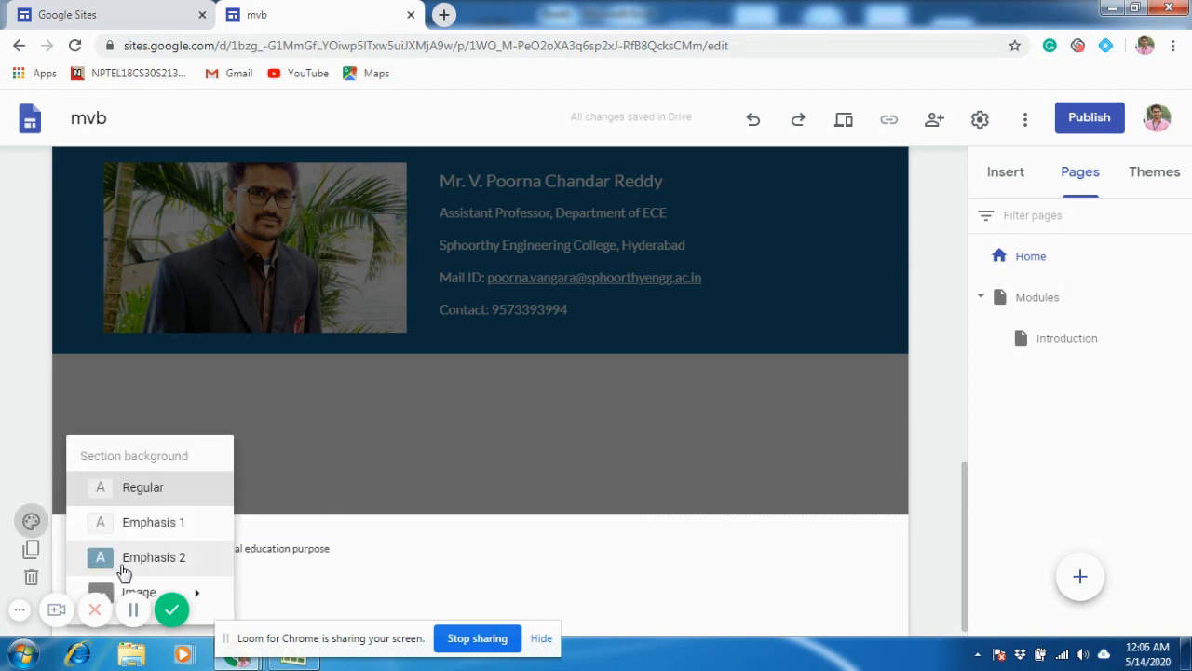
left_click(124, 568)
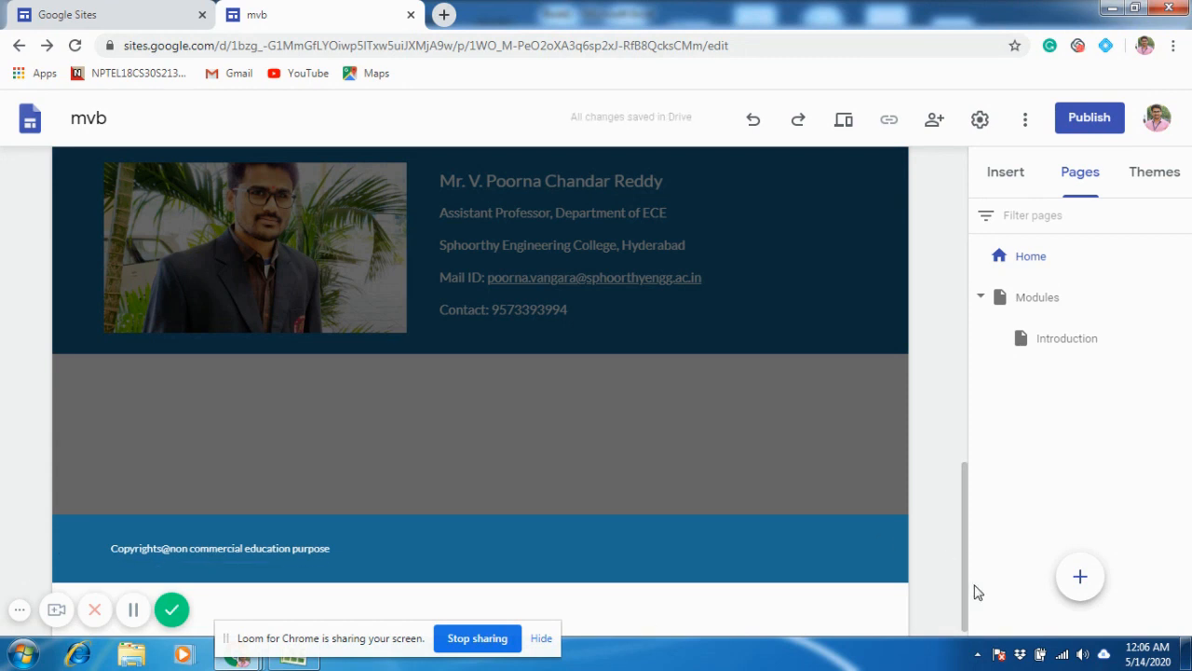
- Add a subpage named "Block diagrams" under the Modules page
left_click_drag(966, 589, 948, 230)
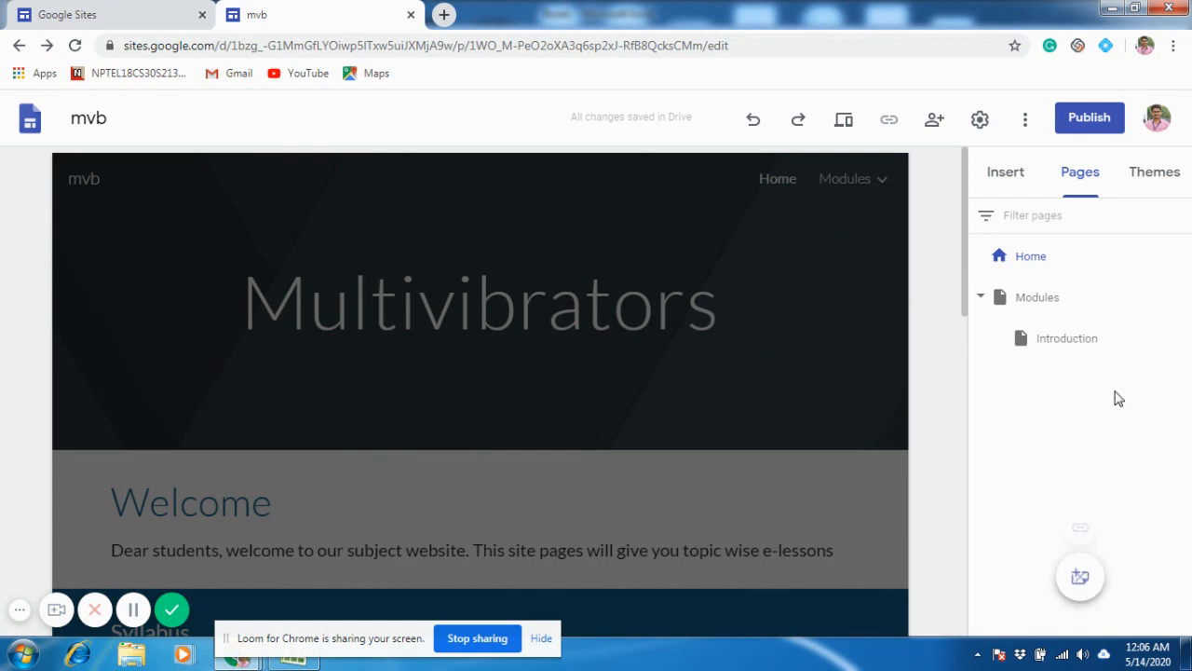
mouse_move(1092, 572)
mouse_move(1177, 340)
left_click(1180, 299)
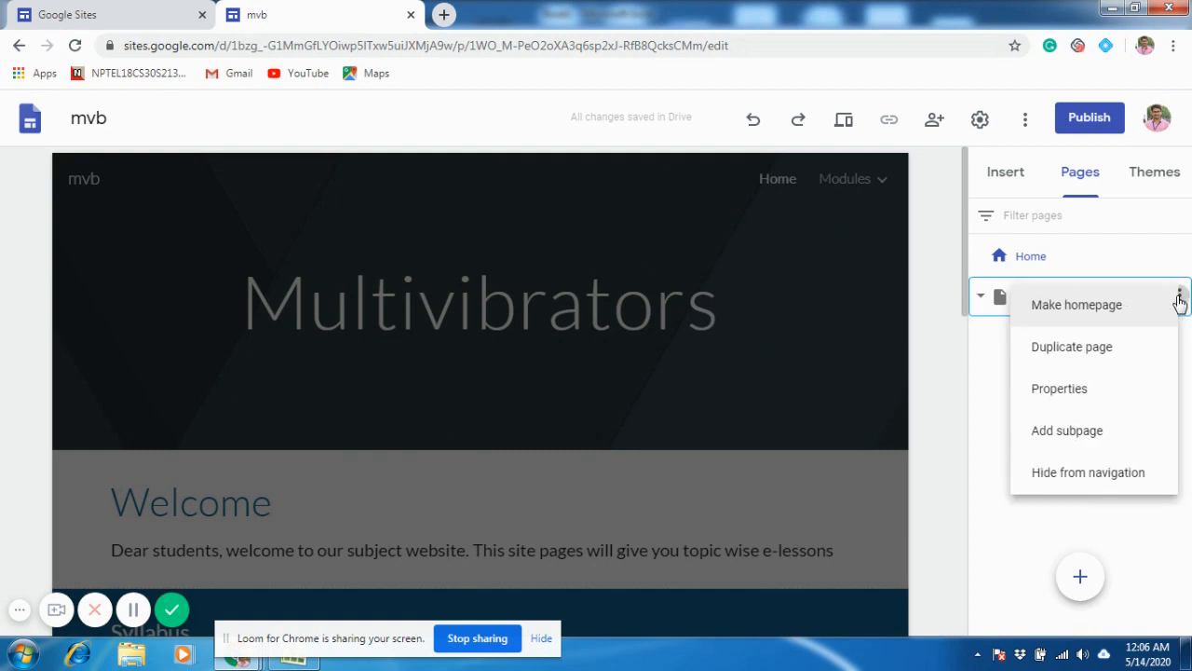
left_click(1094, 436)
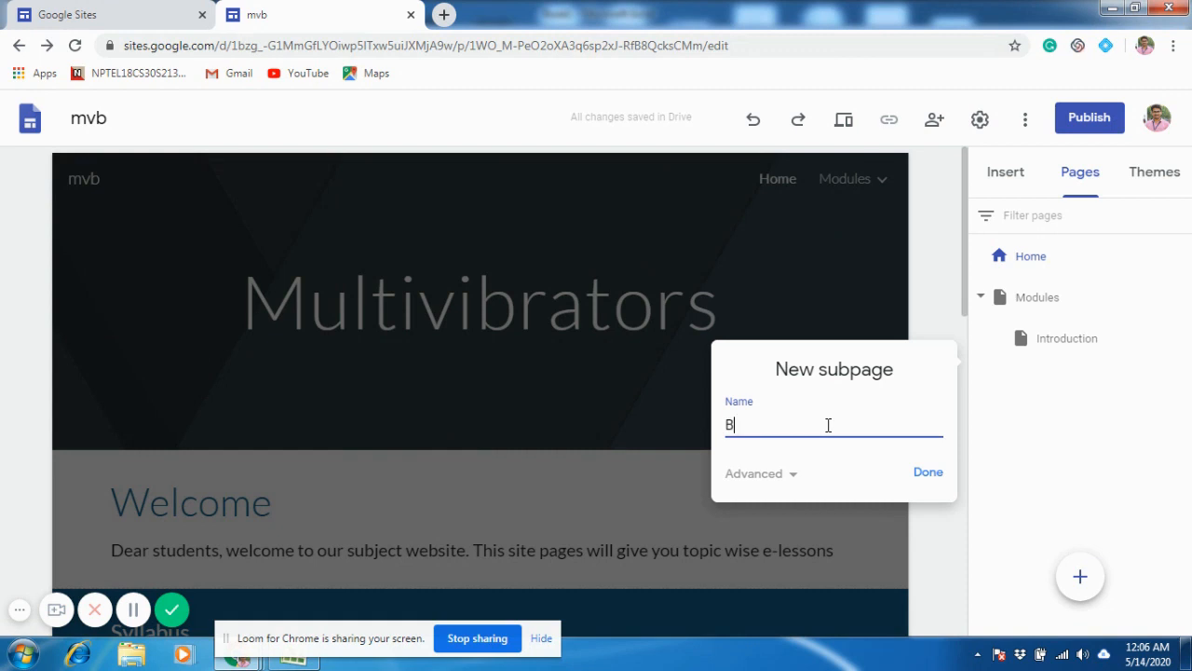
type("Block digar")
type("ams")
left_click(927, 472)
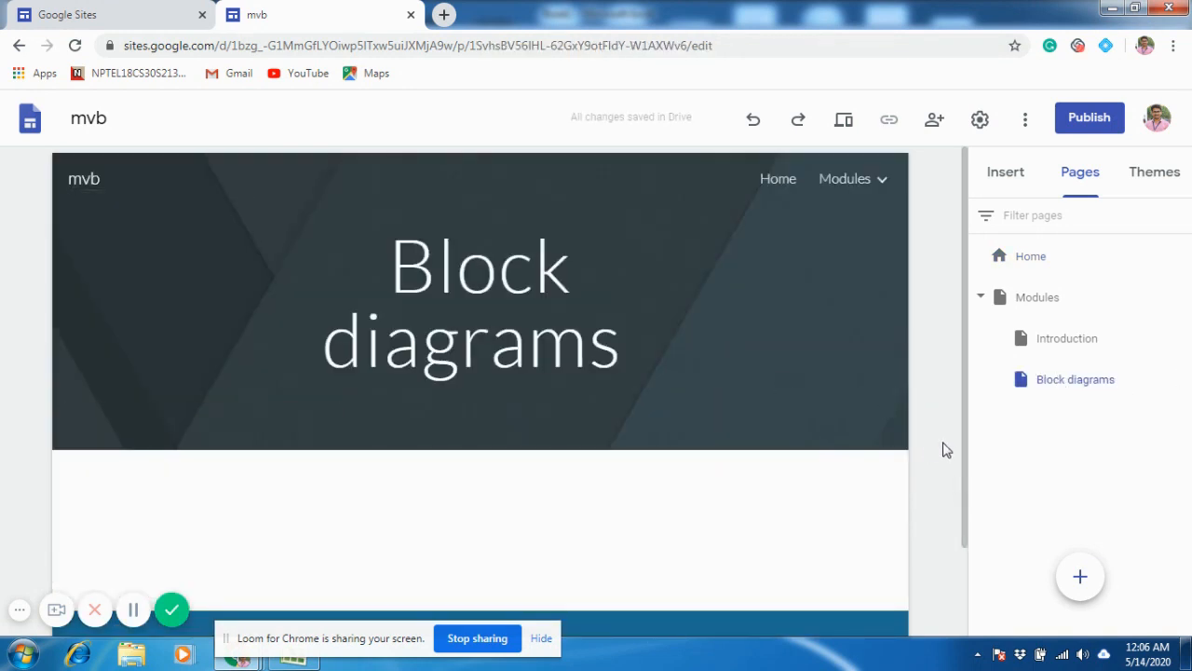
- Start publishing the site to the web and enter mvbvpcr as its web address
left_click_drag(964, 395, 958, 278)
mouse_move(845, 189)
left_click(1086, 119)
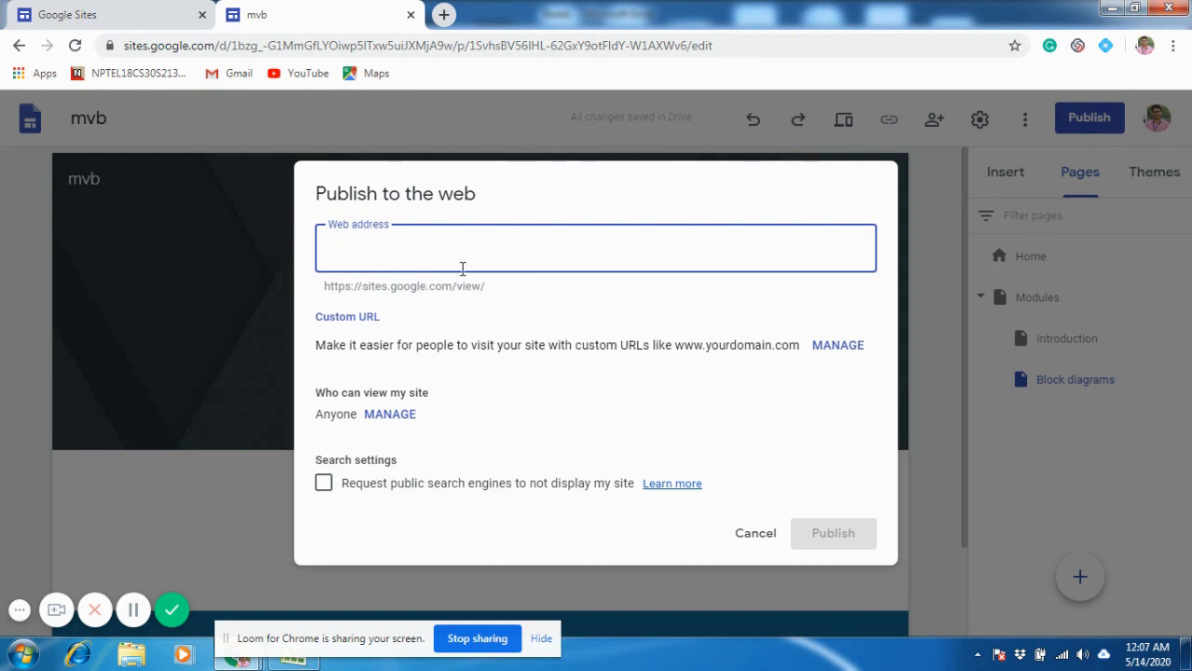
left_click(410, 288)
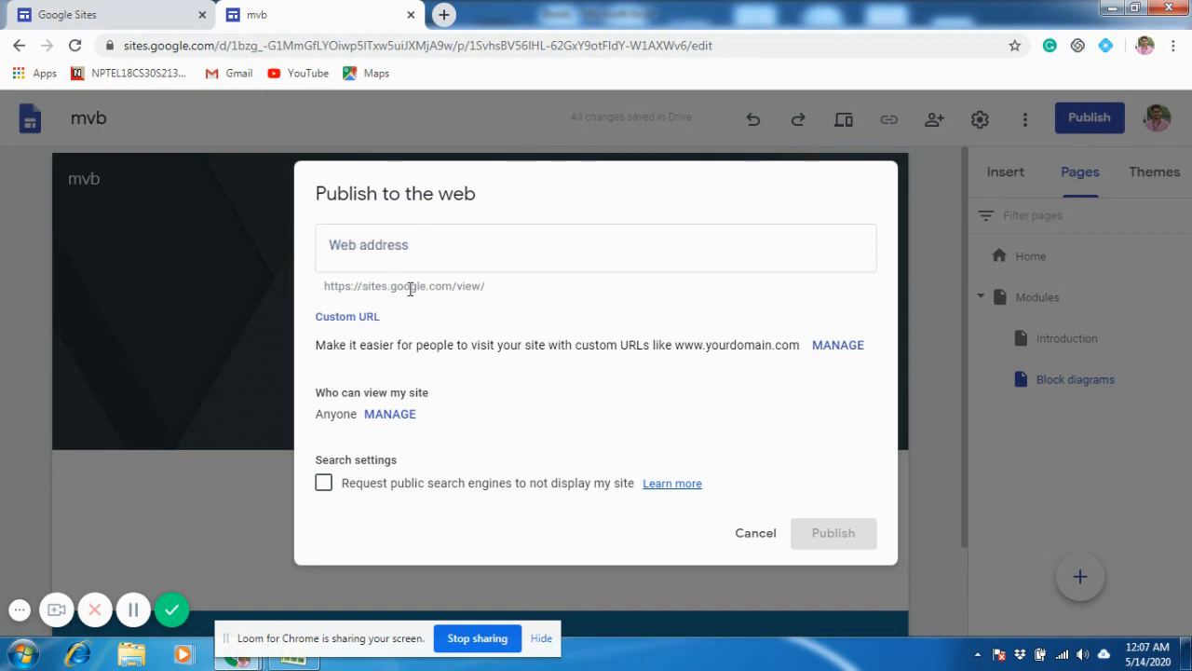
left_click(367, 243)
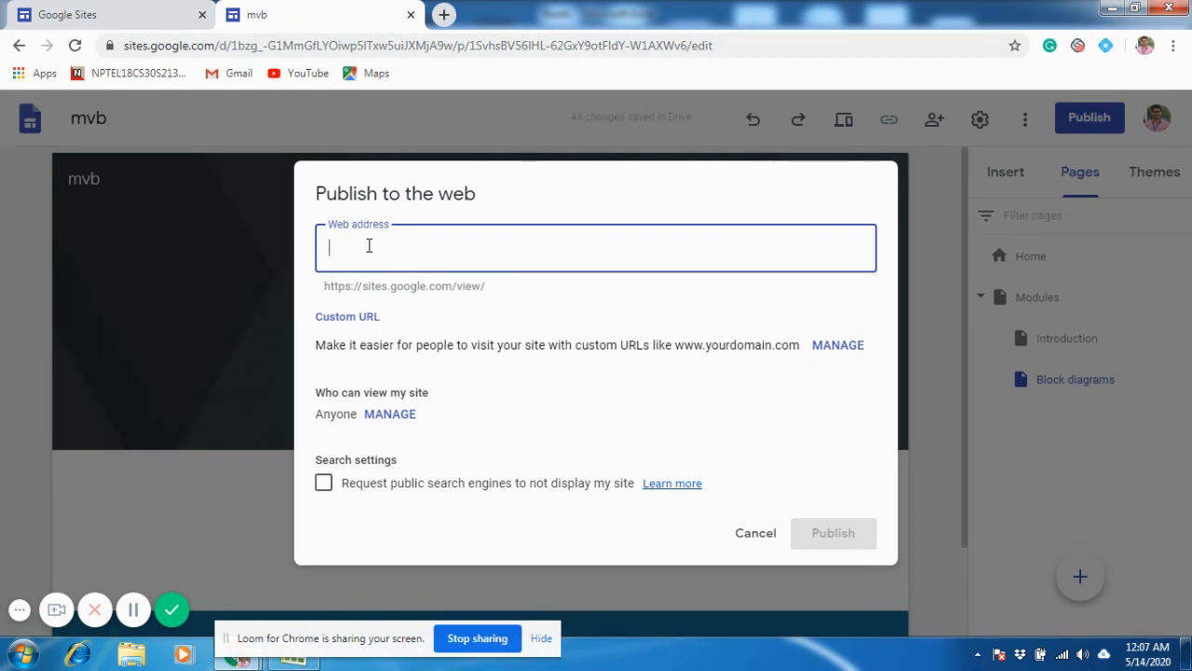
type("mvb")
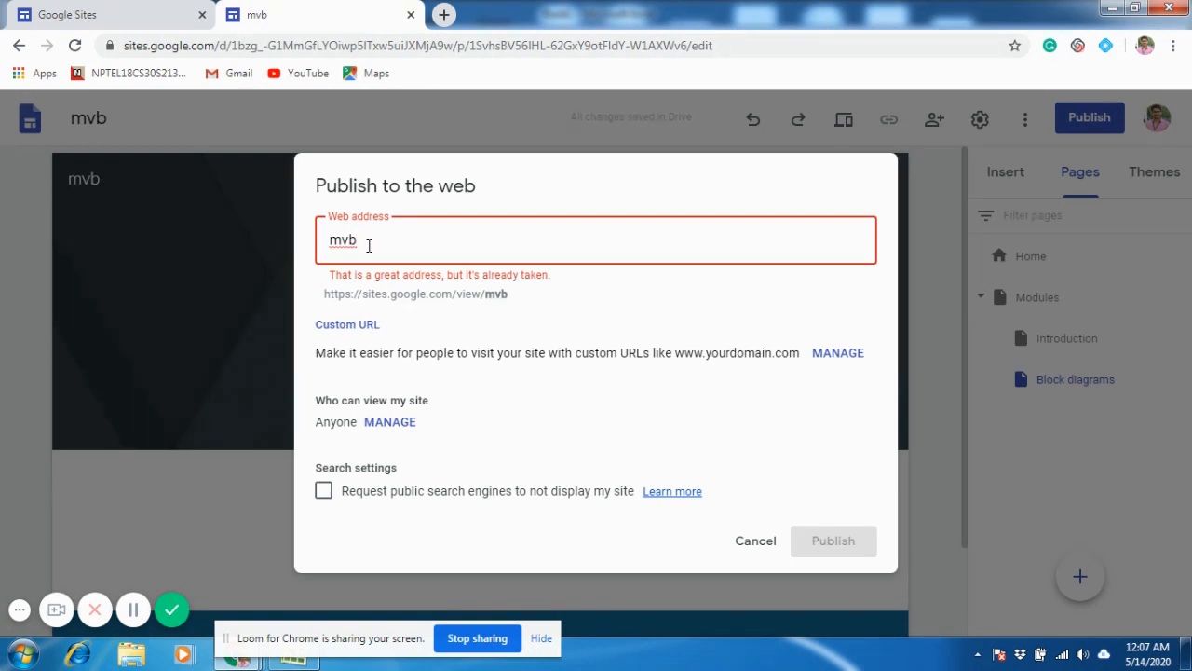
type("vpcr")
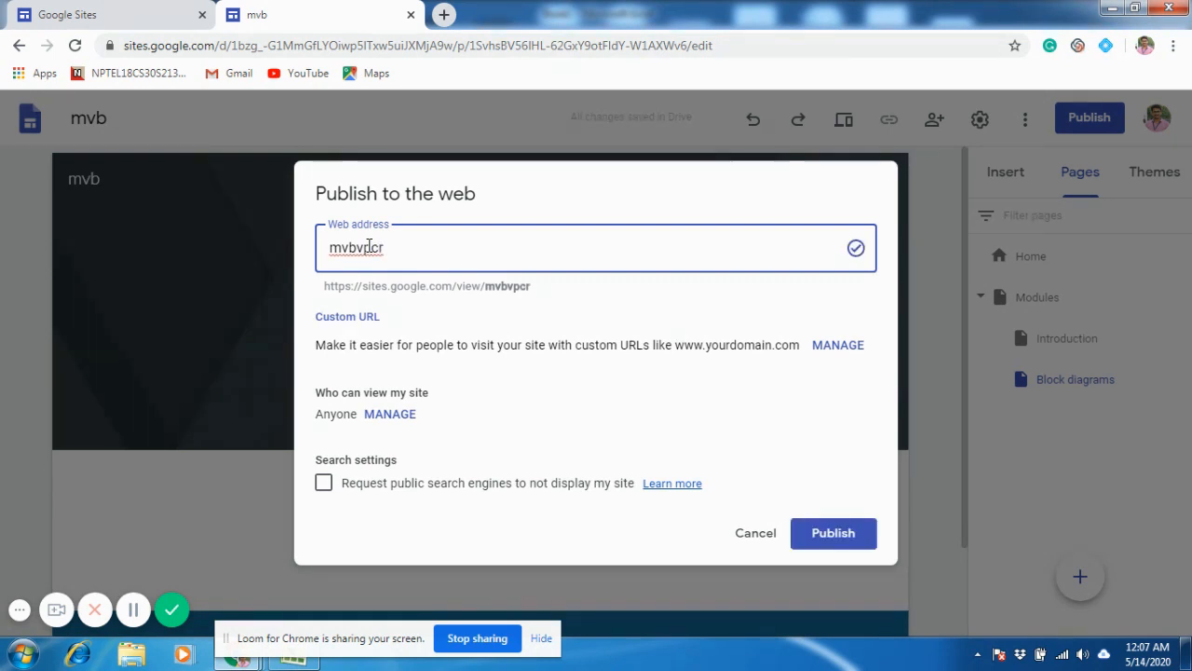
- Look at the sharing settings for who can view the site and return to the publishing options
left_click(388, 416)
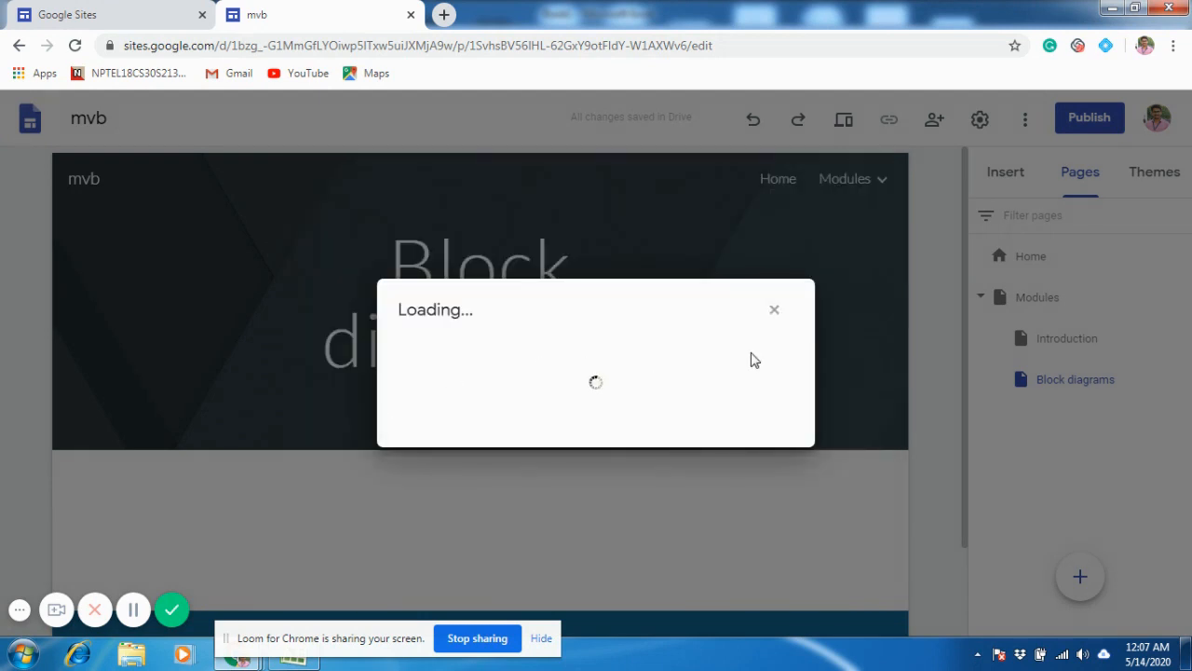
left_click(775, 310)
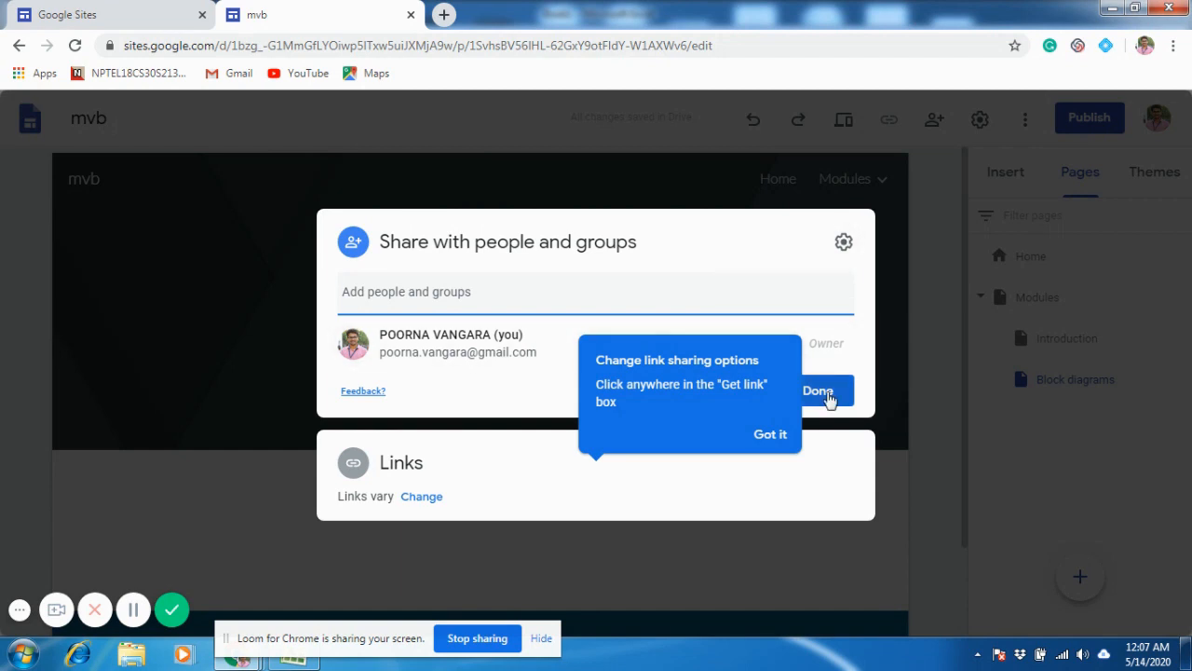
left_click(819, 391)
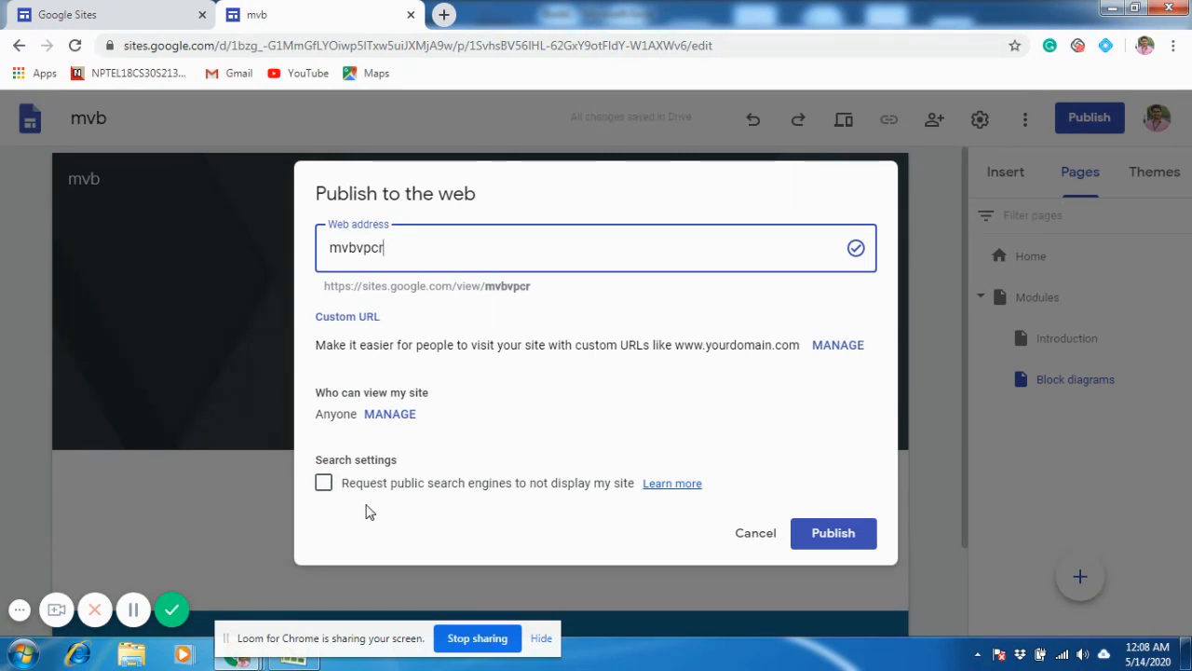
- Publish the site, view the published version and go to its Home page
left_click(811, 538)
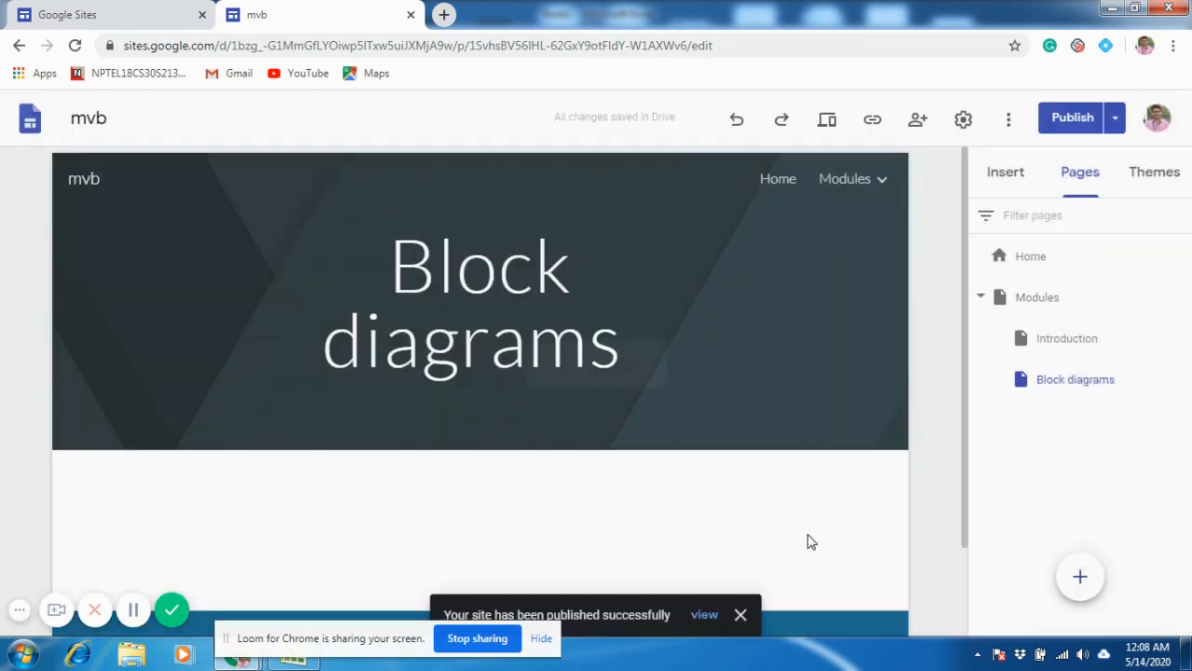
left_click(705, 616)
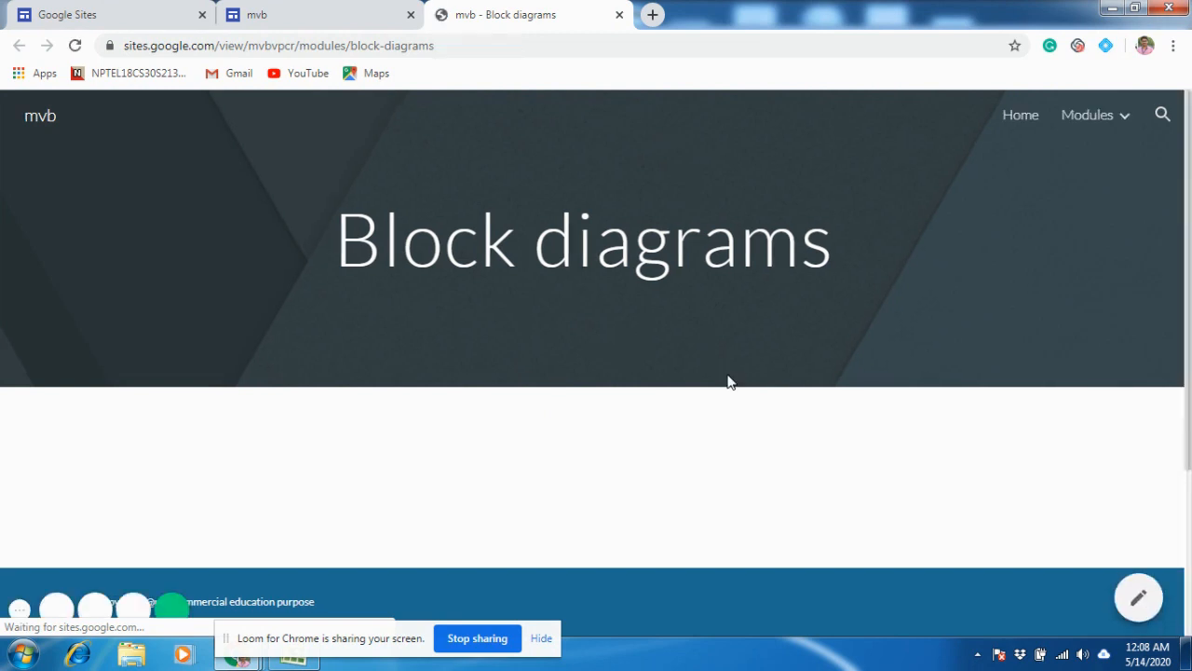
left_click(1031, 126)
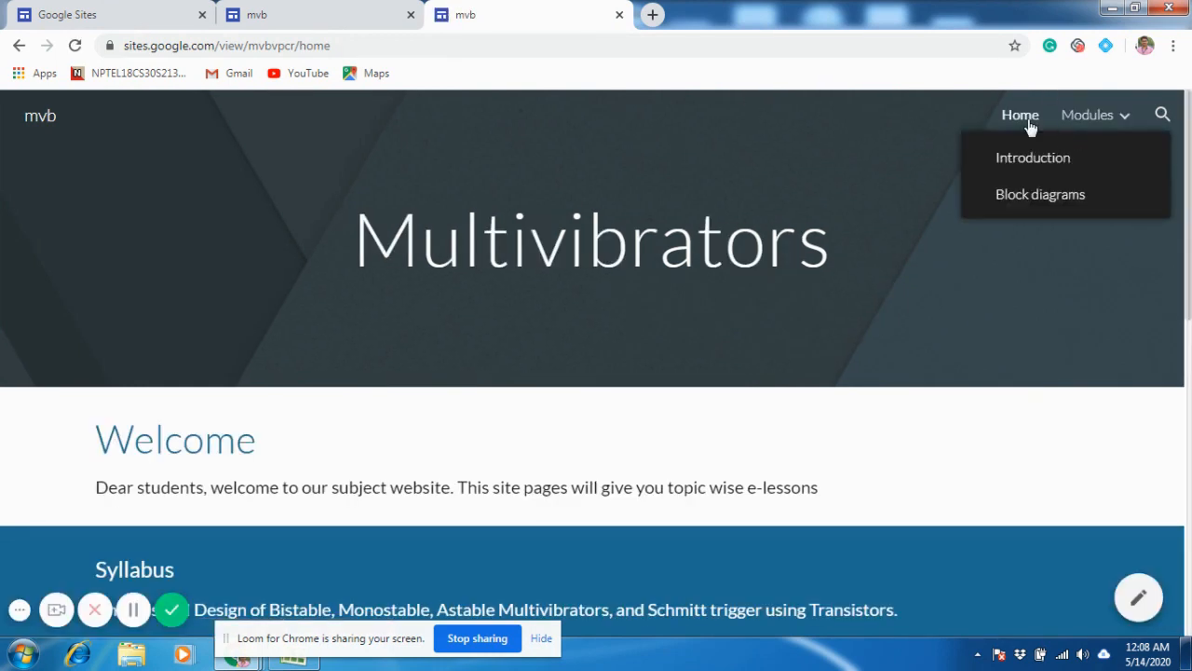
- Shorten the published site's address to sites.google.com/view/mvbvpcr/, load it and select the address
left_click(358, 44)
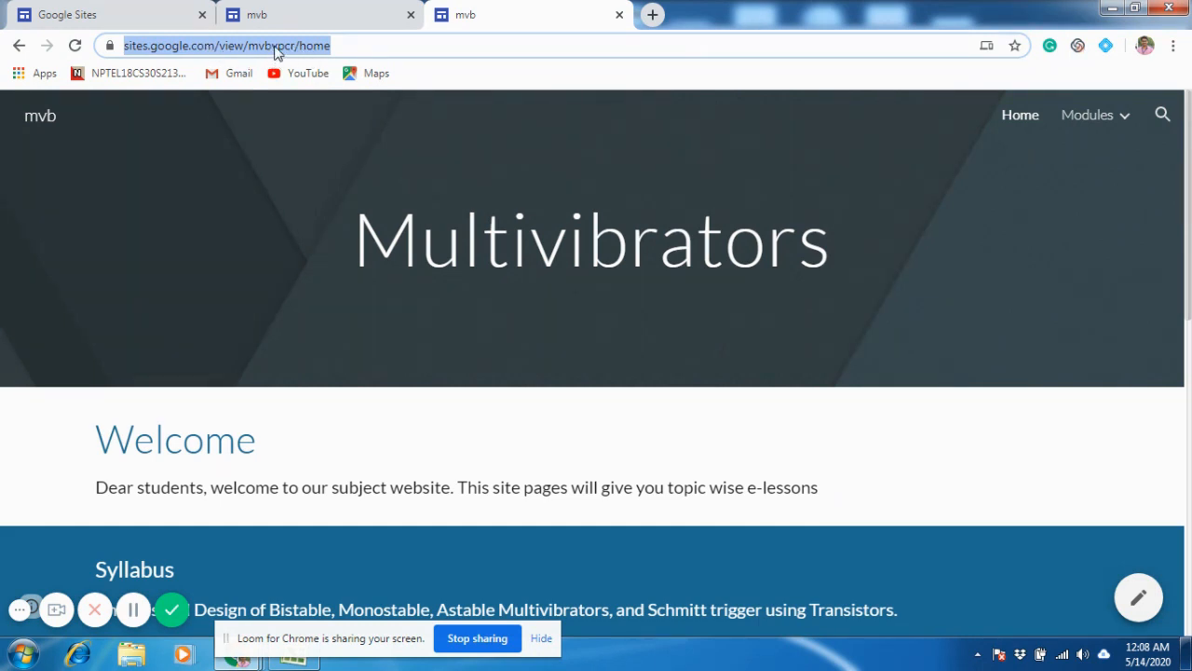
left_click(342, 44)
key("BackSpace")
key("BackSpace")
key("BackSpace")
key("BackSpace")
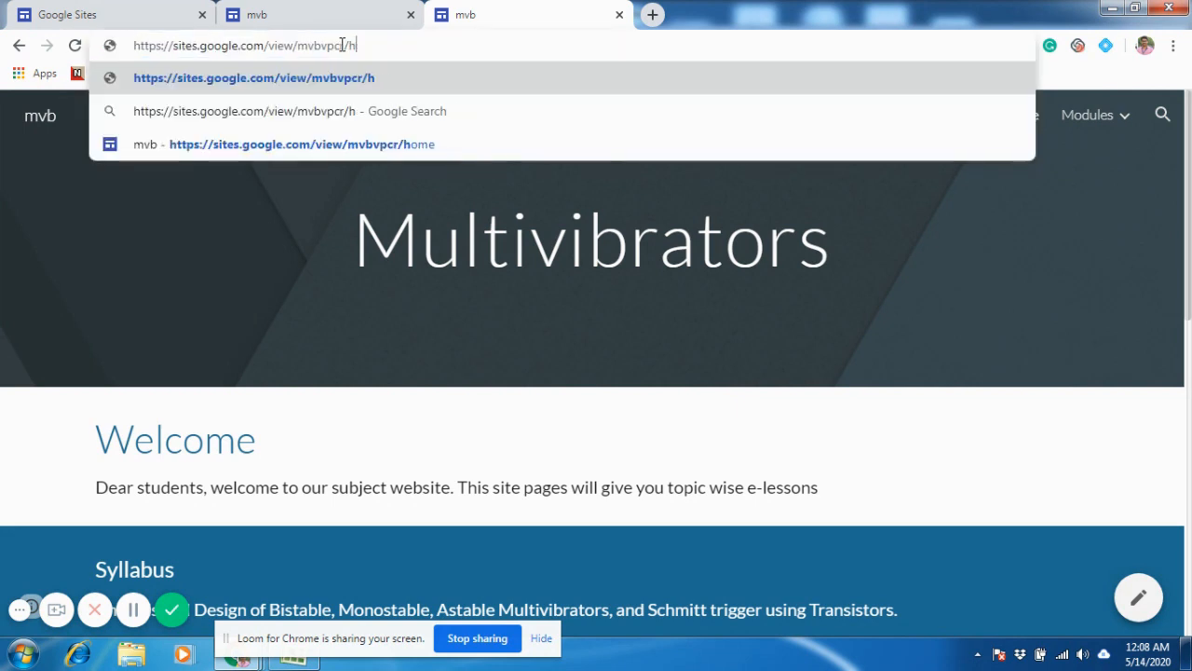
key("Return")
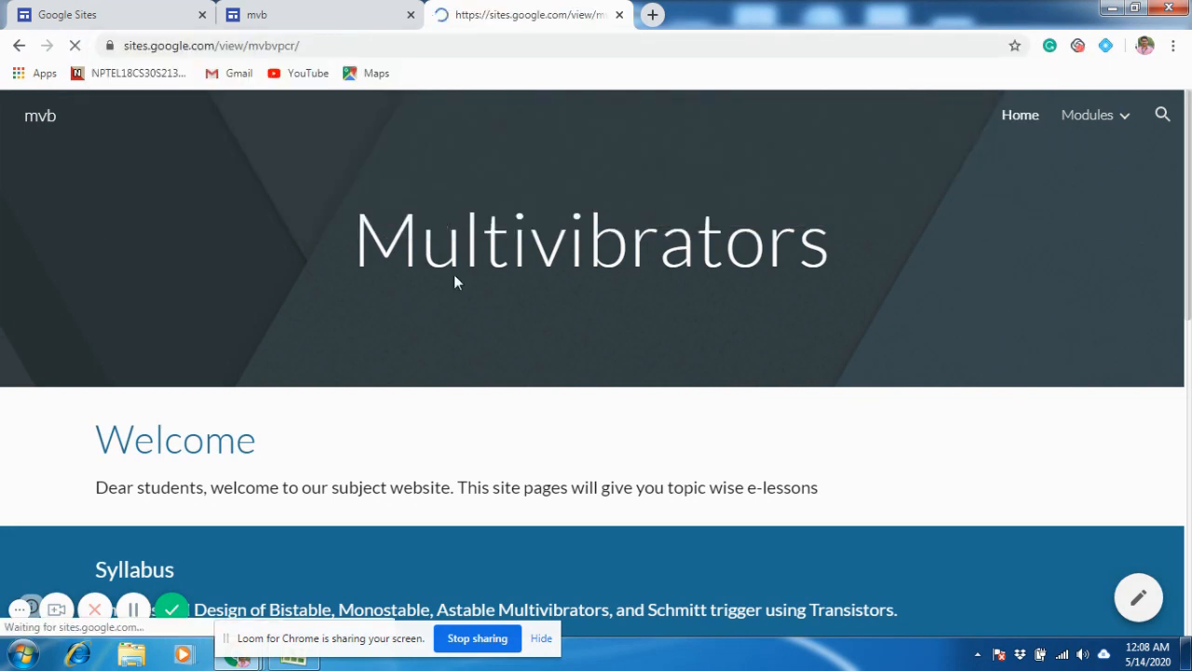
left_click(333, 44)
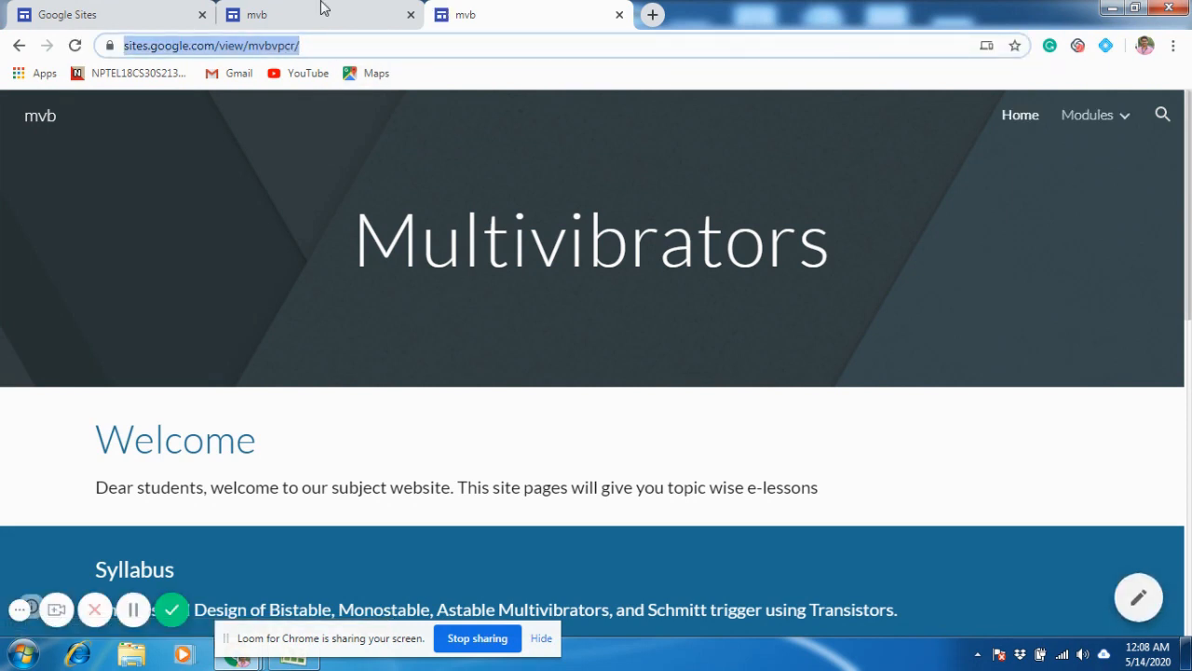